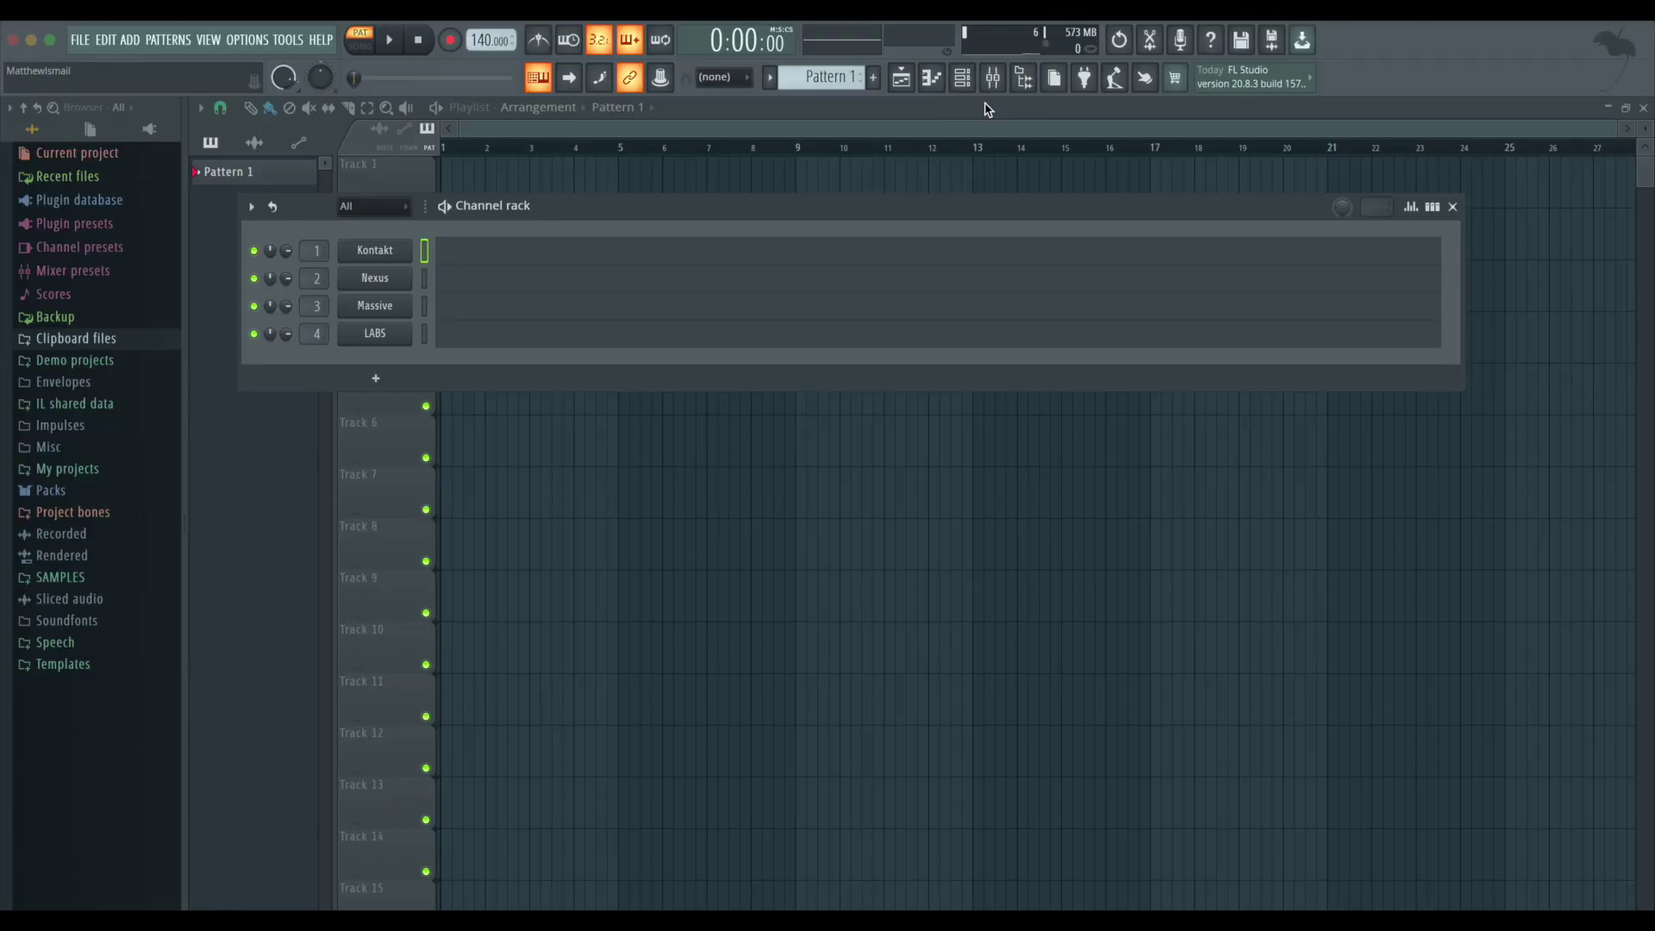
# - Load The Grandeur piano from the Kontakt library into the Kontakt channel and close the plugin window
pyautogui.click(391, 251)
pyautogui.scroll(-4, 188, 395)
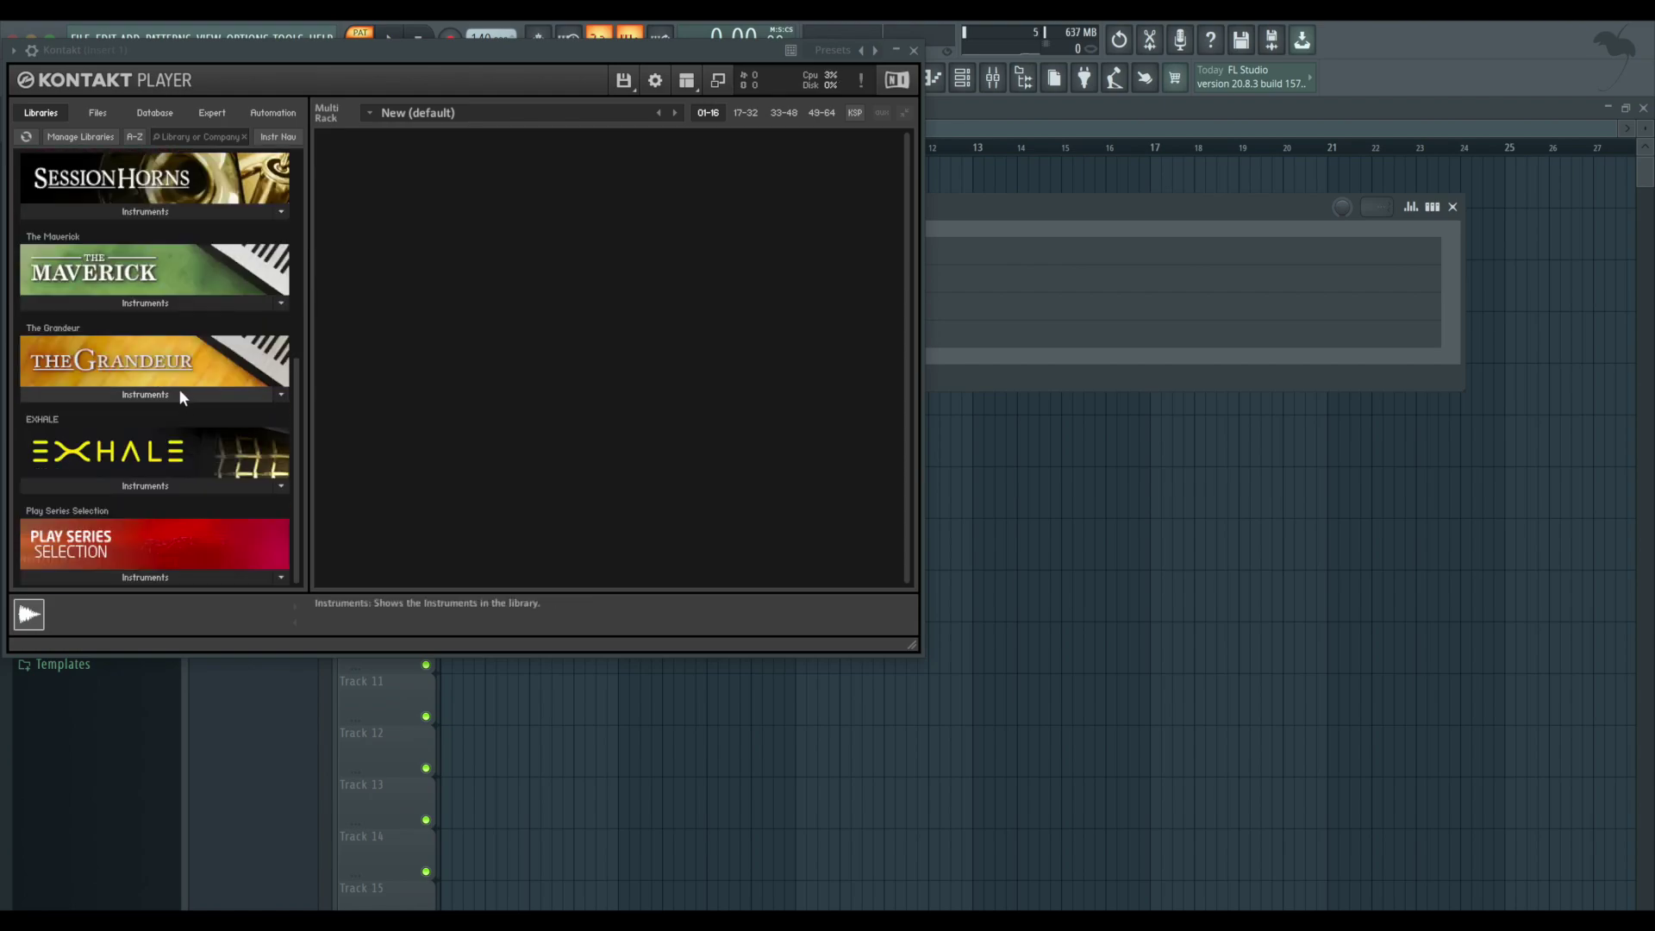
pyautogui.click(168, 395)
pyautogui.doubleClick(95, 417)
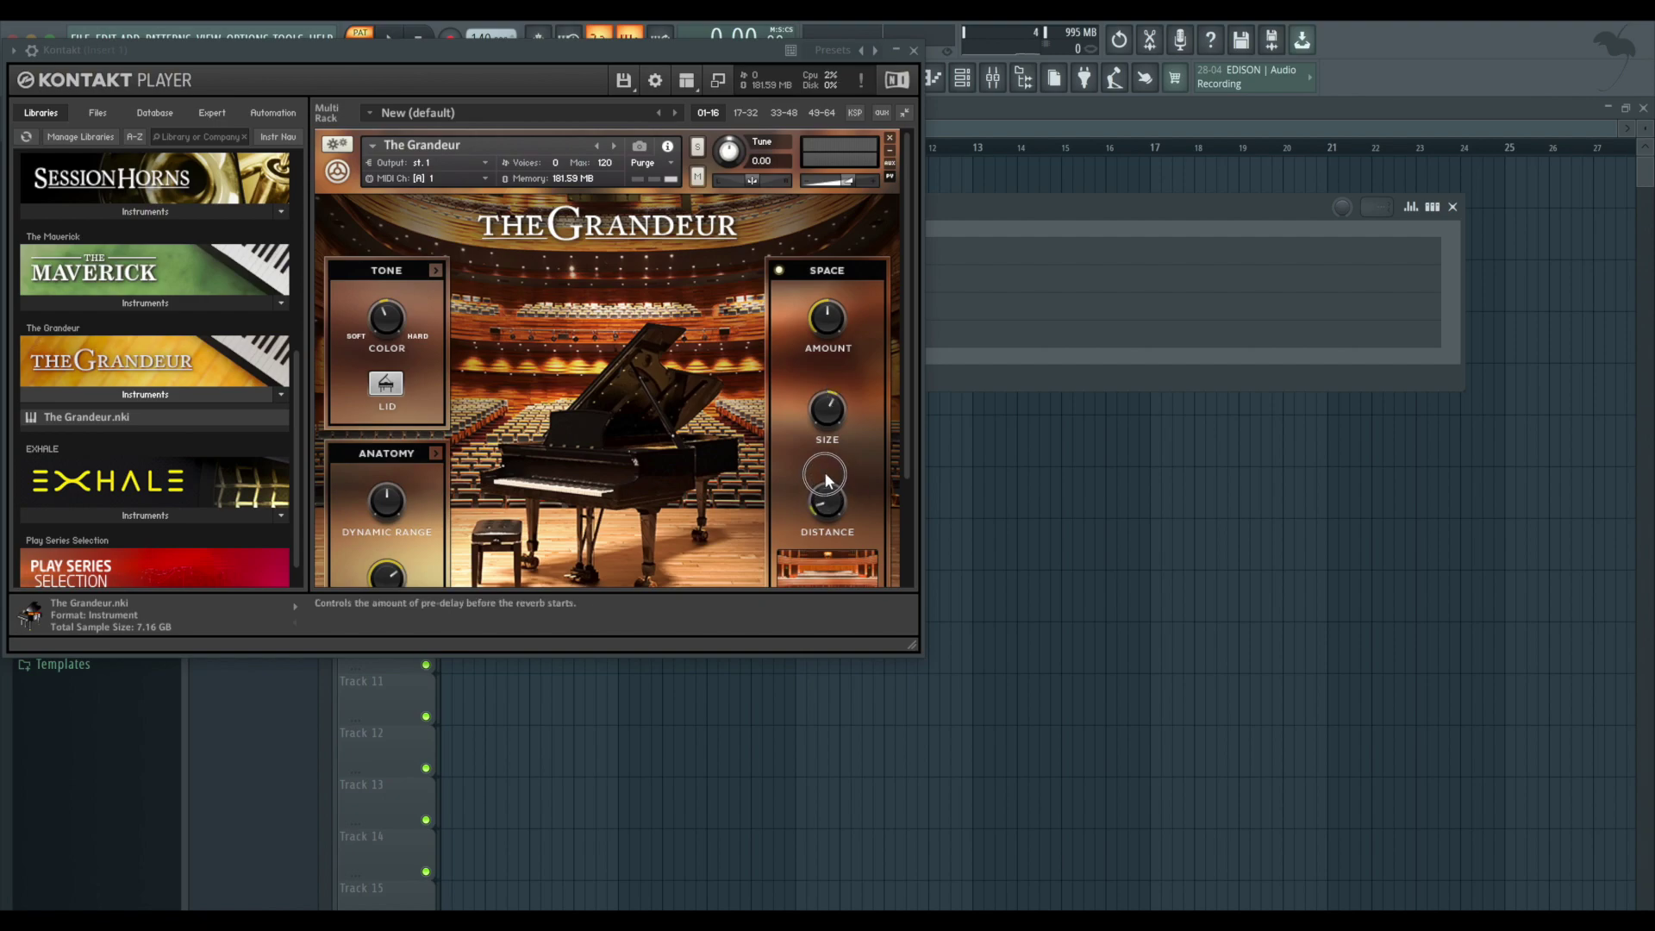
pyautogui.click(914, 50)
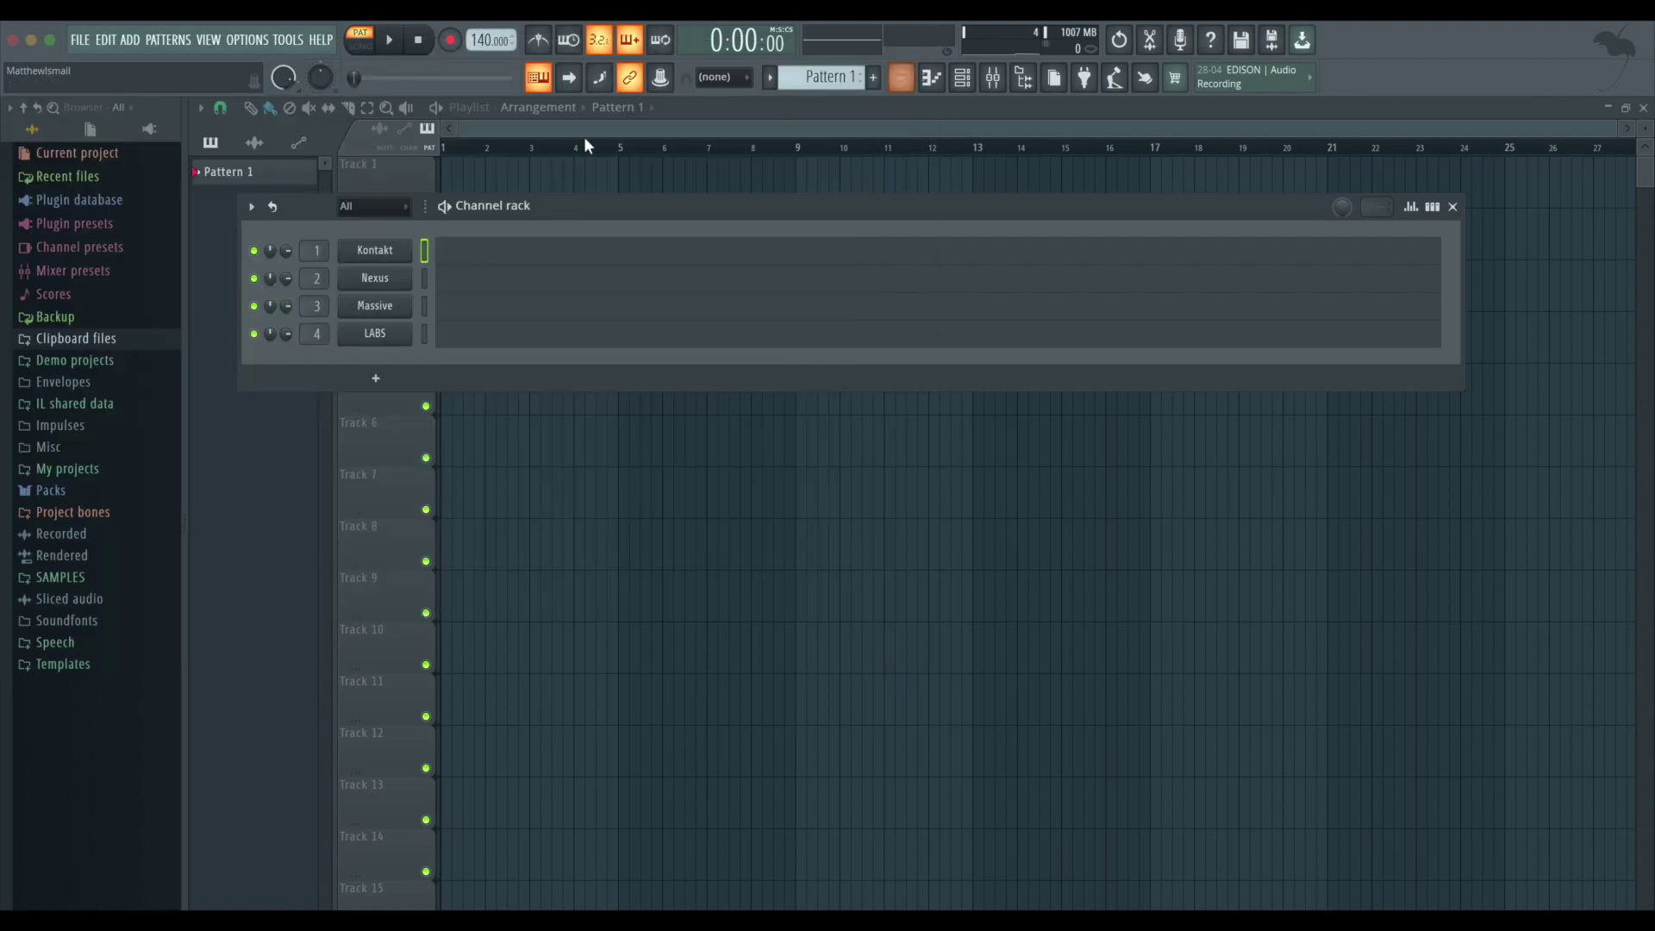
# - In Kontakt's piano roll, place a D3 note one bar long at bar 1, with the tempo set to 90
pyautogui.click(458, 246)
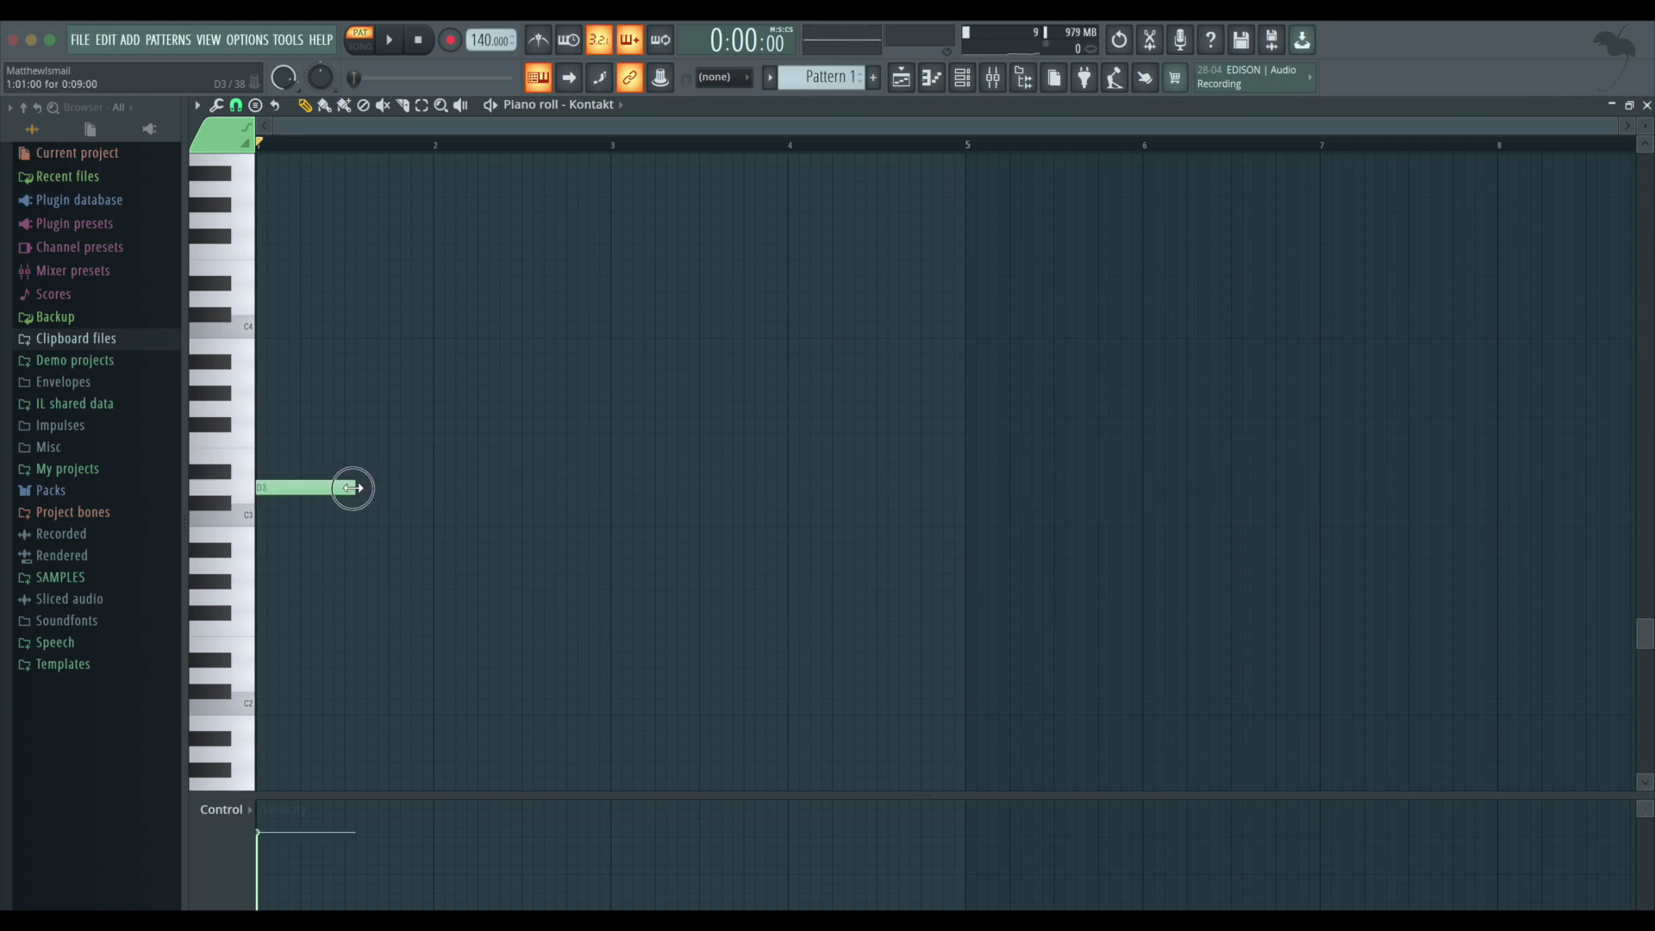
pyautogui.press('space')
pyautogui.moveTo(346, 489); pyautogui.dragTo(429, 482)
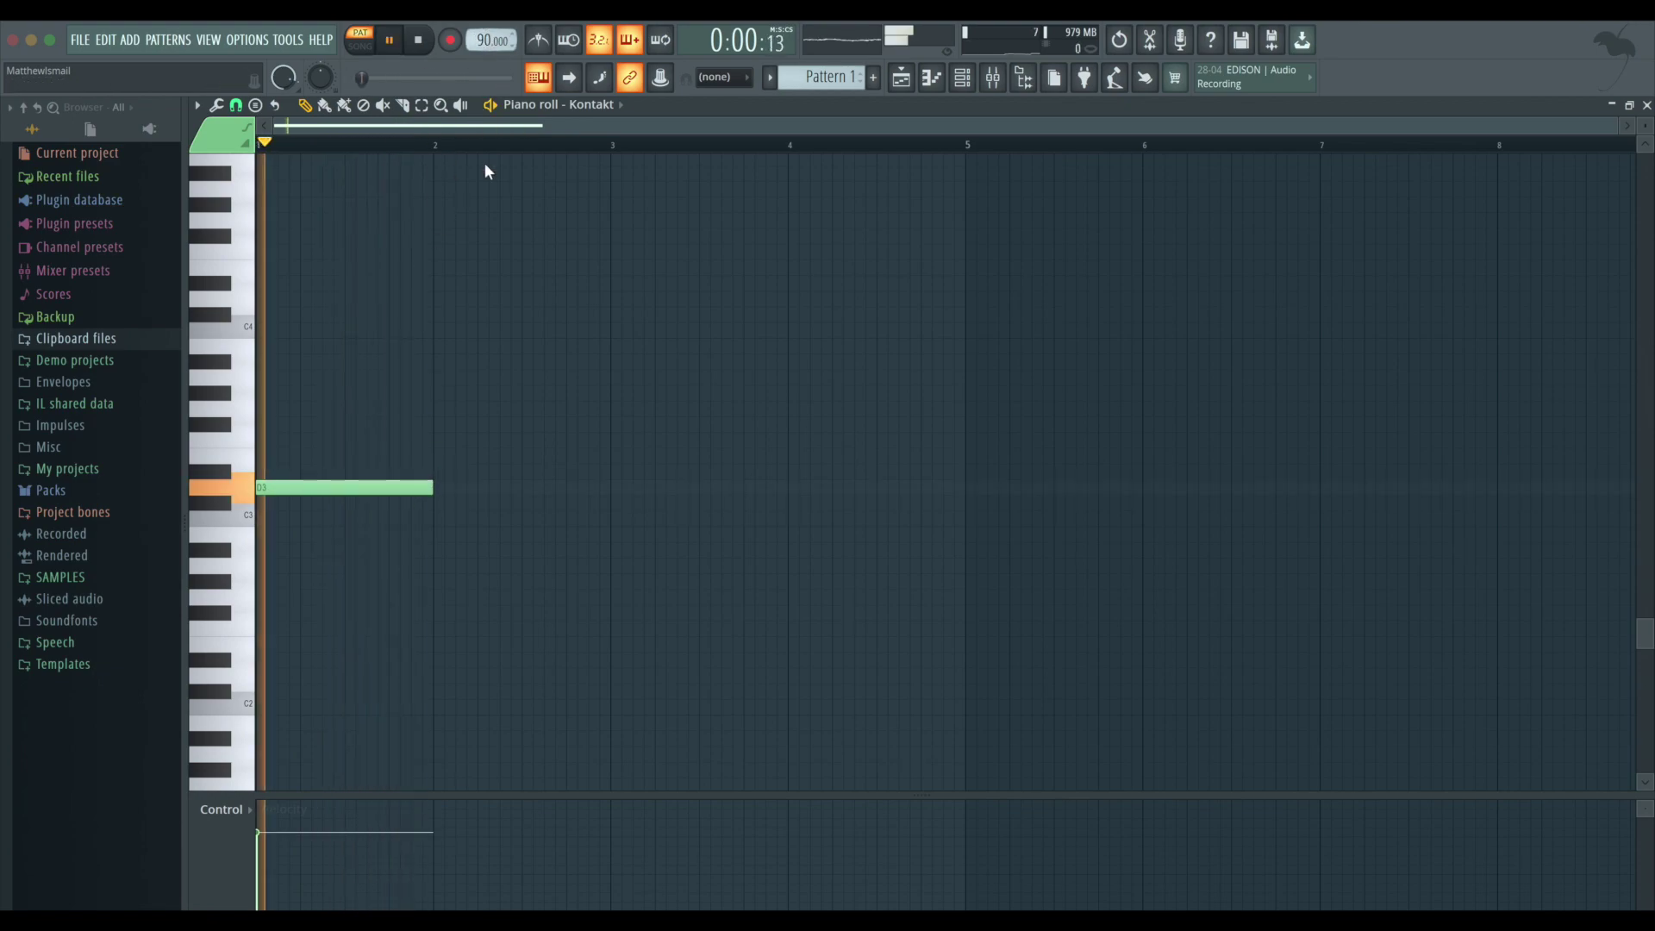
# - Add one-bar notes F3 in bar 2 and A3 in bars 3 and 4, auditioning the pattern
pyautogui.click(443, 471)
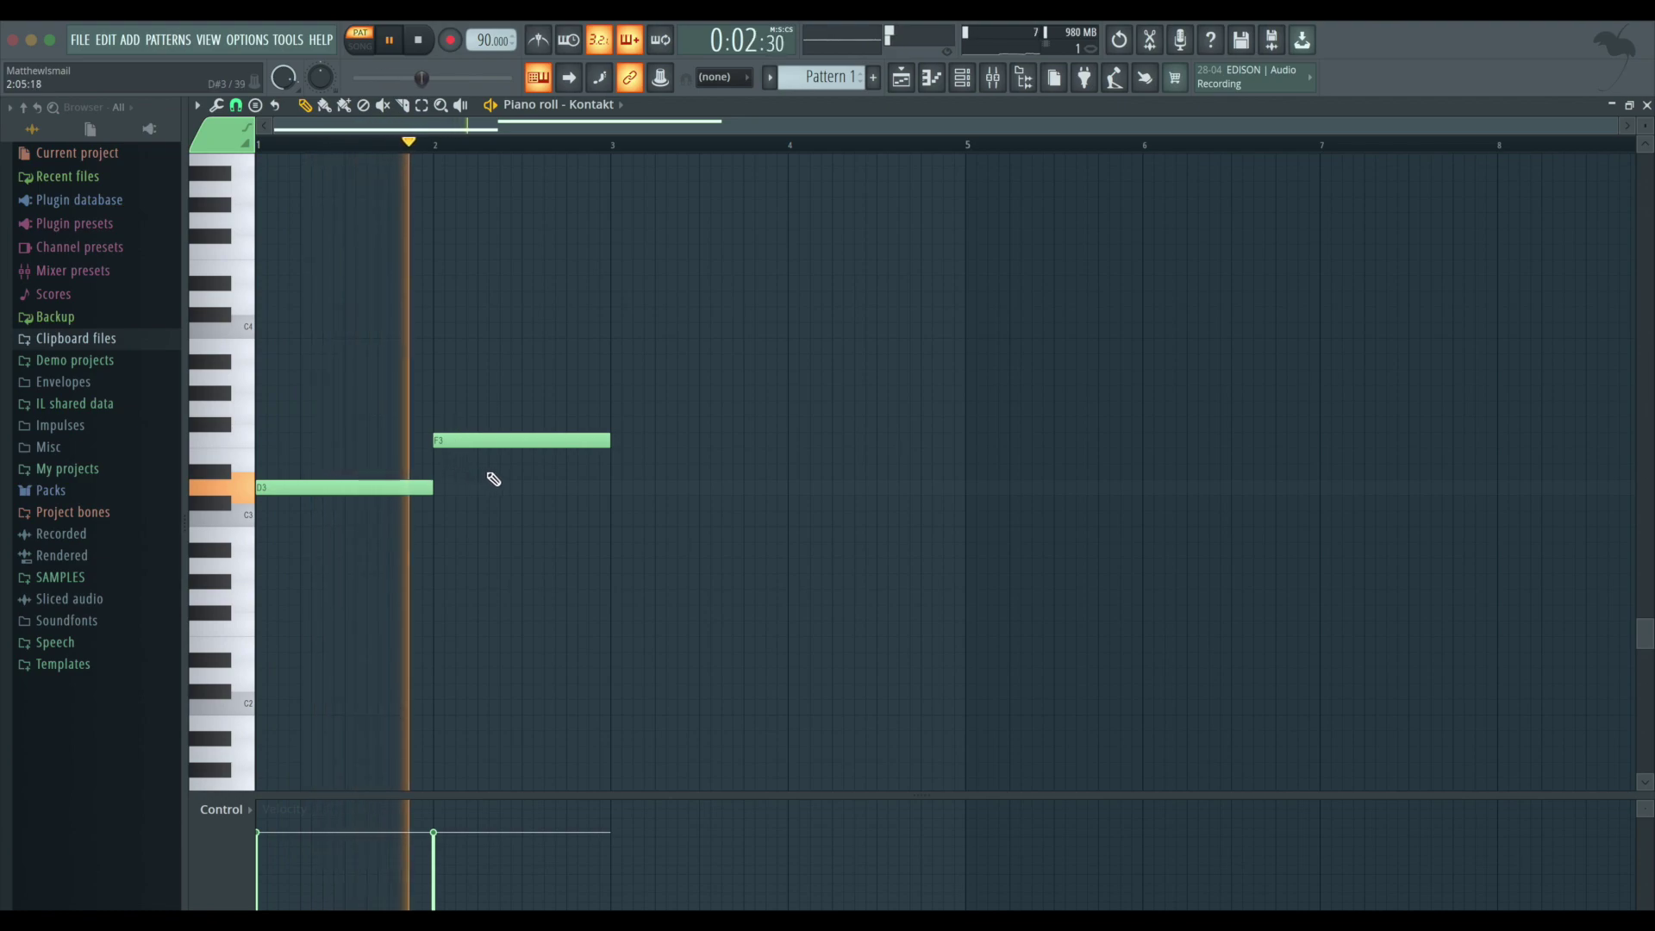
pyautogui.click(615, 424)
pyautogui.press('space')
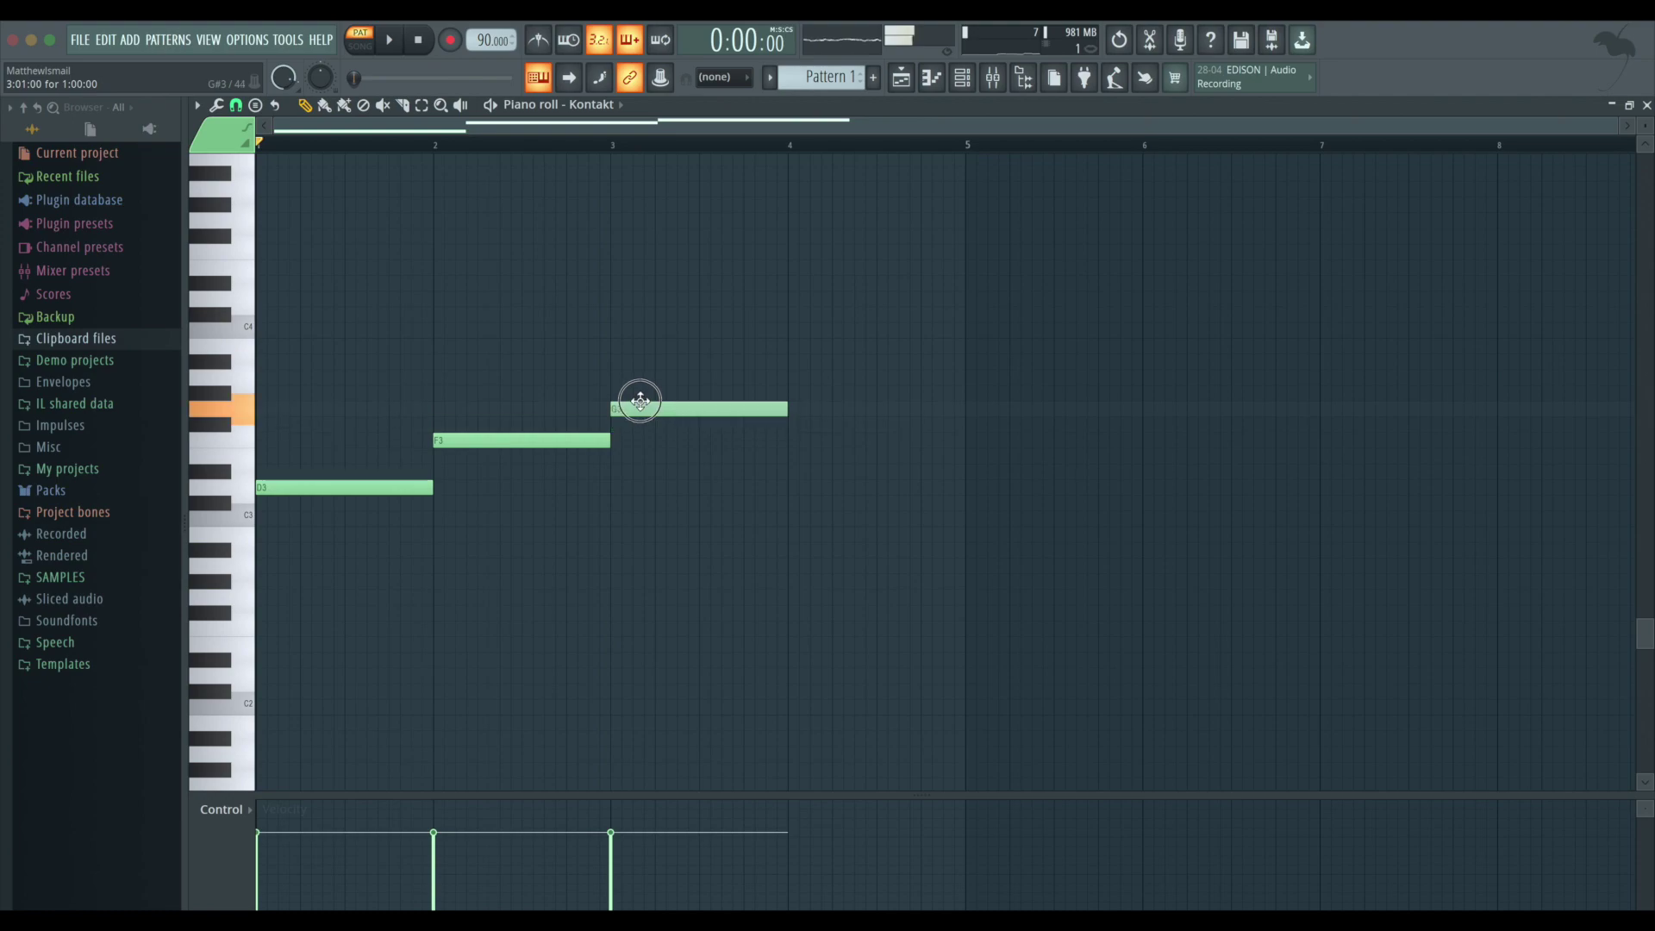
pyautogui.press('space')
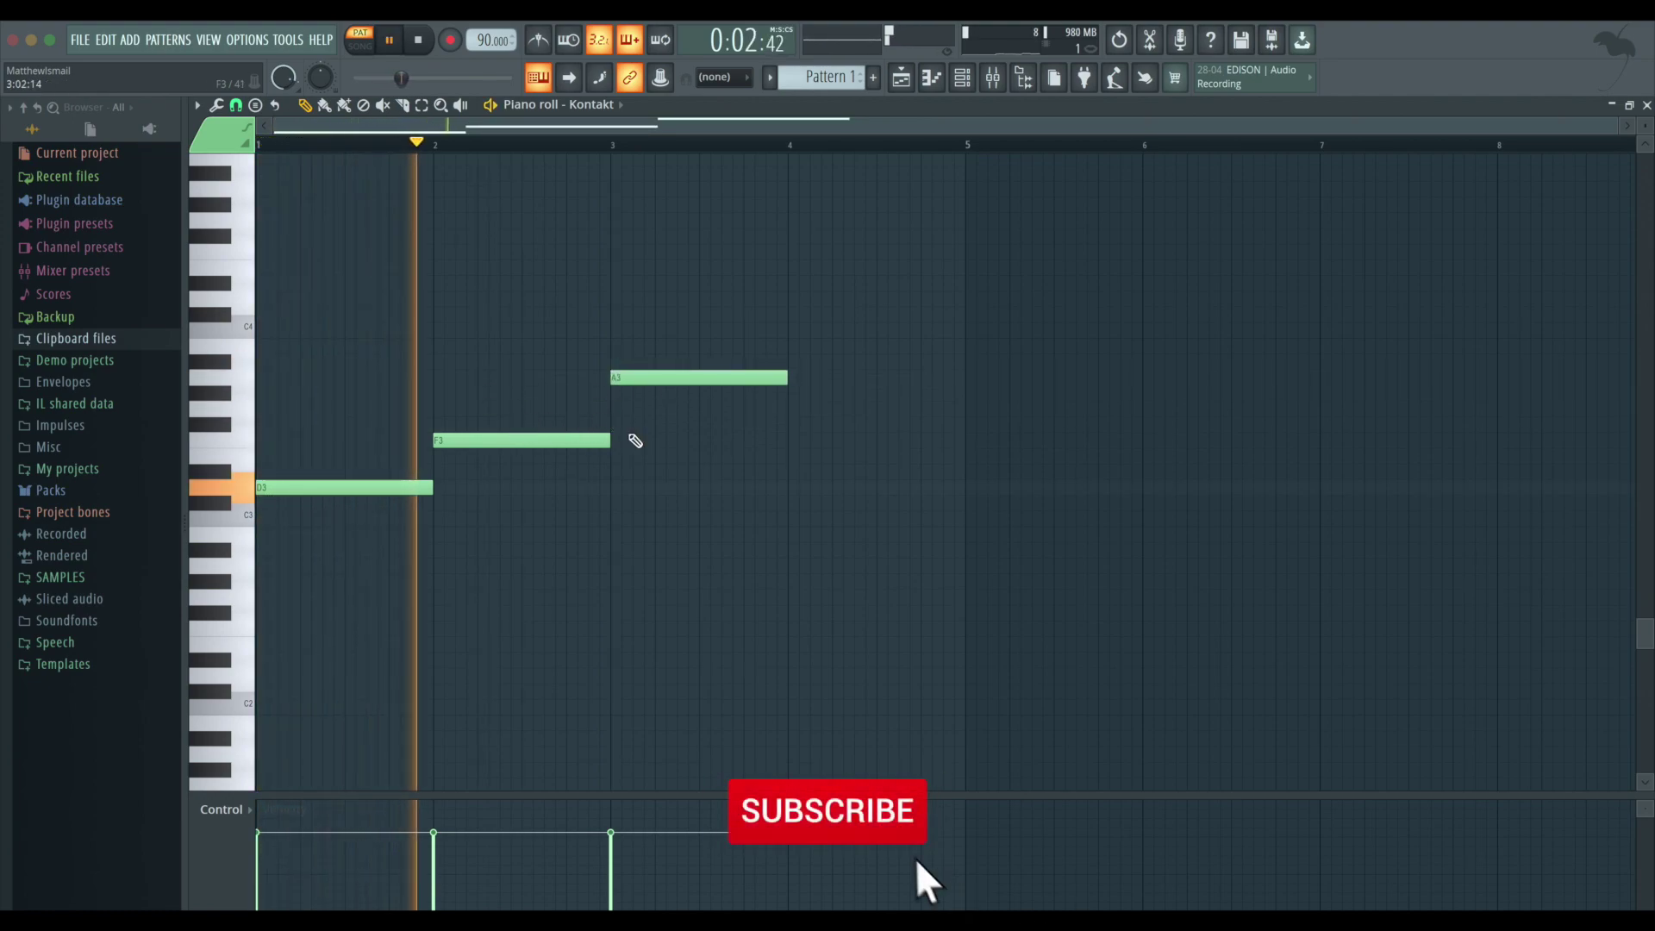
pyautogui.click(794, 380)
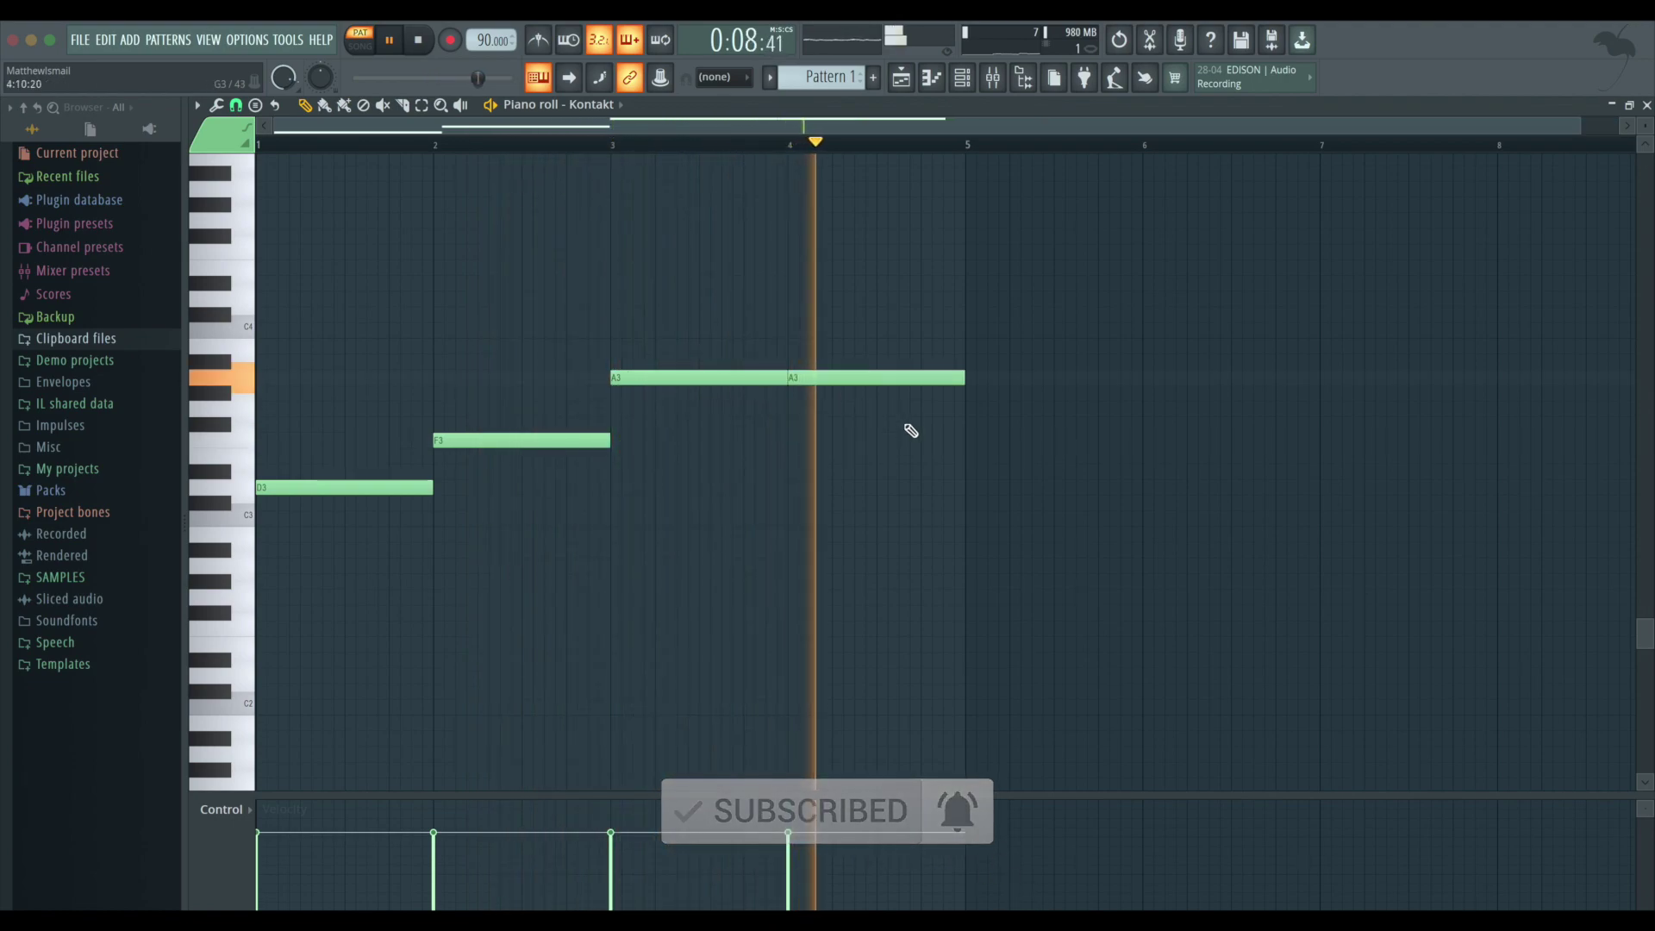
# - Duplicate the four-bar note sequence into bars 5 to 8 and deselect the copies
pyautogui.hotkey('ctrl', 'a')
pyautogui.hotkey('ctrl', 'b')
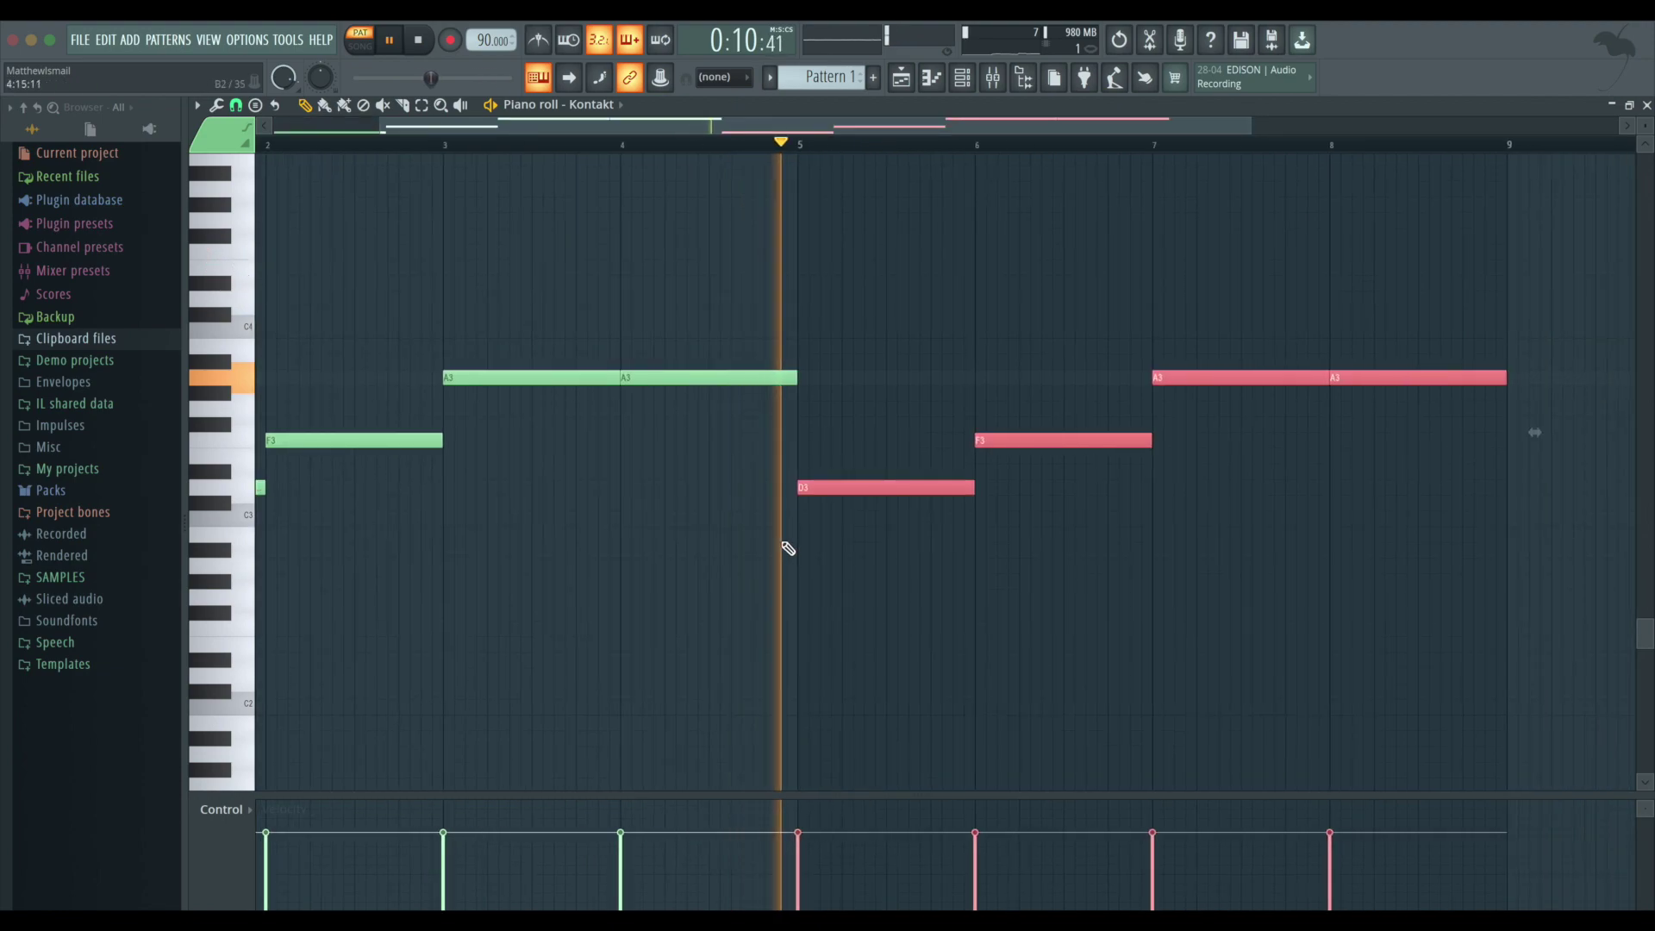
pyautogui.hotkey('ctrl', 'd')
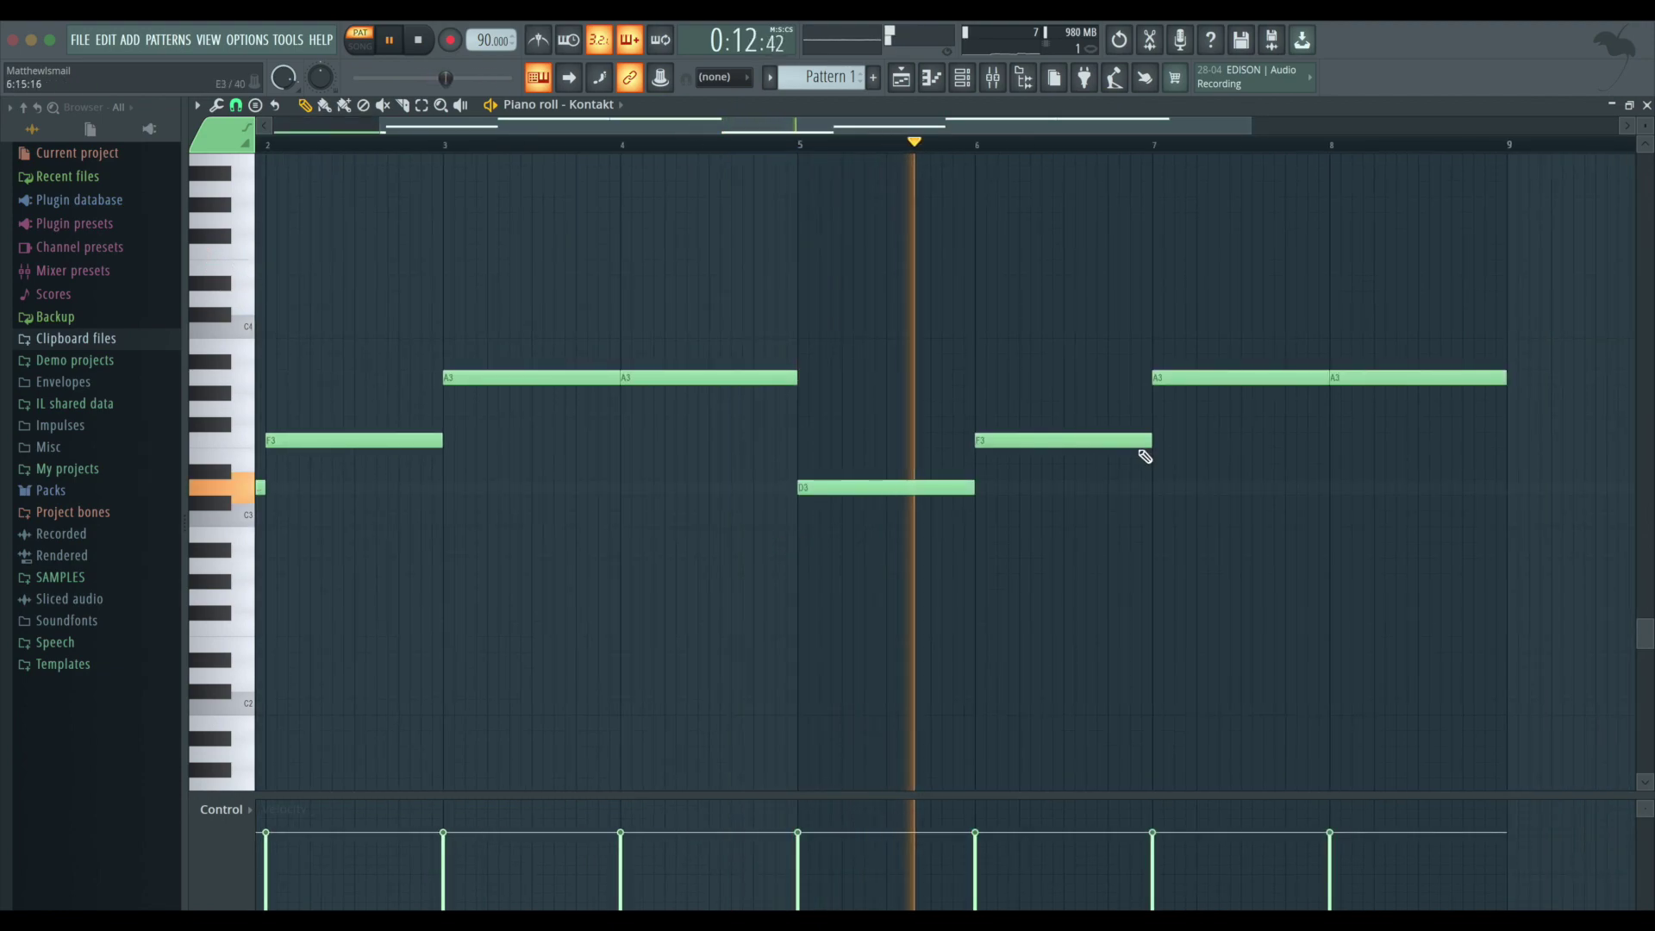
# - Move the bar 7 note down to A2 and the bar 8 note to D4, auditioning the pattern
pyautogui.moveTo(1170, 380); pyautogui.dragTo(1179, 576)
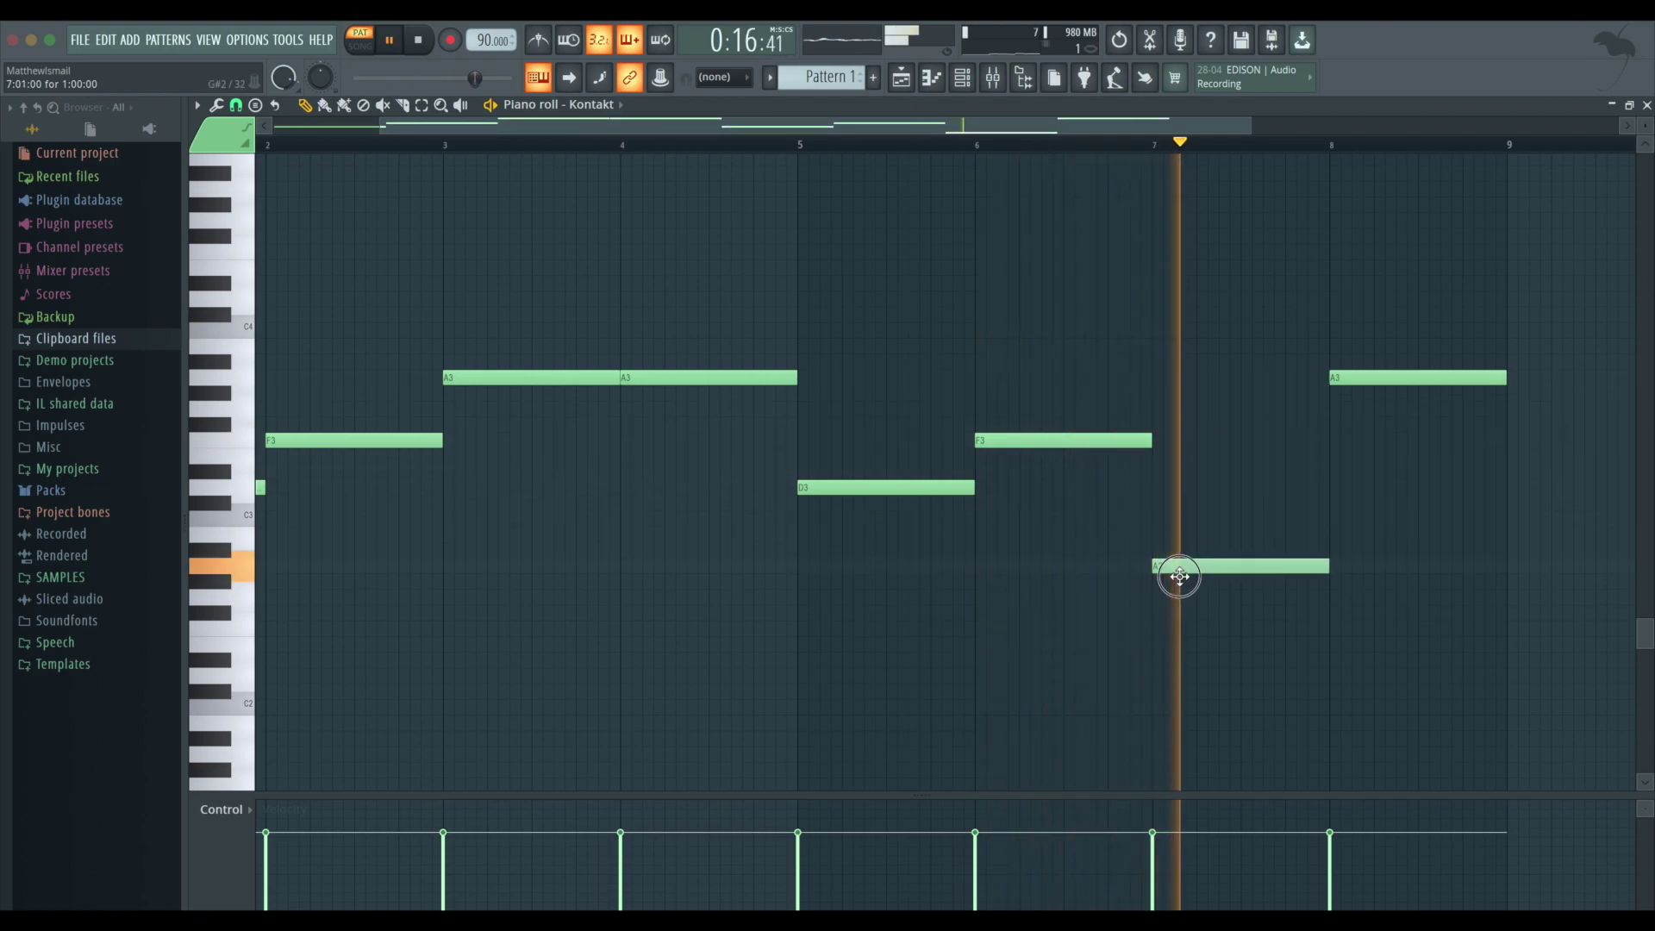
pyautogui.press('space')
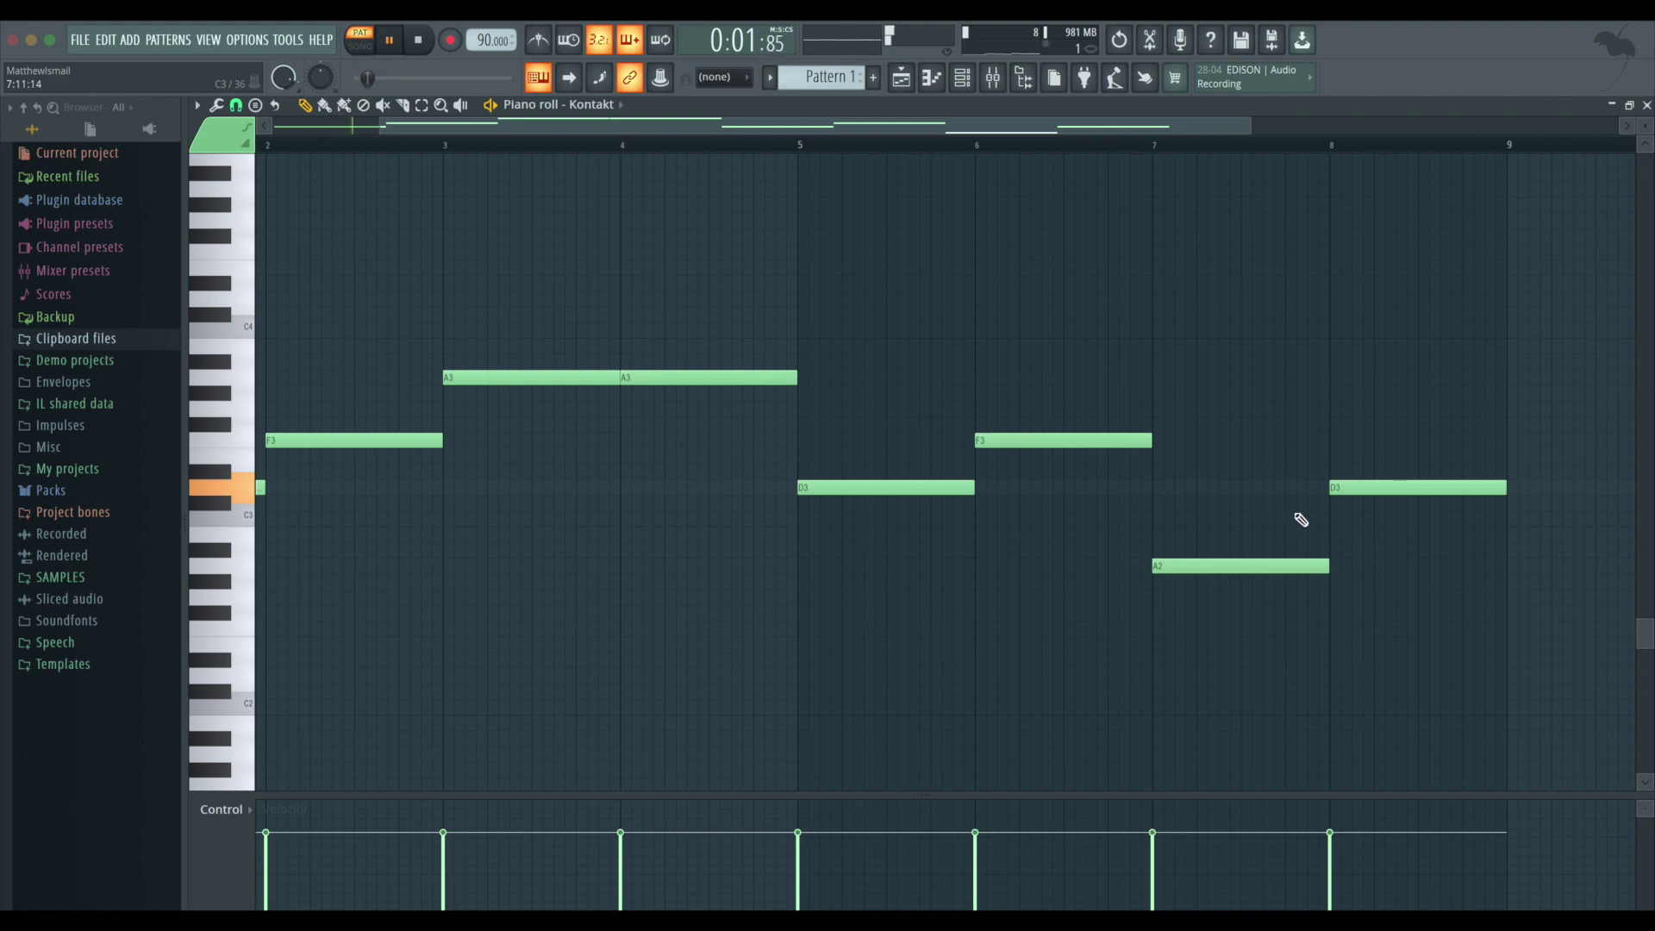
pyautogui.click(1401, 489)
pyautogui.hotkey('ctrl', 'Up')
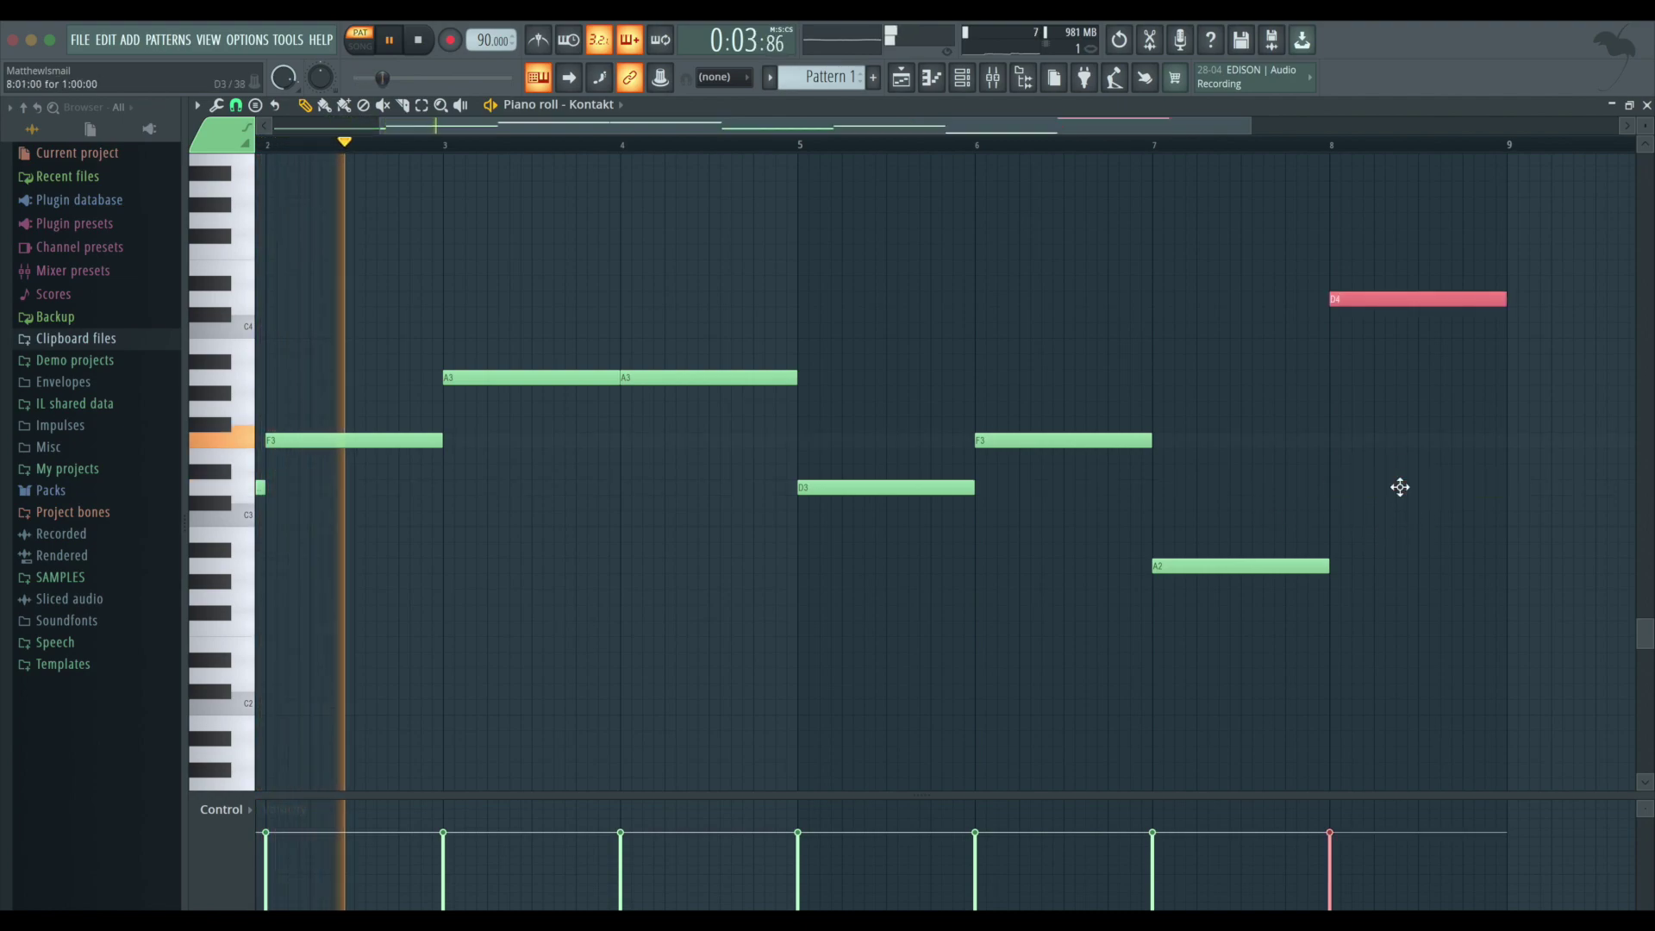
pyautogui.click(1276, 517)
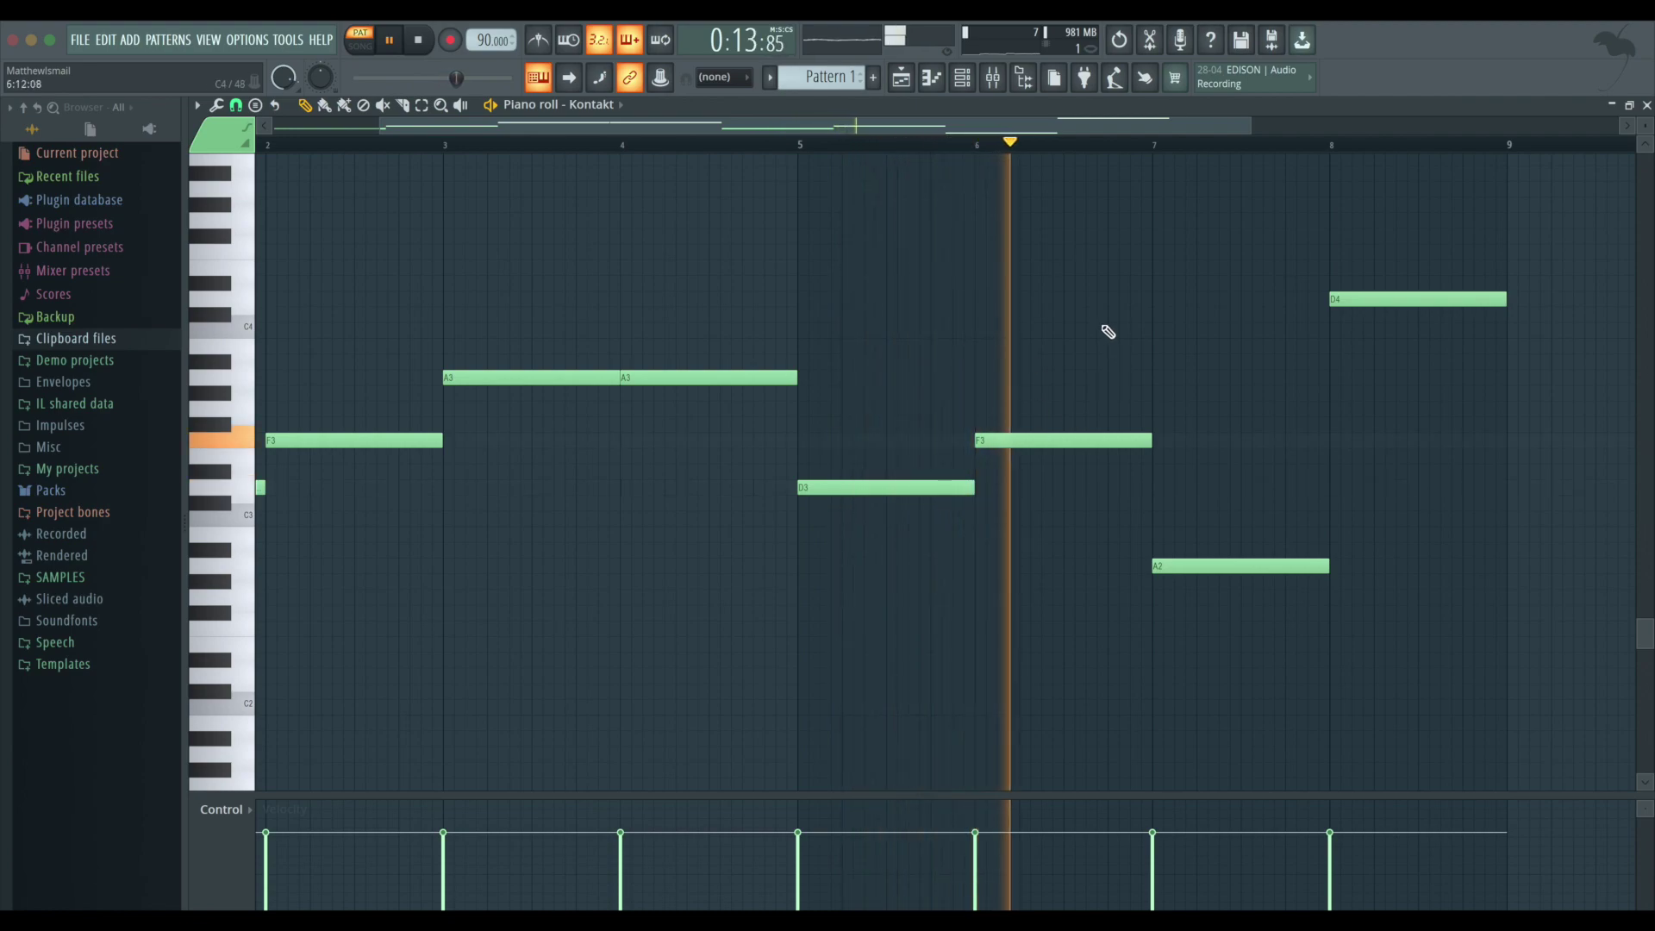
# - Replace the D4 note in bar 8 with a copy of the A2 note from bar 7
pyautogui.click(531, 663)
pyautogui.rightClick(565, 663)
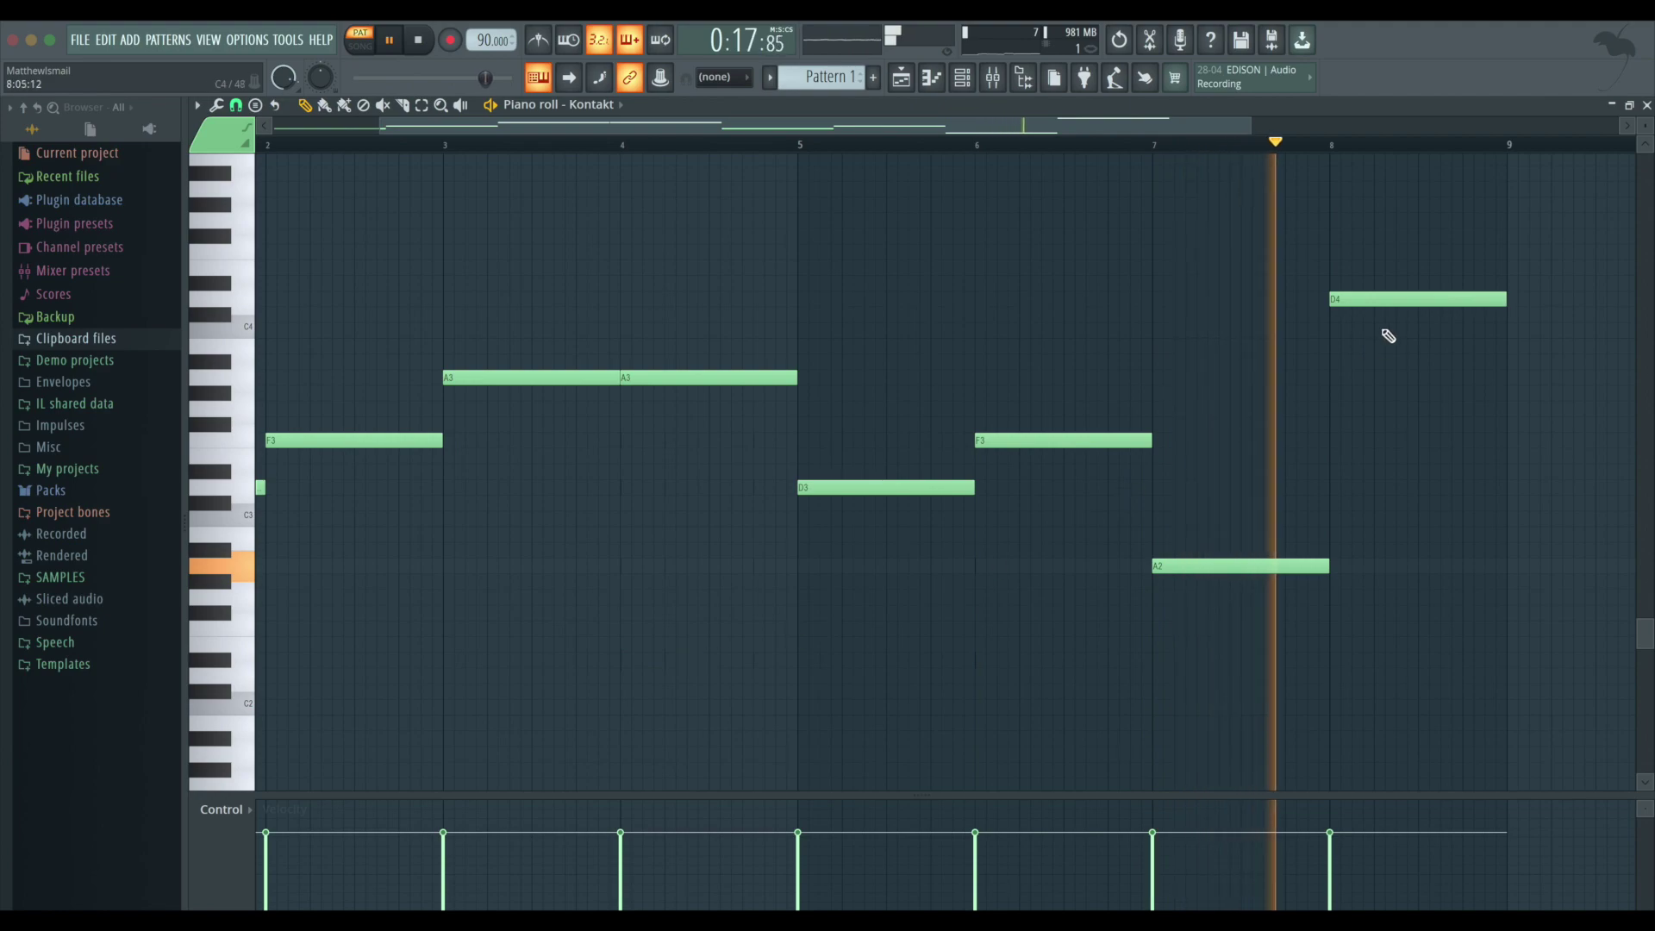
pyautogui.rightClick(1390, 302)
pyautogui.press('space')
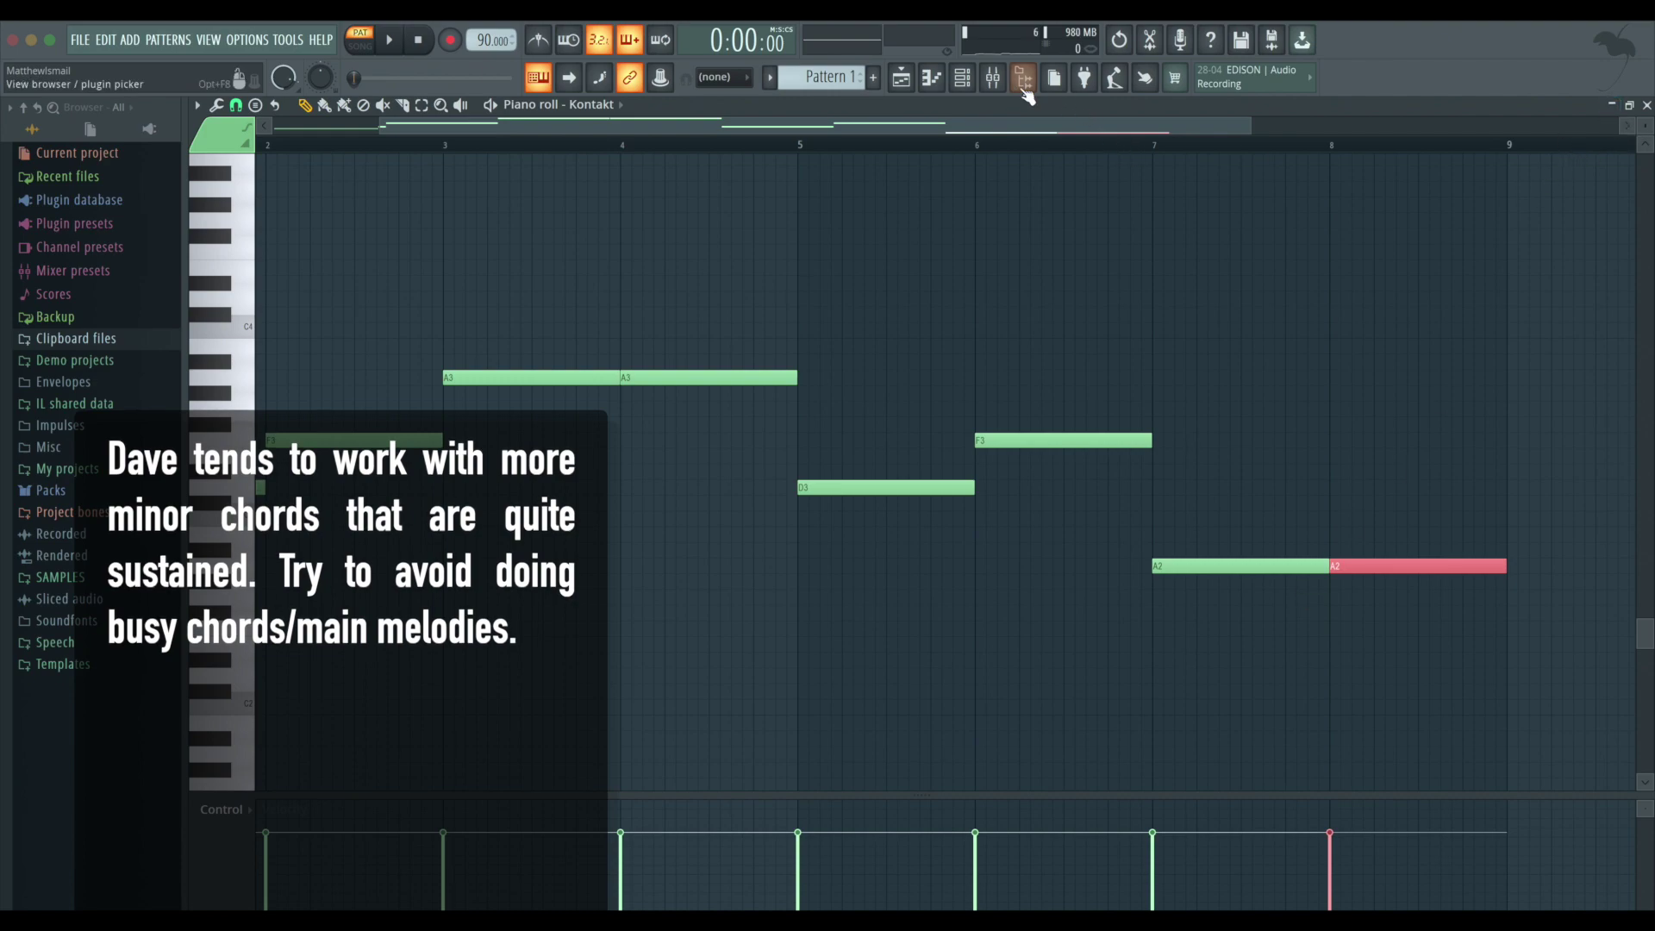
# - Select every note in the pattern, transpose them up three semitones, and play the result
pyautogui.moveTo(1422, 622); pyautogui.dragTo(95, 293)
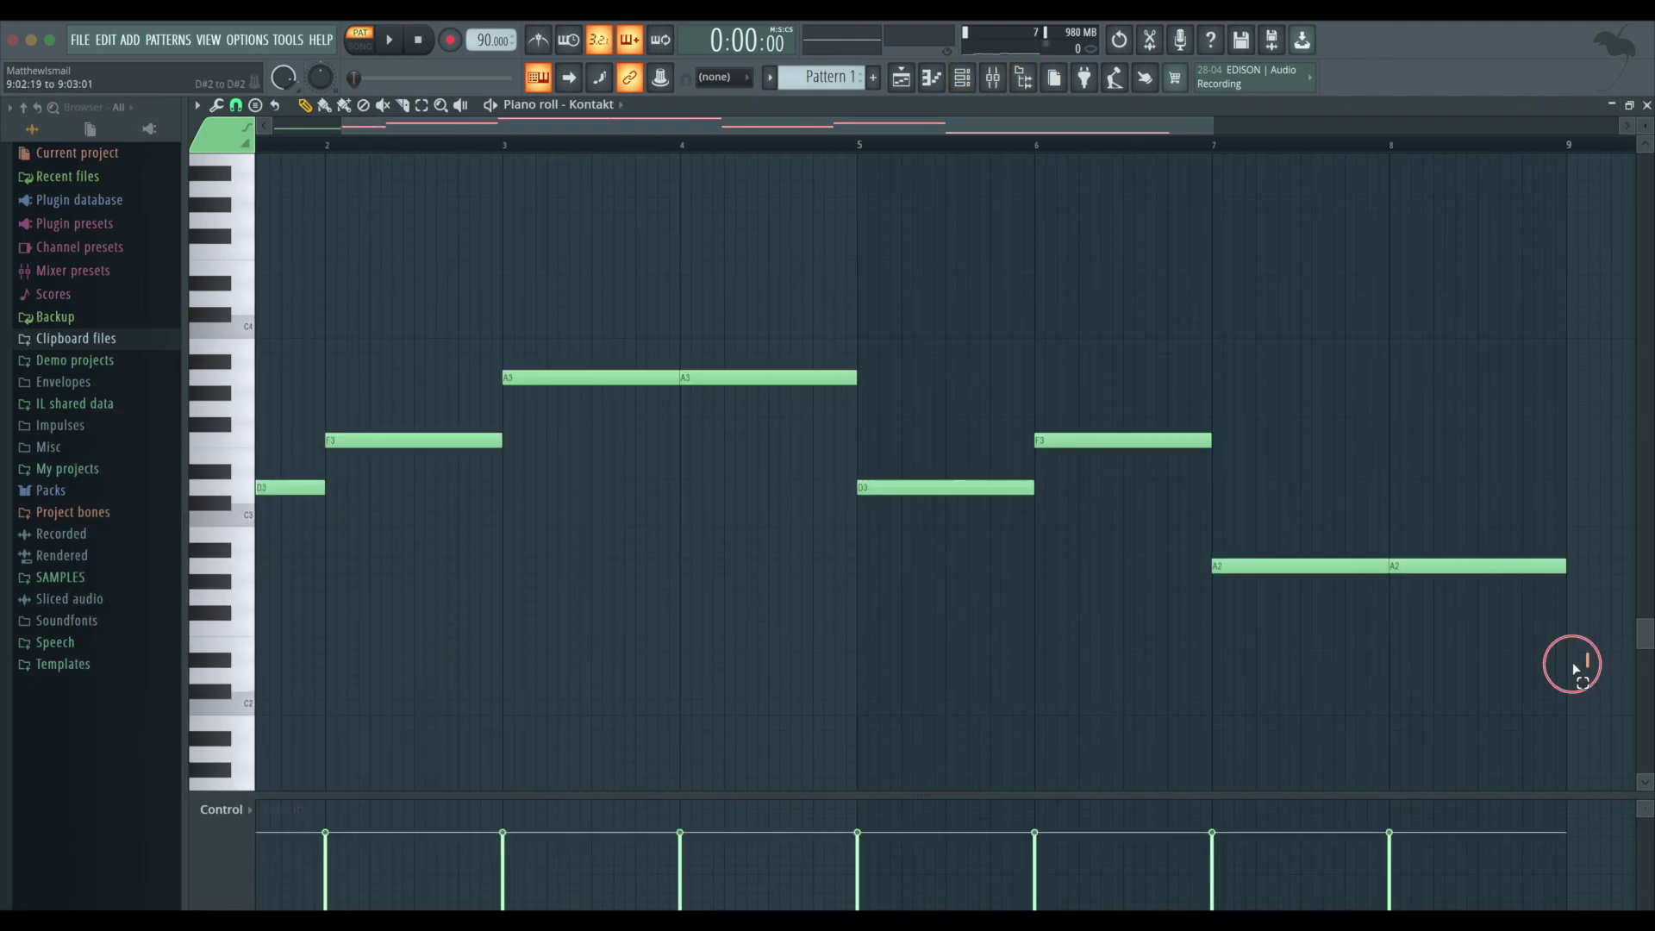
pyautogui.moveTo(1570, 665); pyautogui.dragTo(2, 272)
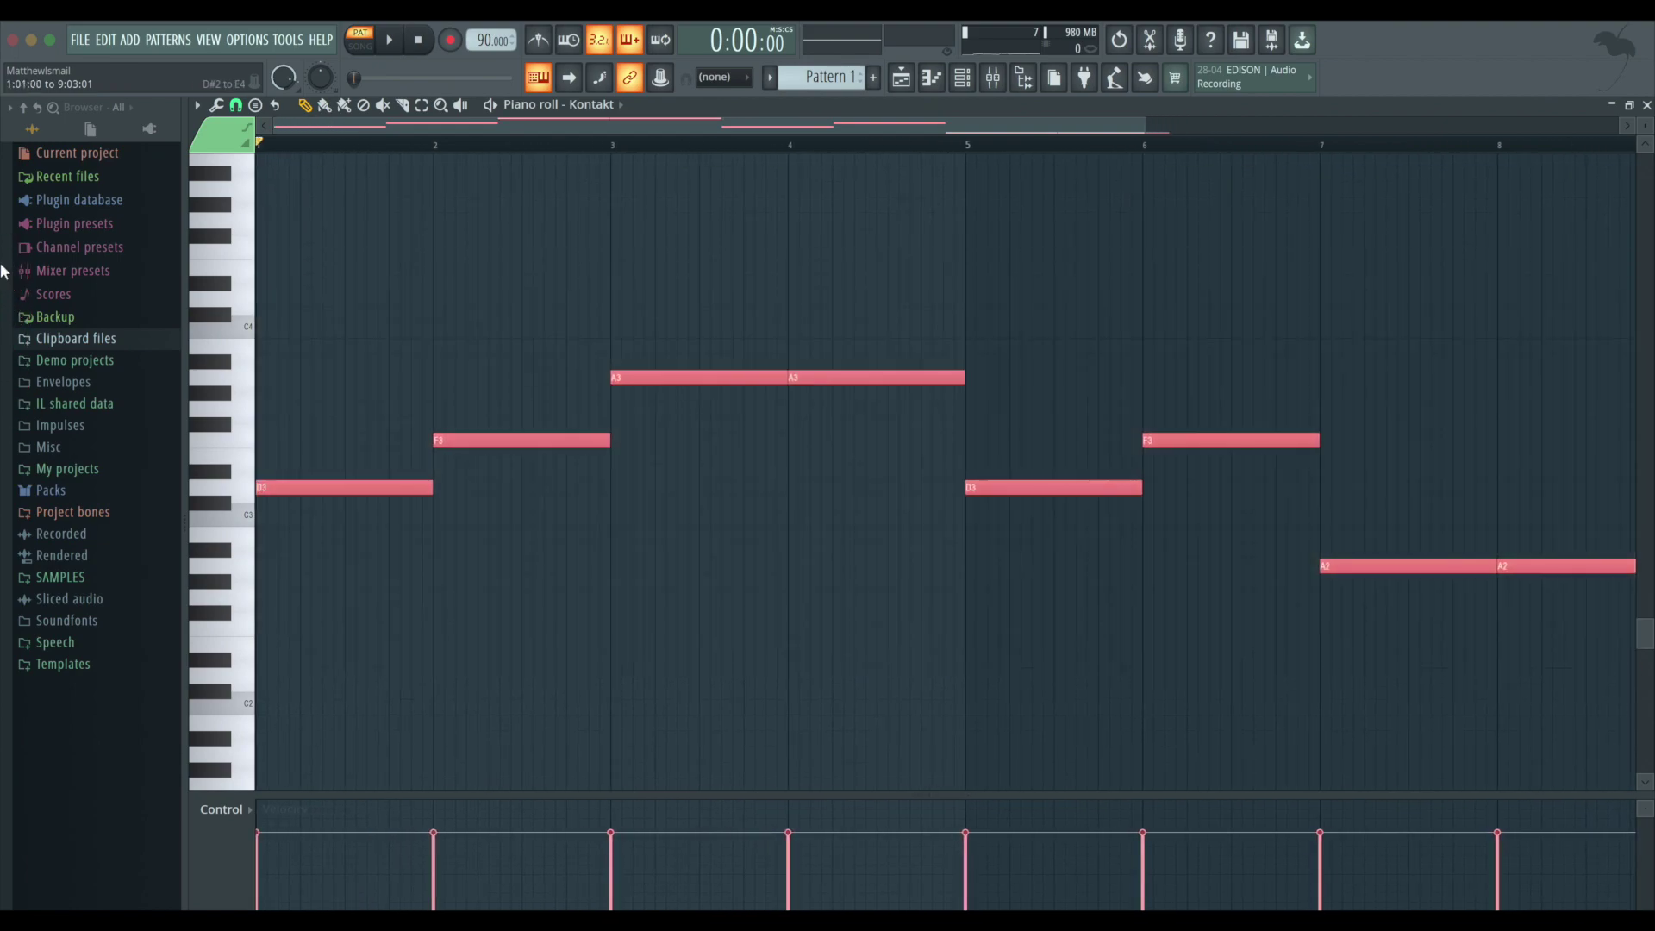
pyautogui.hotkey('shift', 'Up')
pyautogui.hotkey('shift', 'Up')
pyautogui.hotkey('shift', 'Up')
pyautogui.press('space')
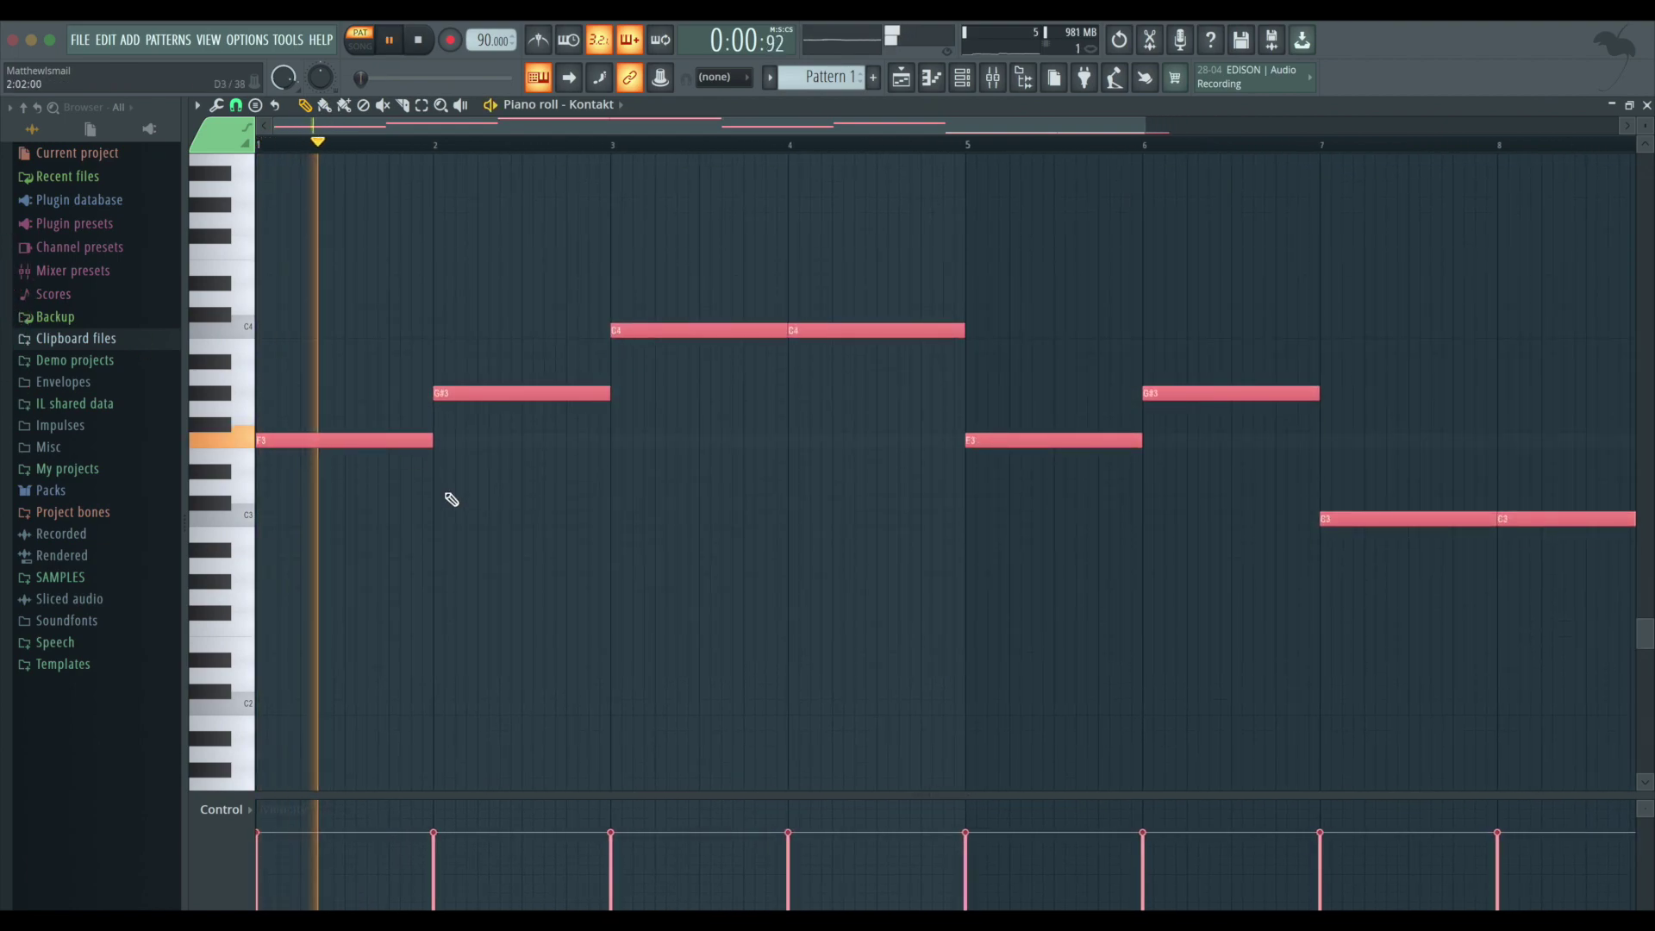
pyautogui.click(964, 78)
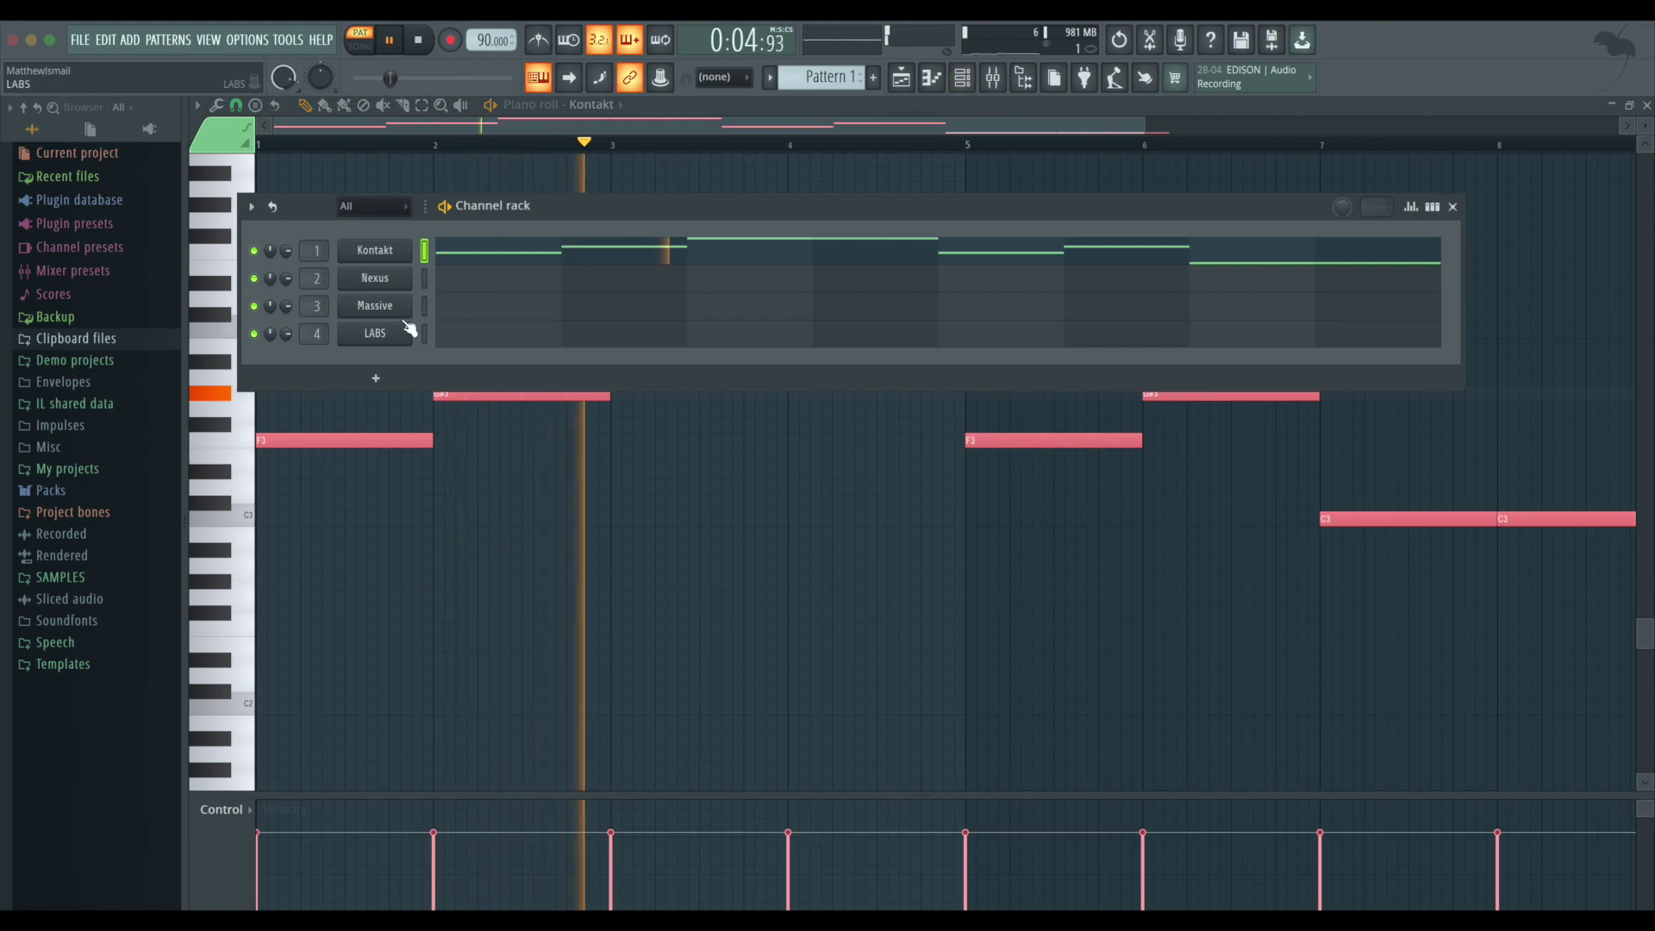
pyautogui.click(474, 264)
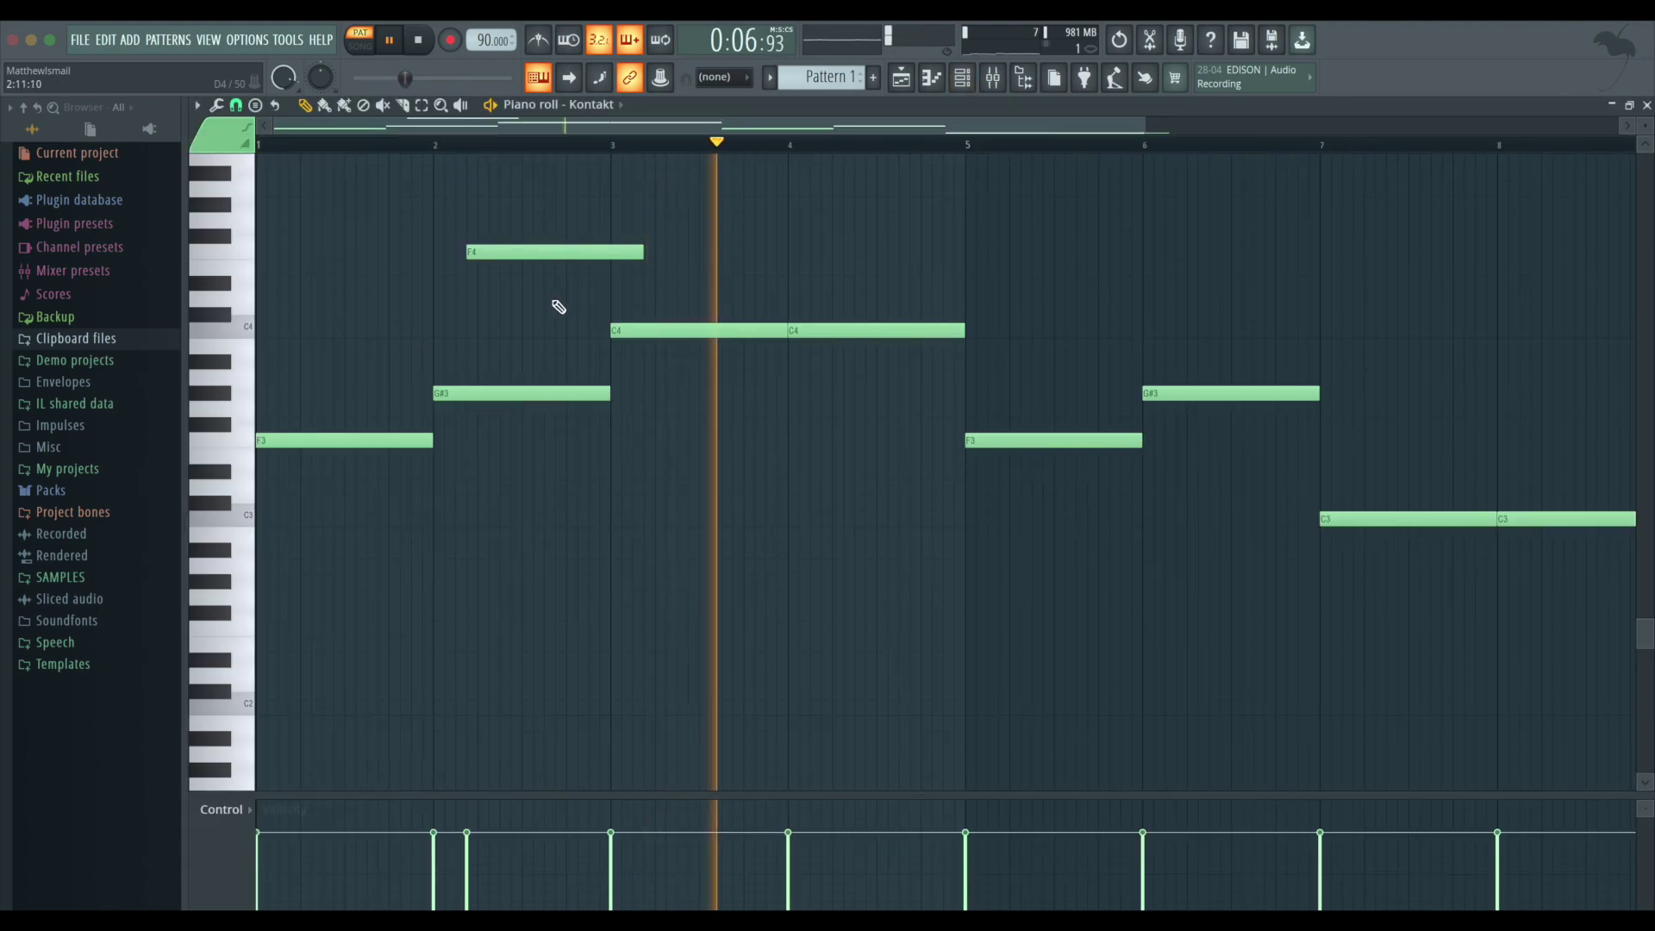
pyautogui.rightClick(552, 258)
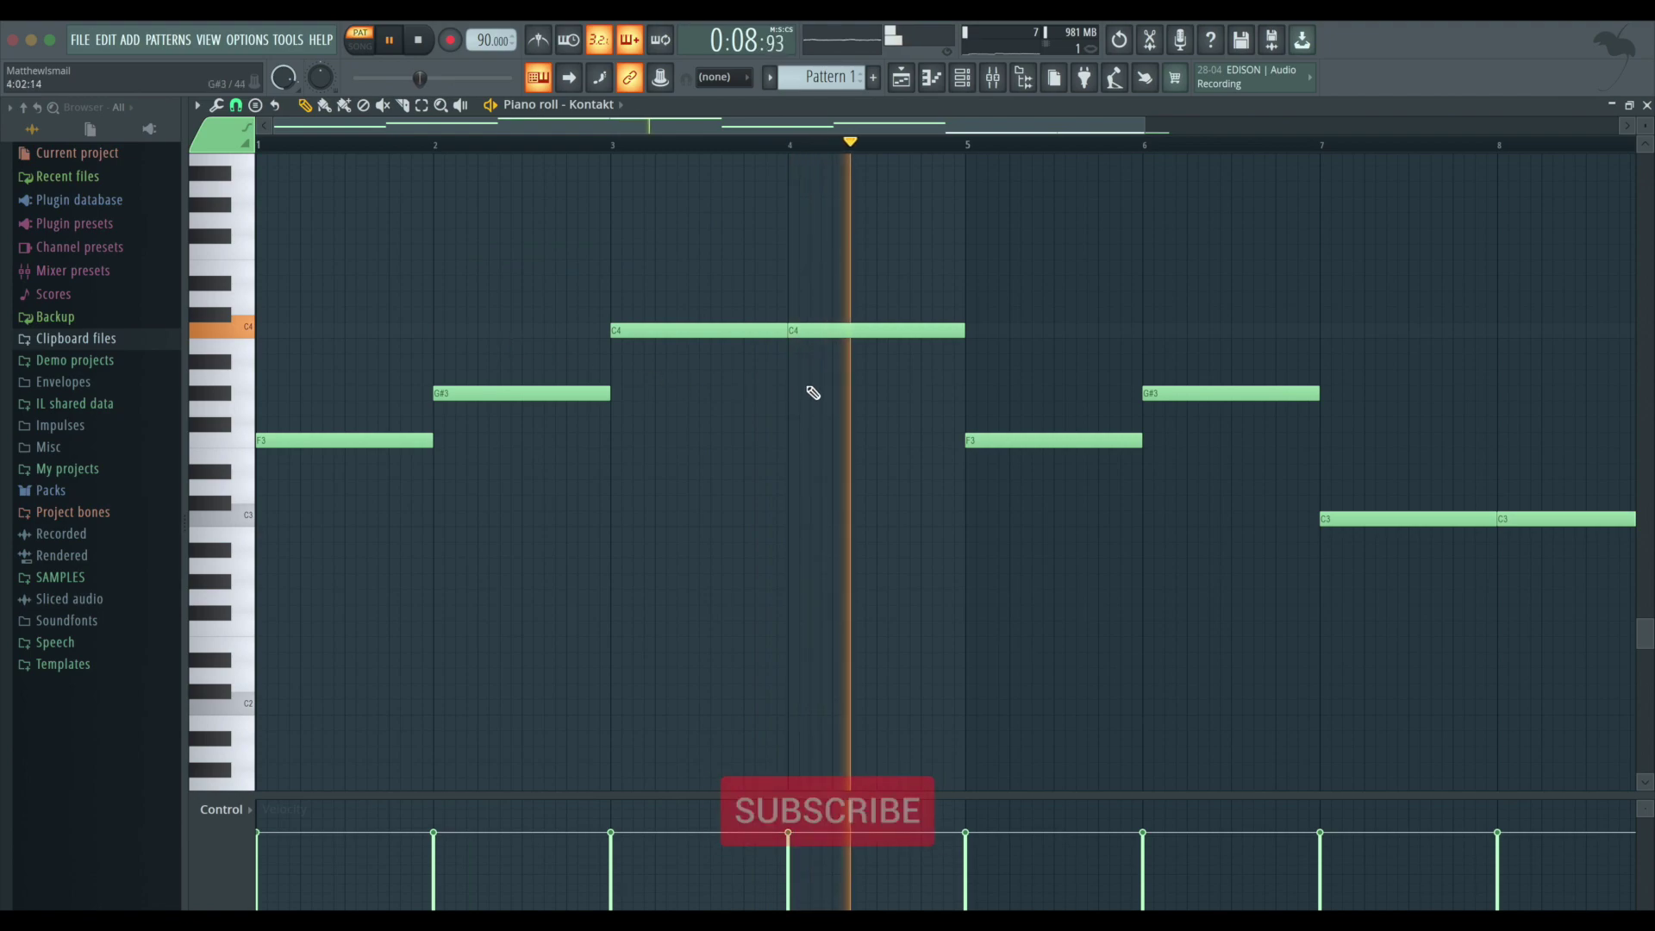
# - Transpose all the notes in the pattern down one octave and play the result
pyautogui.moveTo(1548, 572); pyautogui.dragTo(326, 276)
pyautogui.hotkey('ctrl', 'Down')
pyautogui.press('space')
pyautogui.press('space')
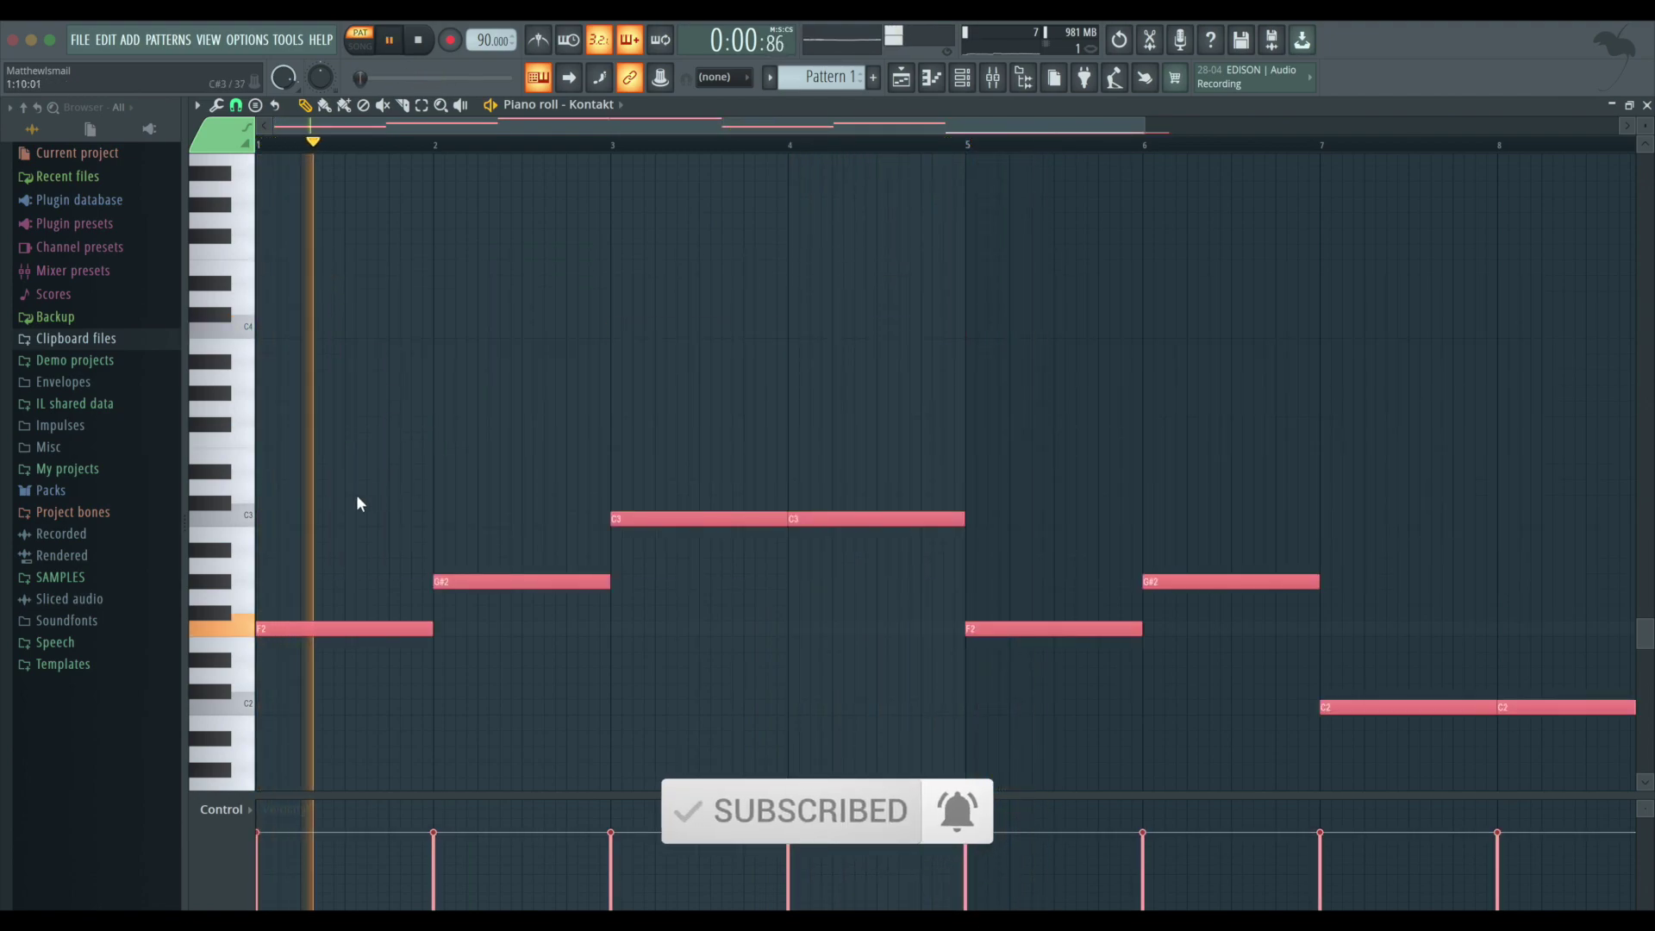
# - Raise the selected low notes by another three semitones so the pattern starts on G#2, and audition it
pyautogui.hotkey('shift', 'Up')
pyautogui.hotkey('shift', 'Up')
pyautogui.hotkey('shift', 'Up')
pyautogui.press('space')
pyautogui.press('space')
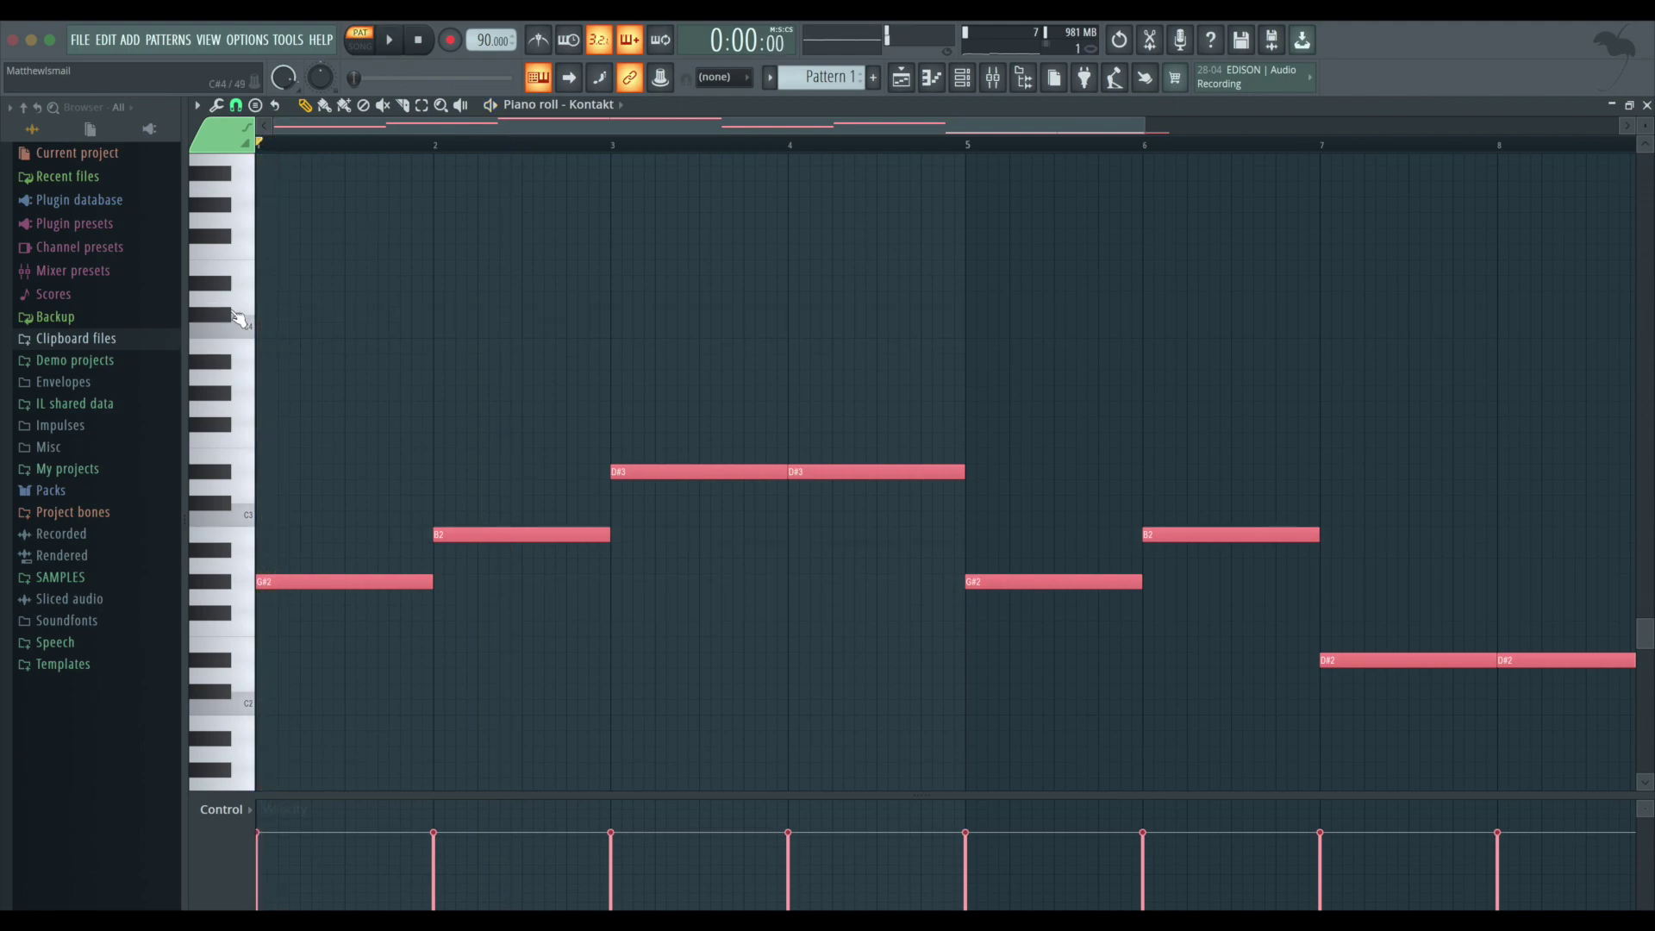
# - Add an upper line of one-bar notes: D#4 in bars 1 and 2 and C#4 in bar 3
pyautogui.click(259, 285)
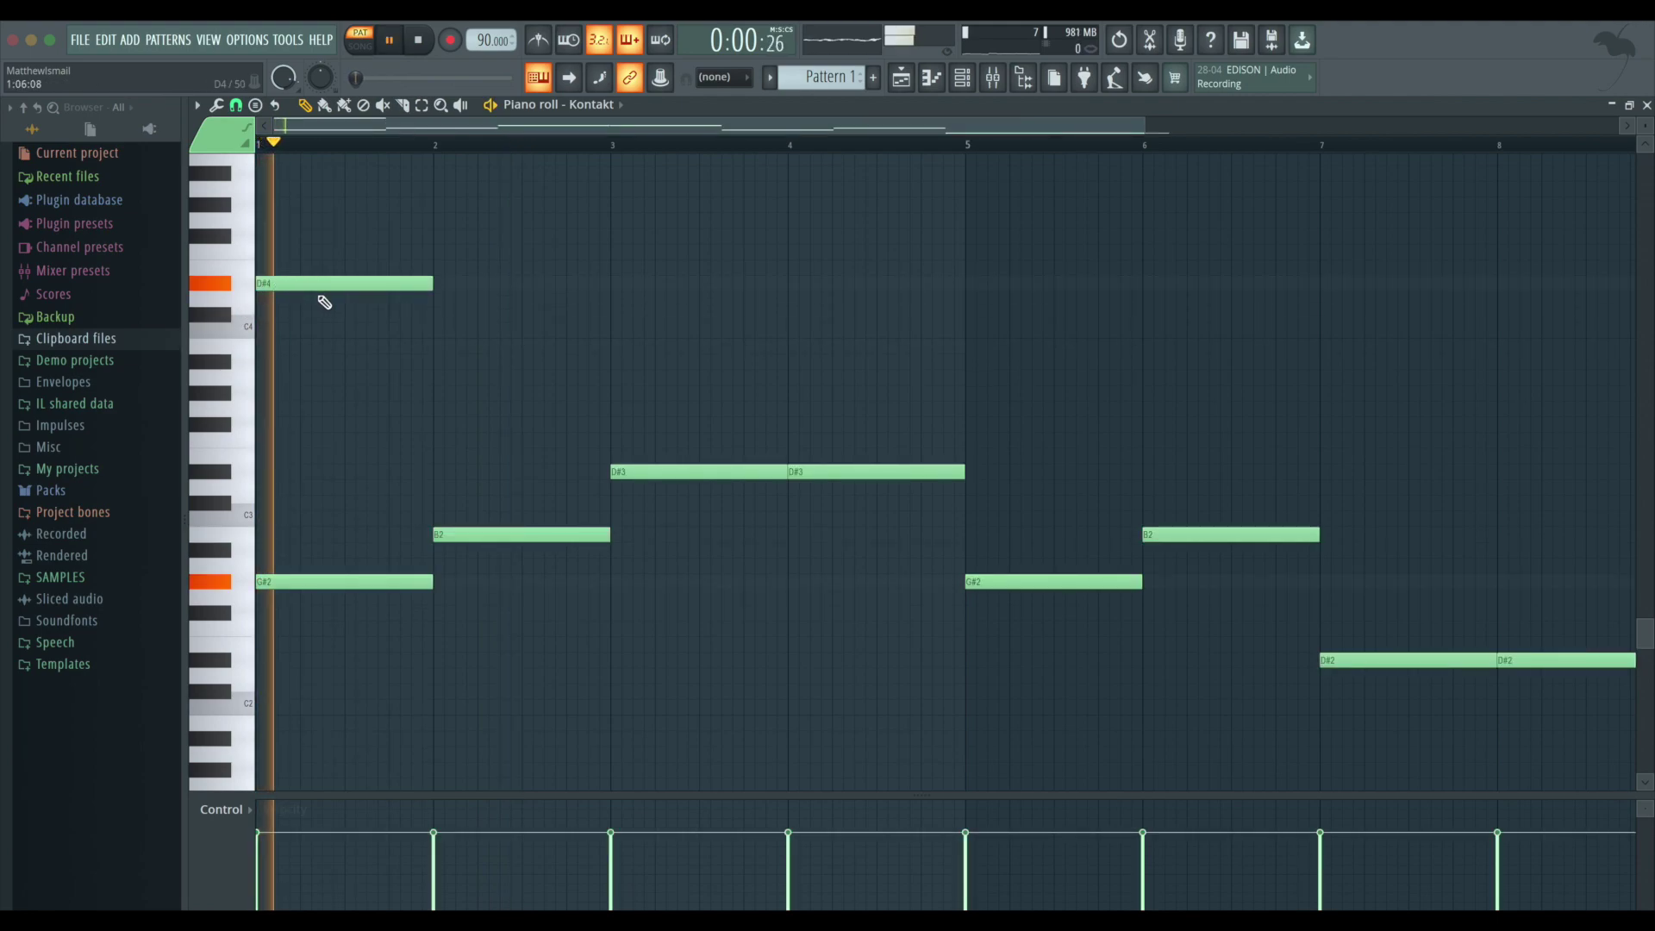
pyautogui.click(474, 286)
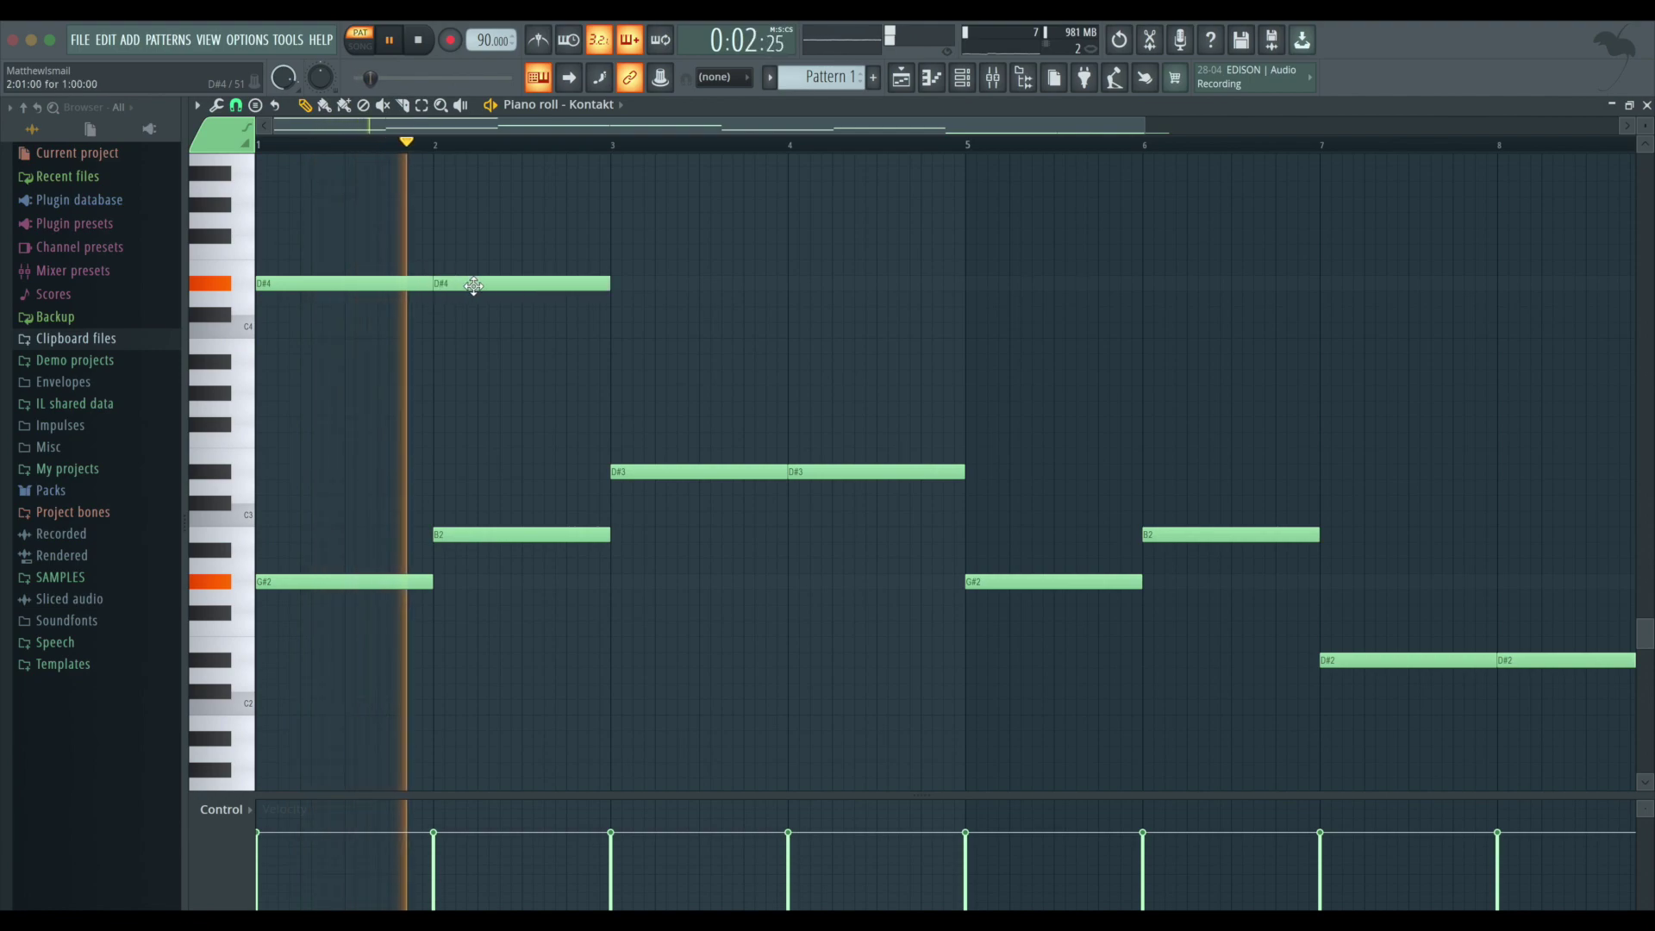
pyautogui.click(614, 314)
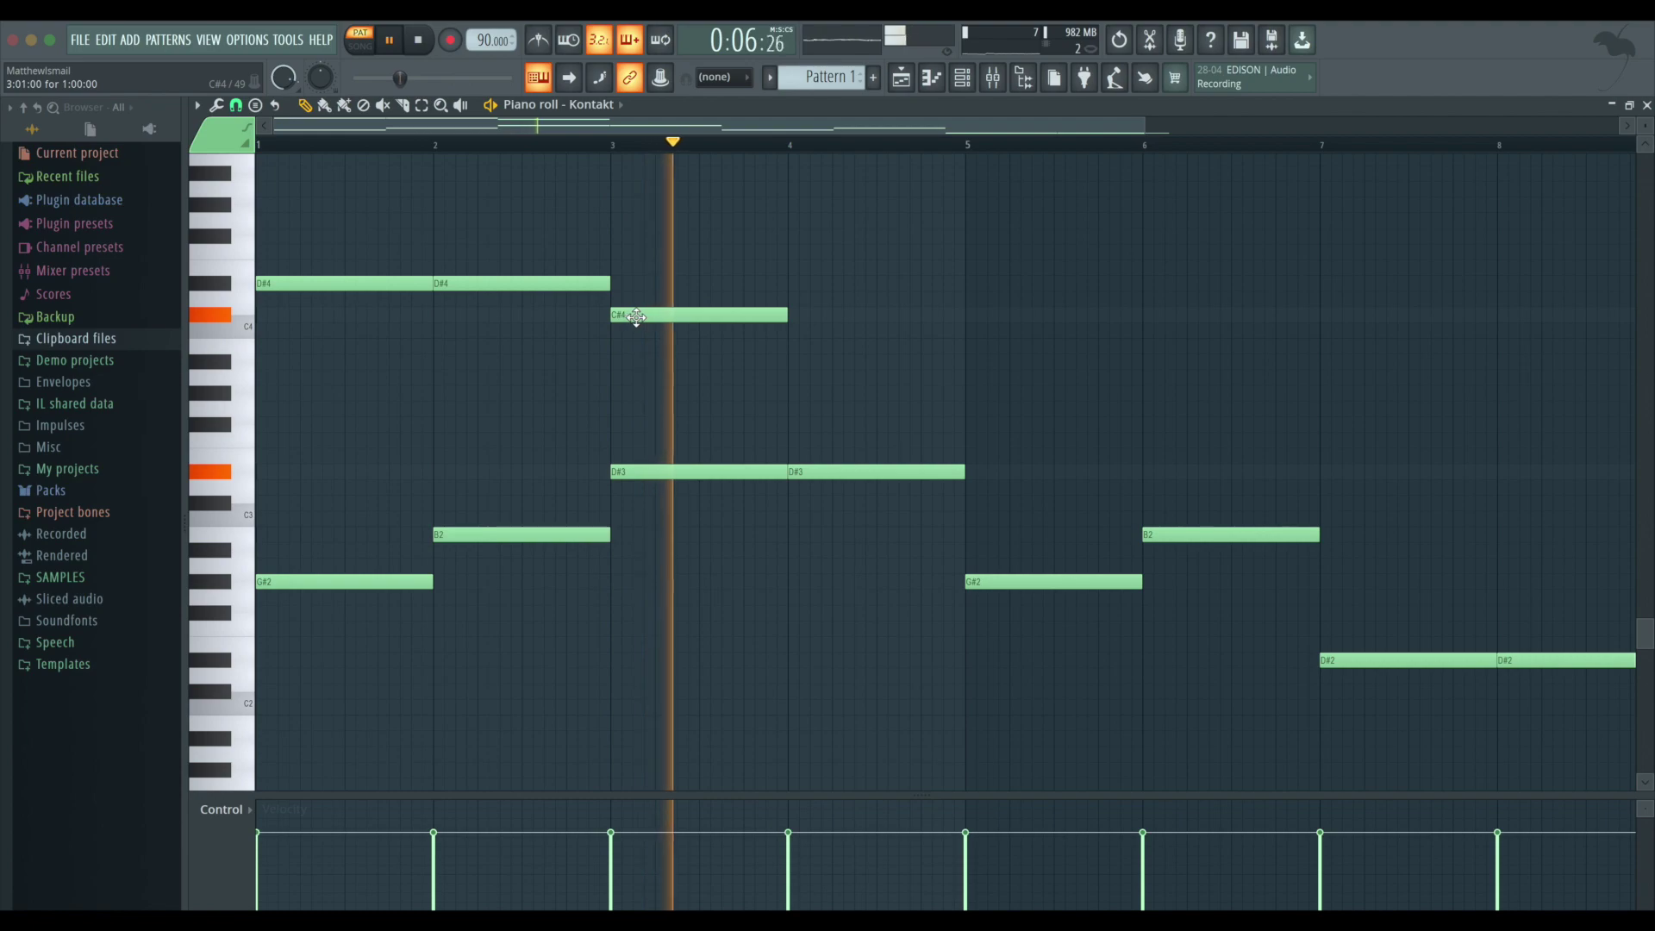
# - Lower the D#3 bass notes in bars 3 and 4 to C#3
pyautogui.press('space')
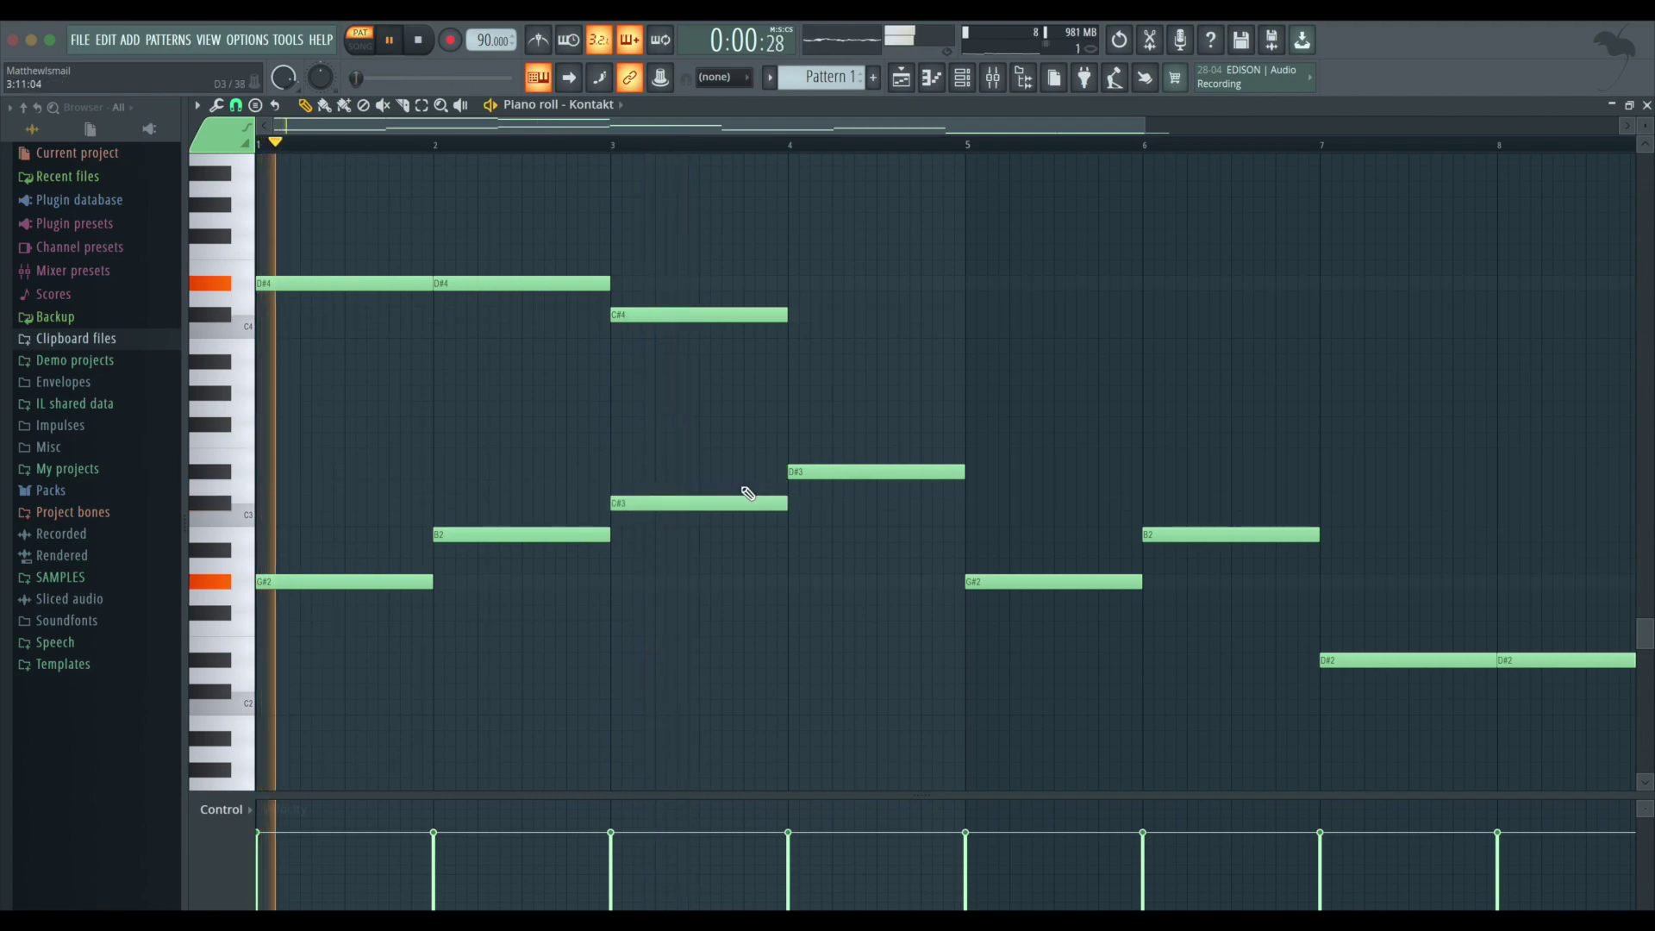
pyautogui.moveTo(802, 472); pyautogui.dragTo(798, 503)
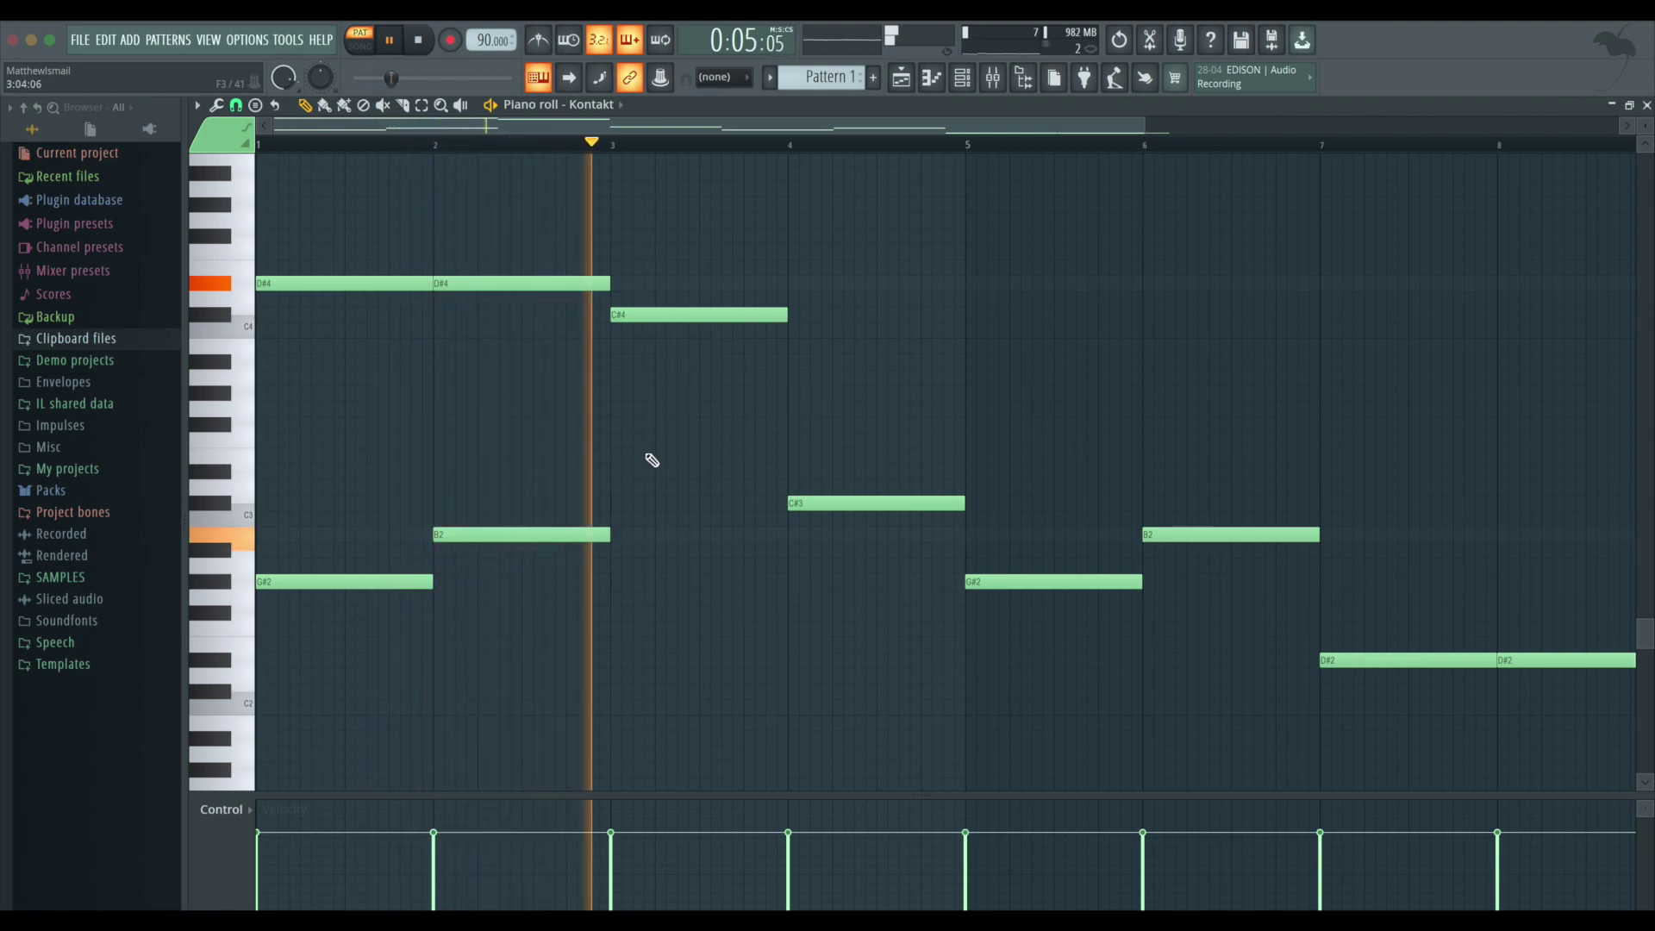
# - Change the bass note in bar 3 to A#2, delete the bass note in bar 4, and audition the pattern
pyautogui.press('space')
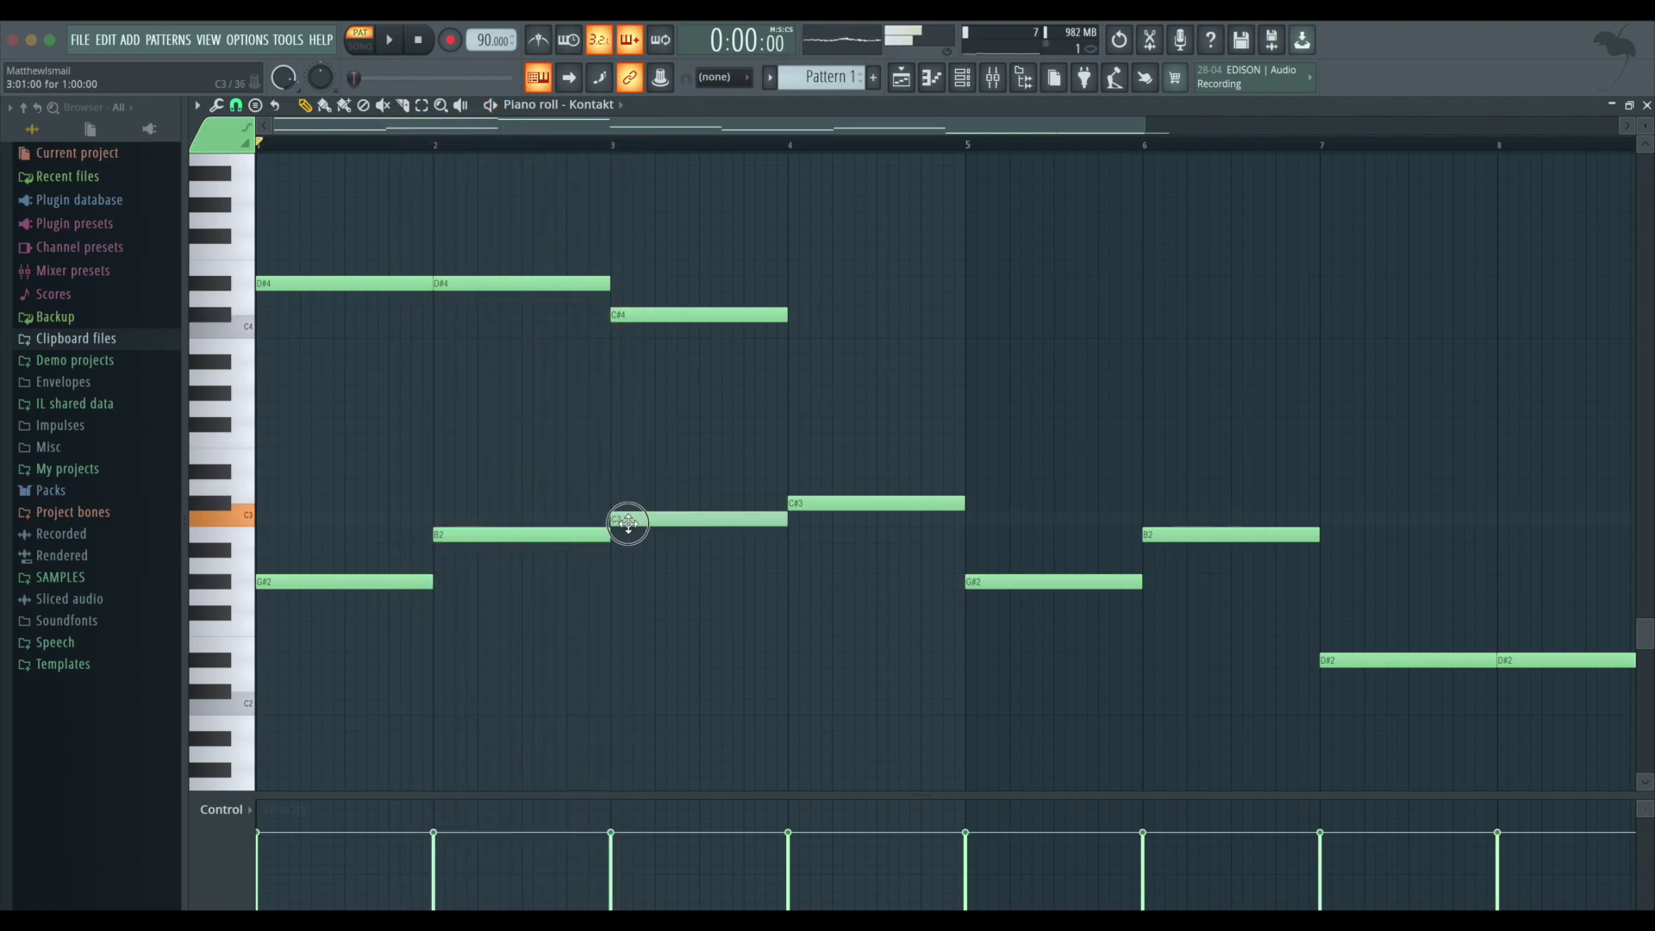
pyautogui.rightClick(834, 504)
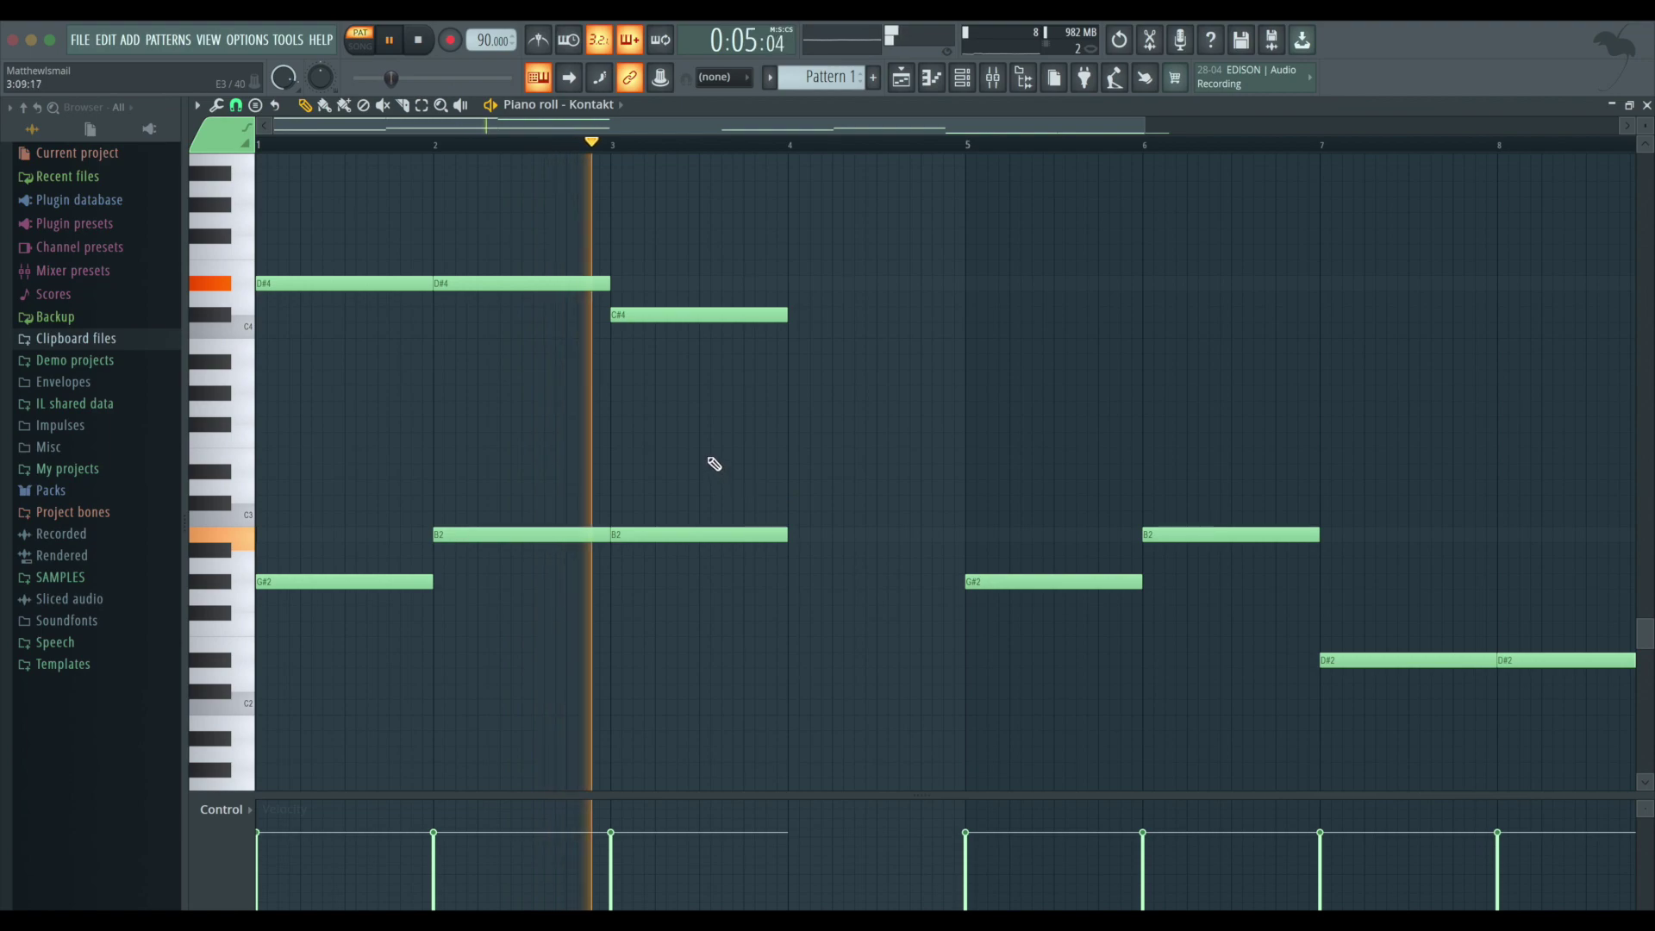
pyautogui.press('space')
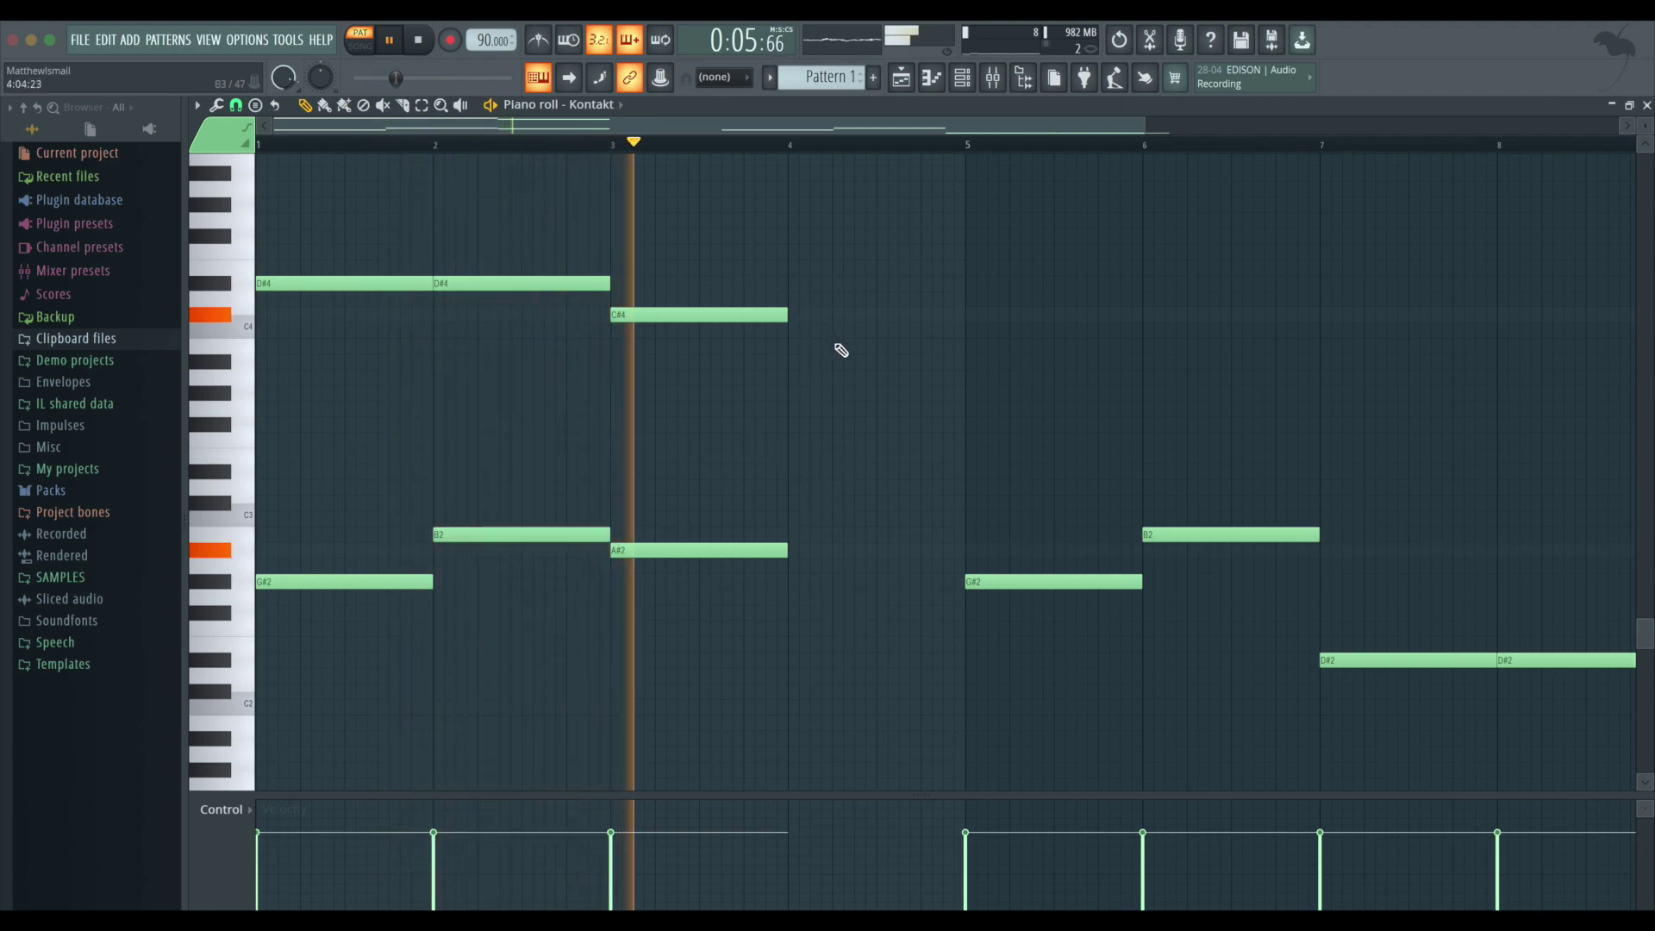
# - Duplicate the A#2 bass note into bar 4 and add a one-bar A#3 note above it
pyautogui.keyDown('super'); pyautogui.click(772, 552); pyautogui.keyUp('super')
pyautogui.press('super+b')
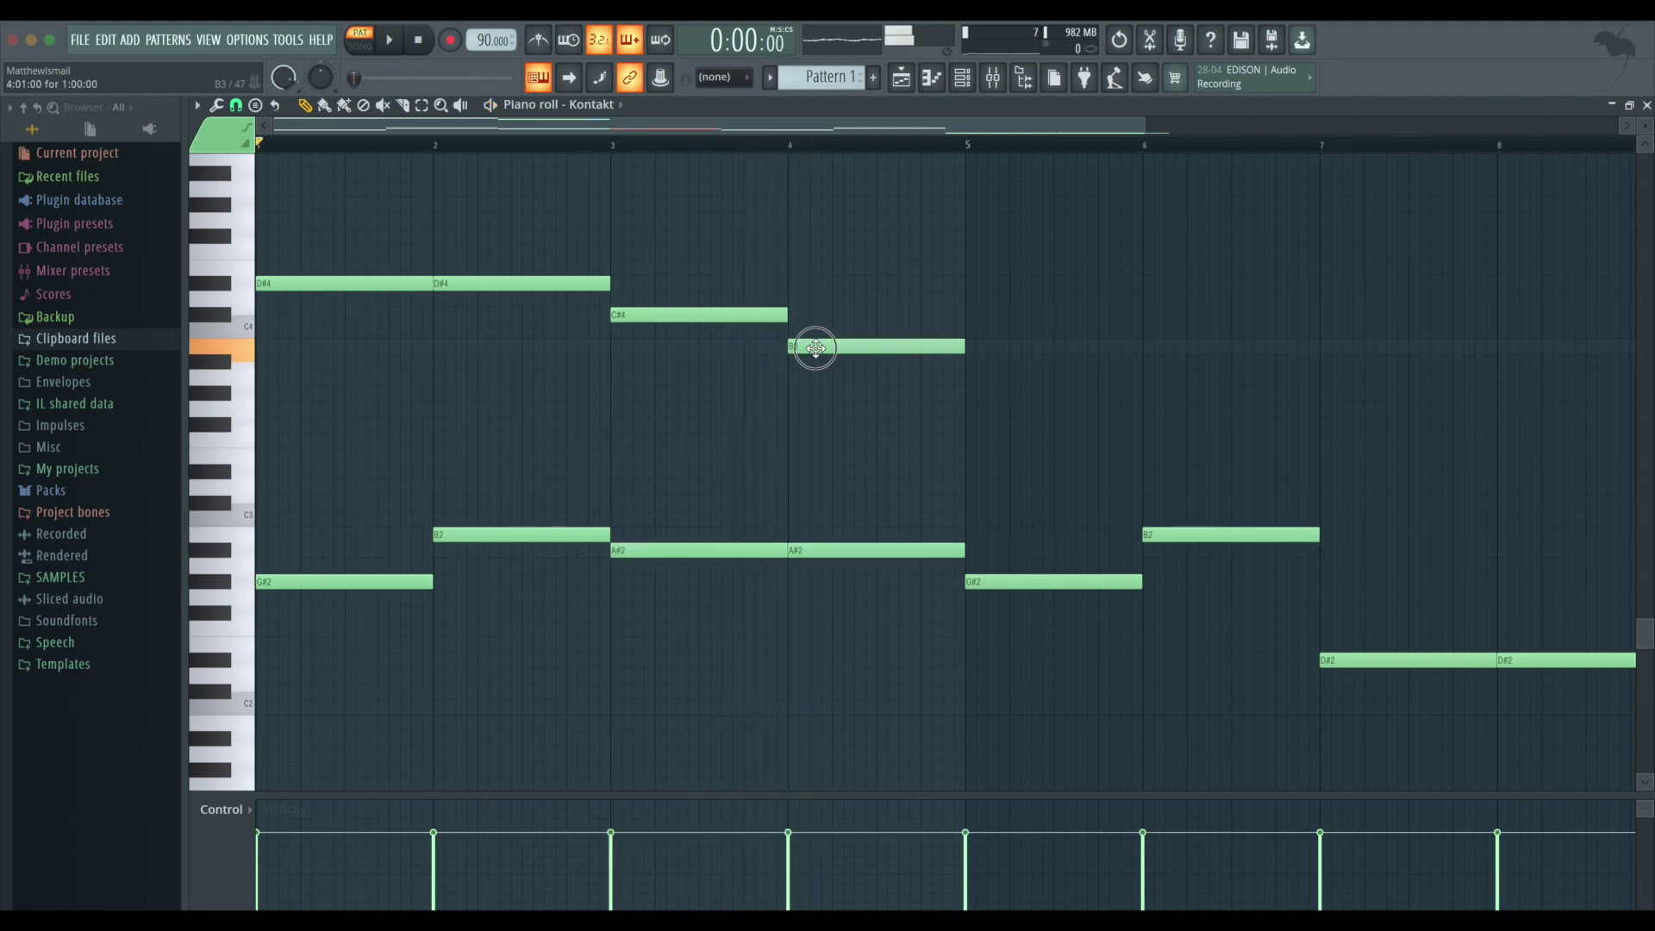
pyautogui.press('space')
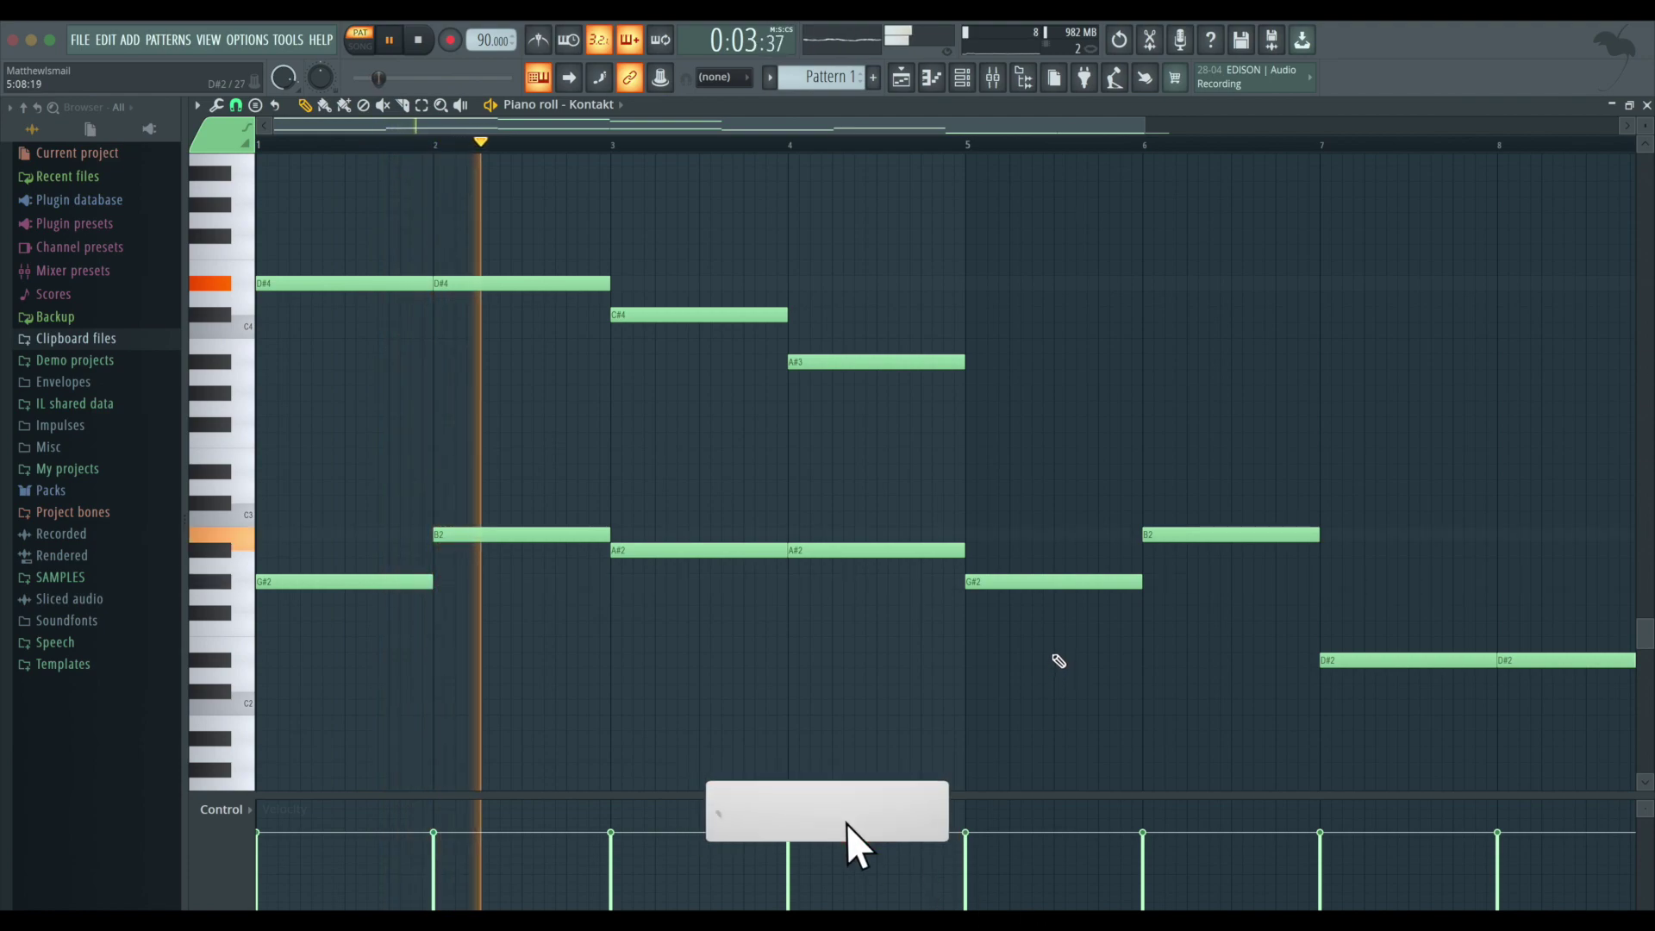
# - Duplicate the four upper-line notes of bars 1 to 4 into bars 5 to 8, and stop playback
pyautogui.moveTo(1031, 448); pyautogui.dragTo(403, 205)
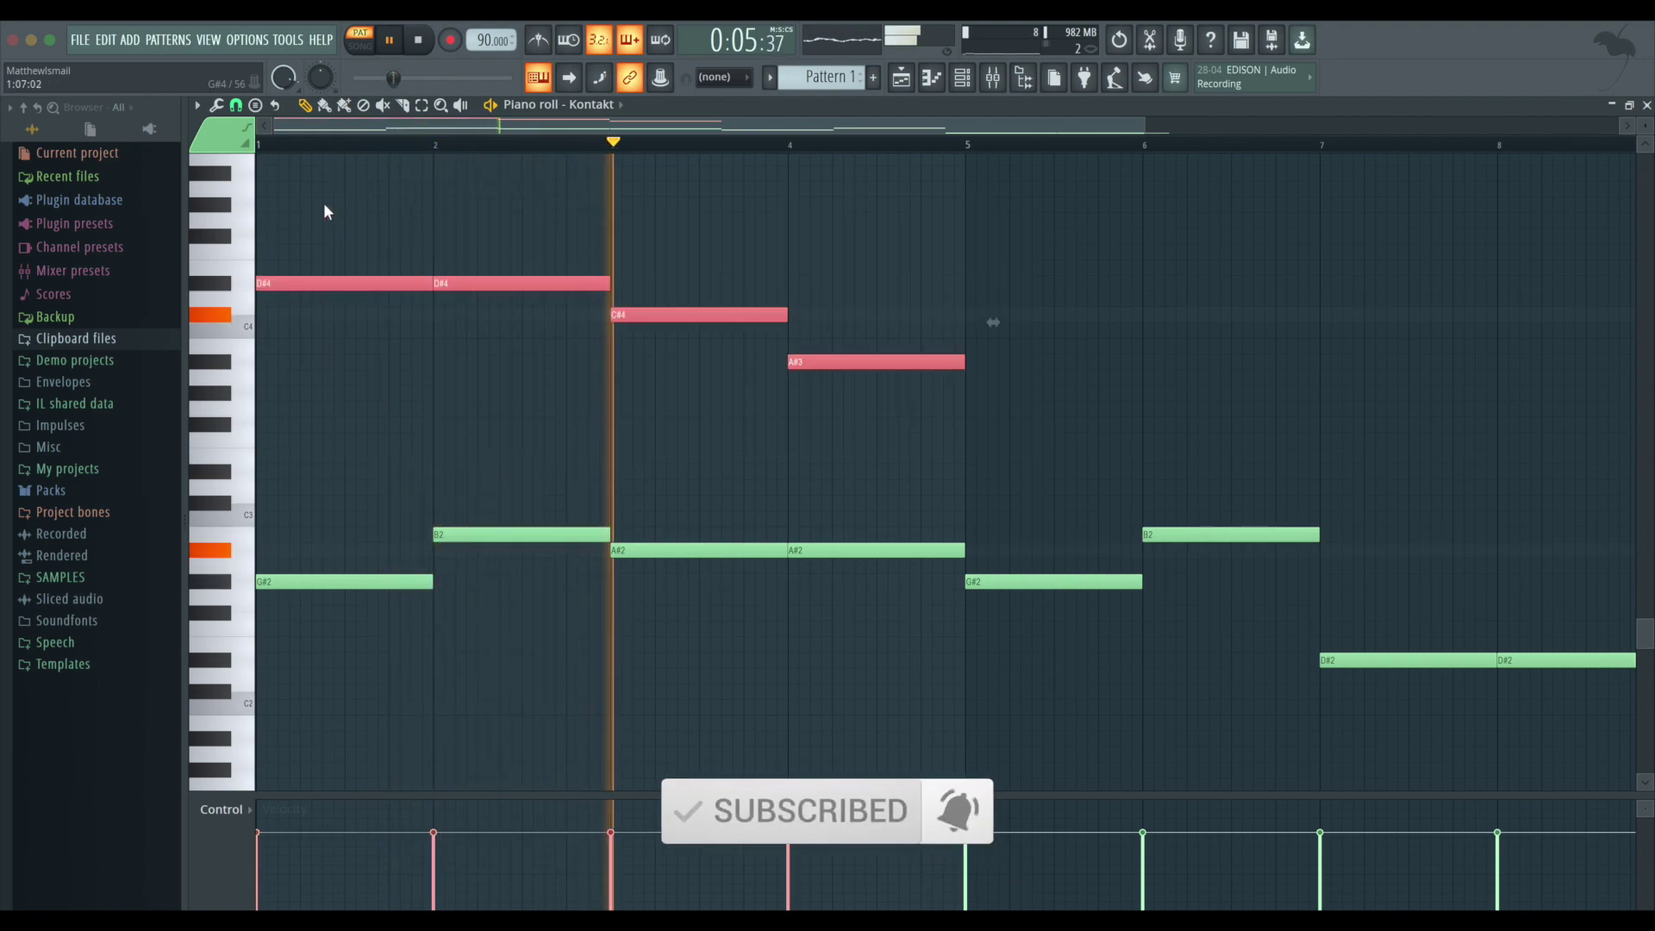
pyautogui.press('super+b')
pyautogui.hotkey('ctrl', 'd')
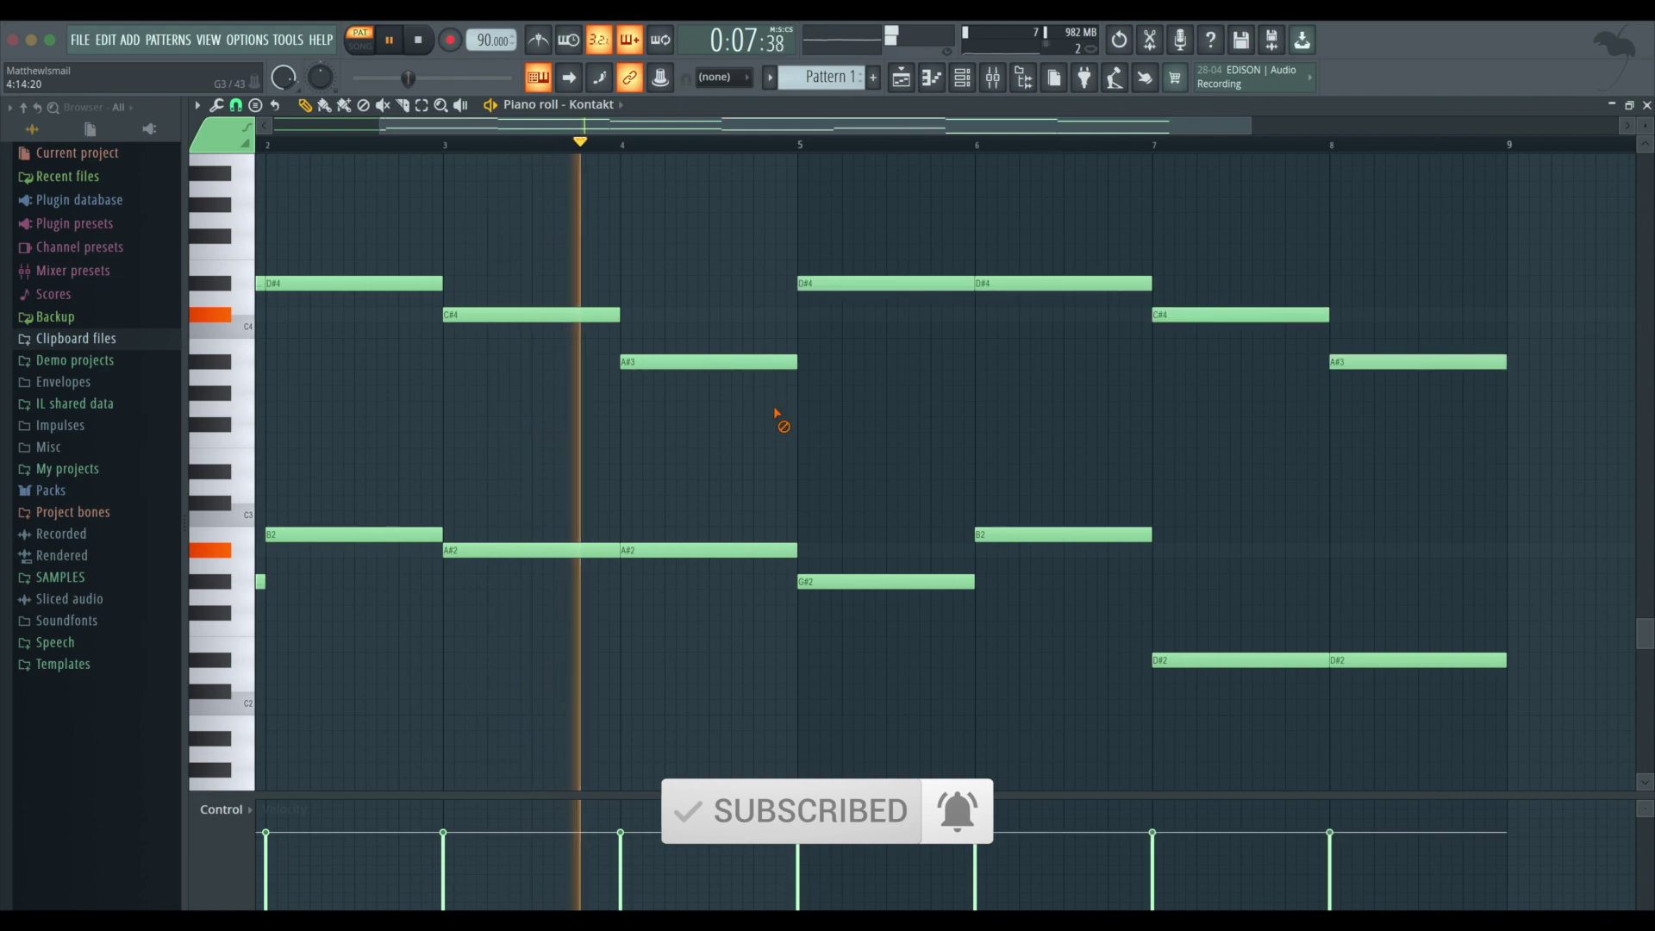
pyautogui.press('space')
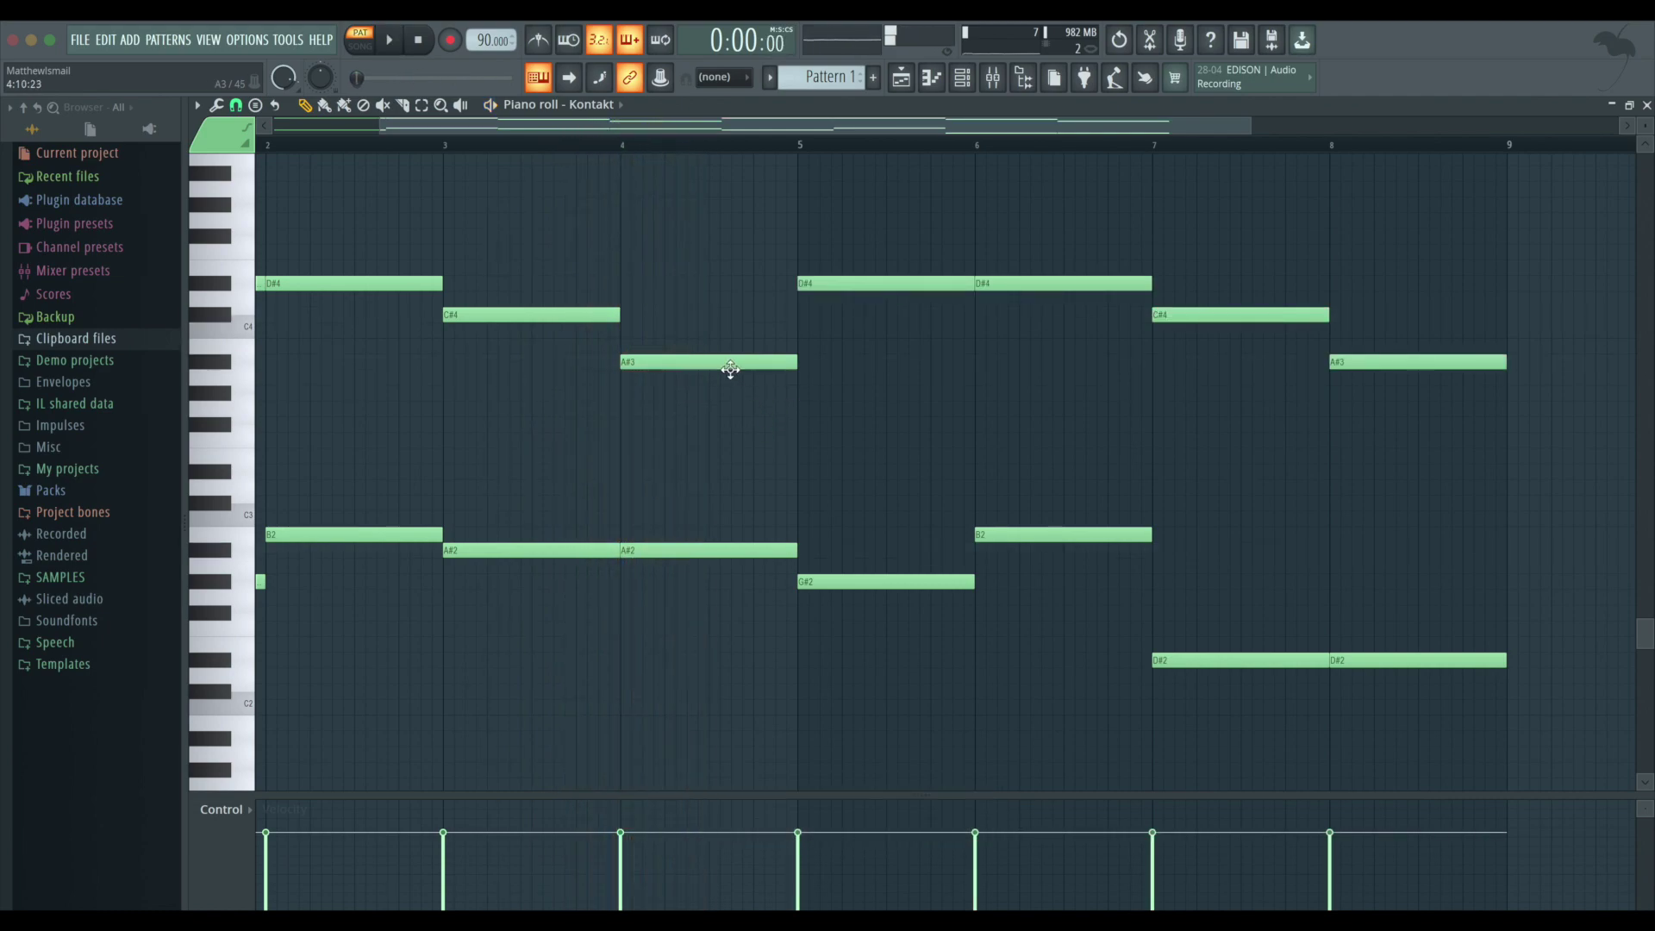
# - Try C#4 and B3 as the upper note and C#3 as the bass note in bar 4, auditioning from bar 3
pyautogui.click(459, 143)
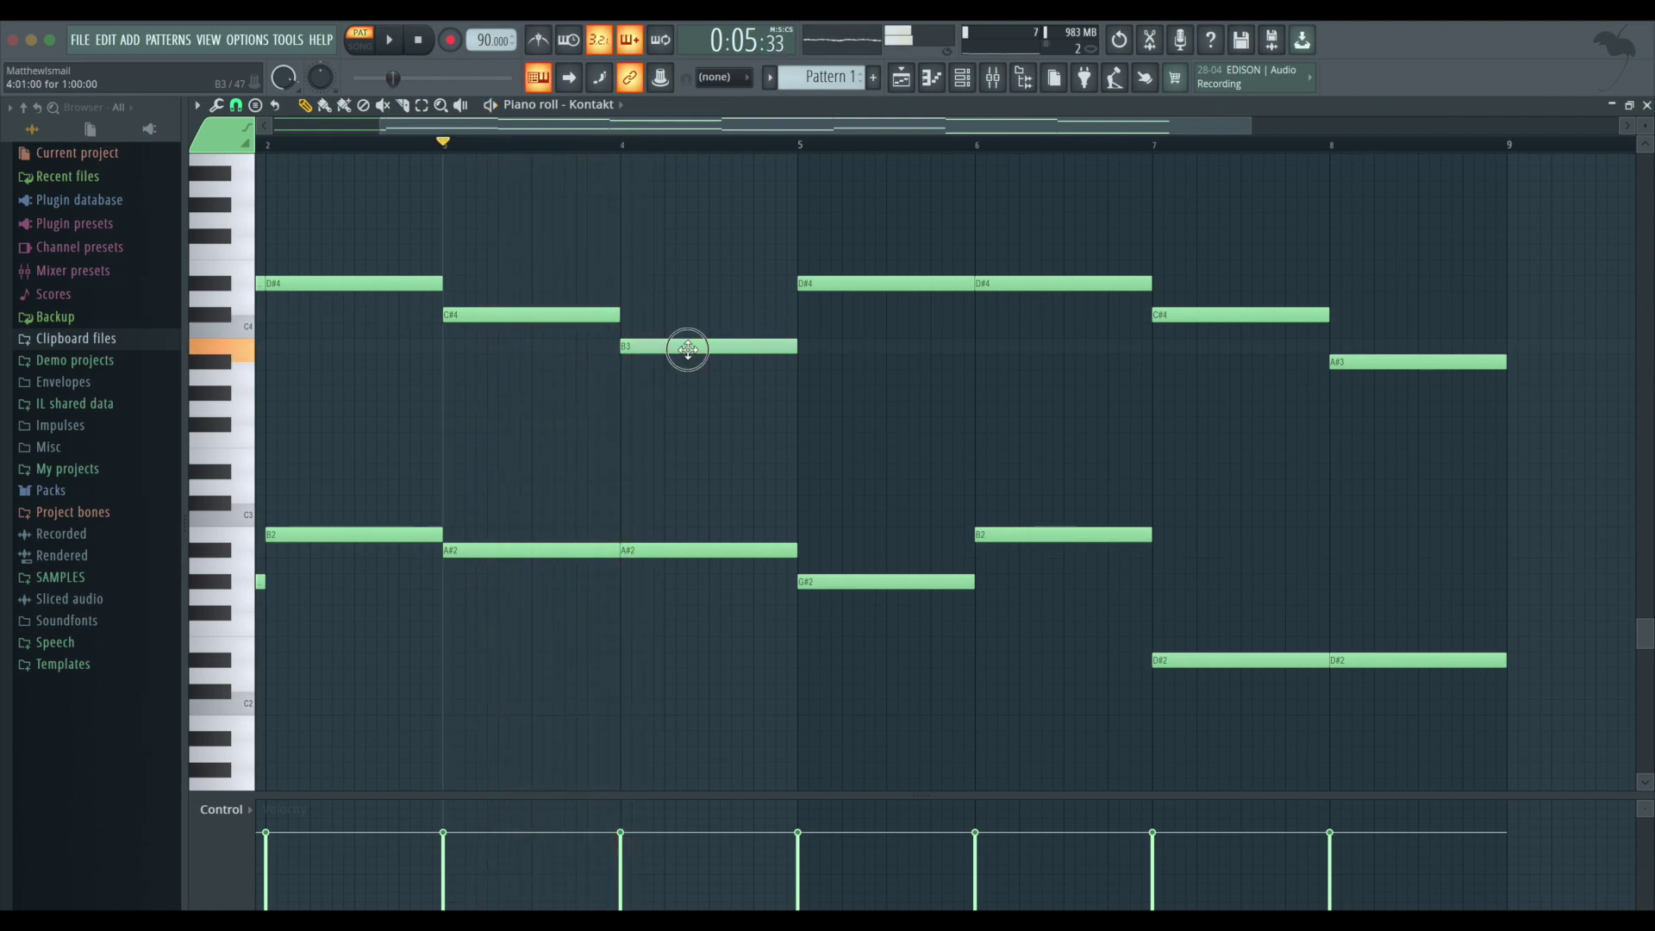
pyautogui.press('space')
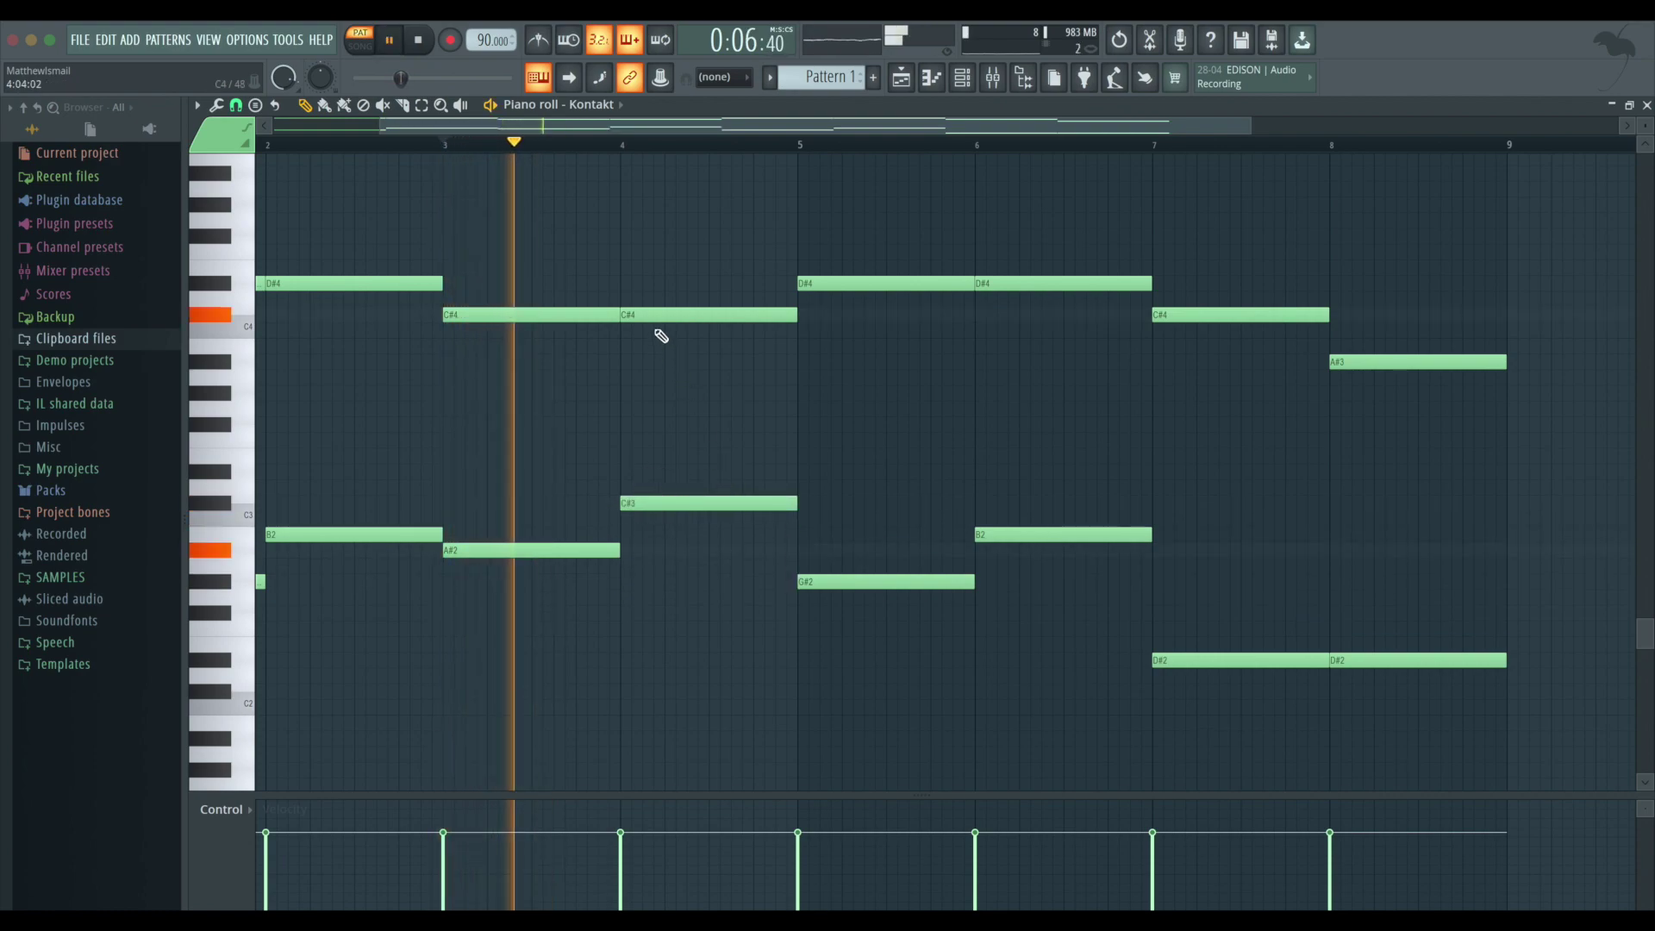
pyautogui.moveTo(650, 318); pyautogui.dragTo(655, 369)
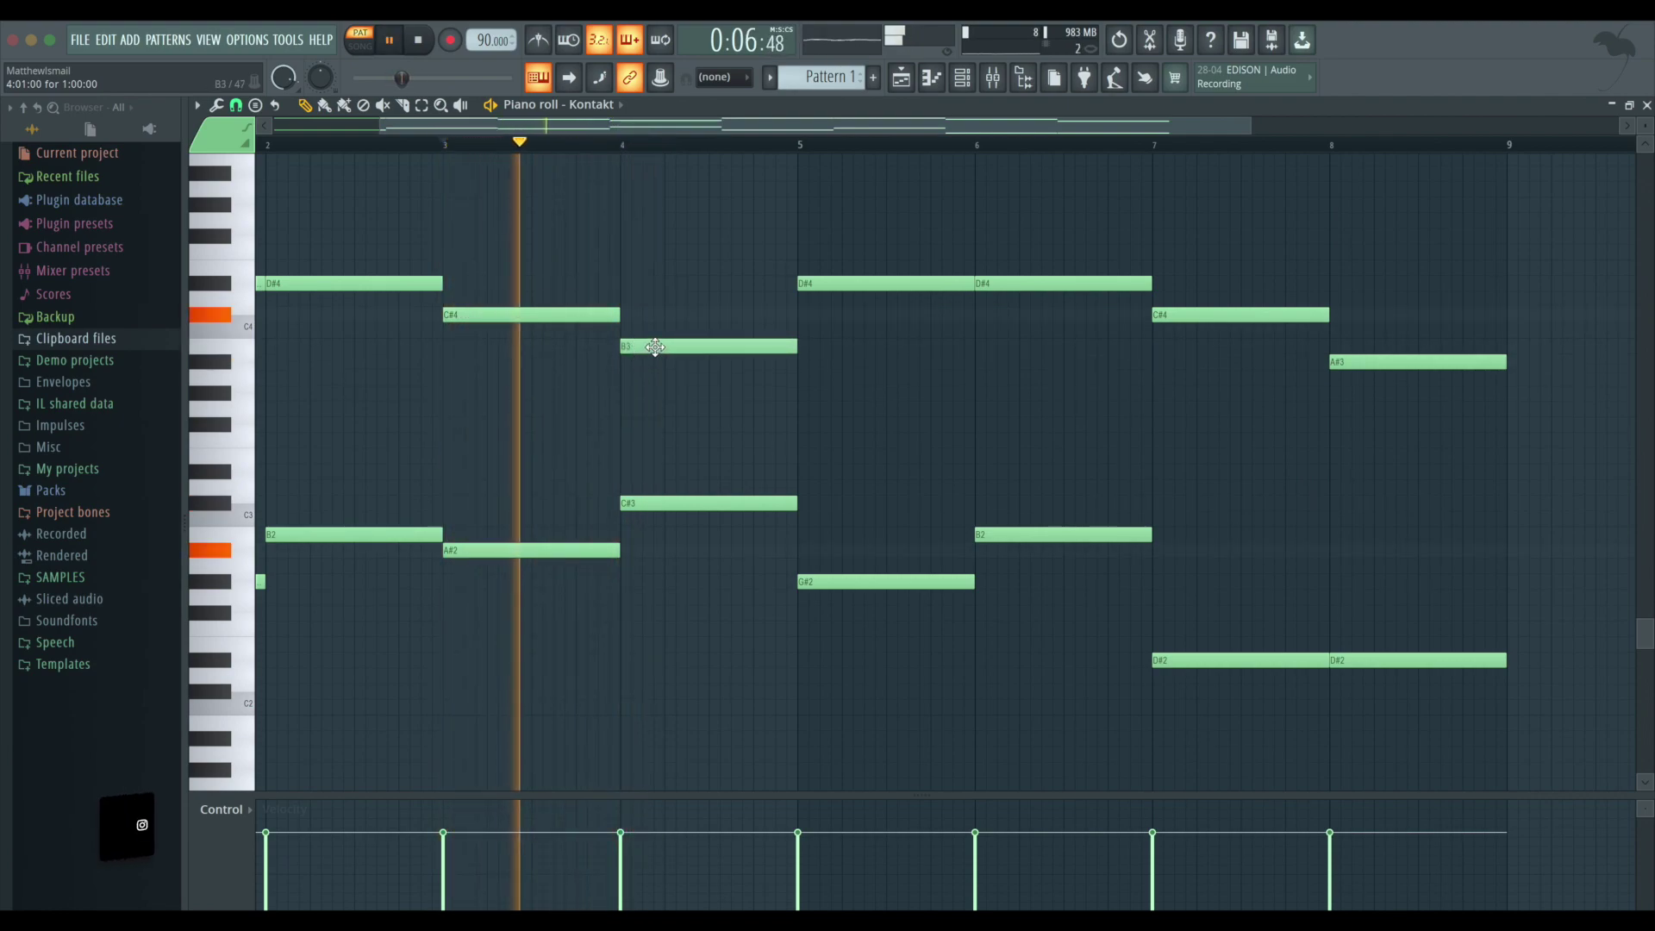
pyautogui.press('space')
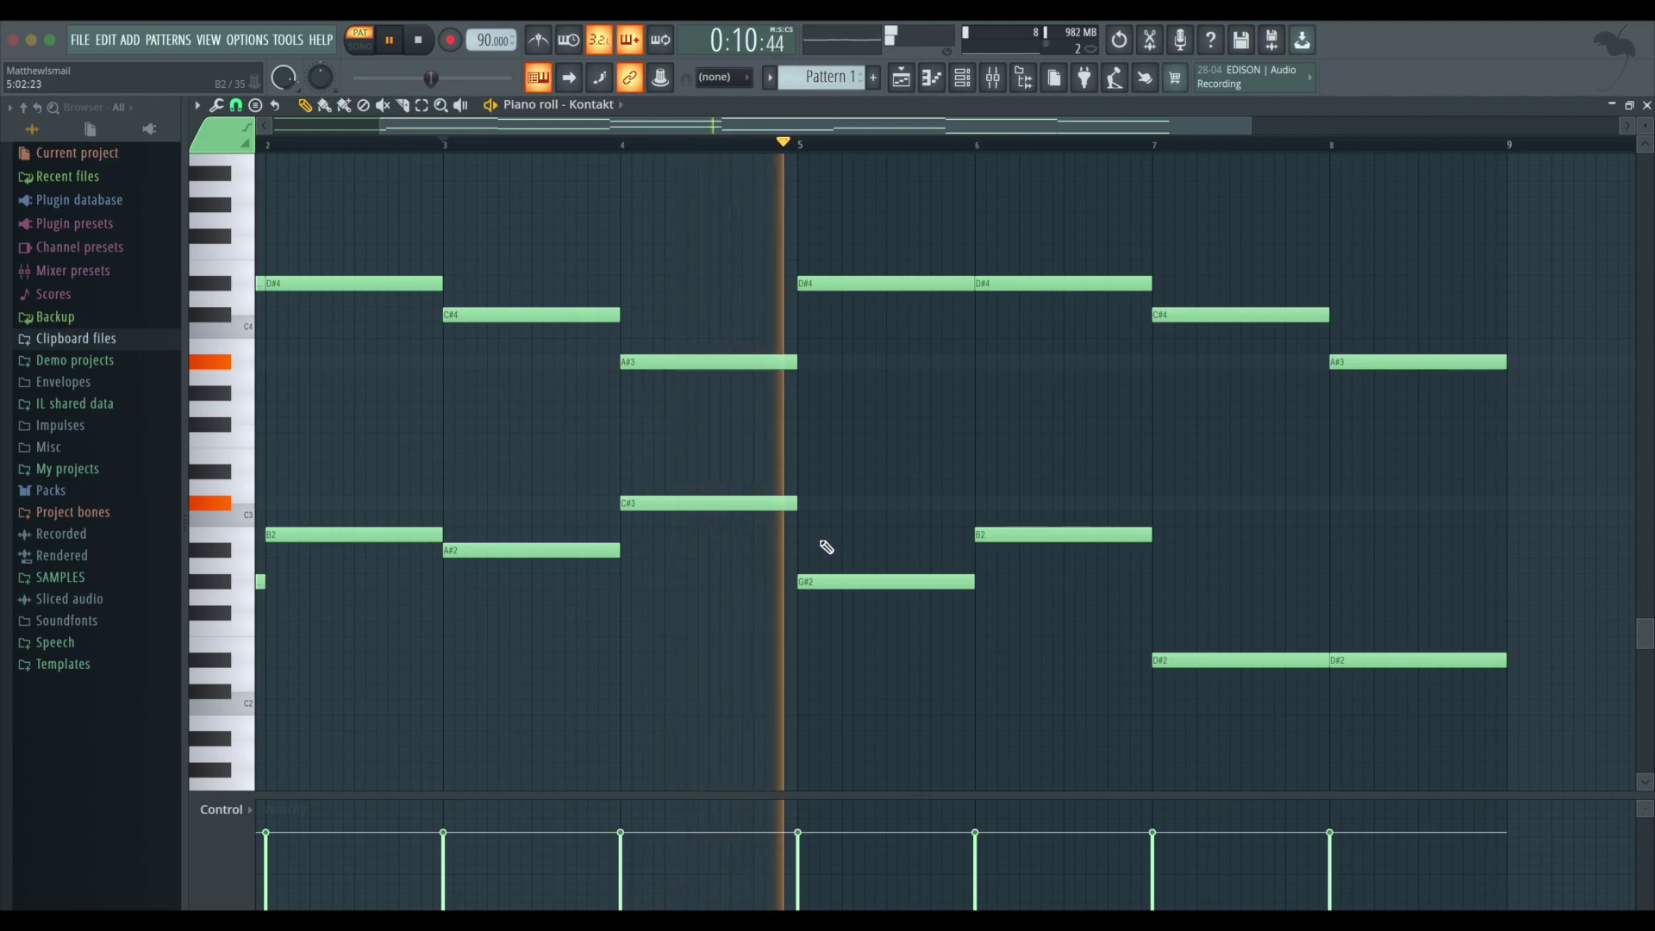
# - Replace the C#3 bass note in bar 4 with a one-bar D#2 and audition it from bar 3
pyautogui.moveTo(717, 394); pyautogui.dragTo(717, 328)
pyautogui.press('Delete')
pyautogui.press('space')
pyautogui.moveTo(693, 622); pyautogui.dragTo(624, 533)
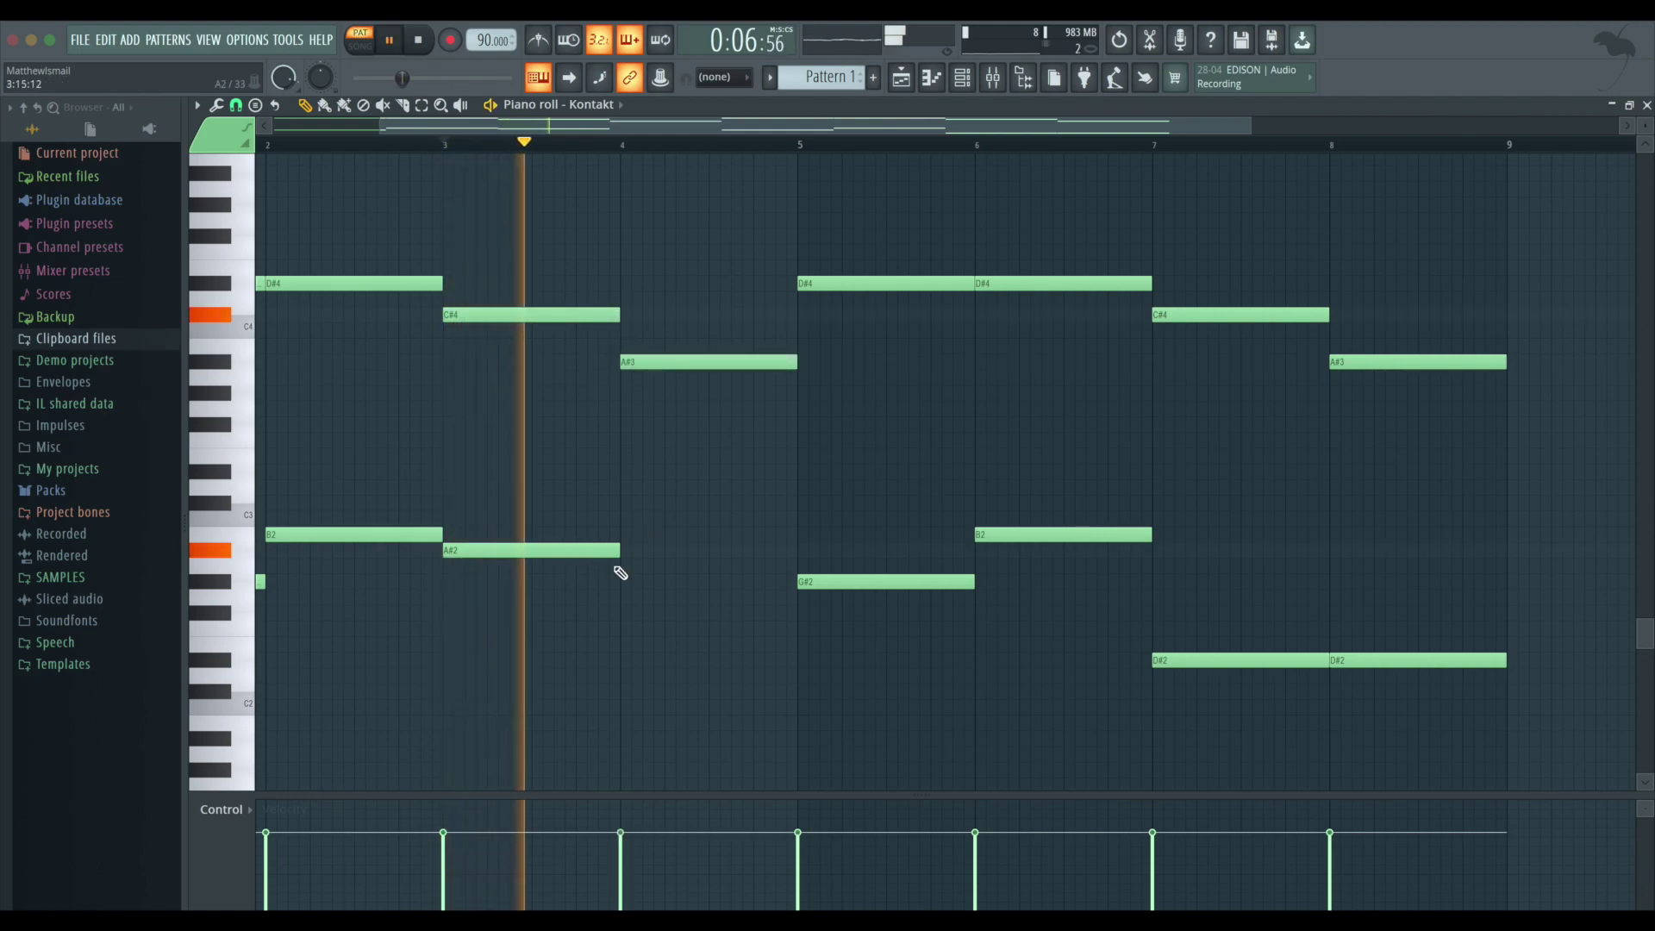
pyautogui.press('space')
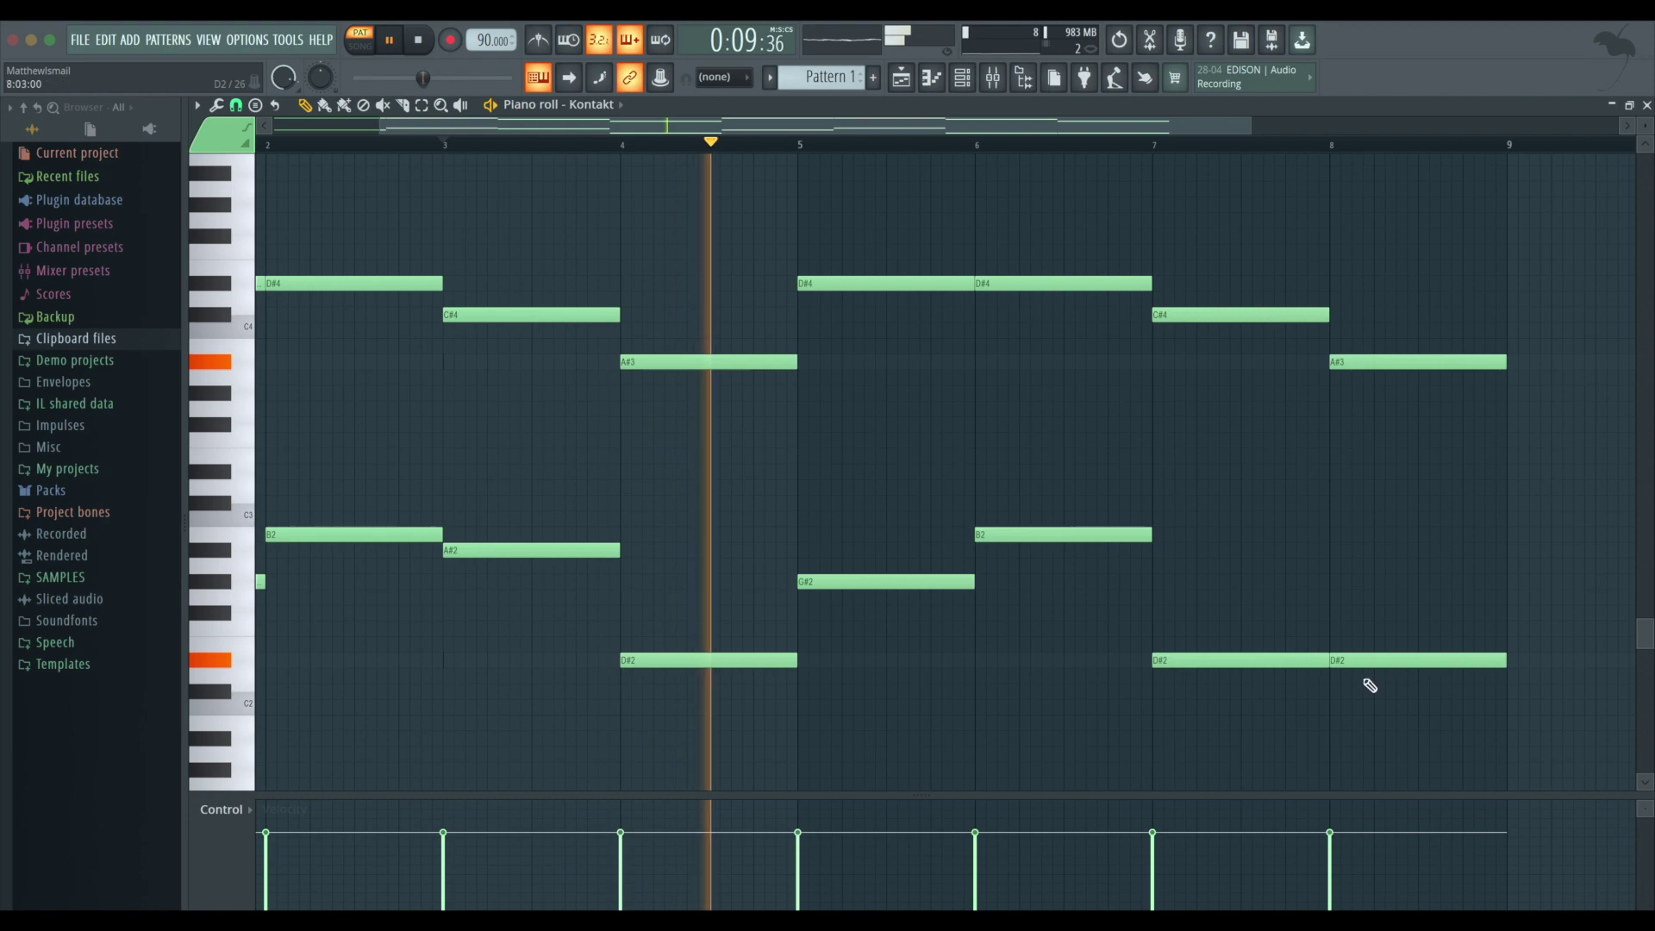
# - Delete all bass and upper notes in bars 5 to 8
pyautogui.moveTo(1414, 709); pyautogui.dragTo(865, 521)
pyautogui.press('Delete')
pyautogui.moveTo(1540, 518); pyautogui.dragTo(939, 148)
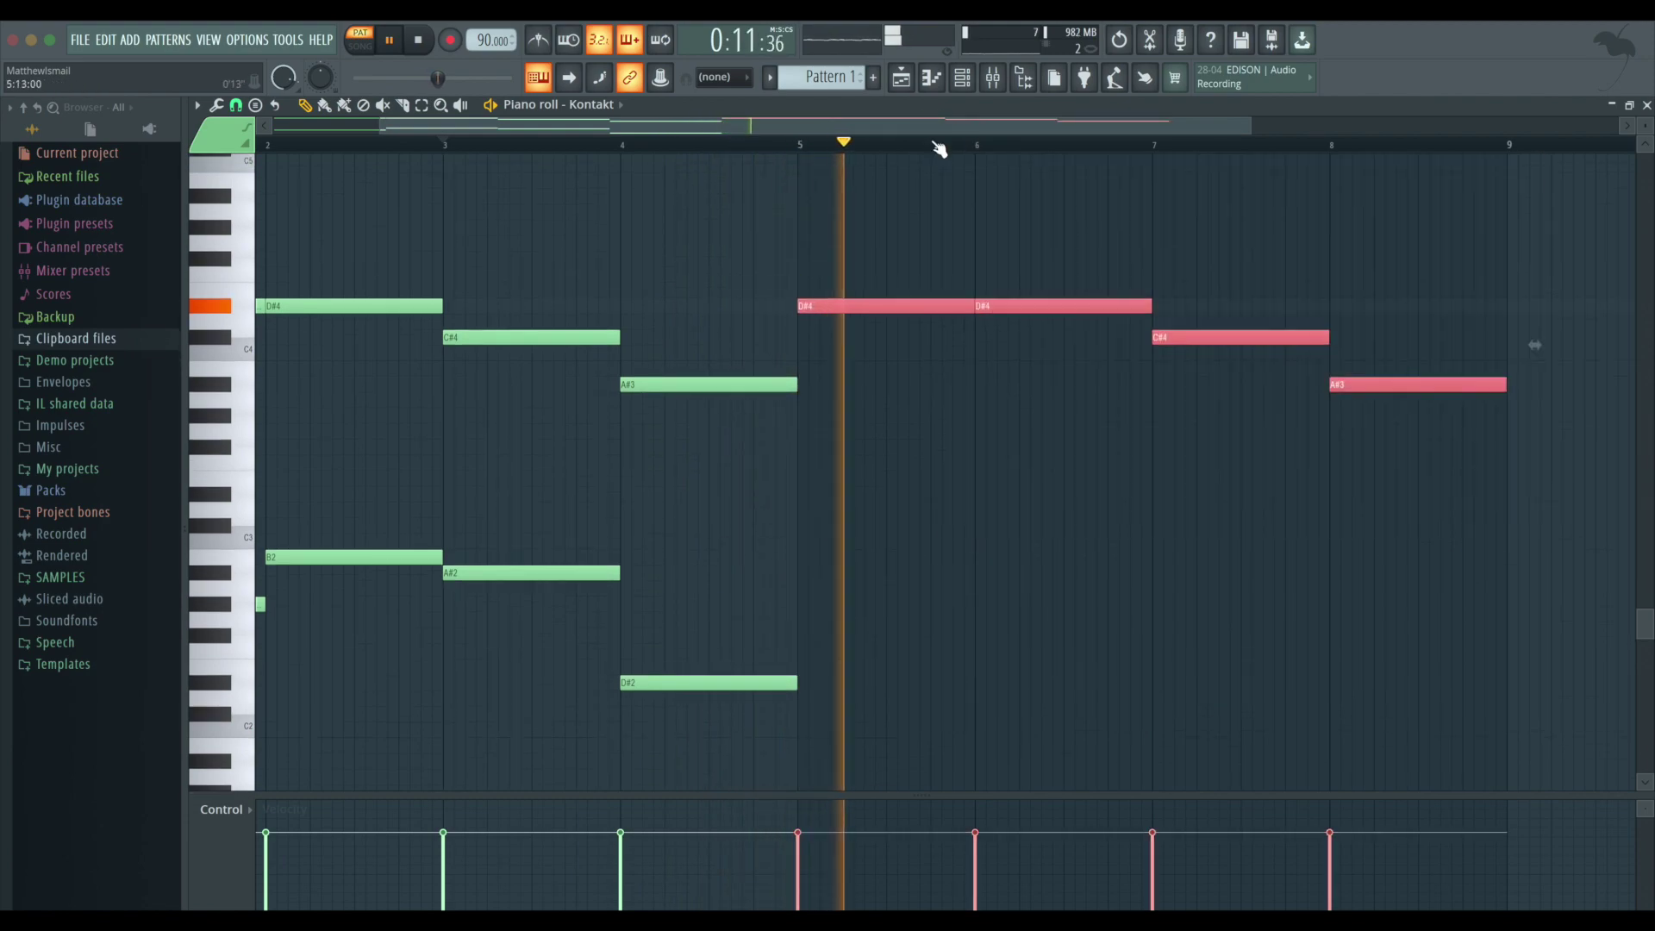
pyautogui.press('Delete')
# - Transpose all notes in bars 1 to 4 up two semitones and audition the pattern from the start
pyautogui.moveTo(892, 706); pyautogui.dragTo(9, 138)
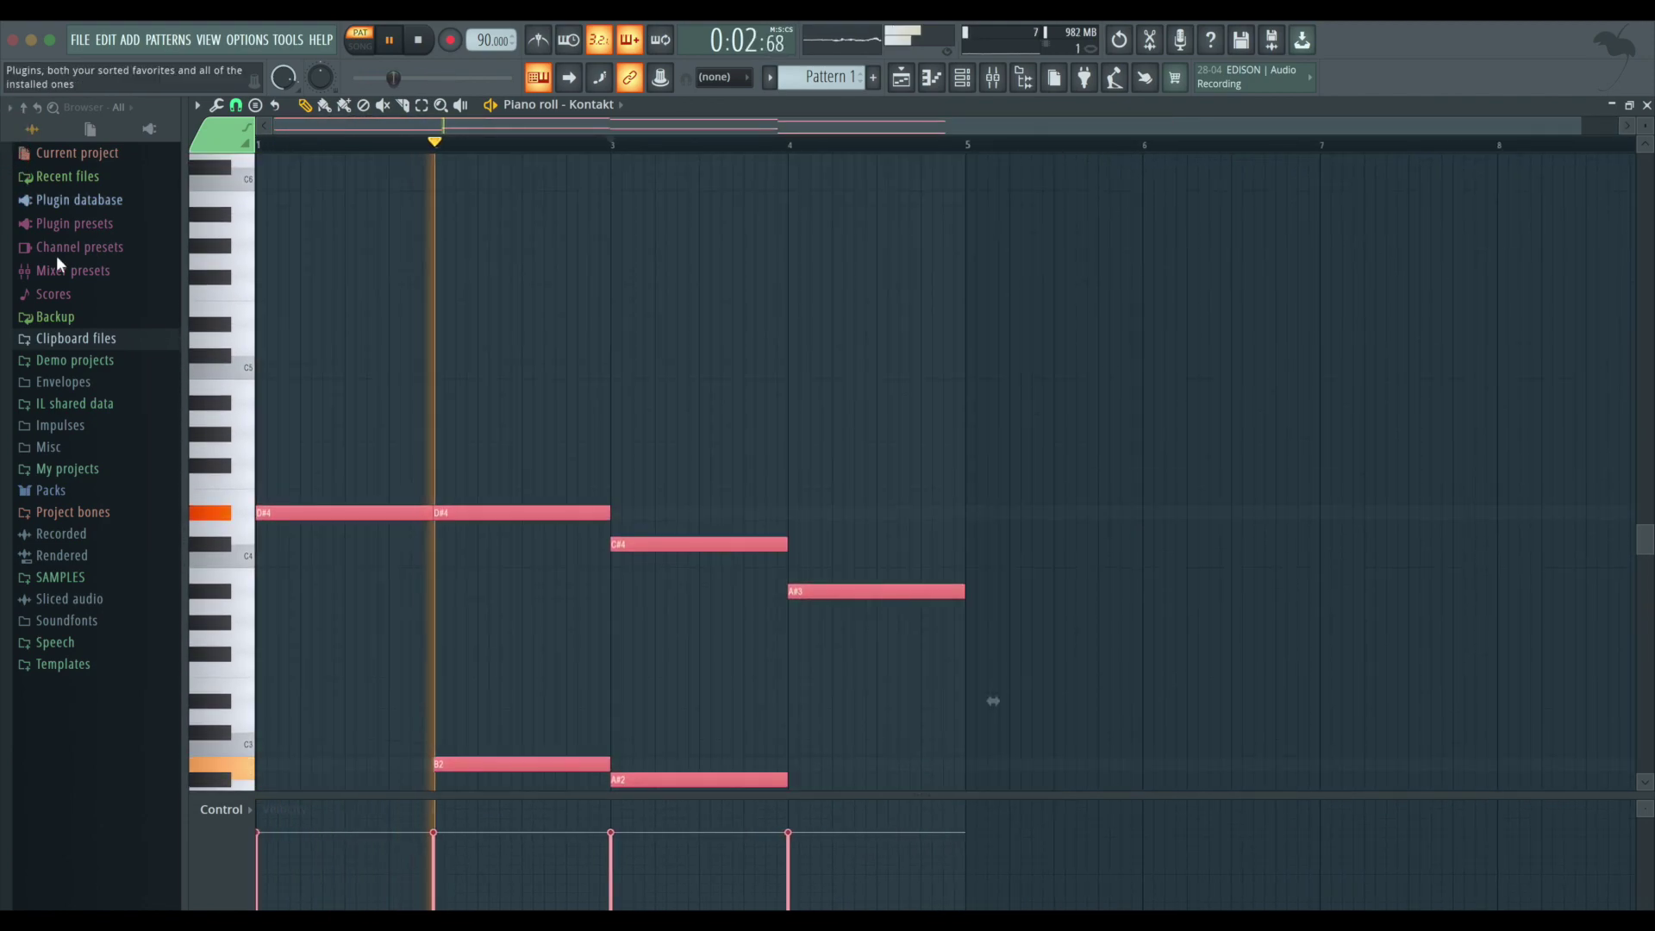
pyautogui.scroll(-3, 259, 391)
pyautogui.press('space')
pyautogui.hotkey('shift', 'Up')
pyautogui.hotkey('shift', 'Up')
pyautogui.press('space')
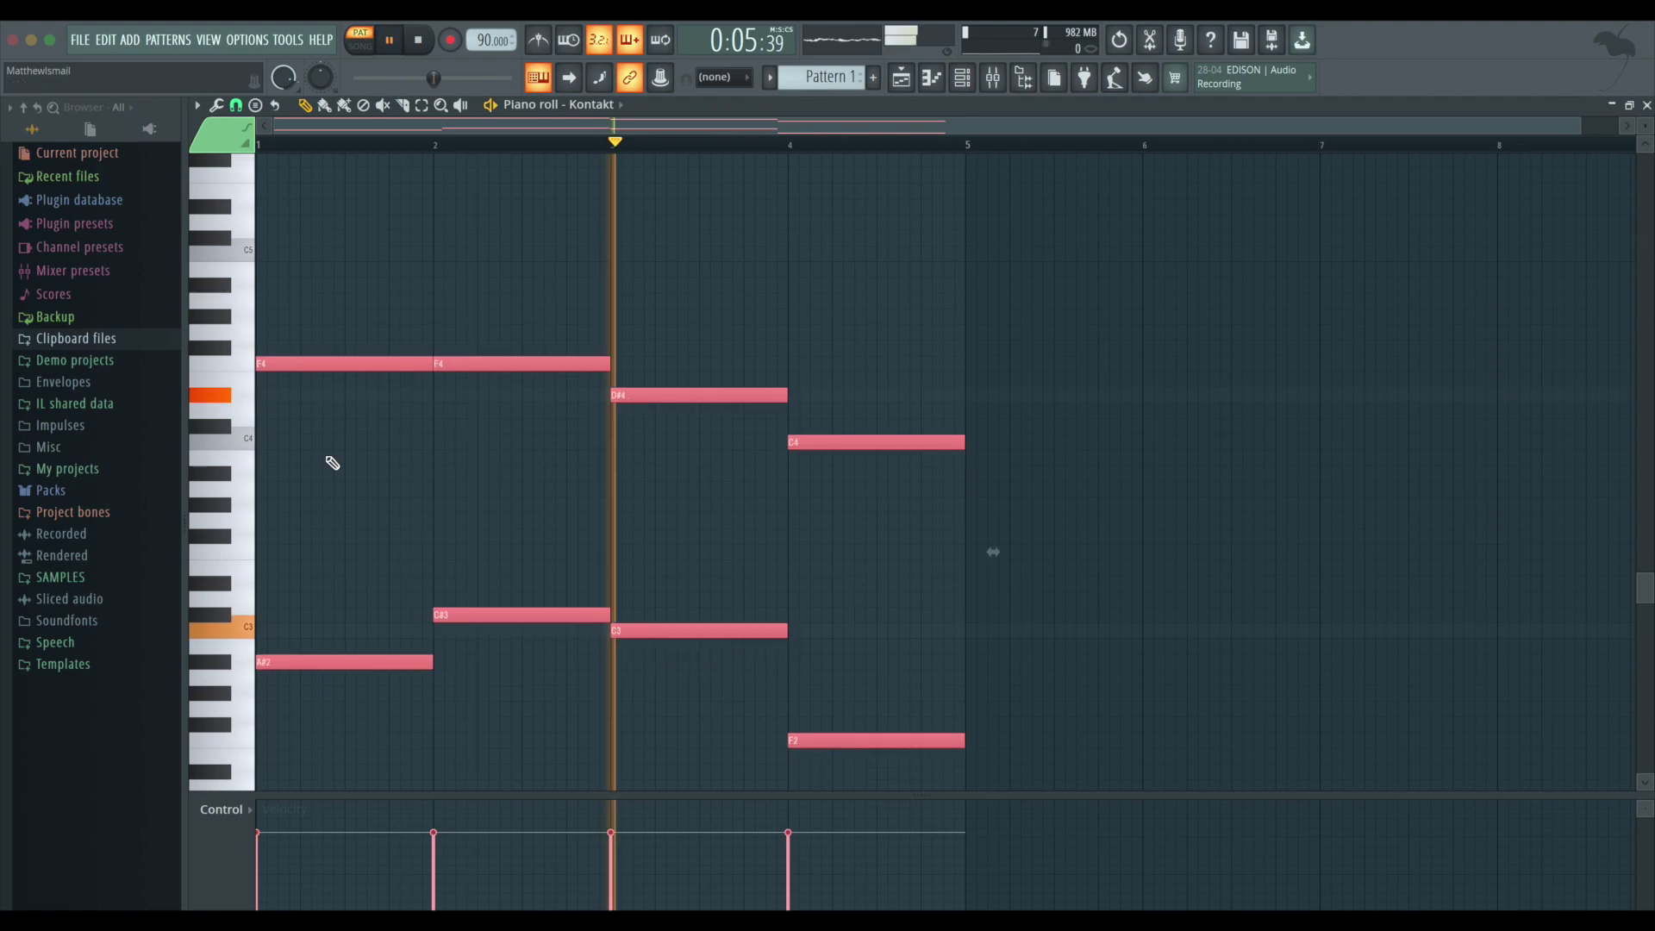
pyautogui.click(419, 44)
pyautogui.press('space')
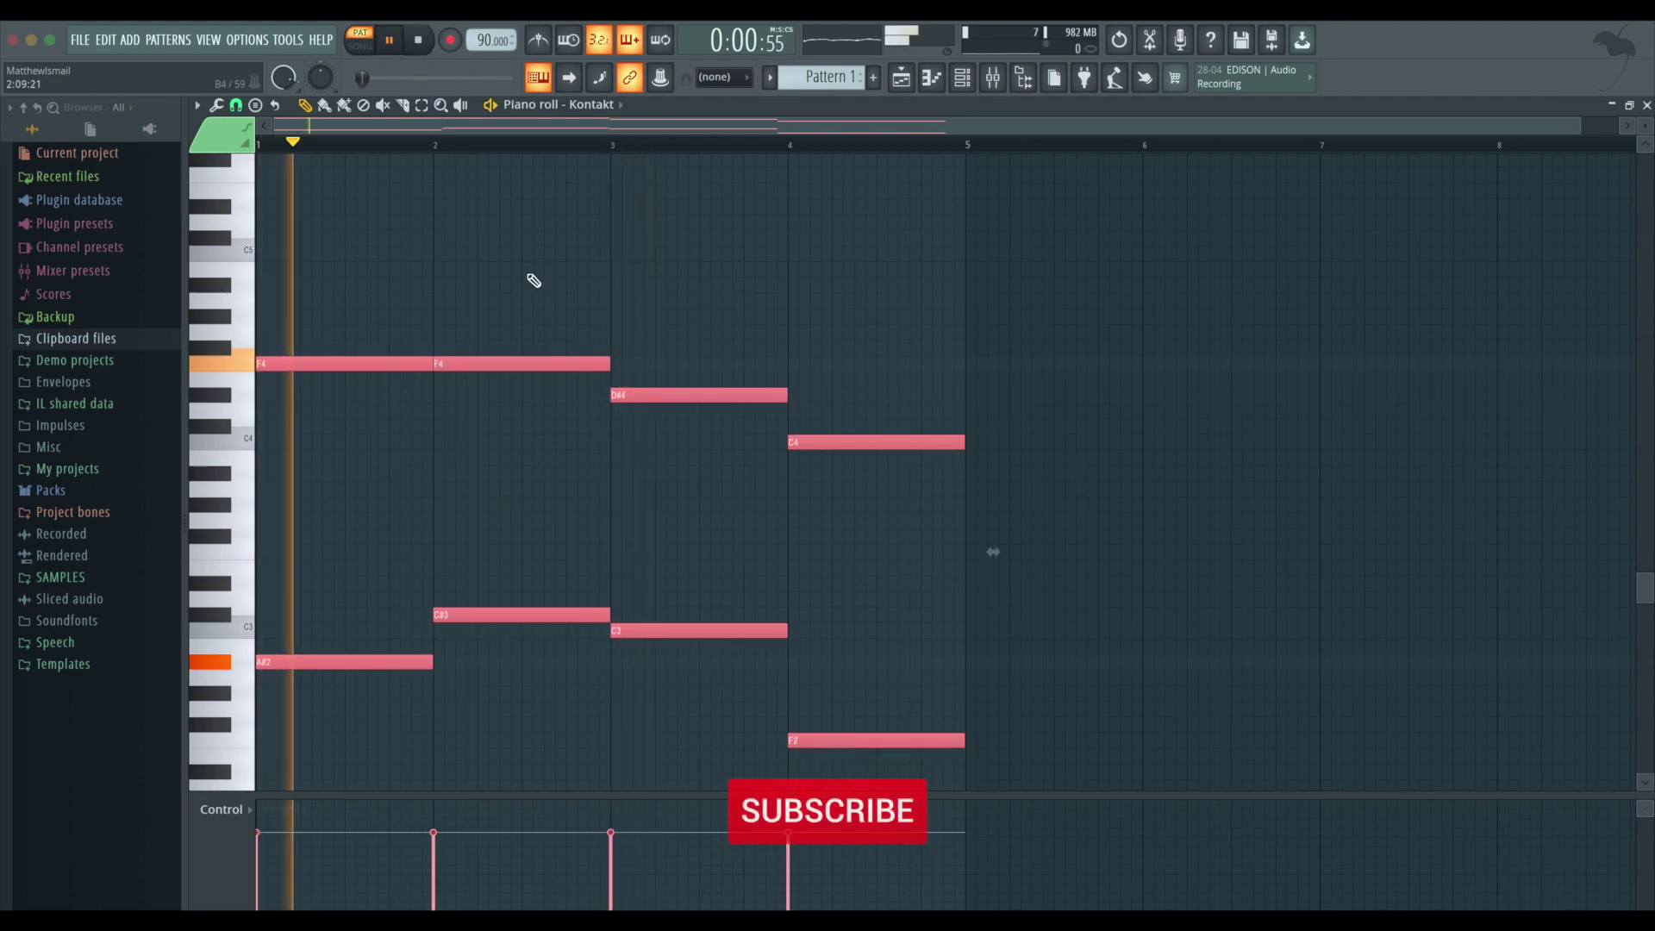
# - Duplicate the whole four-bar progression into bars 5 to 8 and deselect the notes
pyautogui.moveTo(1030, 764); pyautogui.dragTo(178, 225)
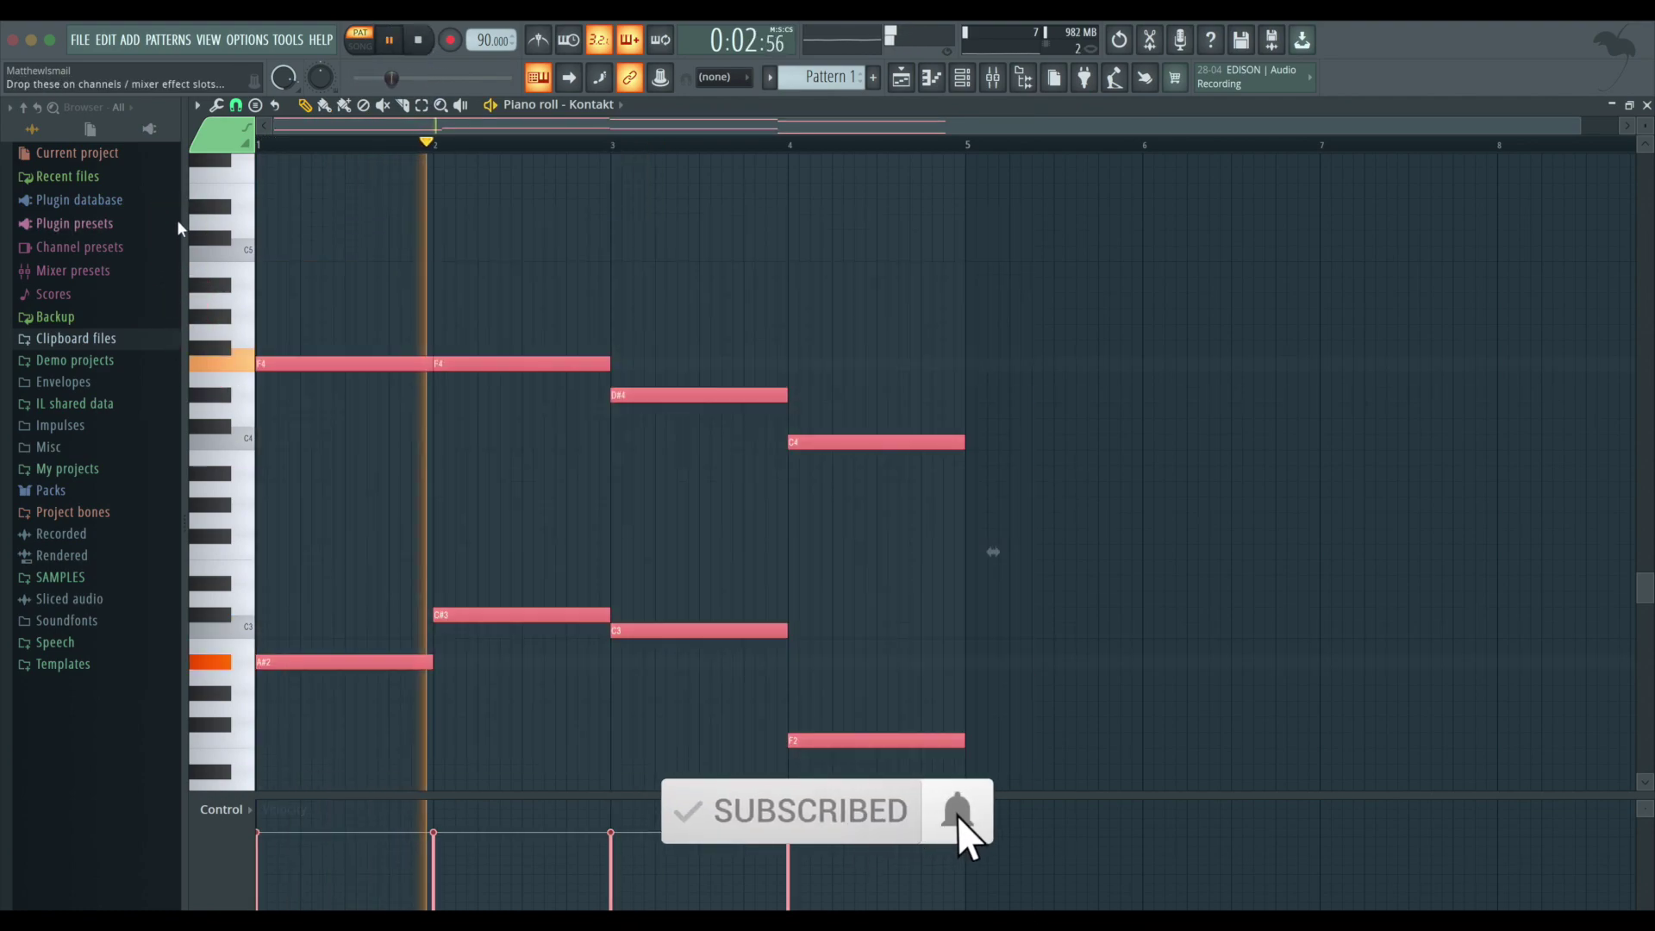
pyautogui.press('super+b')
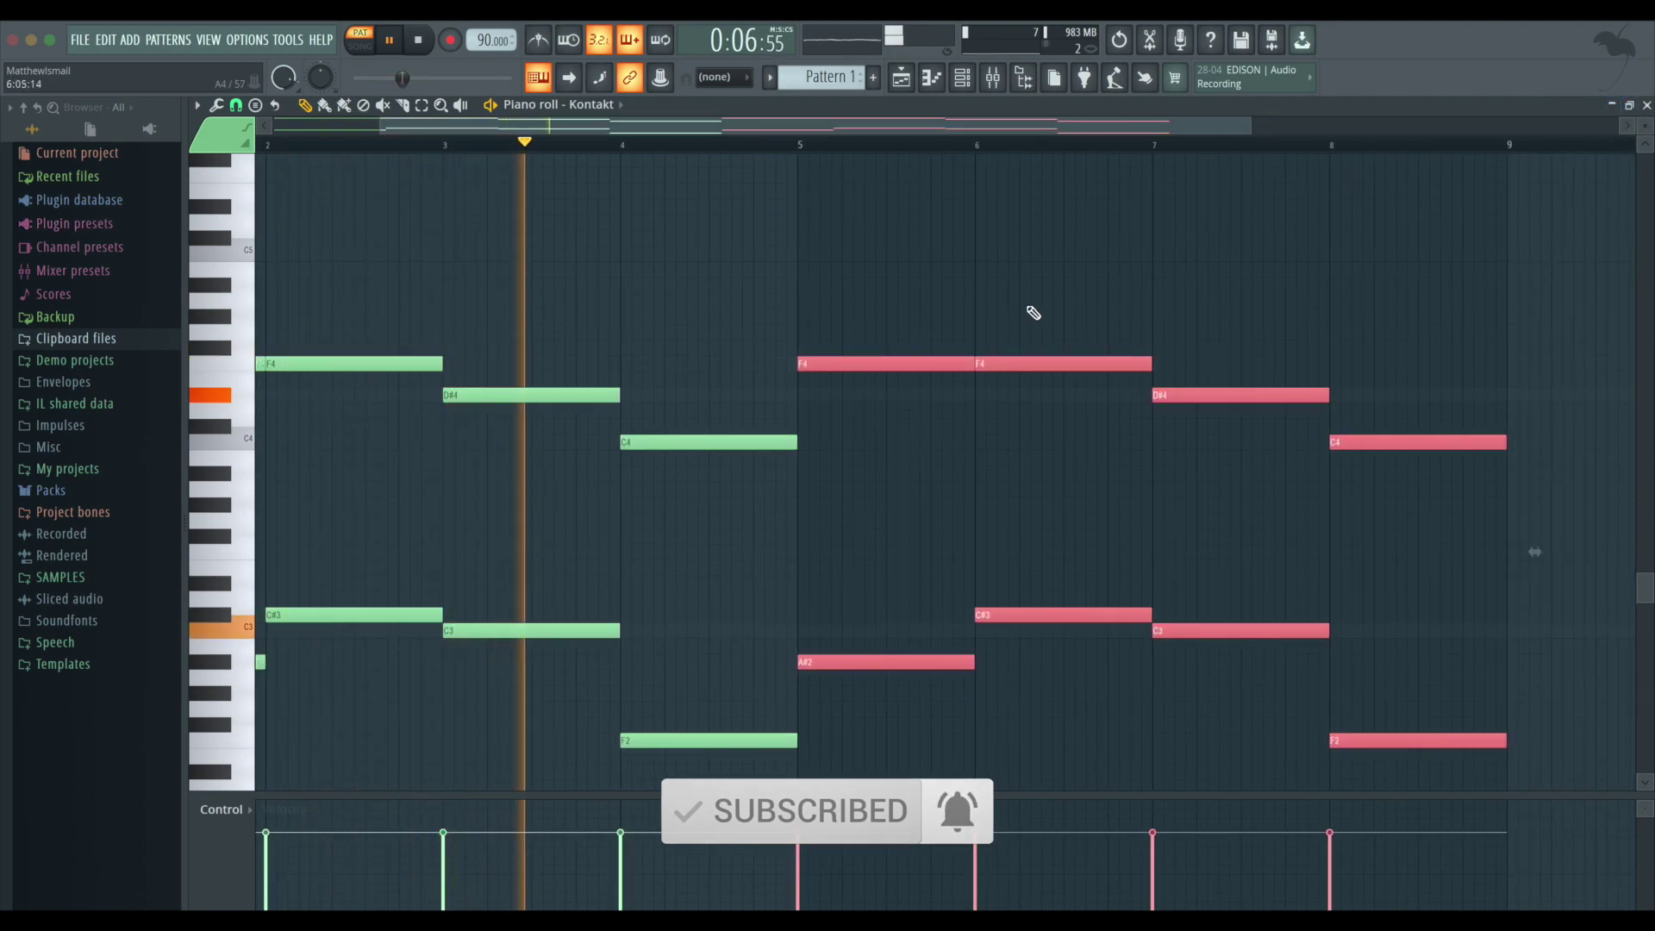
pyautogui.hscroll(-2, 1029, 305)
pyautogui.scroll(-1, 1029, 305)
pyautogui.rightClick(991, 252)
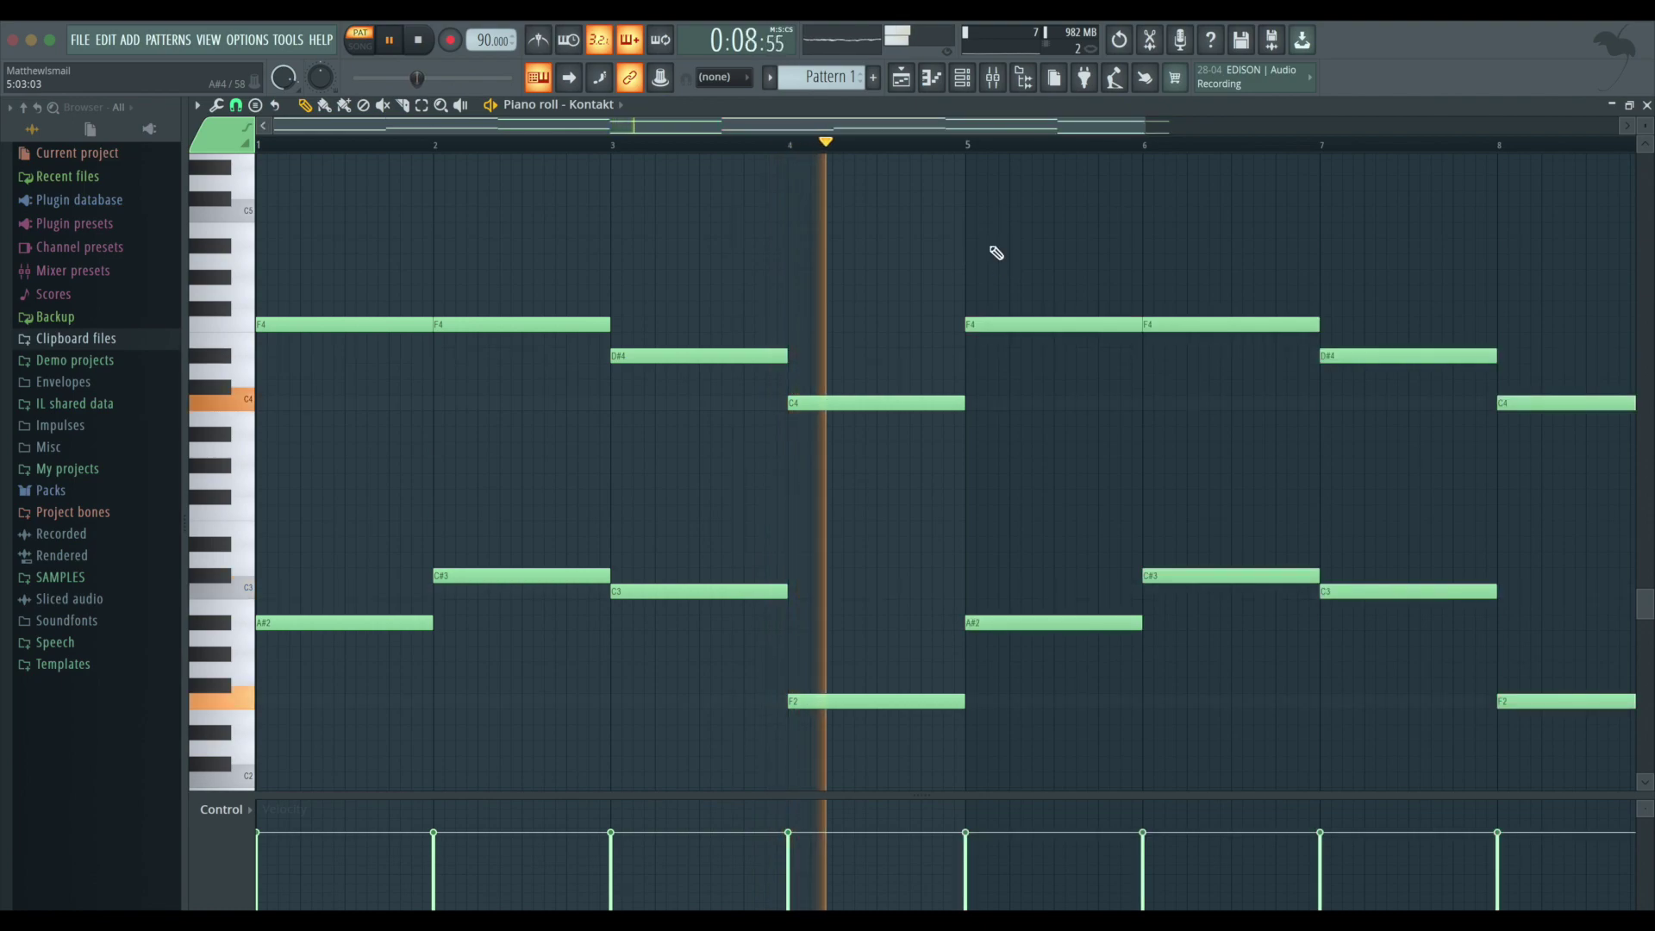
# - Add a melody in bar 1: a half-bar F5 followed by quarter-bar G#5 and F#5 notes
pyautogui.scroll(3, 995, 251)
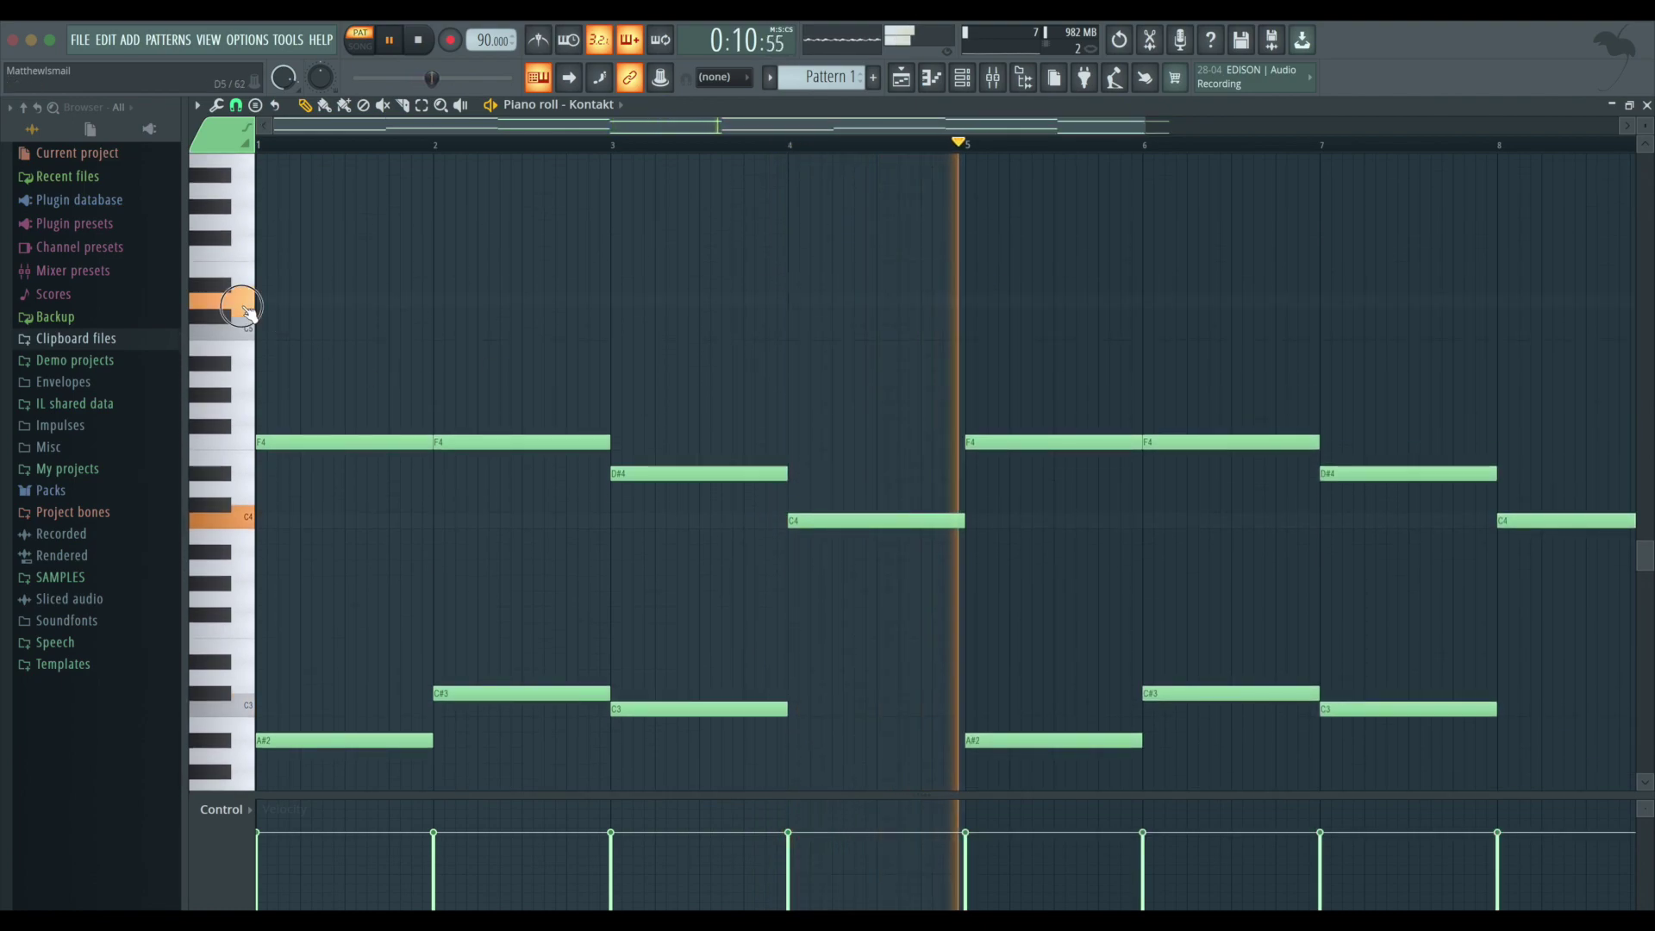
pyautogui.press('space')
pyautogui.click(260, 255)
pyautogui.press('space')
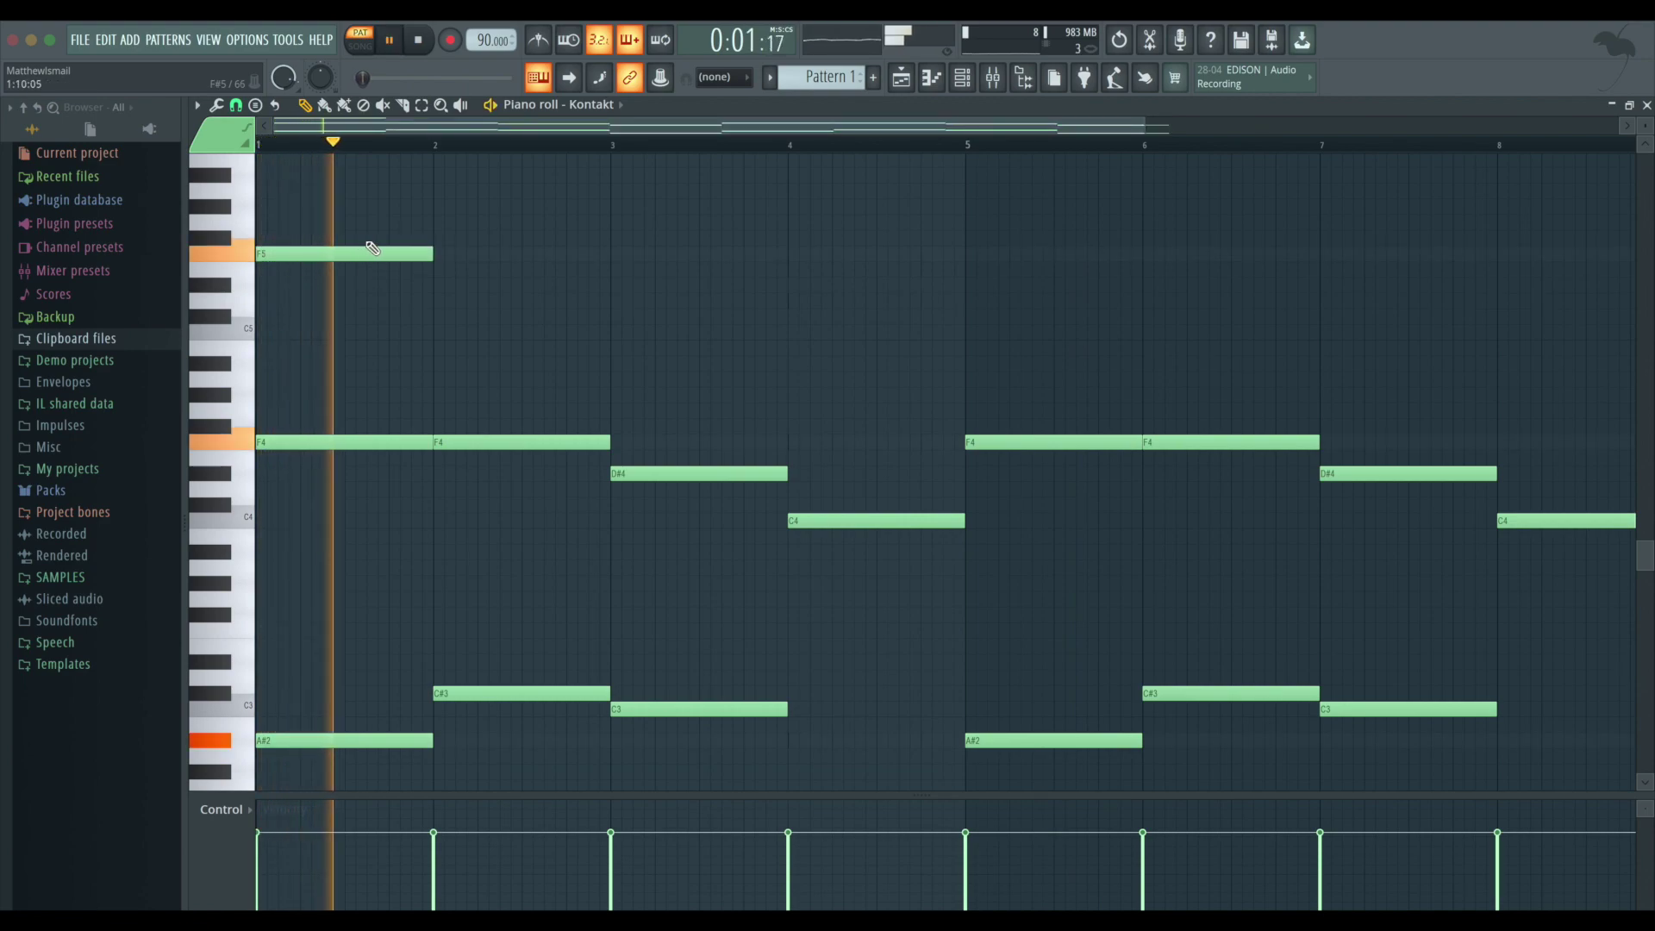
pyautogui.moveTo(434, 253); pyautogui.dragTo(343, 252)
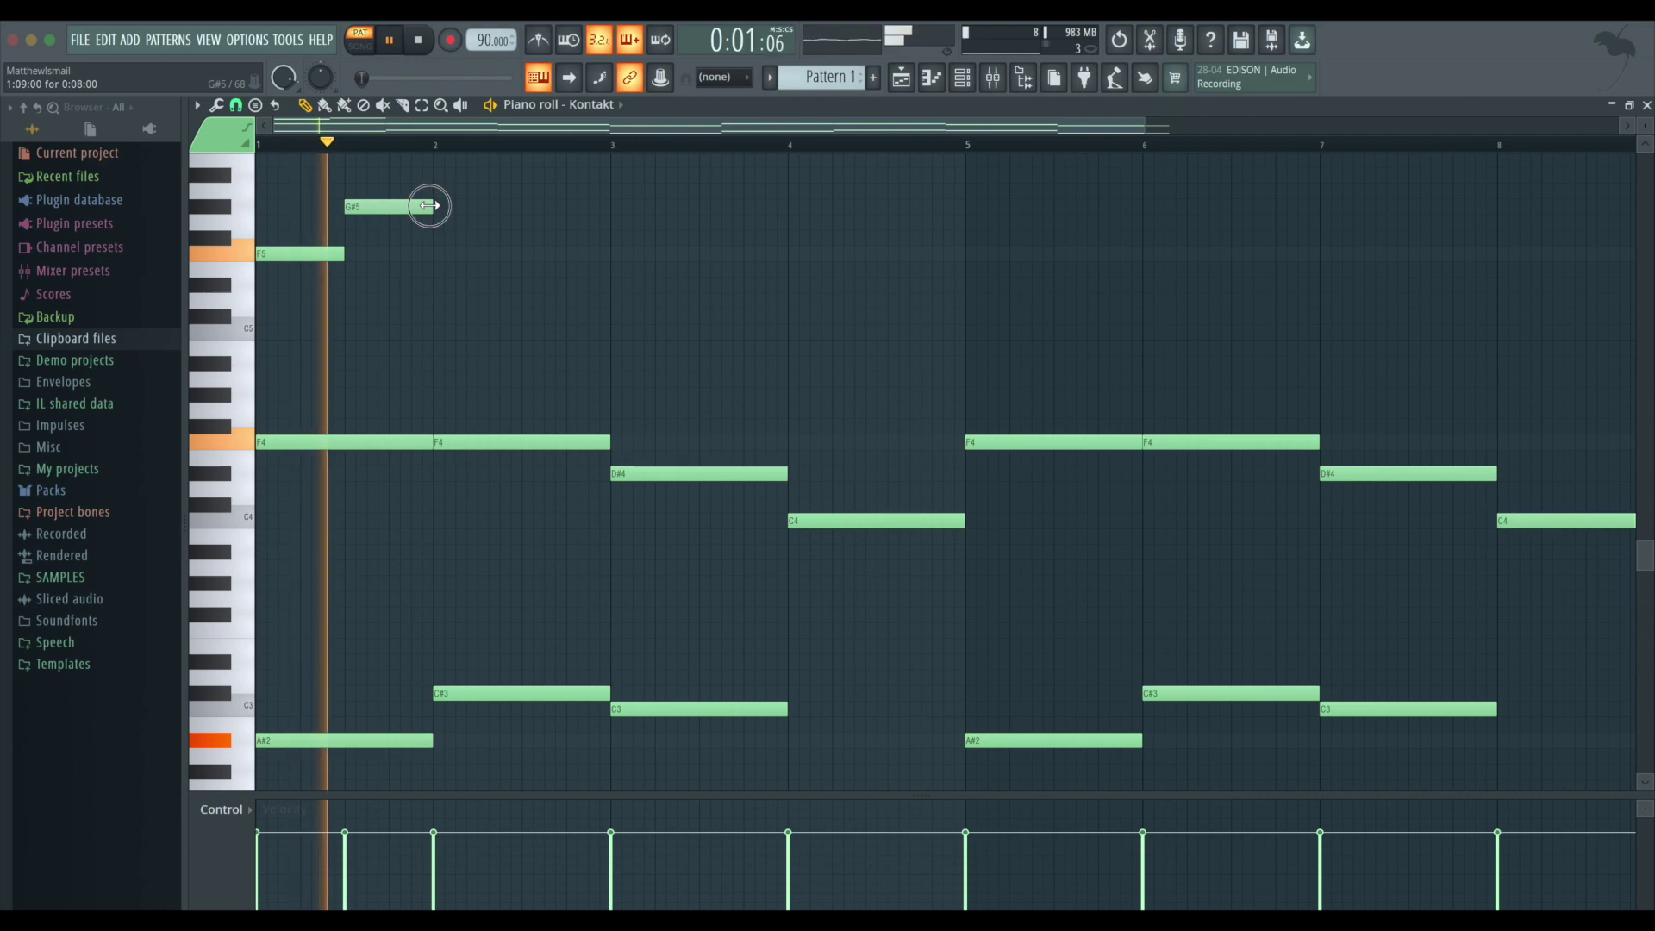
pyautogui.moveTo(426, 207); pyautogui.dragTo(389, 207)
pyautogui.press('space')
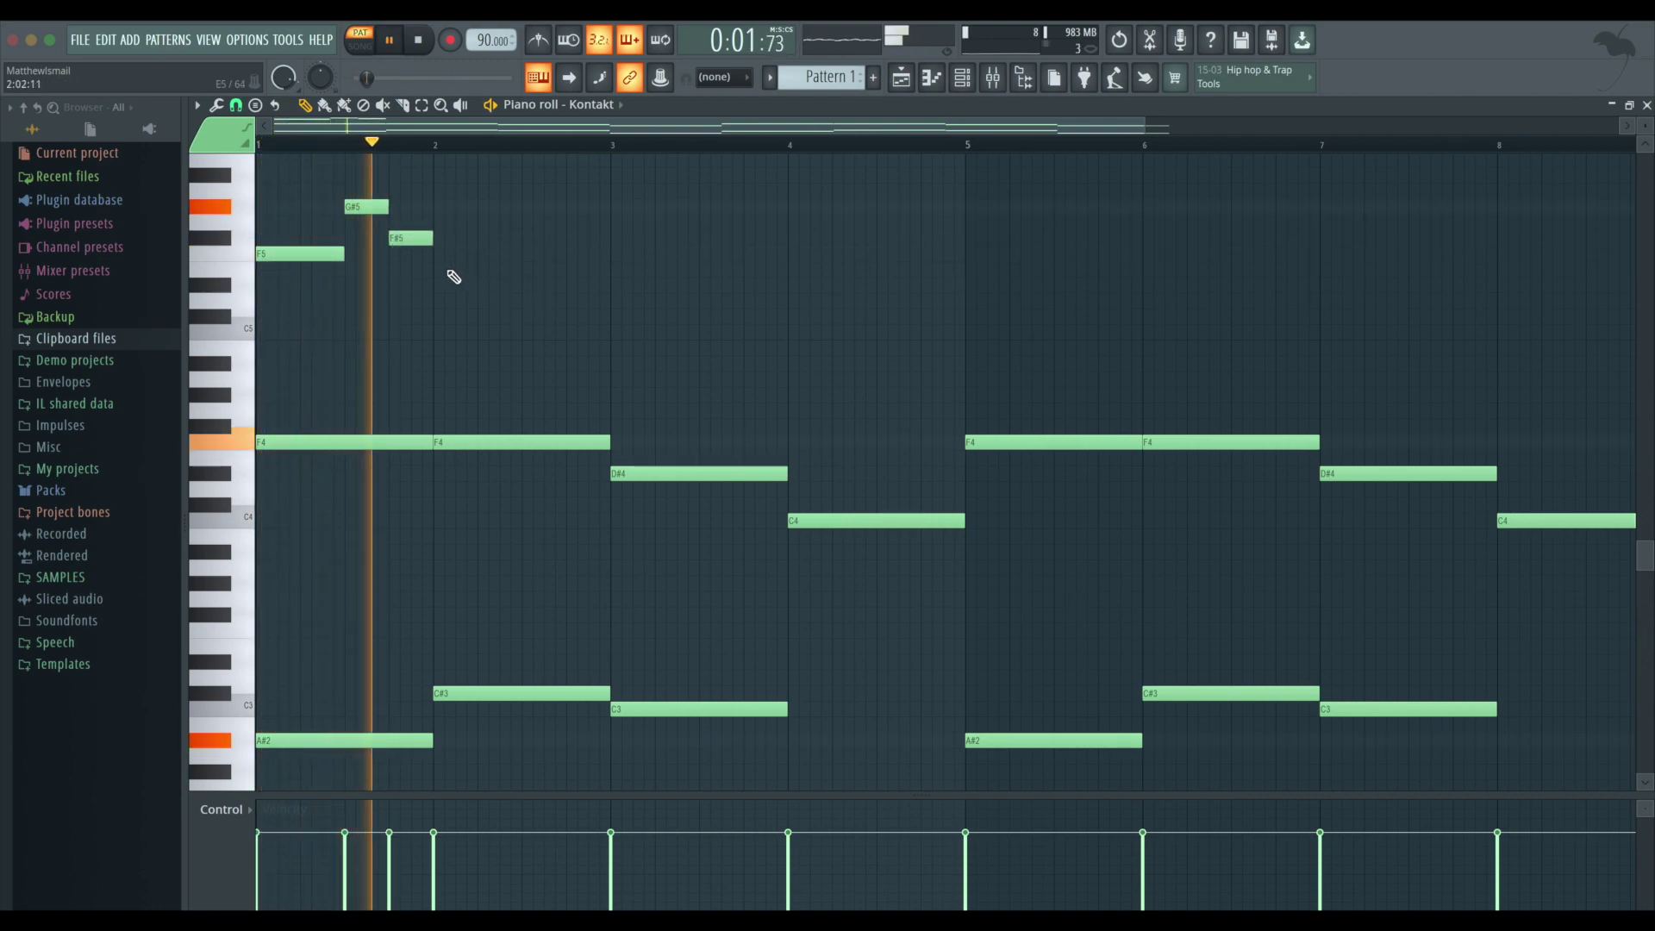
# - Continue the melody with one-bar F5 notes in bars 2 and 3 and a C6 in bar 4, and audition it
pyautogui.press('space')
pyautogui.moveTo(467, 256); pyautogui.dragTo(610, 256)
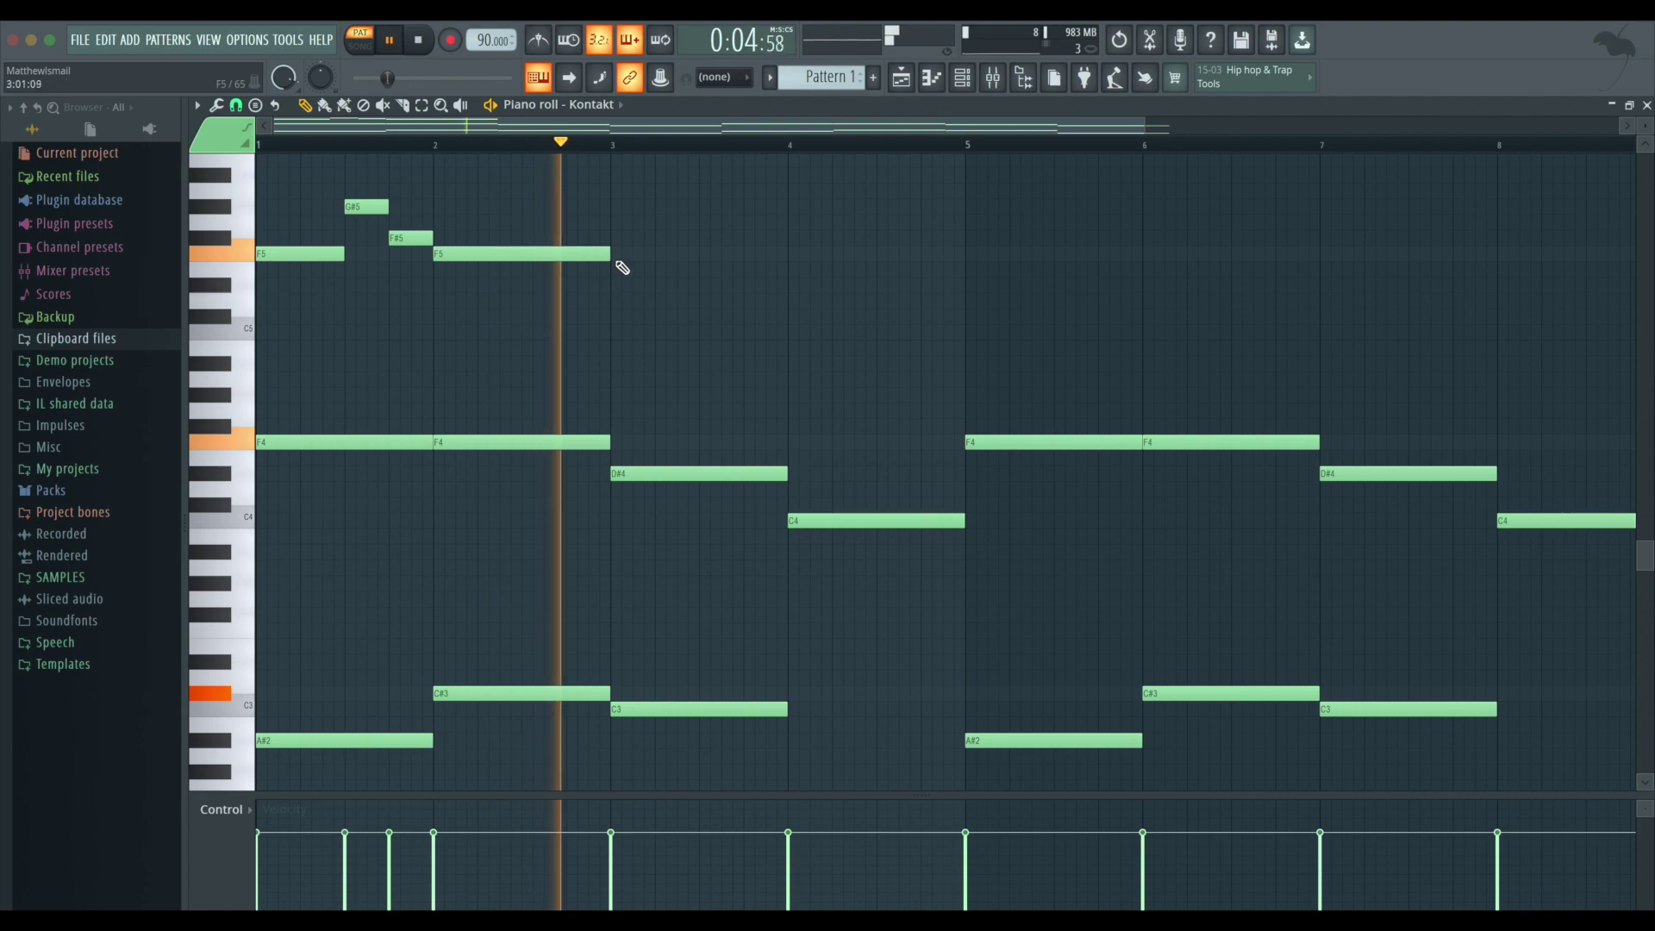
pyautogui.click(623, 255)
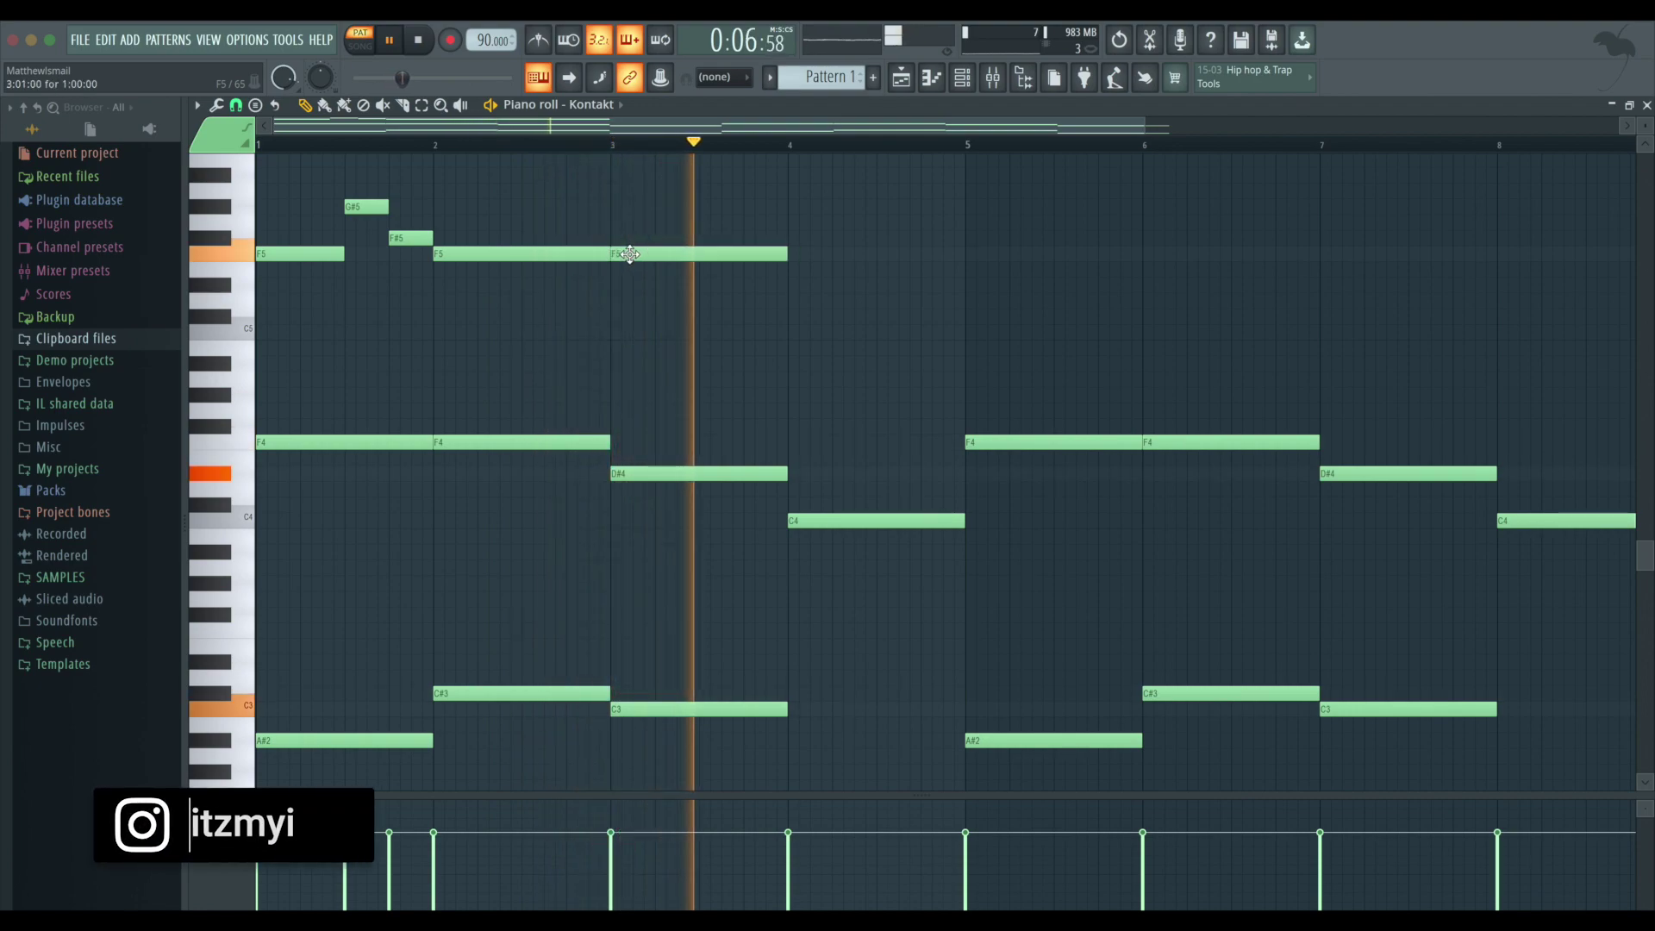
pyautogui.press('space')
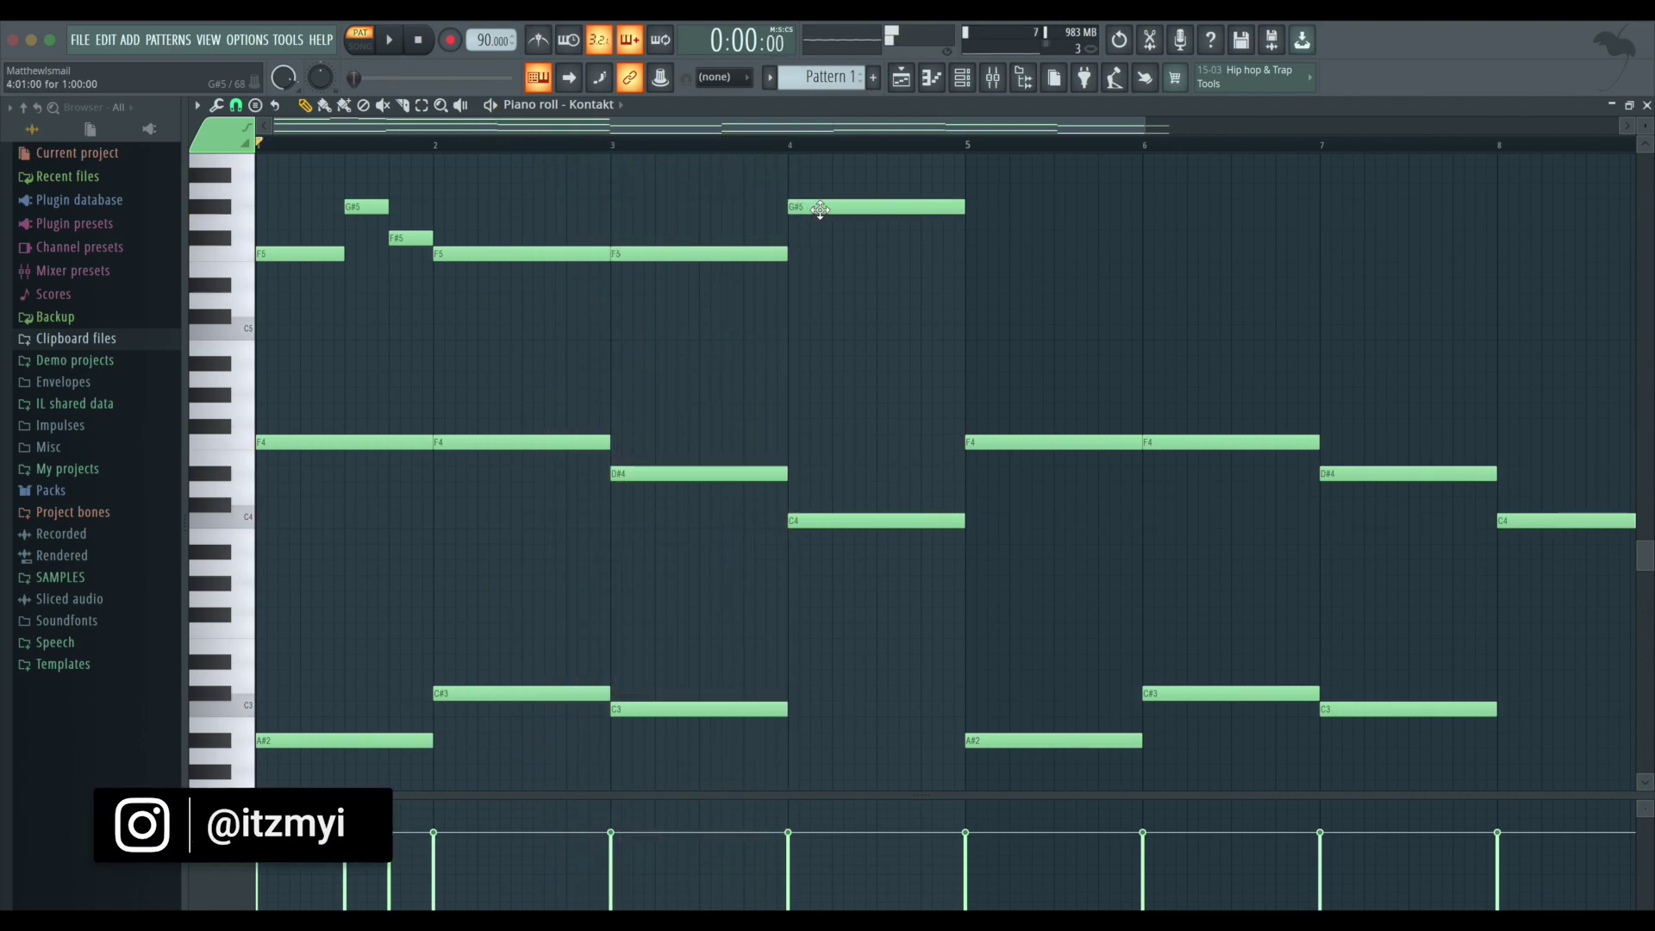
pyautogui.moveTo(823, 161); pyautogui.dragTo(822, 171)
pyautogui.press('space')
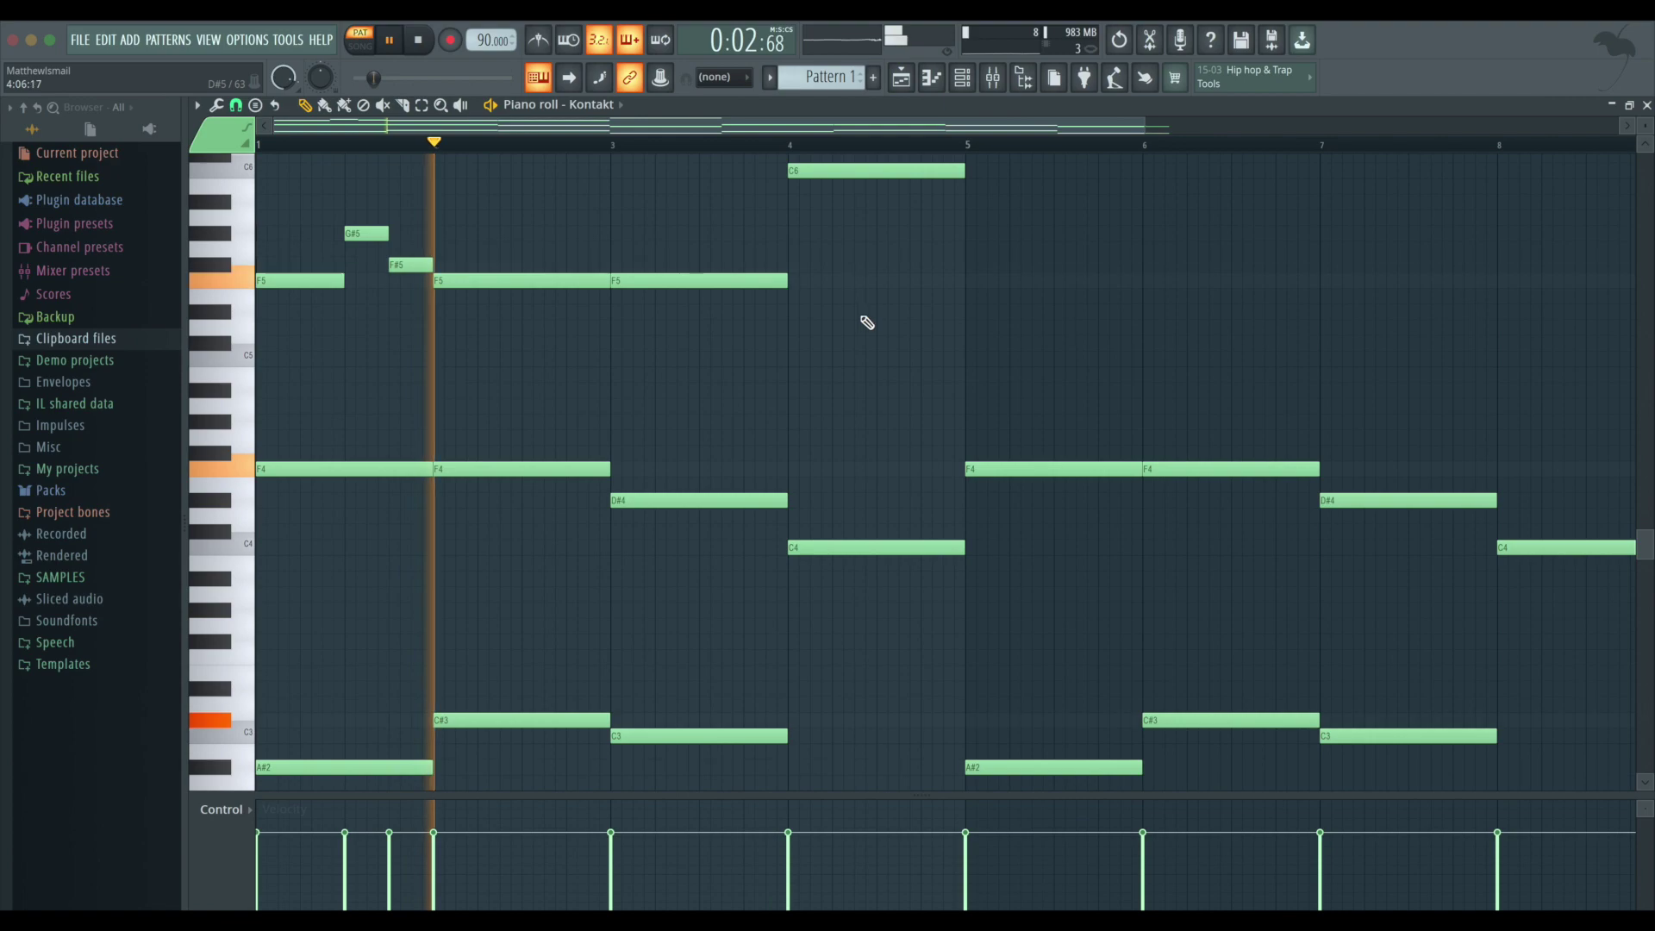
# - Duplicate the melody notes of bars 1 to 4 into bars 5 to 8 and deselect them
pyautogui.moveTo(959, 335); pyautogui.dragTo(267, 142)
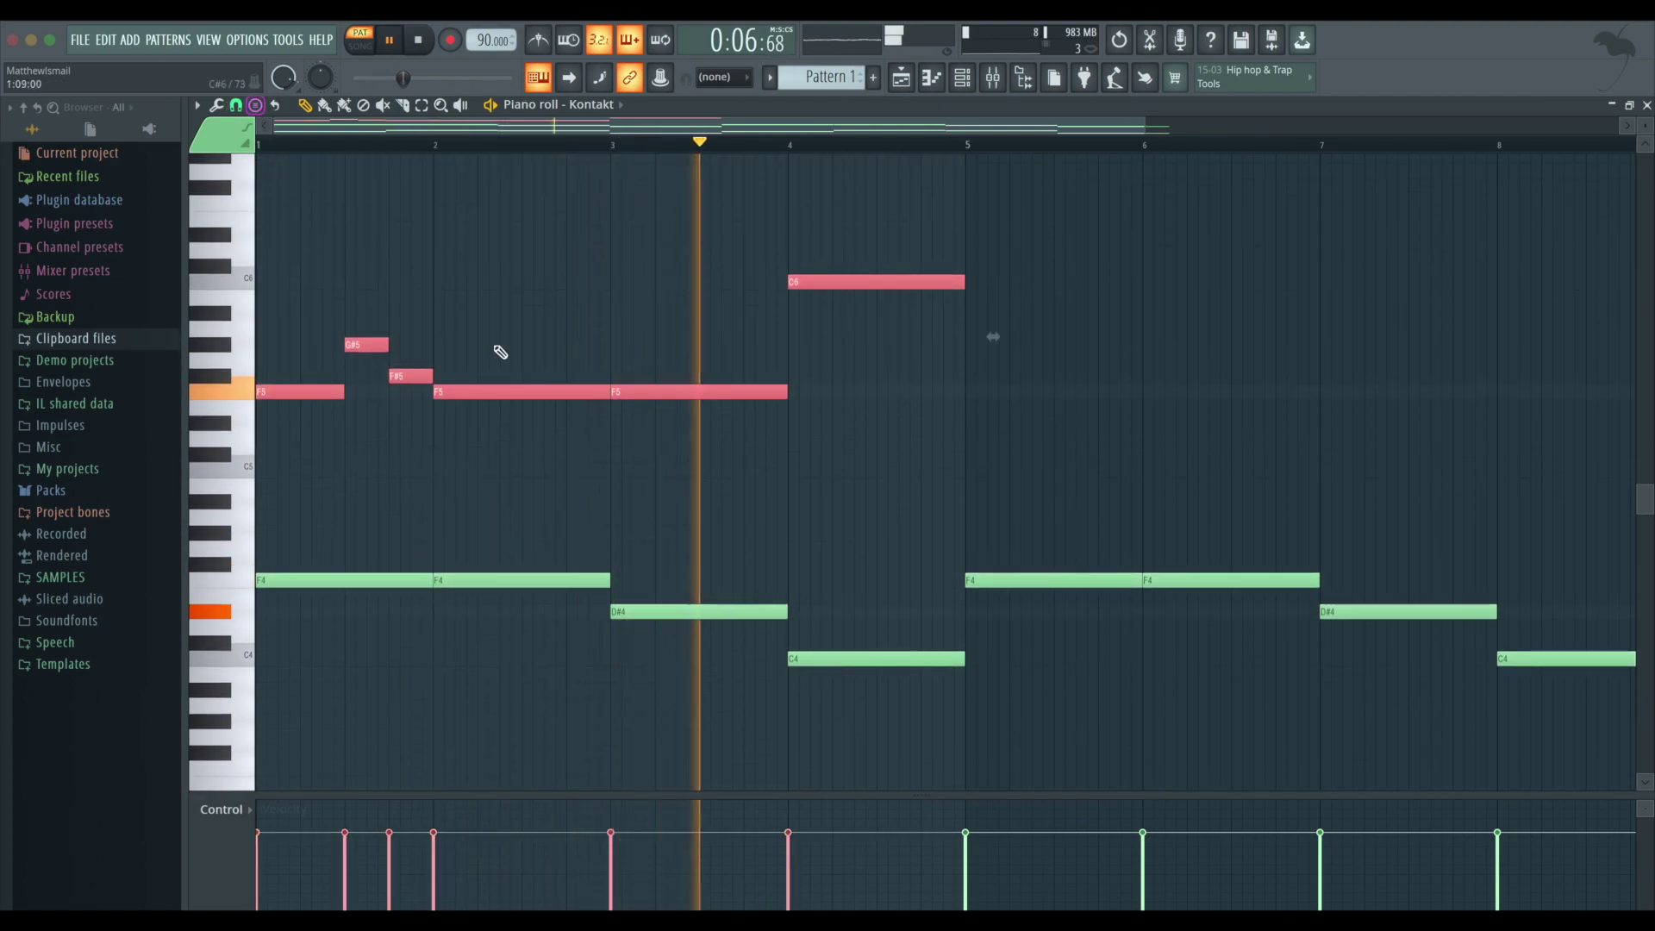
pyautogui.click(935, 525)
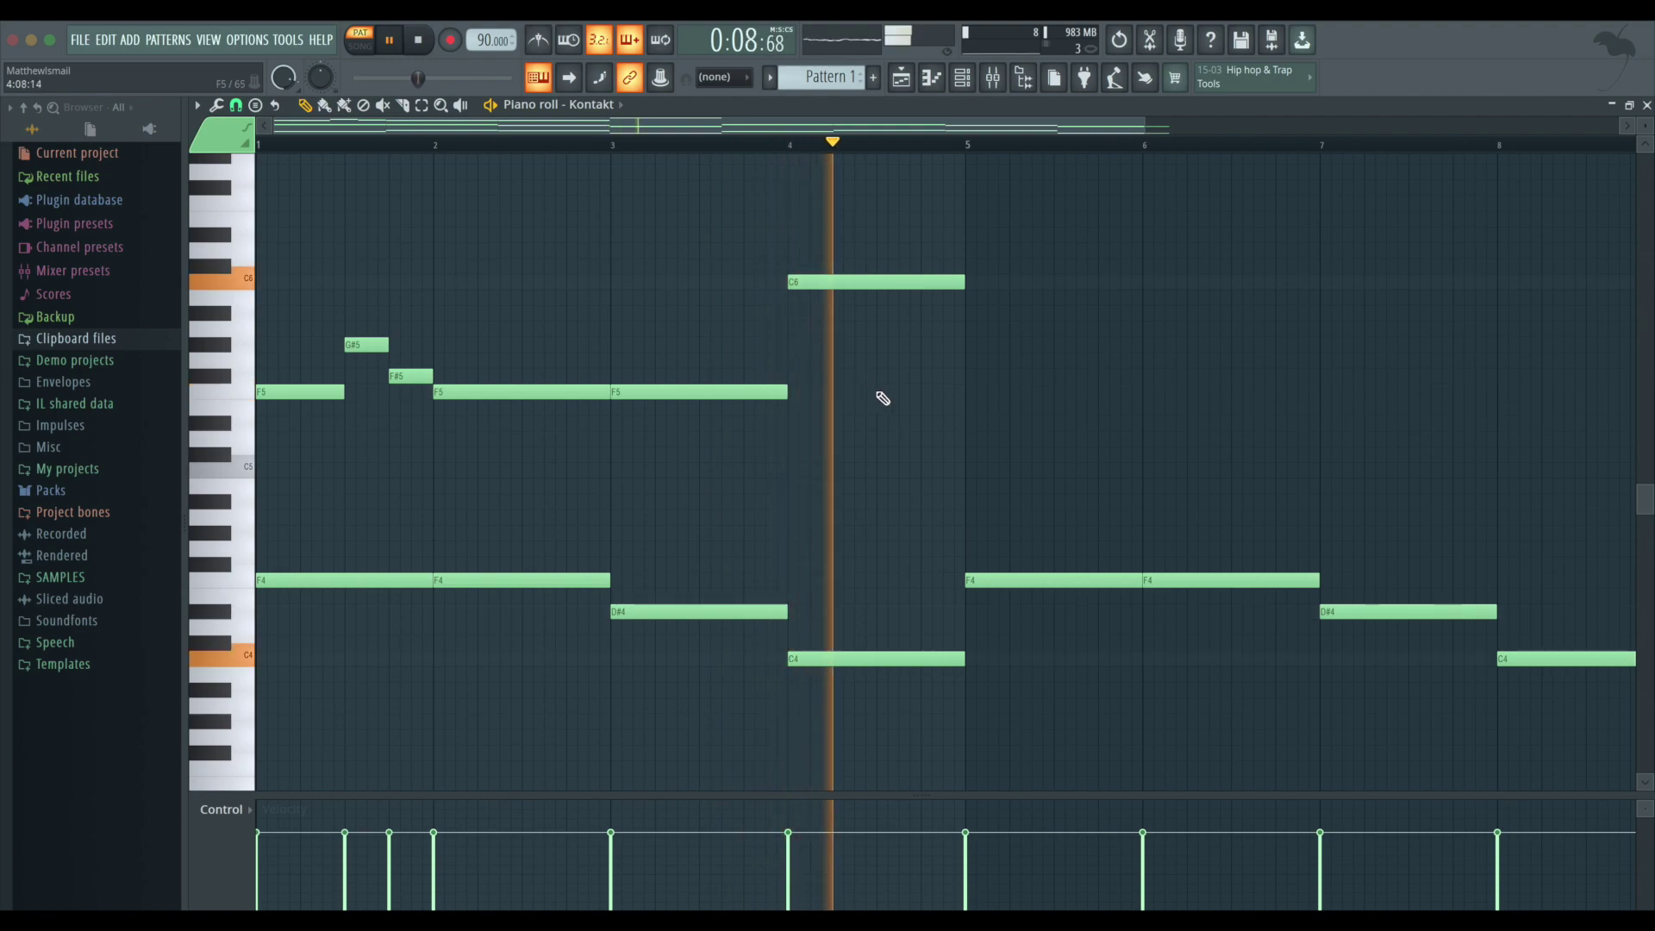
pyautogui.moveTo(989, 440); pyautogui.dragTo(211, 204)
pyautogui.hotkey('ctrl', 'b')
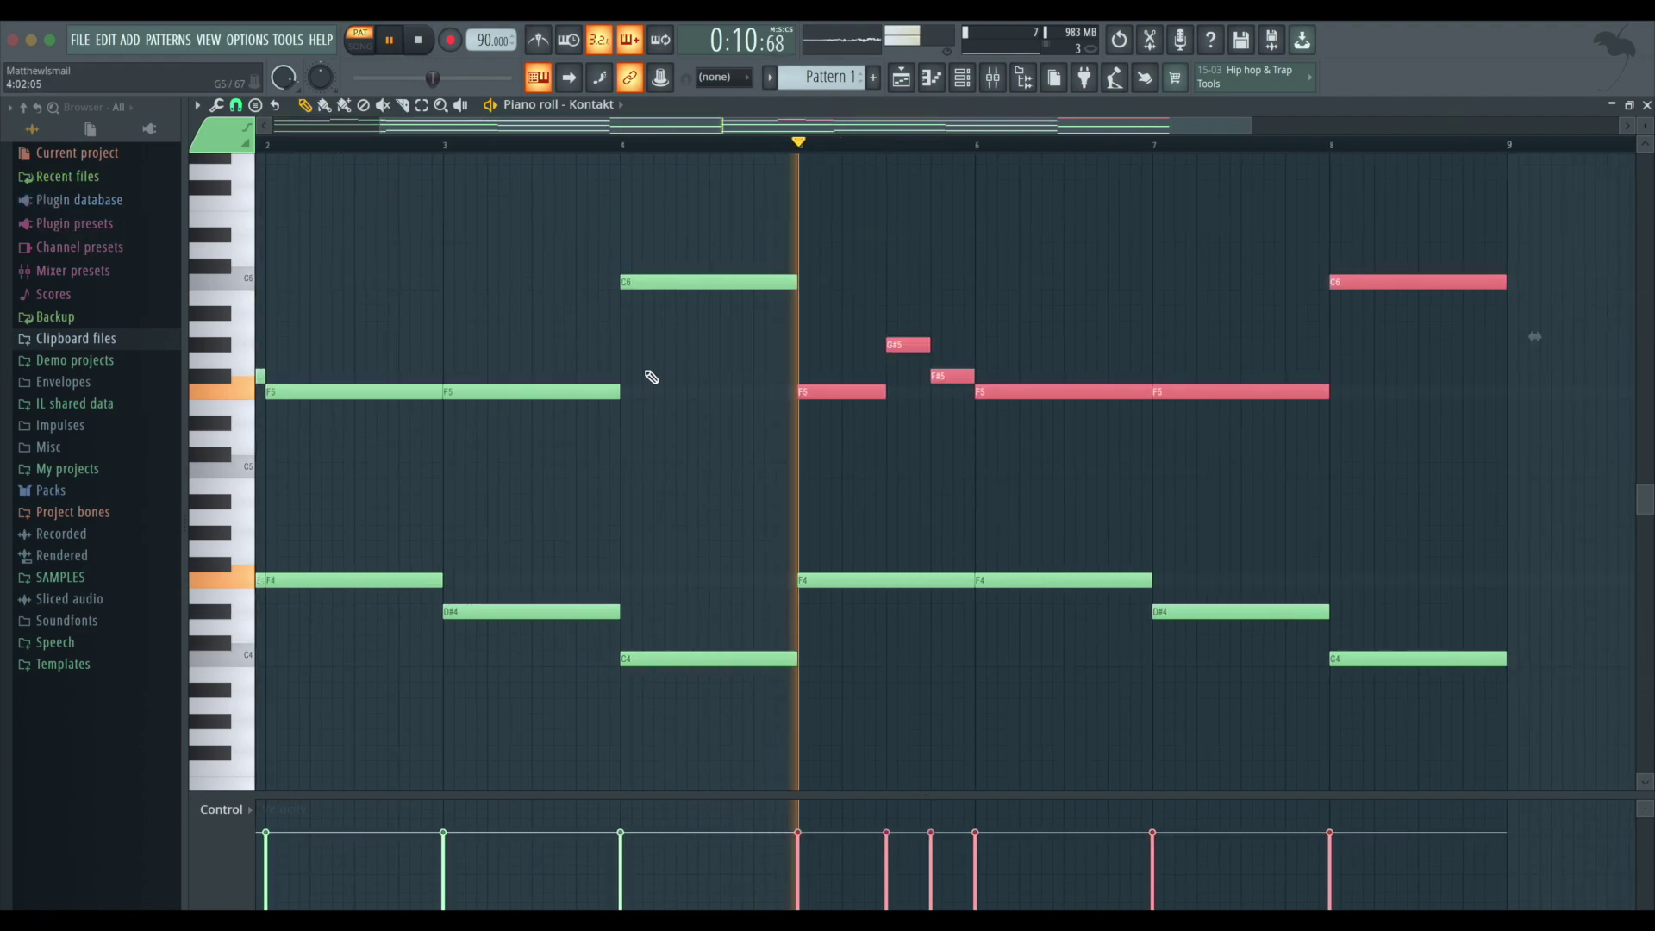
pyautogui.click(672, 448)
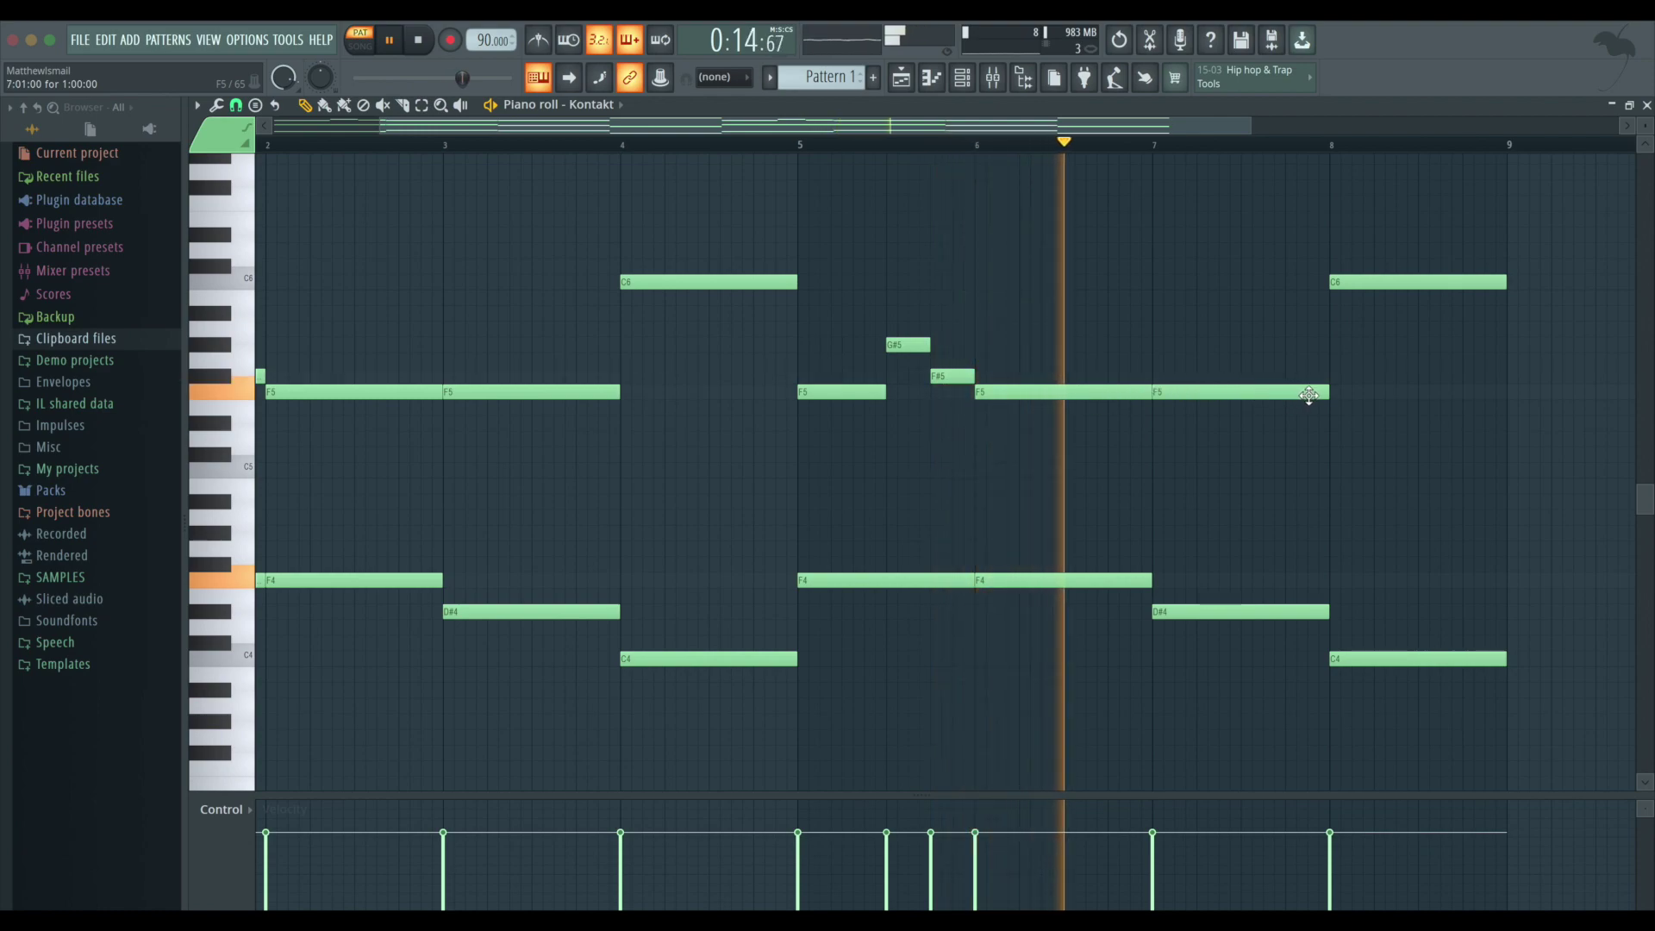
# - Lower the melody note in bar 8 from C6 to C5 and audition the pattern
pyautogui.moveTo(1328, 394); pyautogui.dragTo(1151, 397)
pyautogui.press('space')
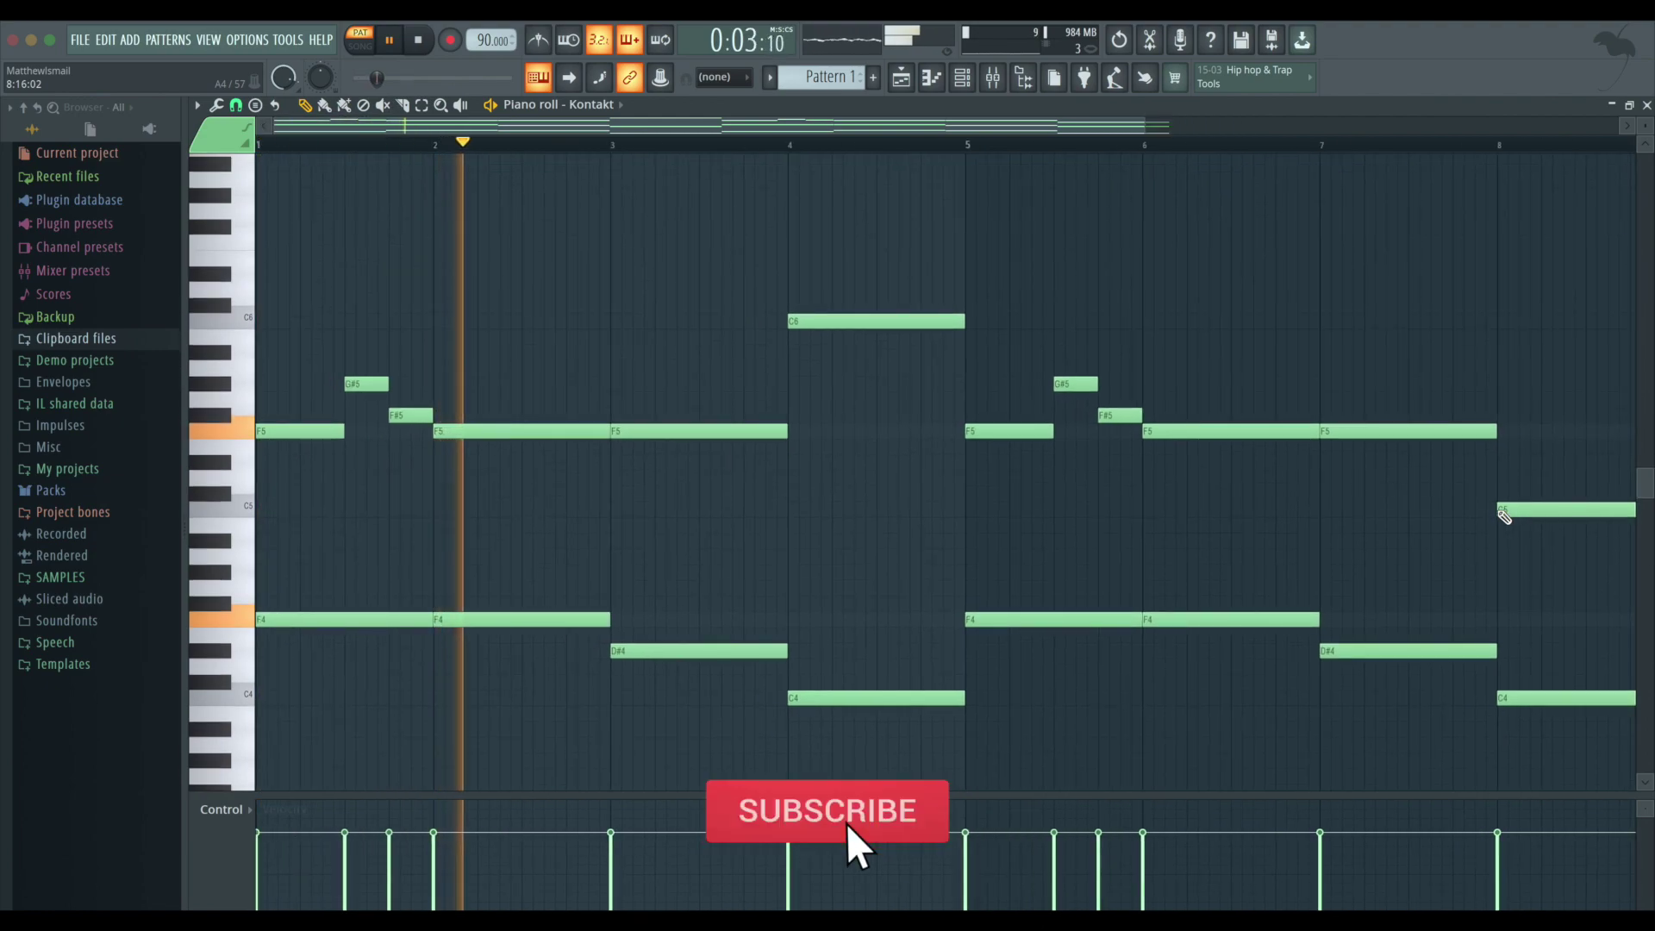
pyautogui.press('space')
# - Add one-bar inner notes C5, A#4, C5 and D#5 in bars 1 to 4, and audition them from bar 3
pyautogui.click(231, 498)
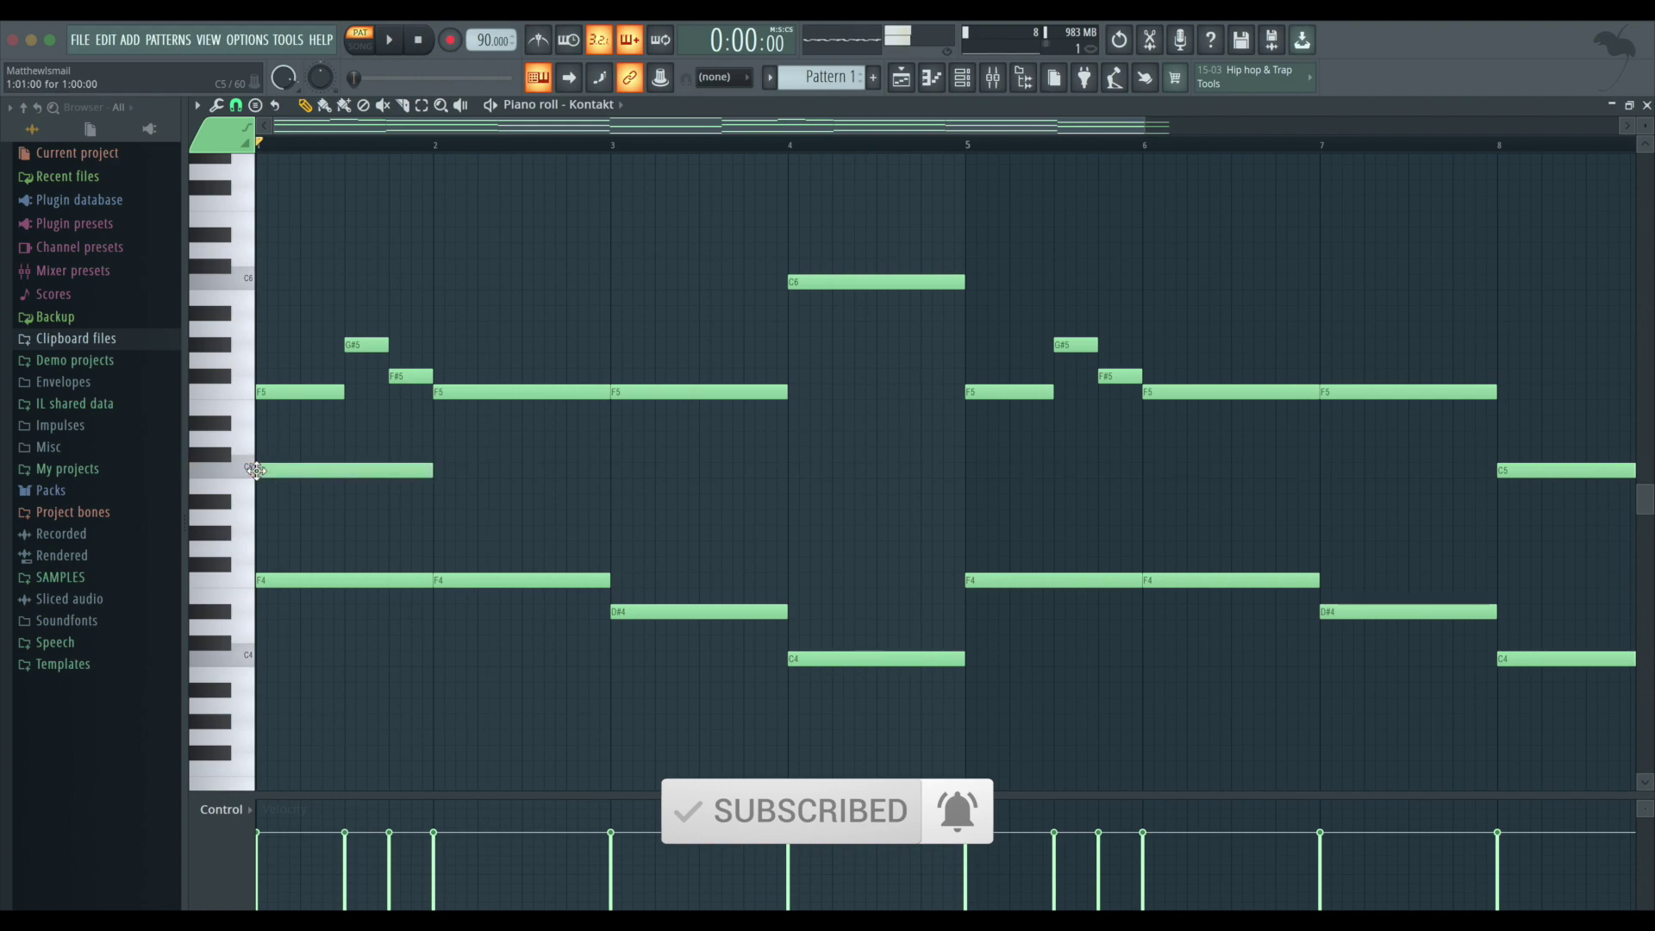
pyautogui.click(434, 504)
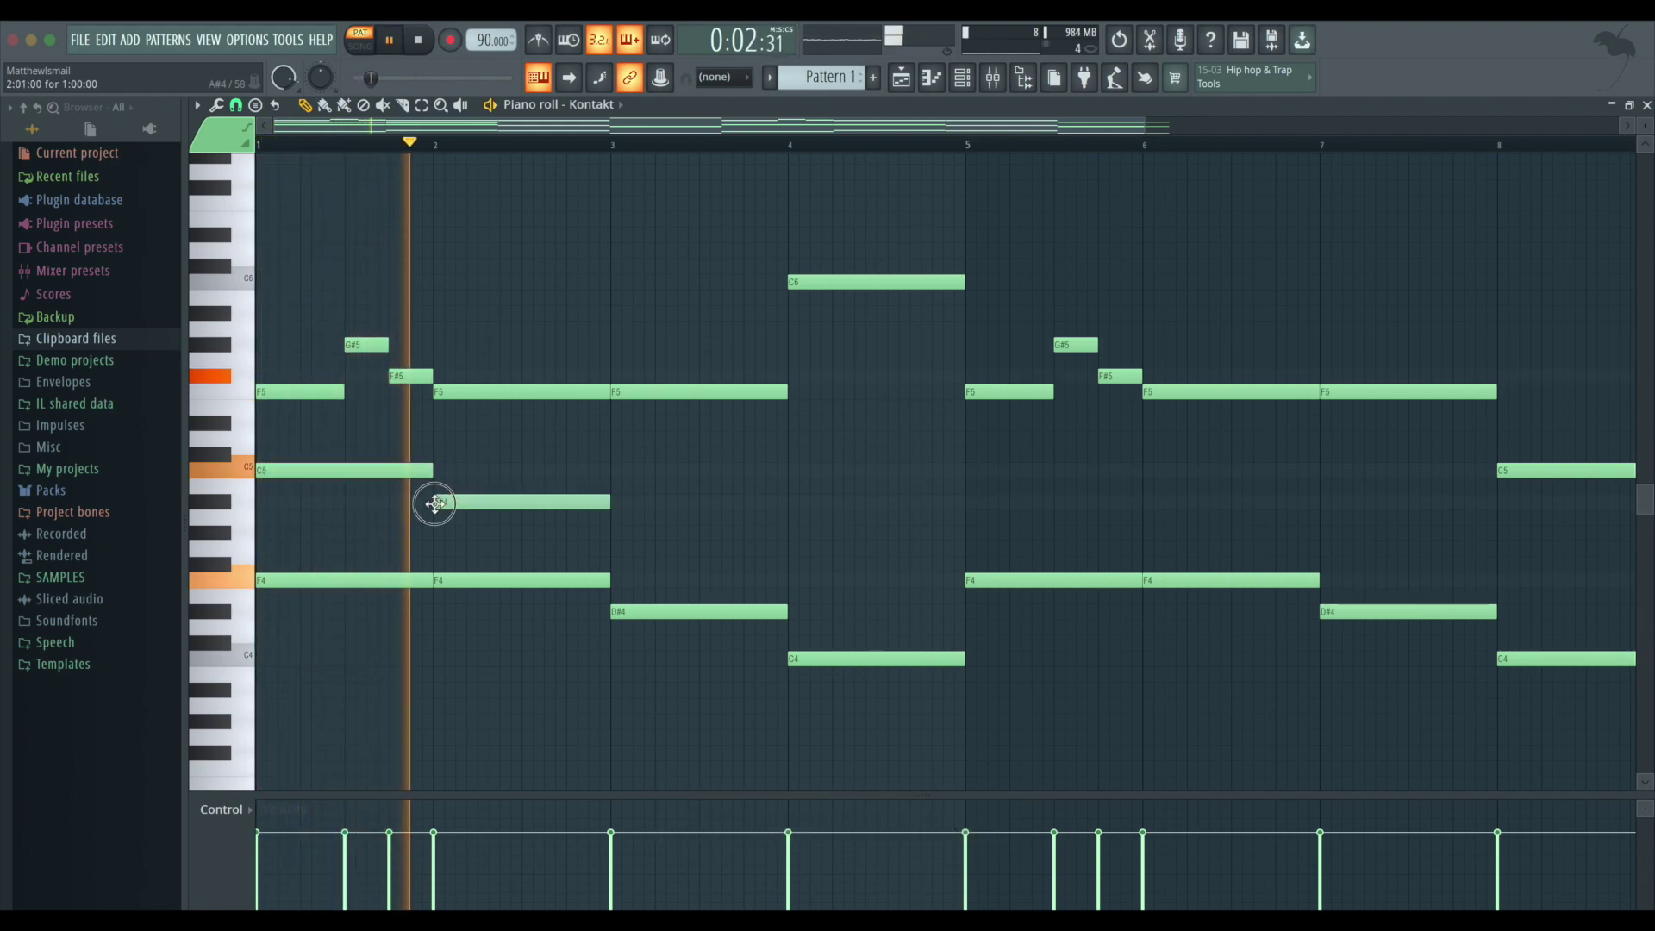
pyautogui.click(615, 470)
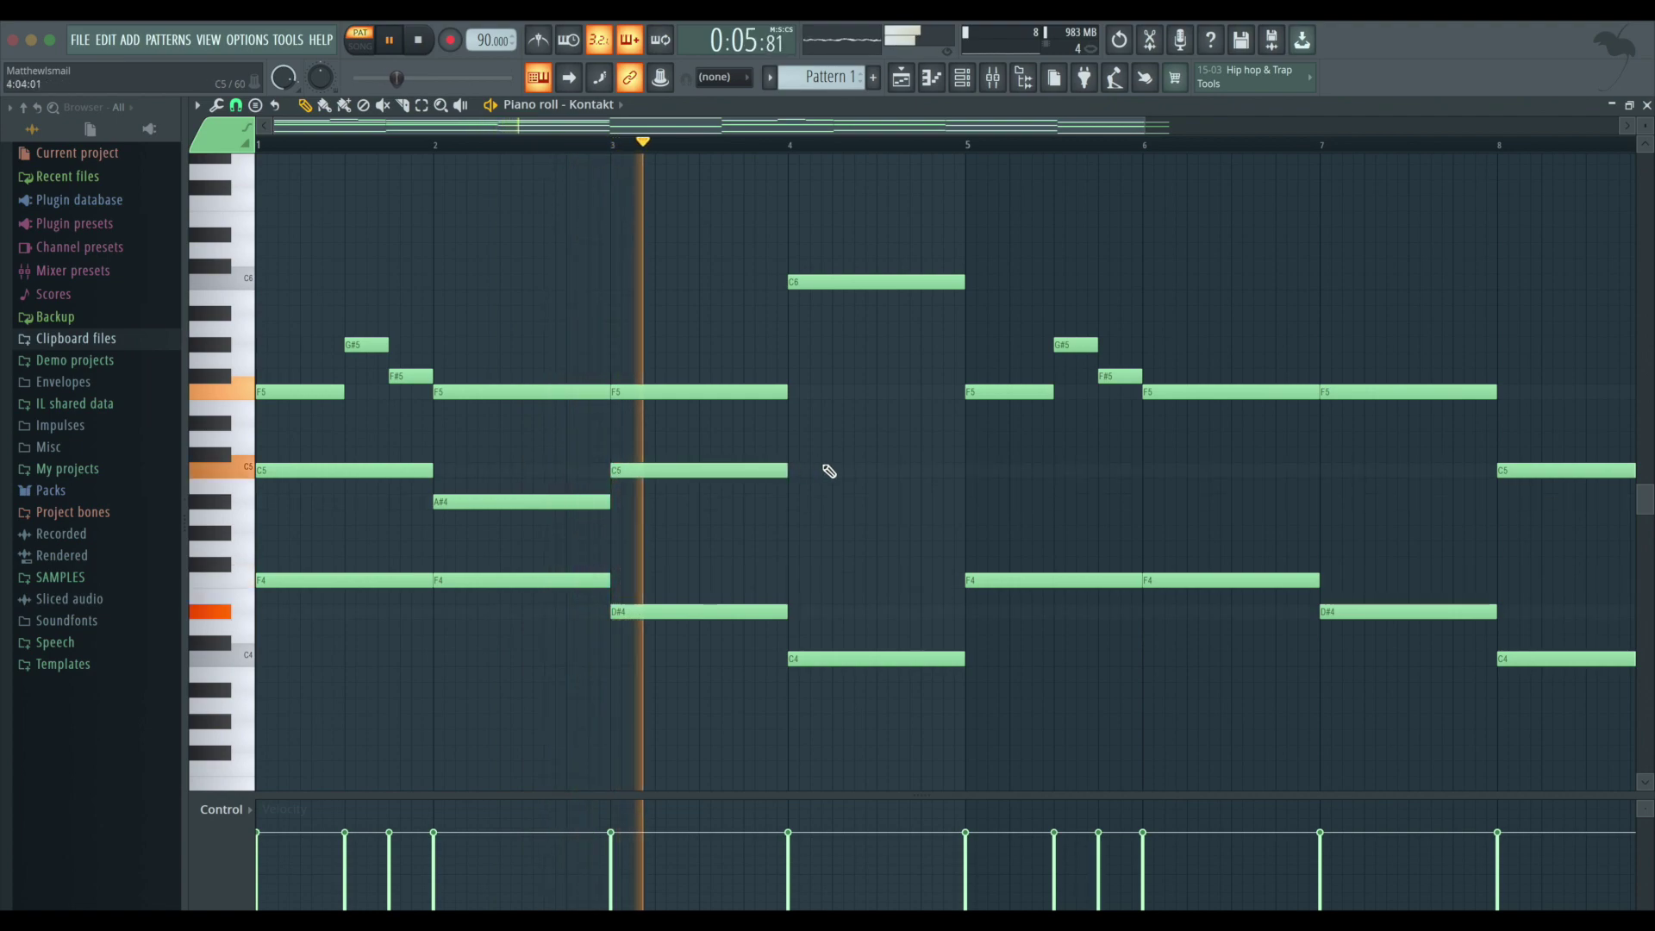
pyautogui.click(792, 439)
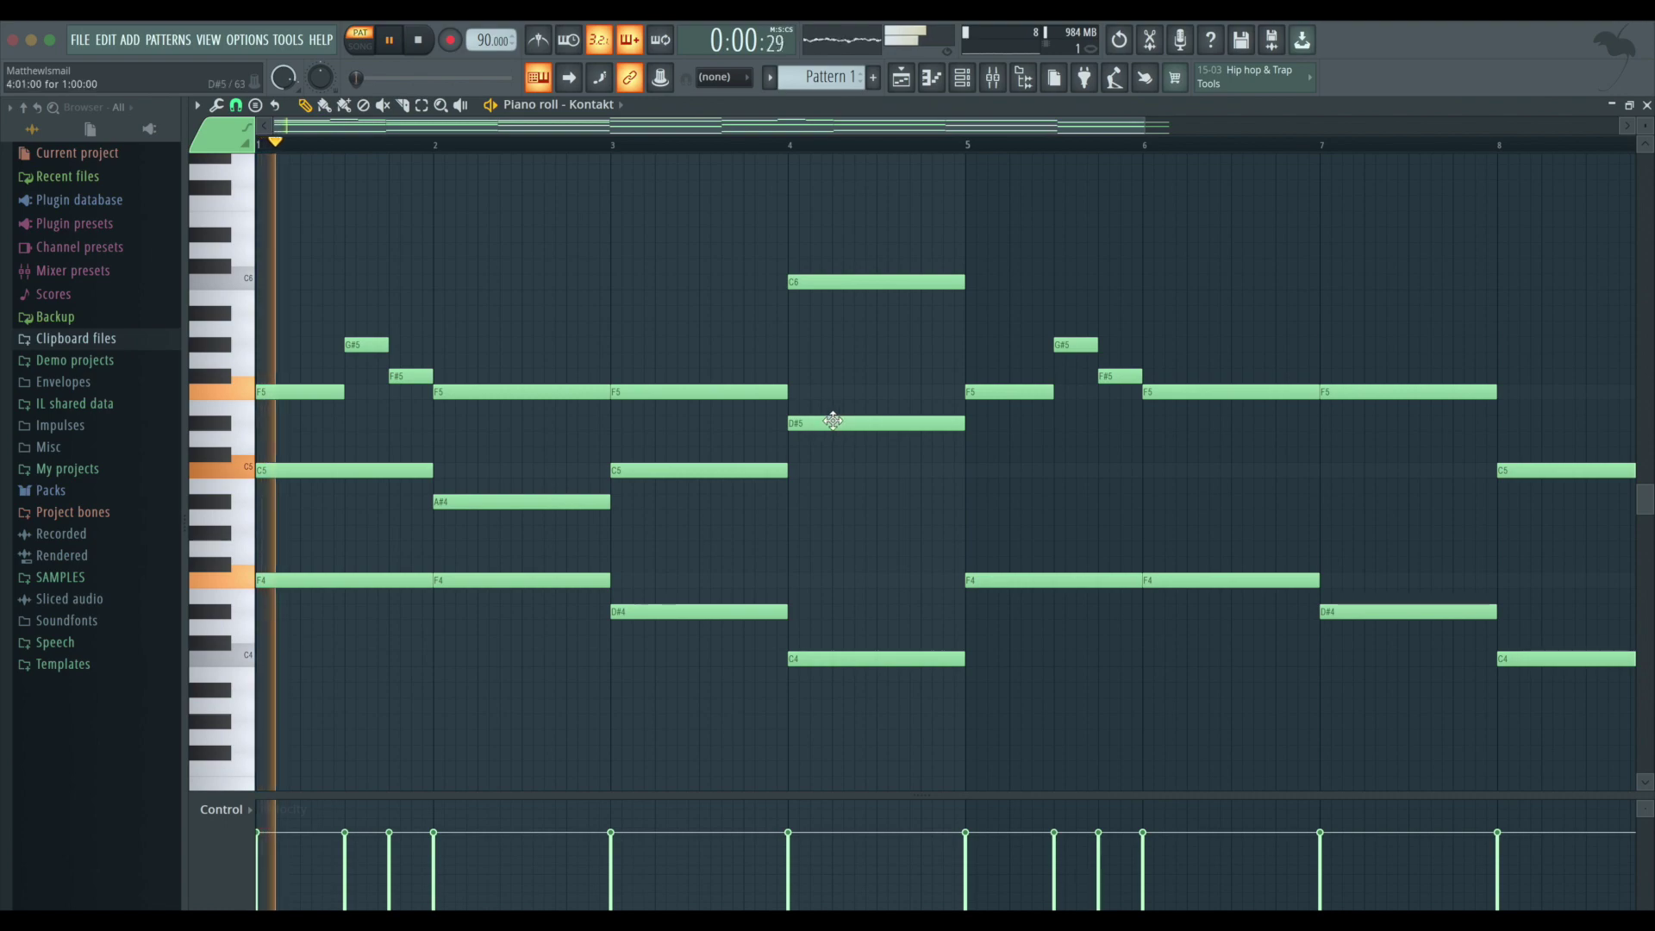
pyautogui.click(619, 145)
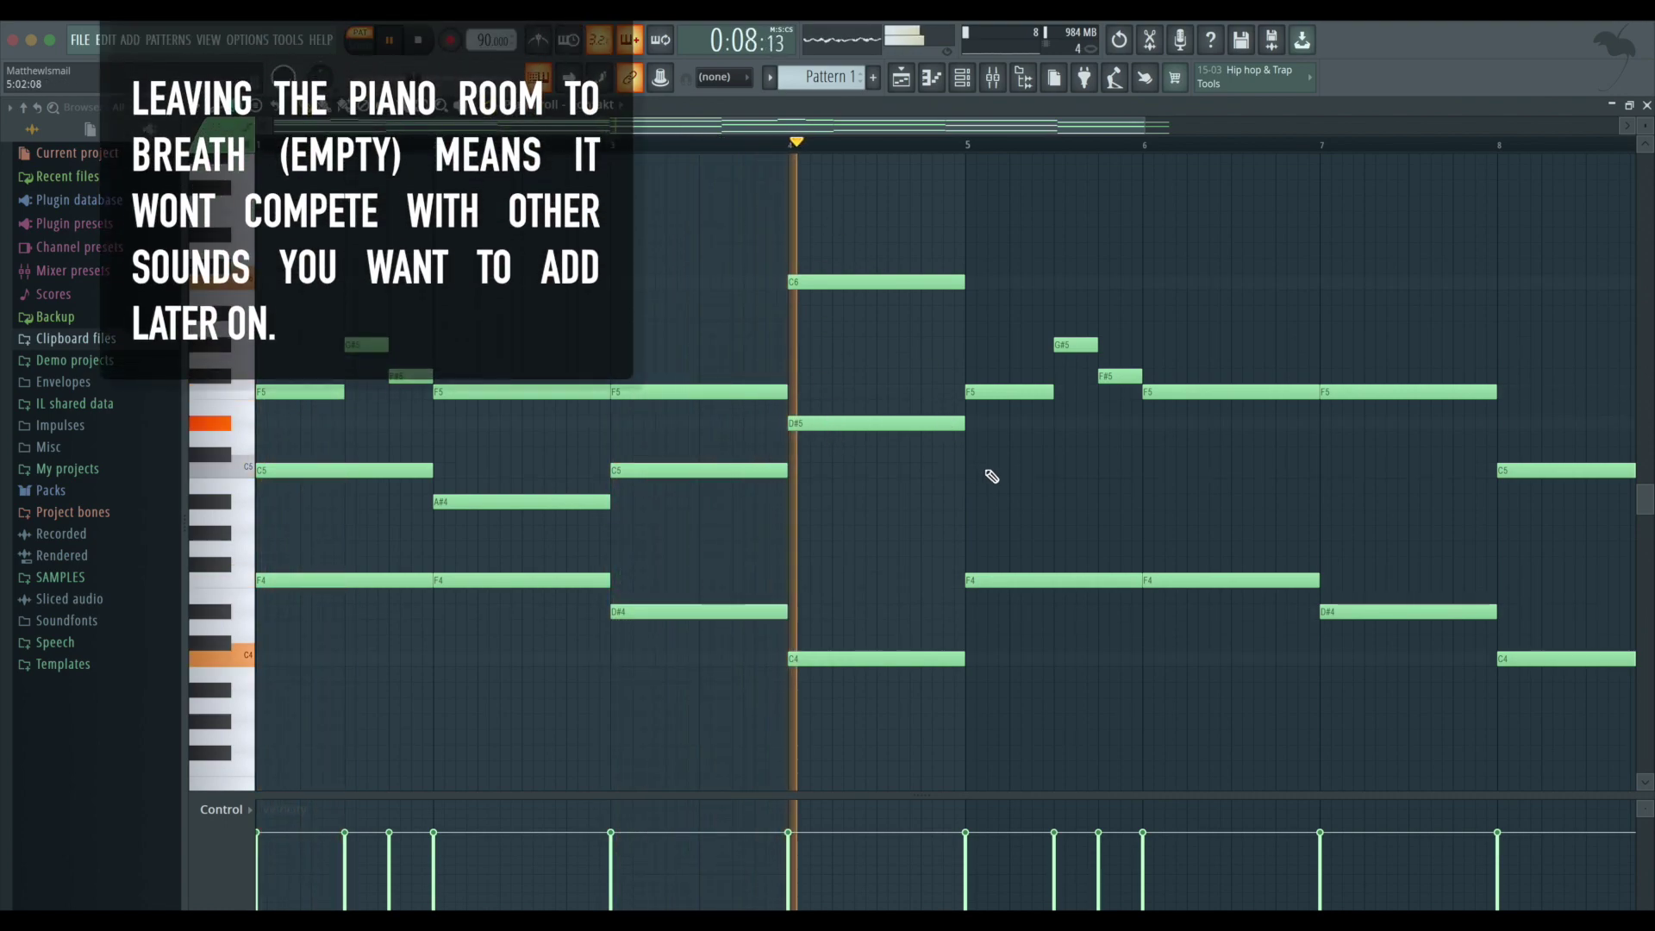
pyautogui.press('space')
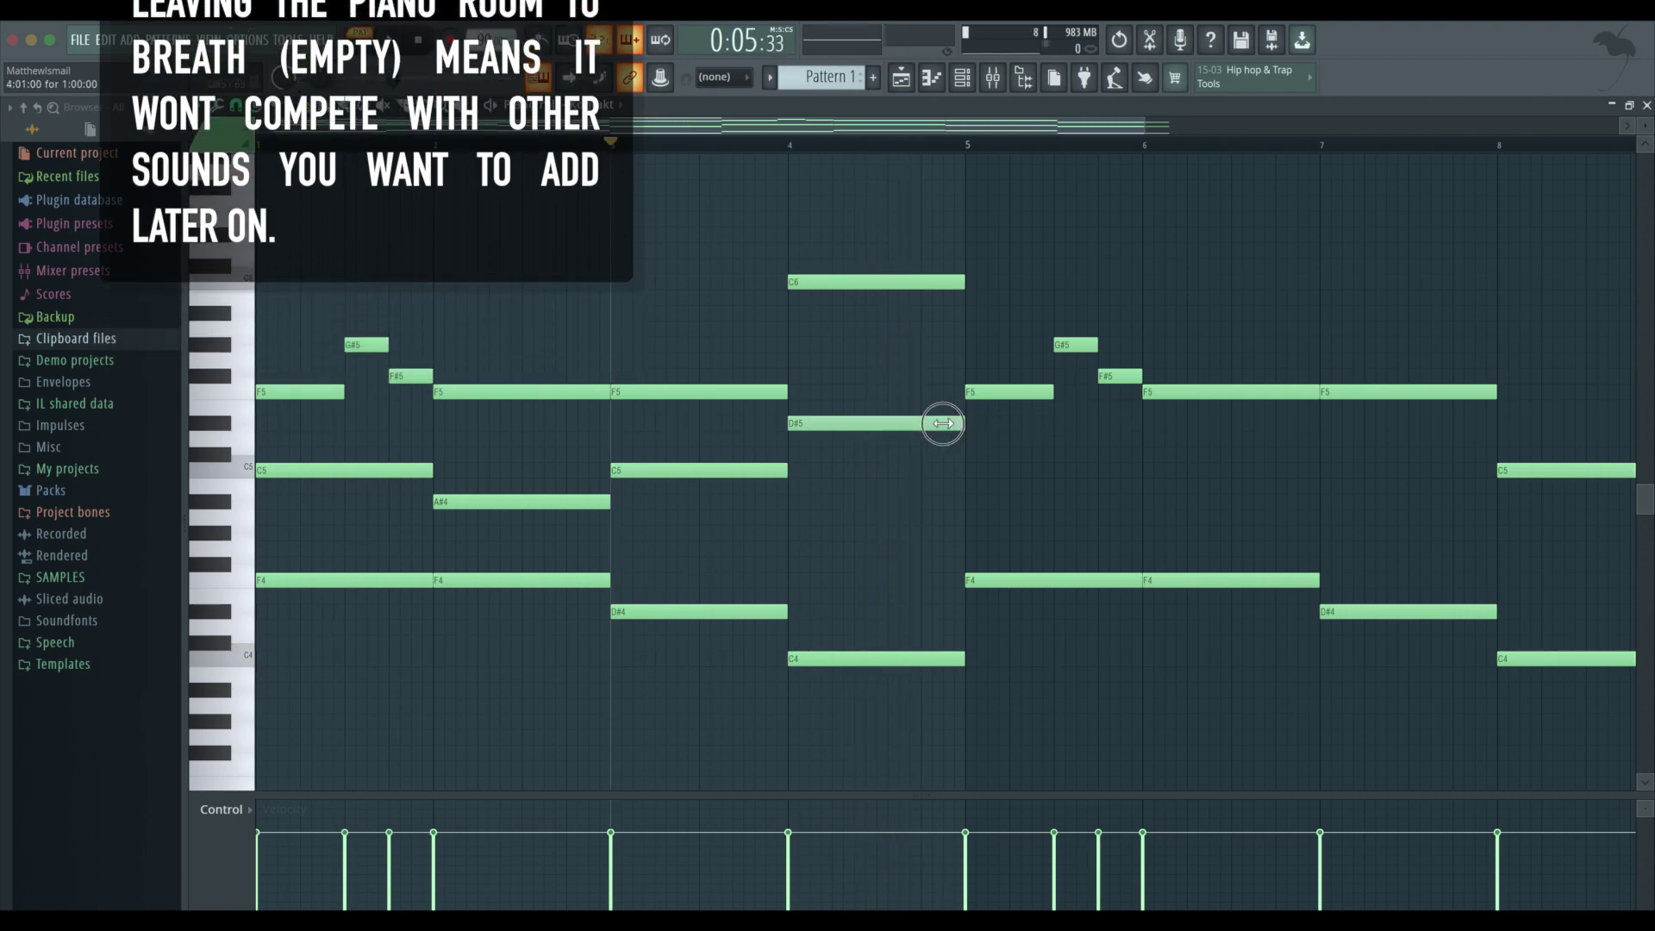
# - Shorten the inner D#5 in bar 4, fill the bar's end with a short C#5, and duplicate the inner notes into bars 5 to 8
pyautogui.moveTo(954, 423); pyautogui.dragTo(914, 423)
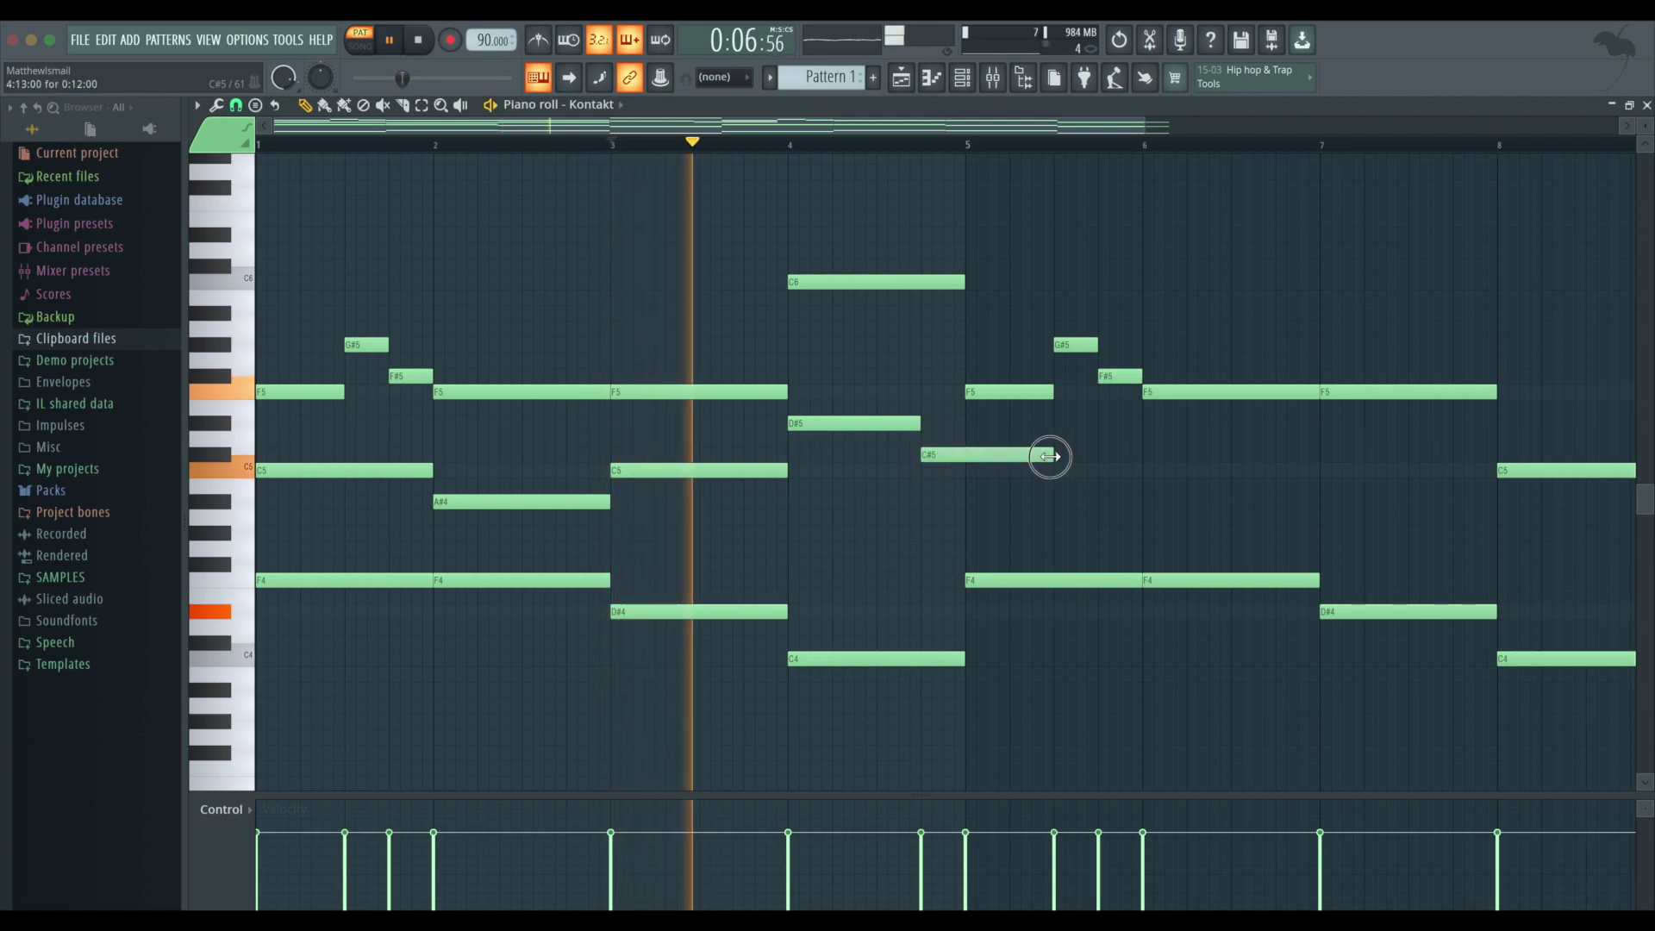
pyautogui.moveTo(1046, 455); pyautogui.dragTo(957, 455)
pyautogui.moveTo(1040, 523); pyautogui.dragTo(365, 425)
pyautogui.hotkey('ctrl', 'b')
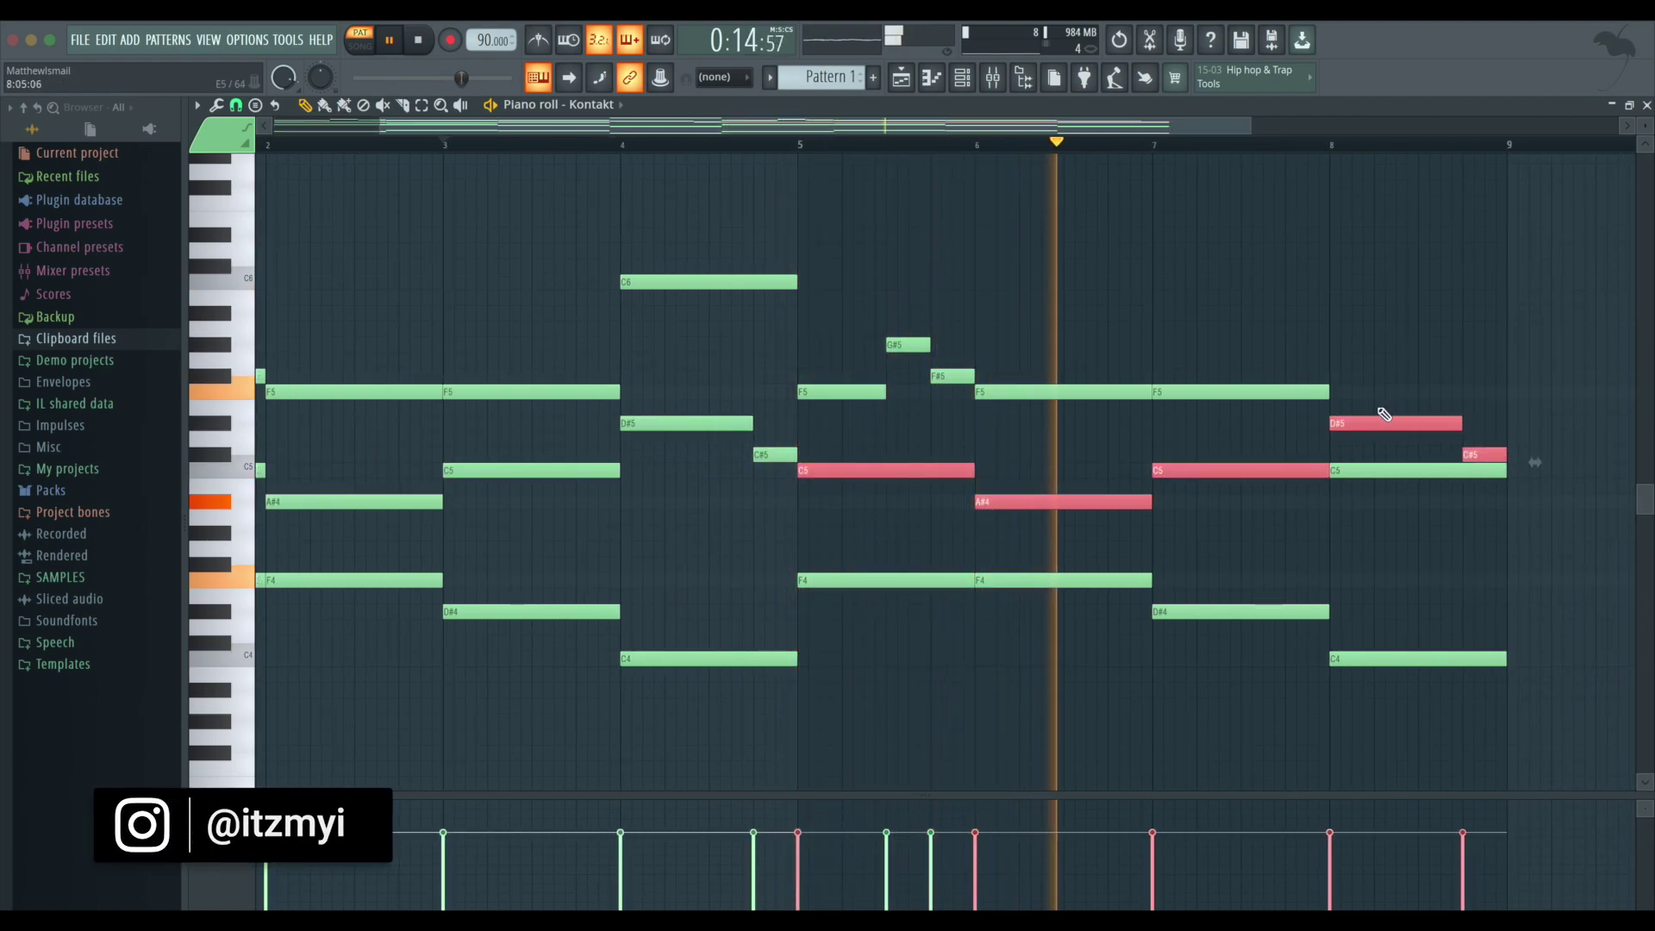
# - Select the melody notes across all eight bars and raise them by one octave
pyautogui.moveTo(1374, 414); pyautogui.dragTo(74, 229)
pyautogui.hotkey('ctrl', 'Up')
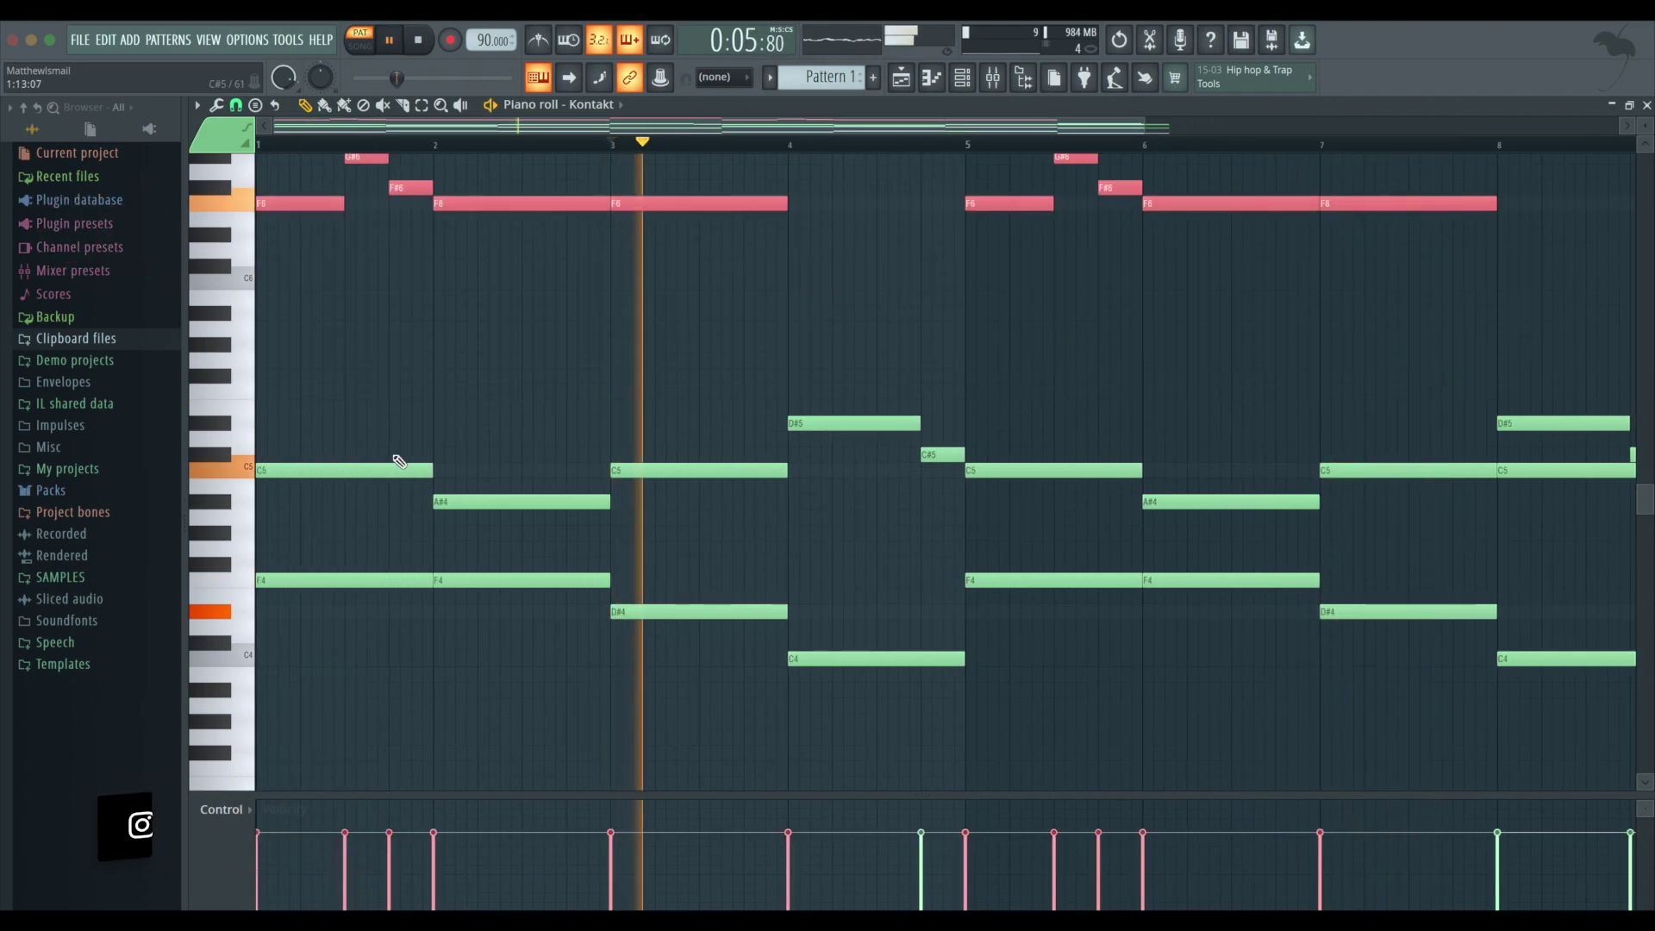
pyautogui.scroll(-3, 397, 462)
pyautogui.scroll(-6, 399, 461)
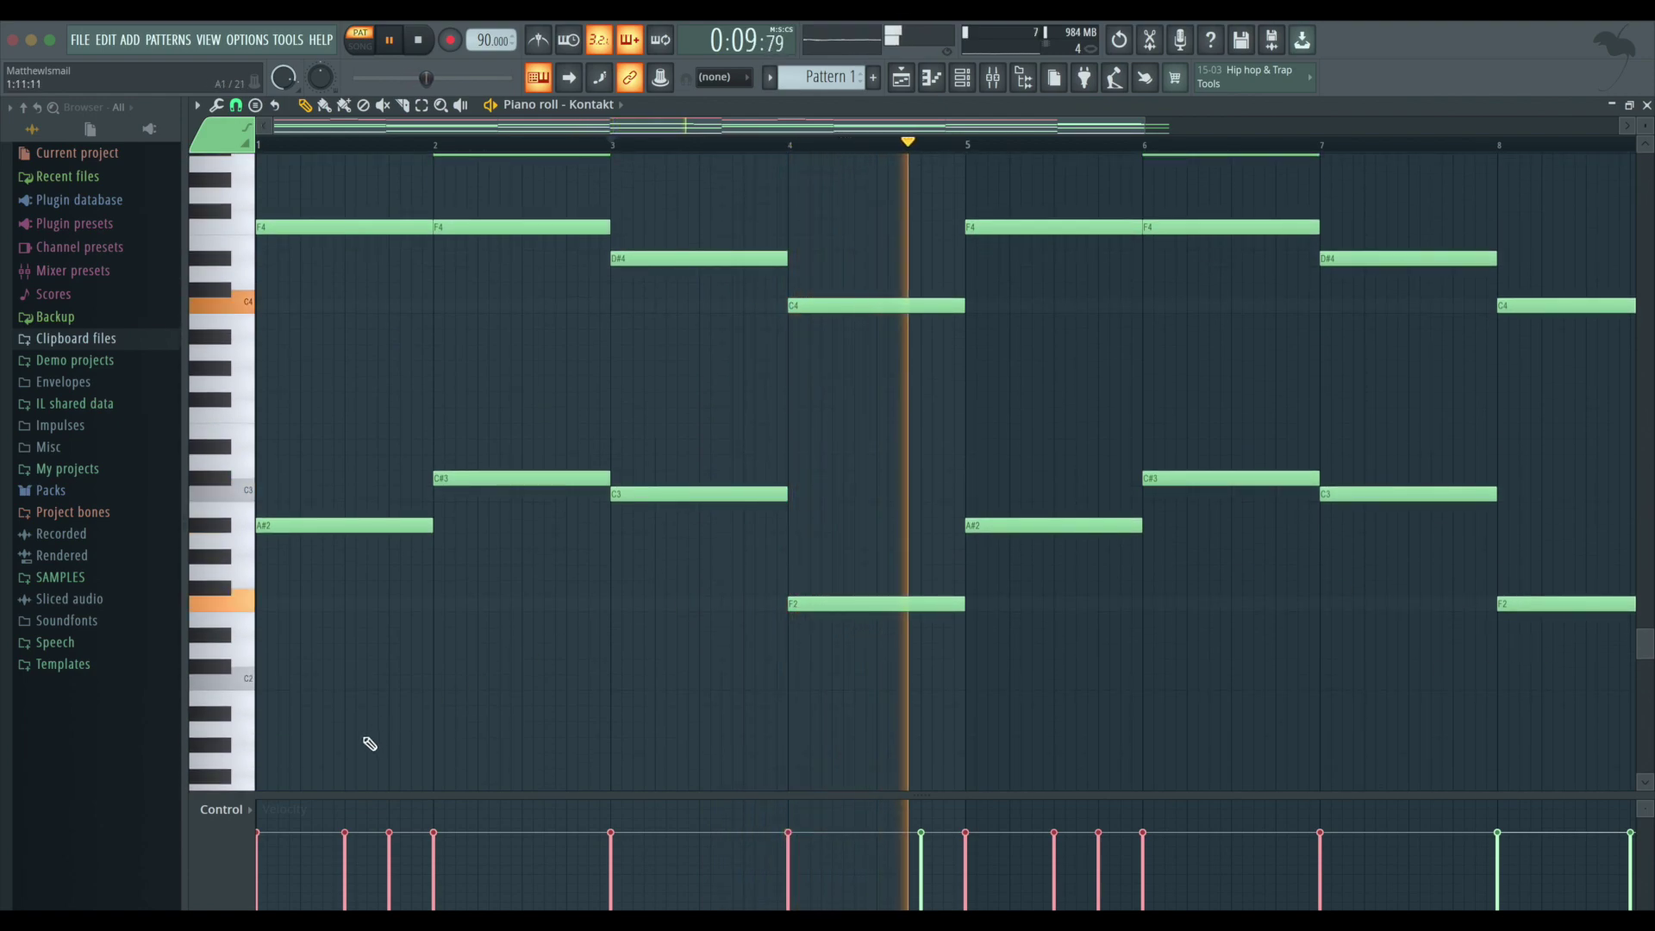
# - Select every note in the pattern, strum their start times slightly, and audition the result
pyautogui.moveTo(343, 742); pyautogui.dragTo(1348, 621)
pyautogui.moveTo(1268, 29); pyautogui.dragTo(1647, 145)
pyautogui.scroll(-20, 1538, 416)
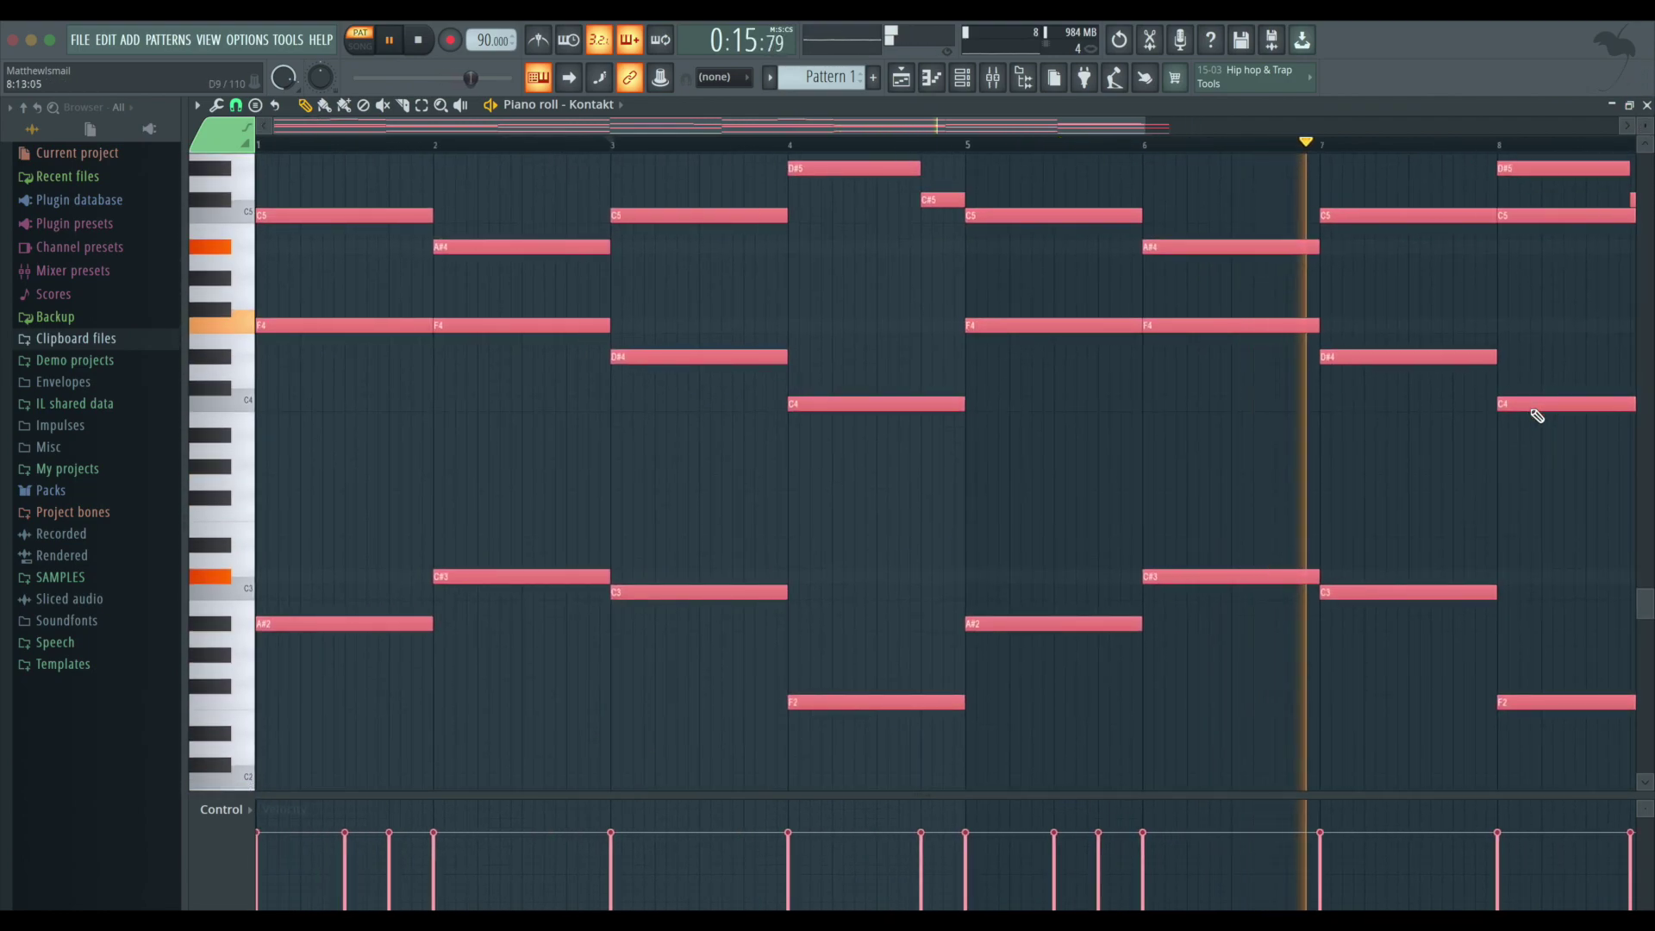
pyautogui.hotkey('alt', 's')
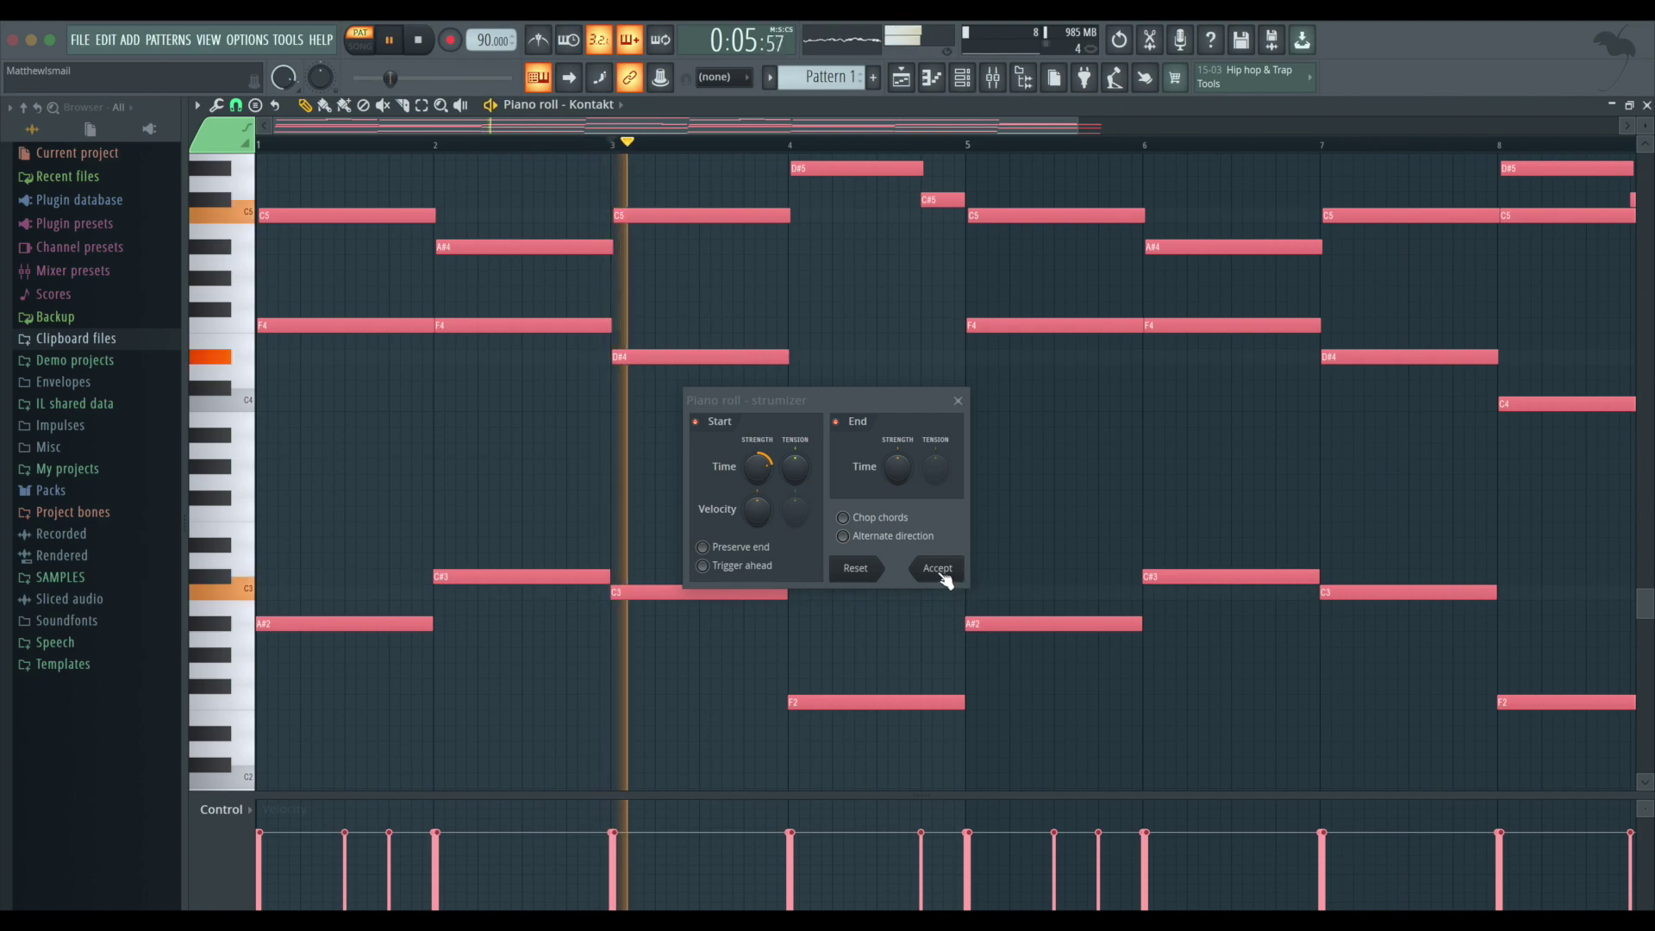
pyautogui.press('space')
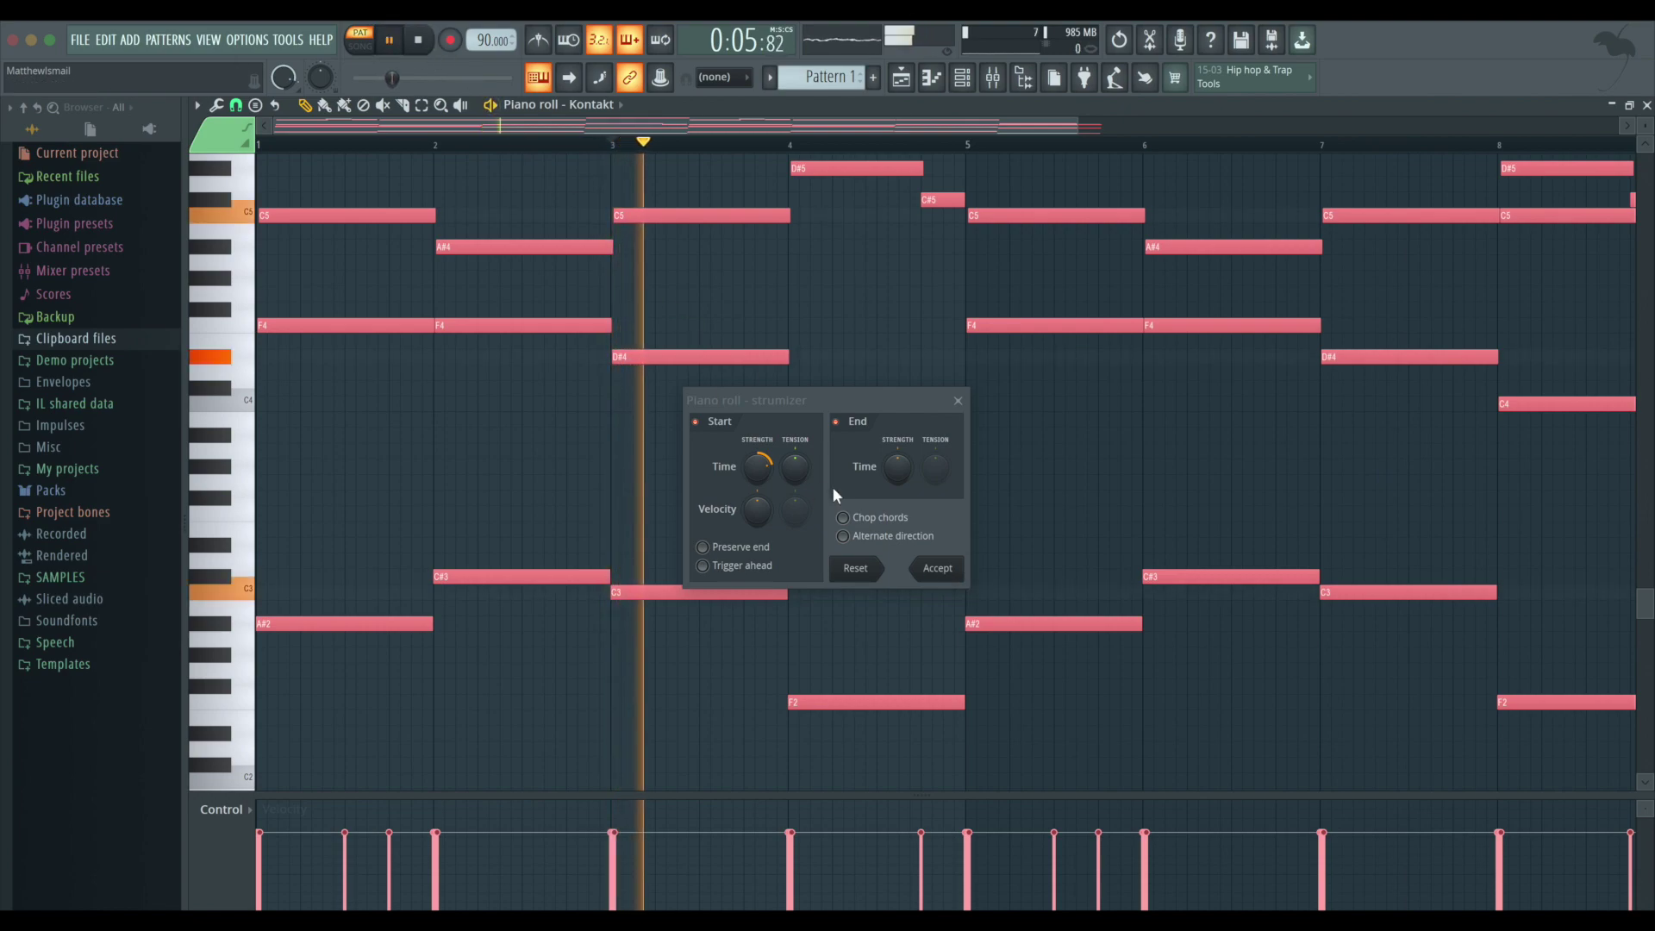
pyautogui.click(938, 569)
pyautogui.press('space')
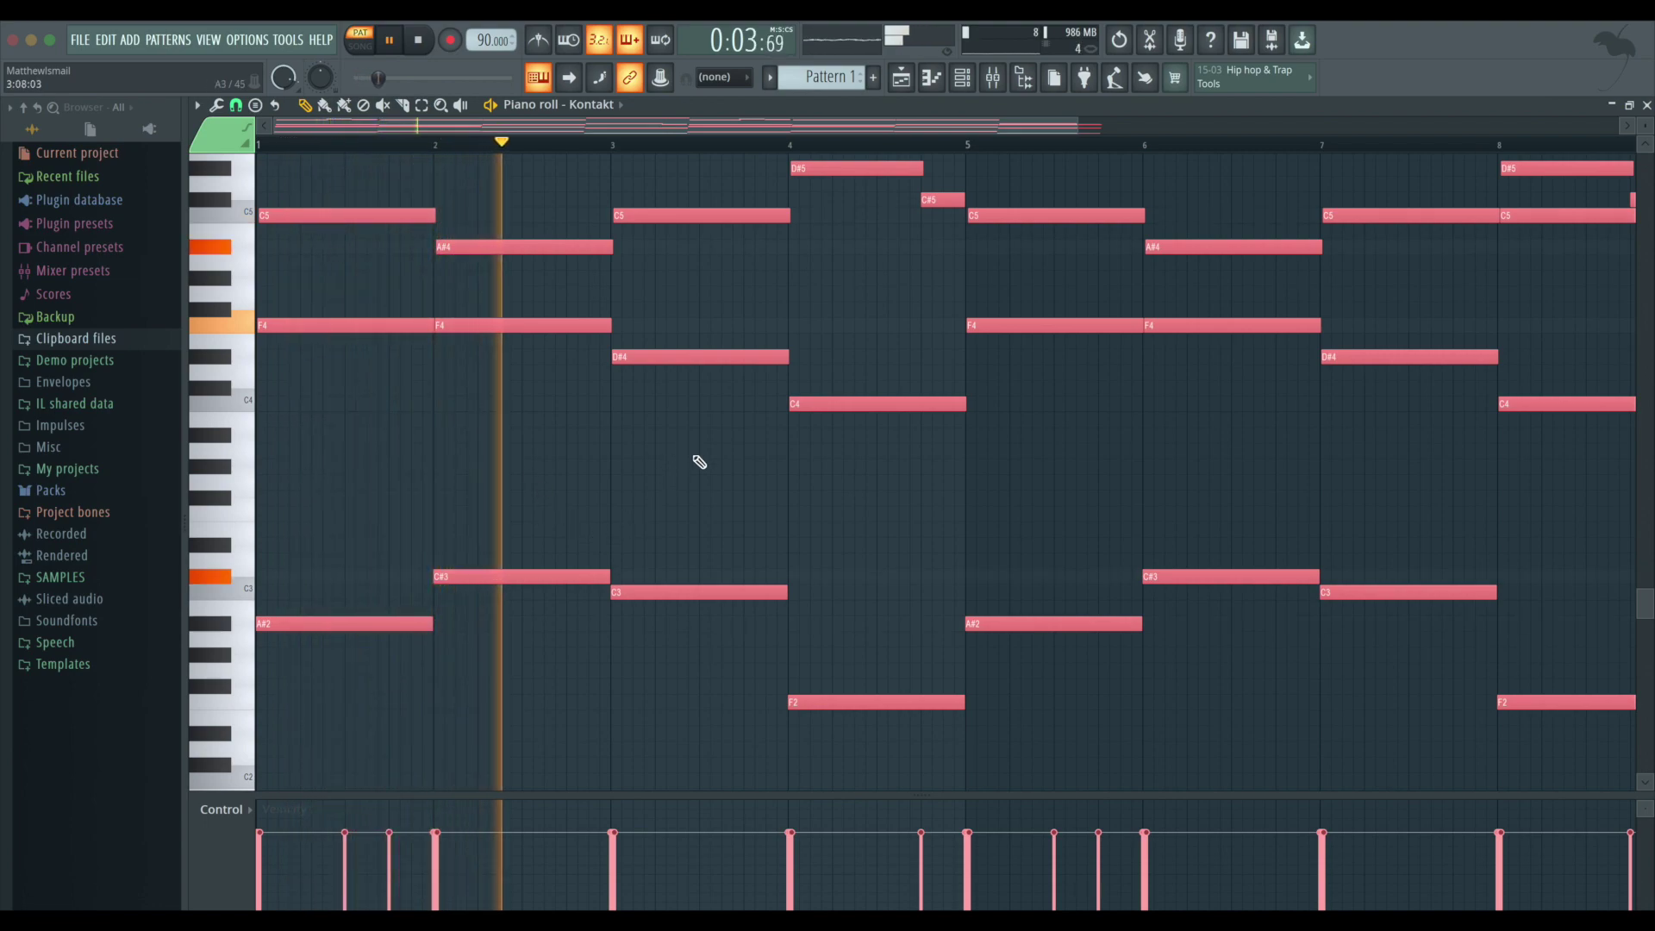
# - Scale down the velocities of all selected notes with the level scaling multiplier at 75%
pyautogui.scroll(3, 701, 465)
pyautogui.scroll(-1, 700, 466)
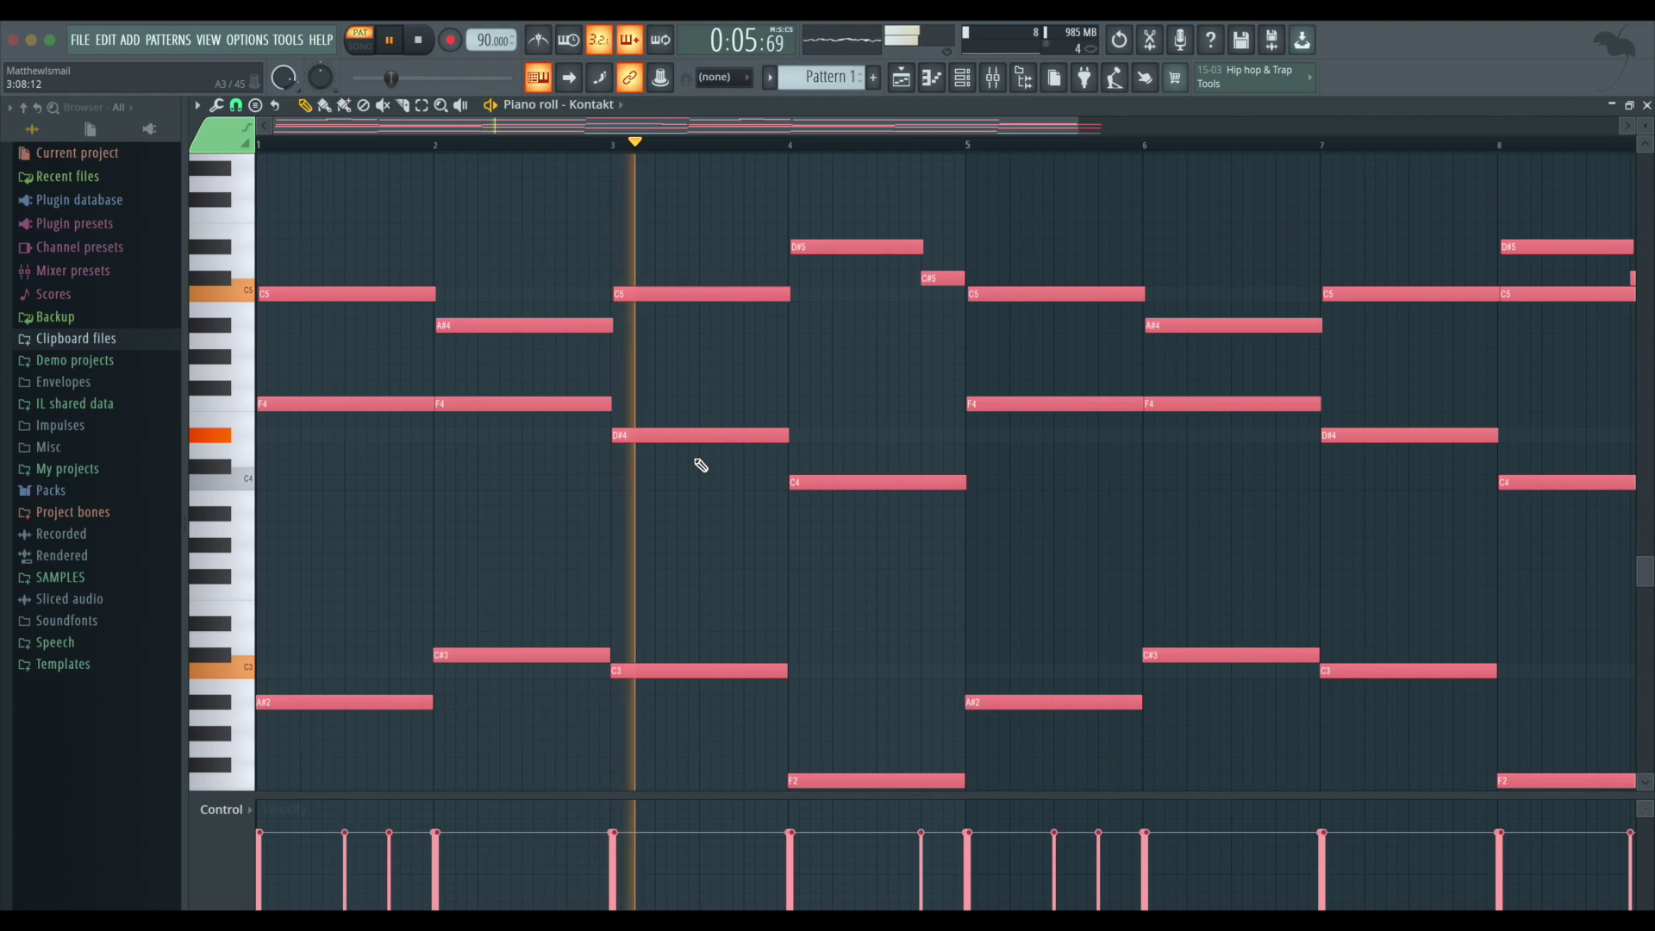
pyautogui.hotkey('alt', 'x')
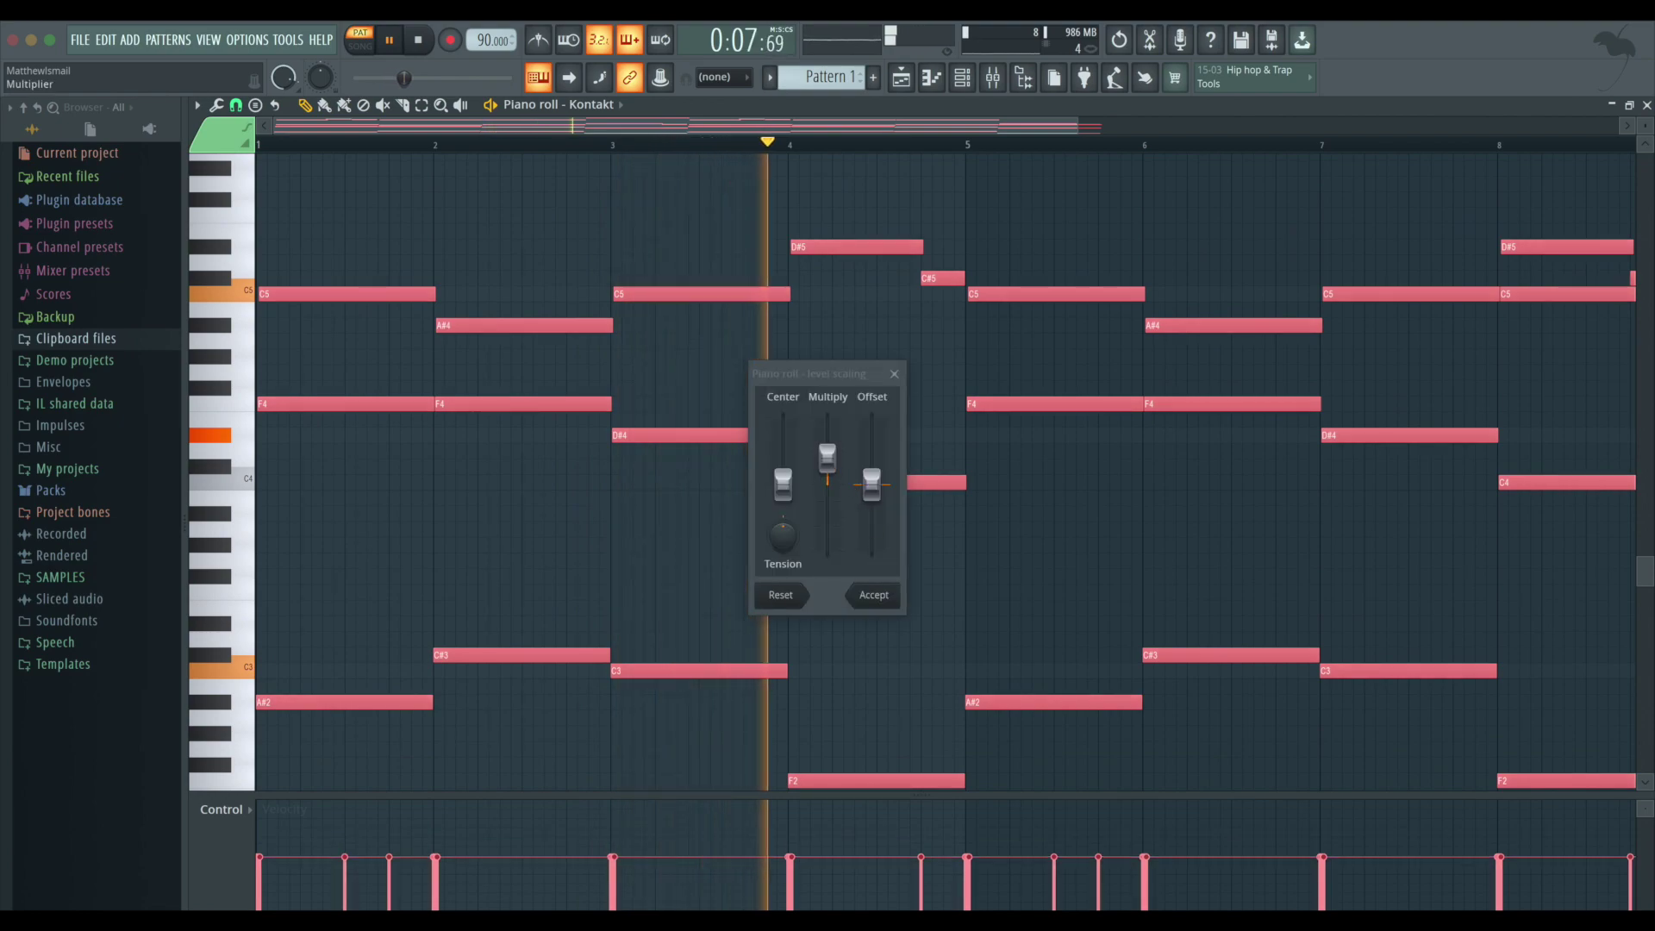
pyautogui.moveTo(827, 458); pyautogui.dragTo(828, 460)
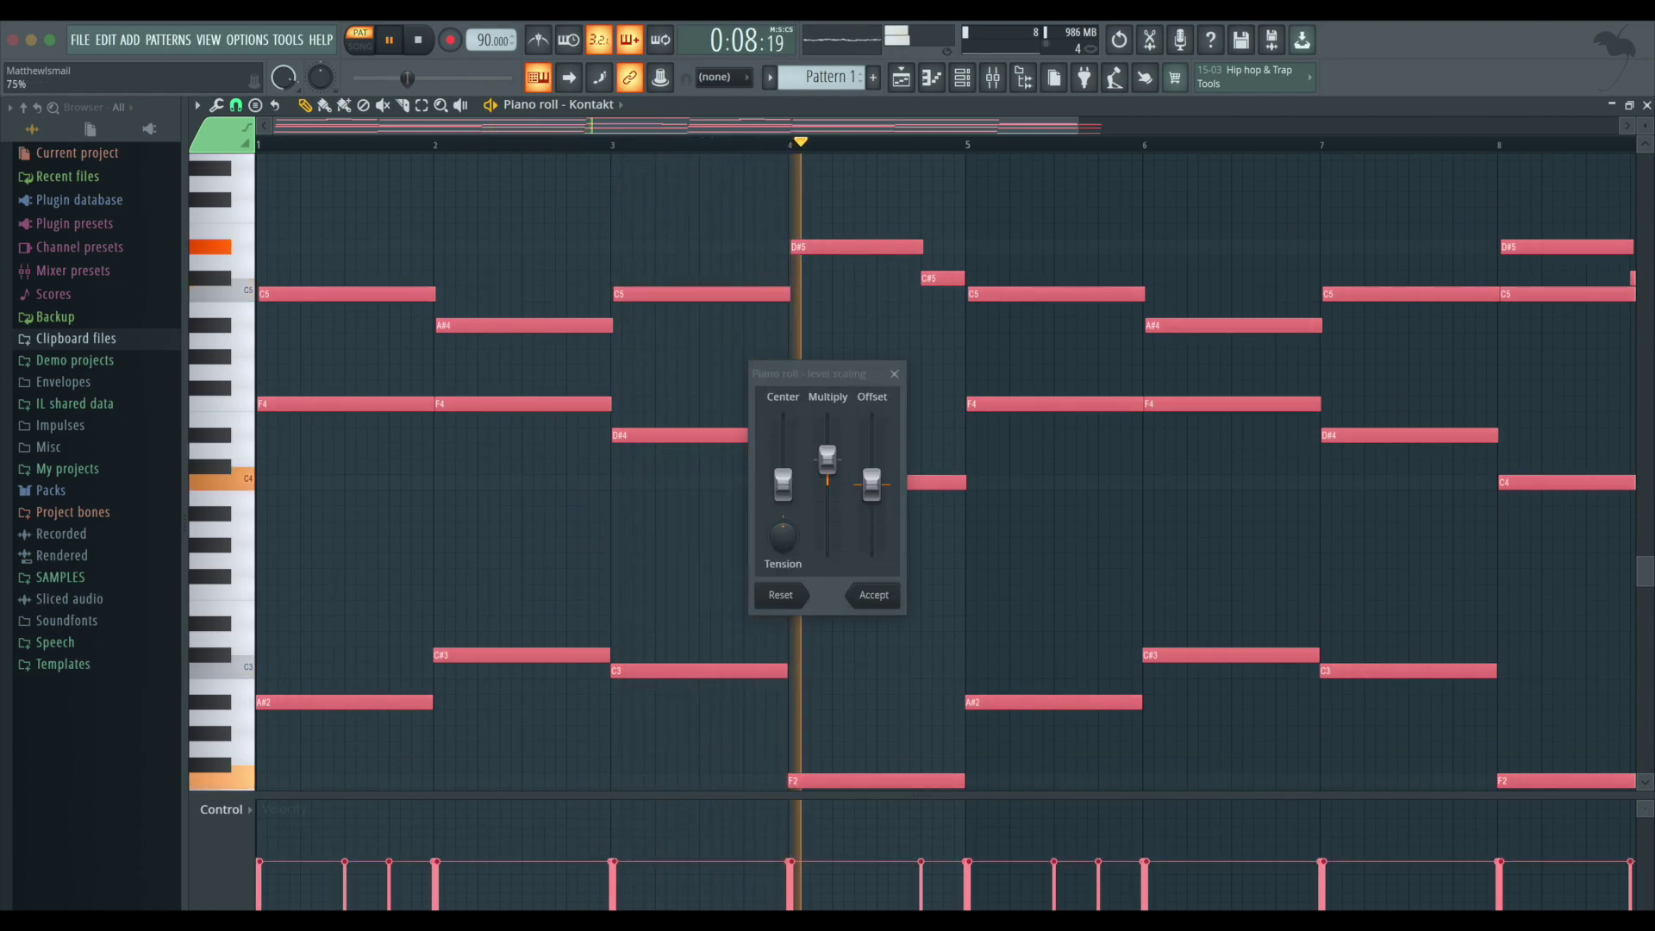
pyautogui.click(879, 597)
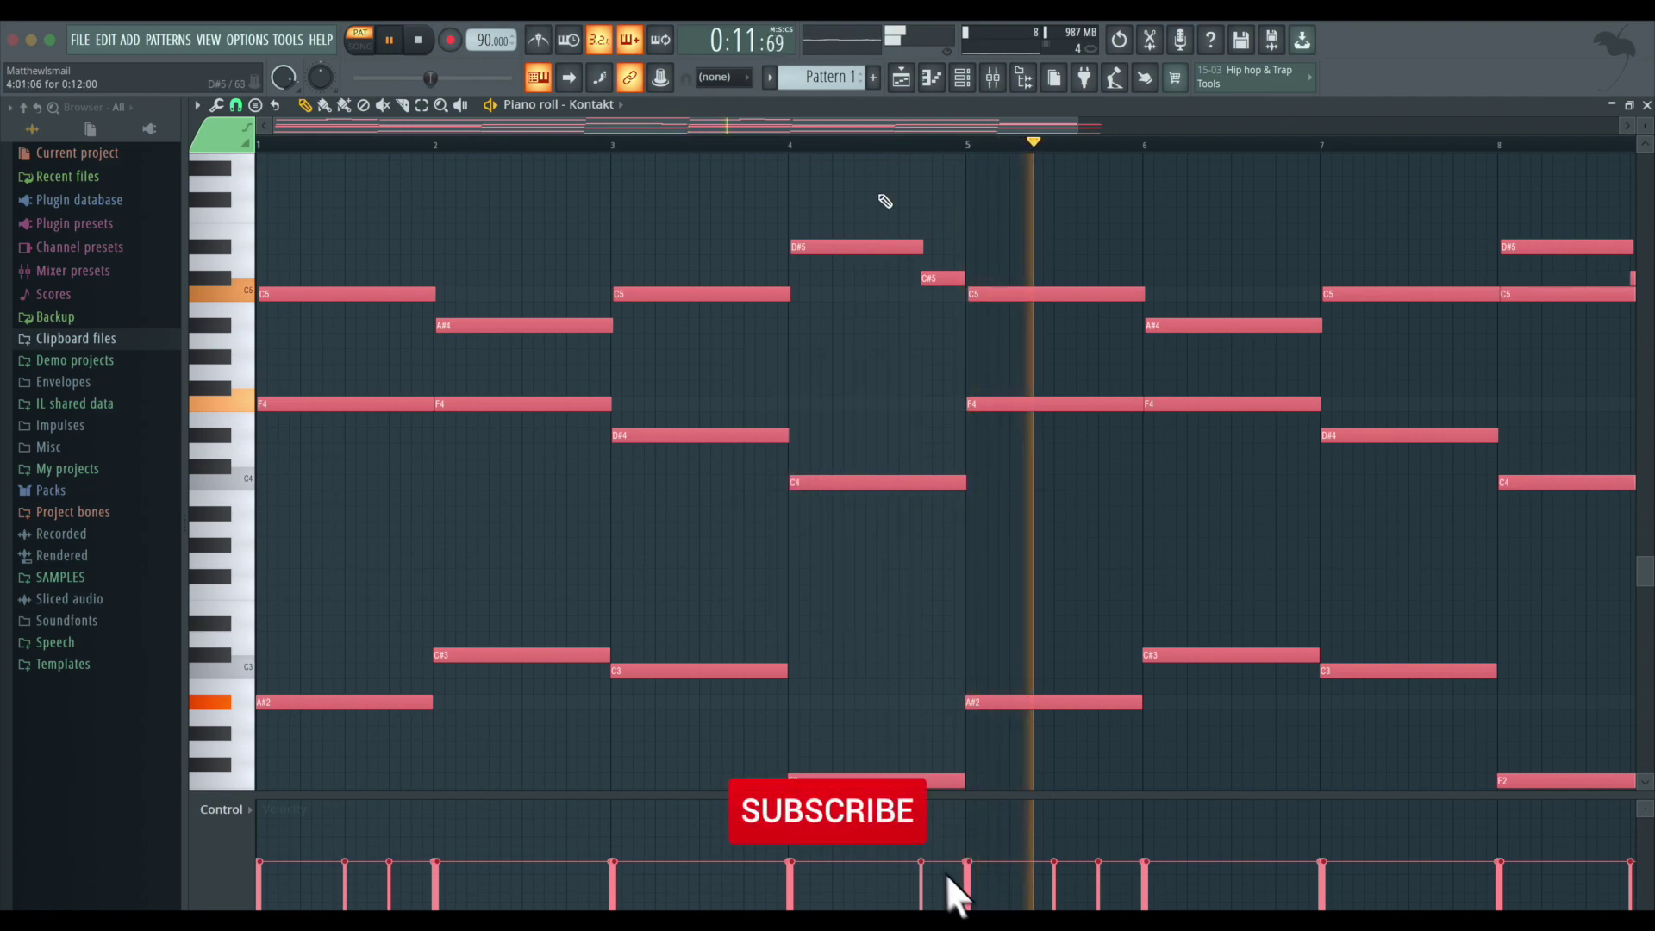
# - Show the channel rack and set the pattern length to 128 steps
pyautogui.click(996, 78)
pyautogui.click(998, 79)
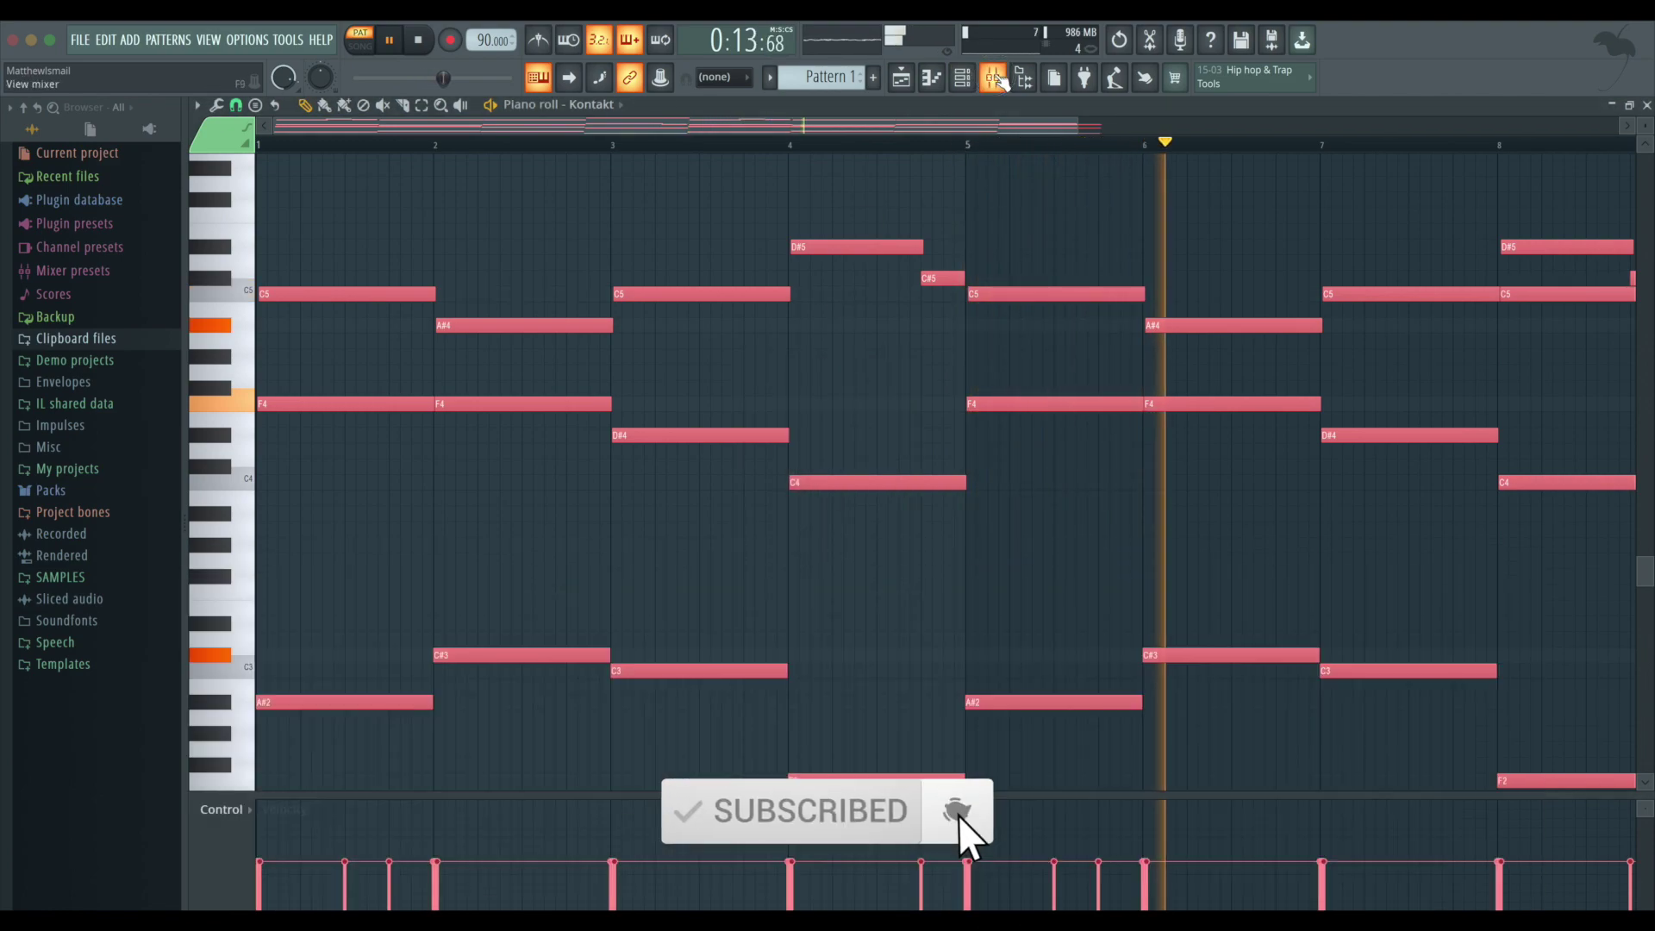
pyautogui.scroll(3, 814, 530)
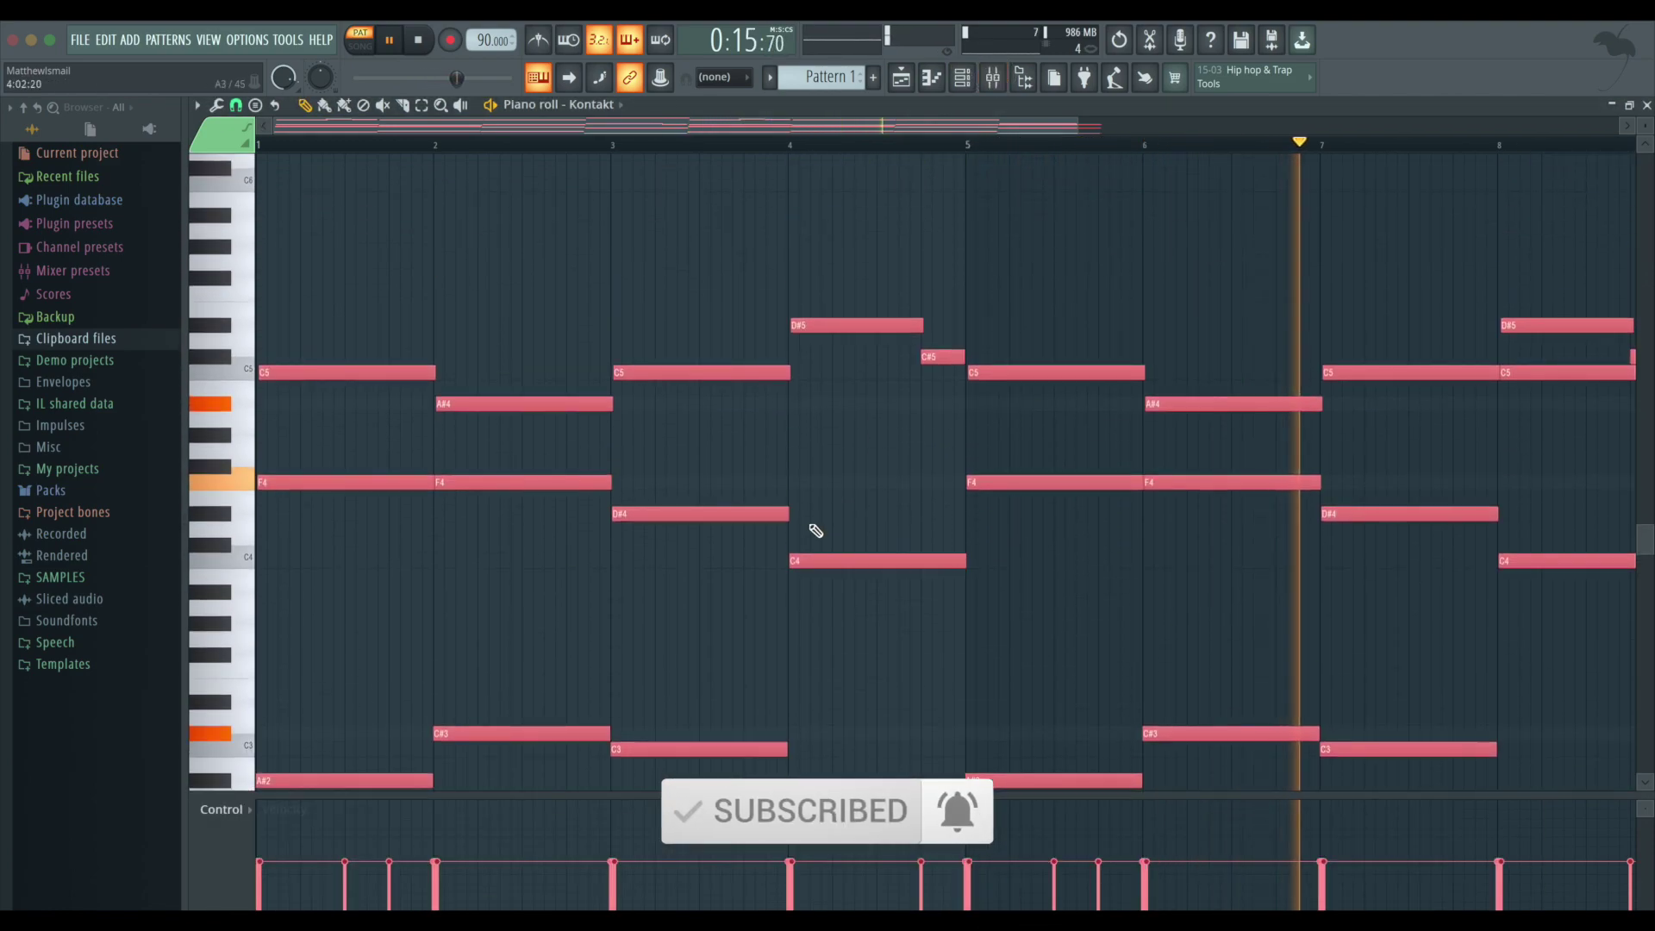
pyautogui.press('F6')
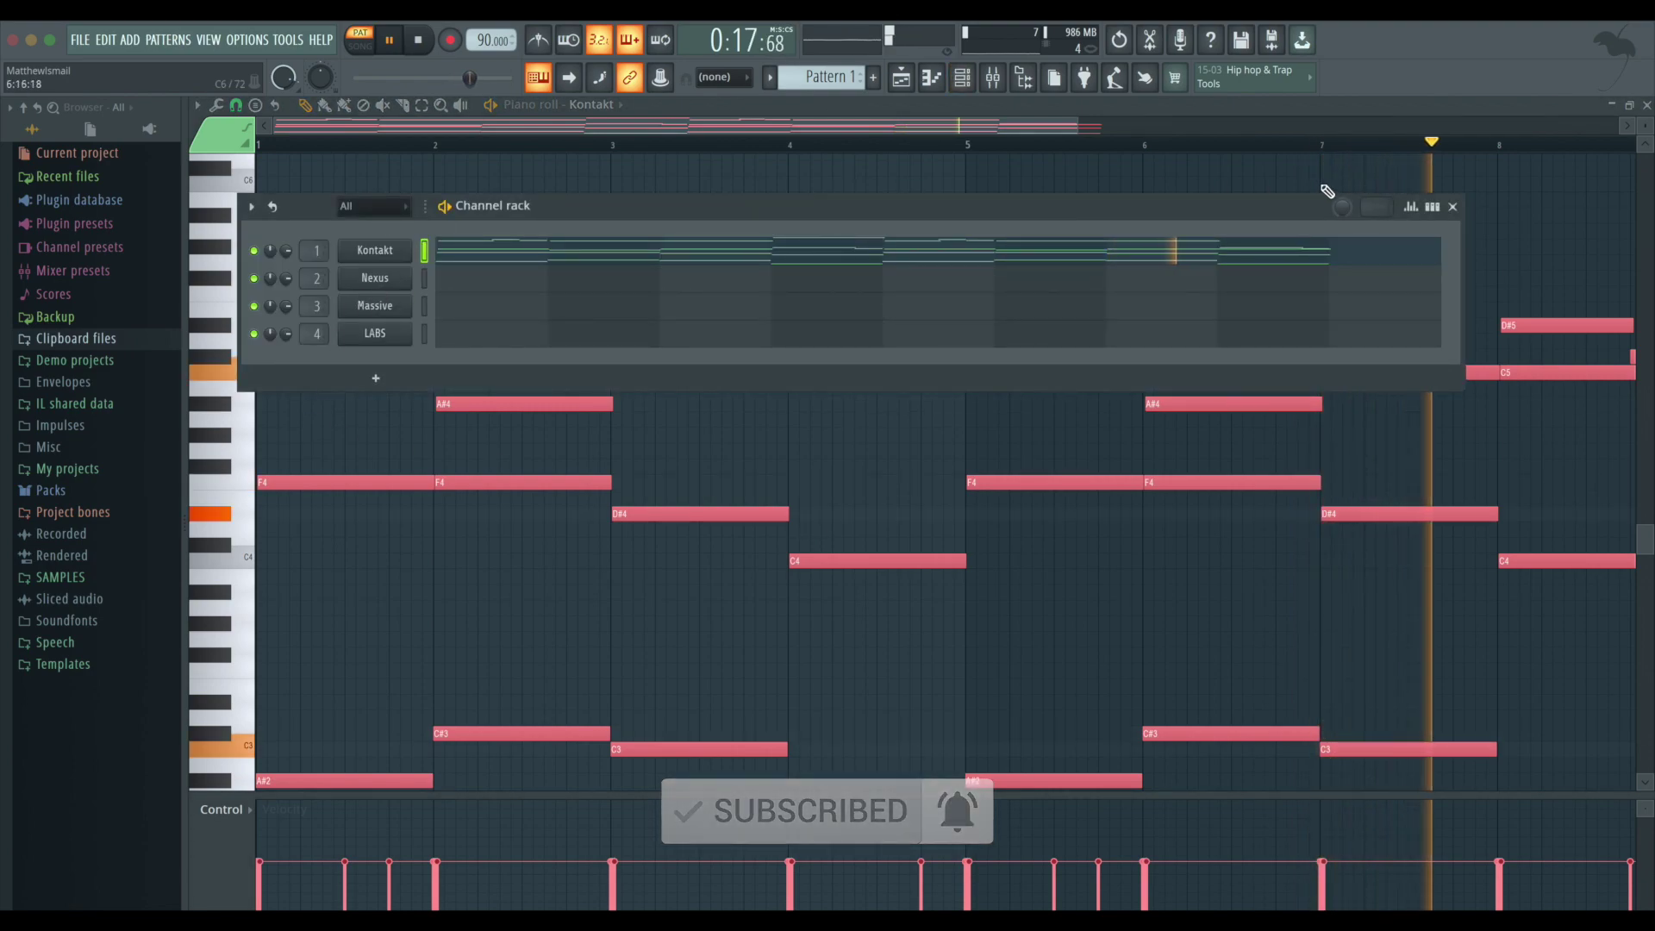
pyautogui.click(1377, 207)
pyautogui.click(1405, 291)
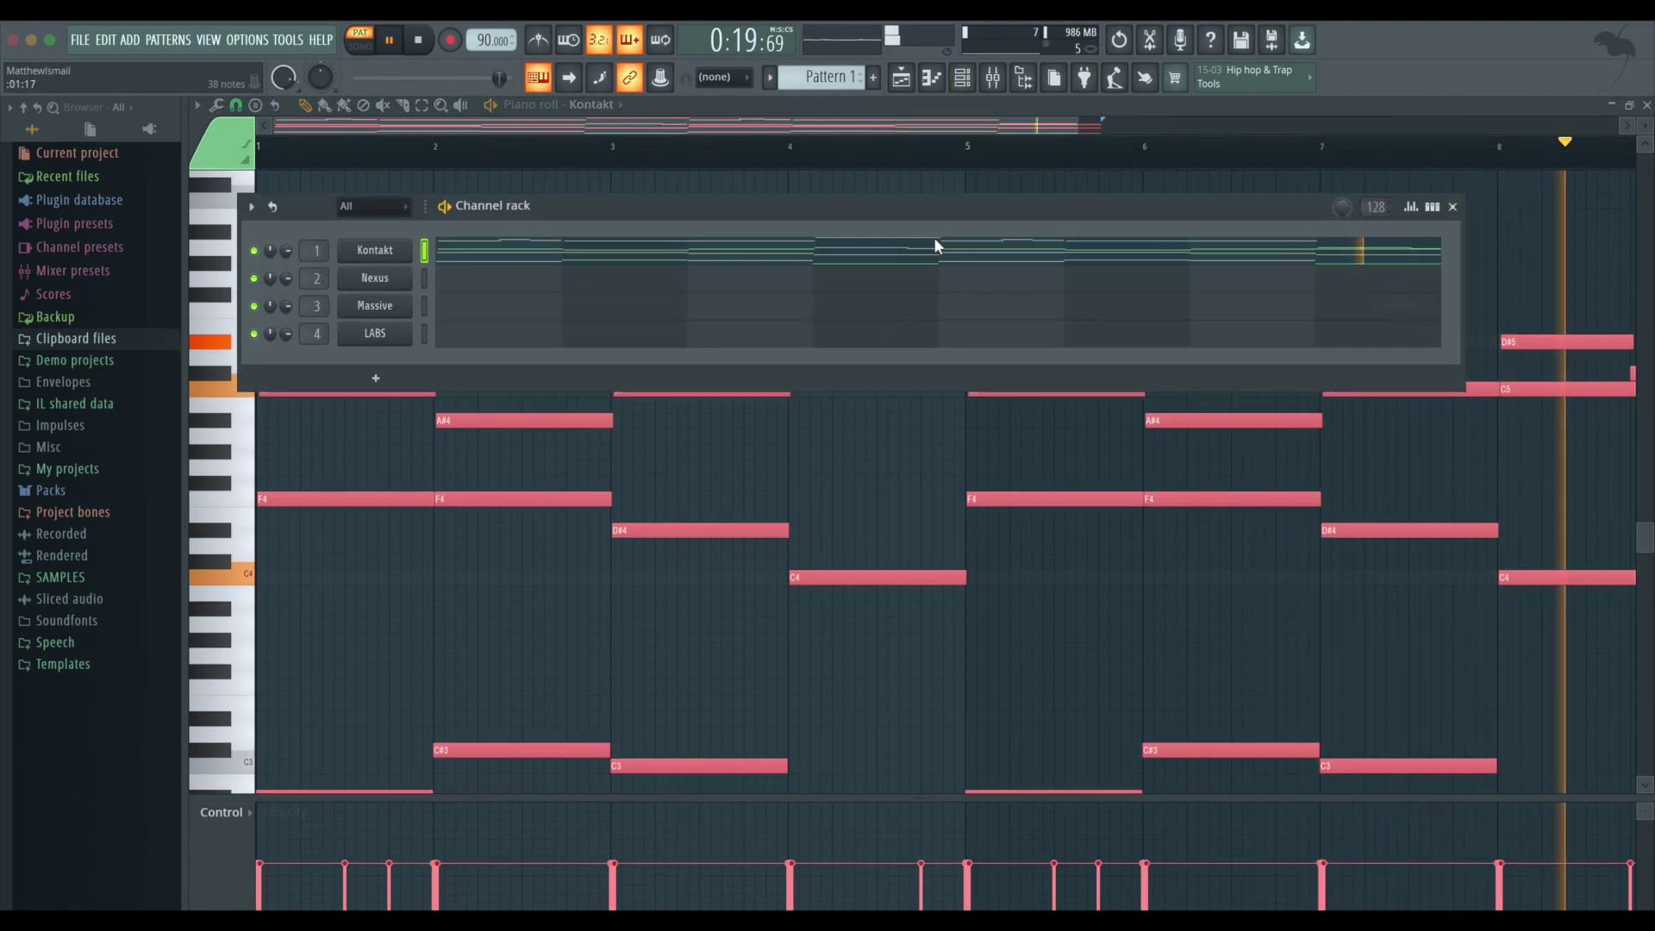
# - Load Fruity Parametric EQ 2 in slot 1 of mixer Insert 1, cut the low frequencies and slightly boost band 5 around 1367 Hz
pyautogui.click(388, 252)
pyautogui.click(917, 50)
pyautogui.click(994, 78)
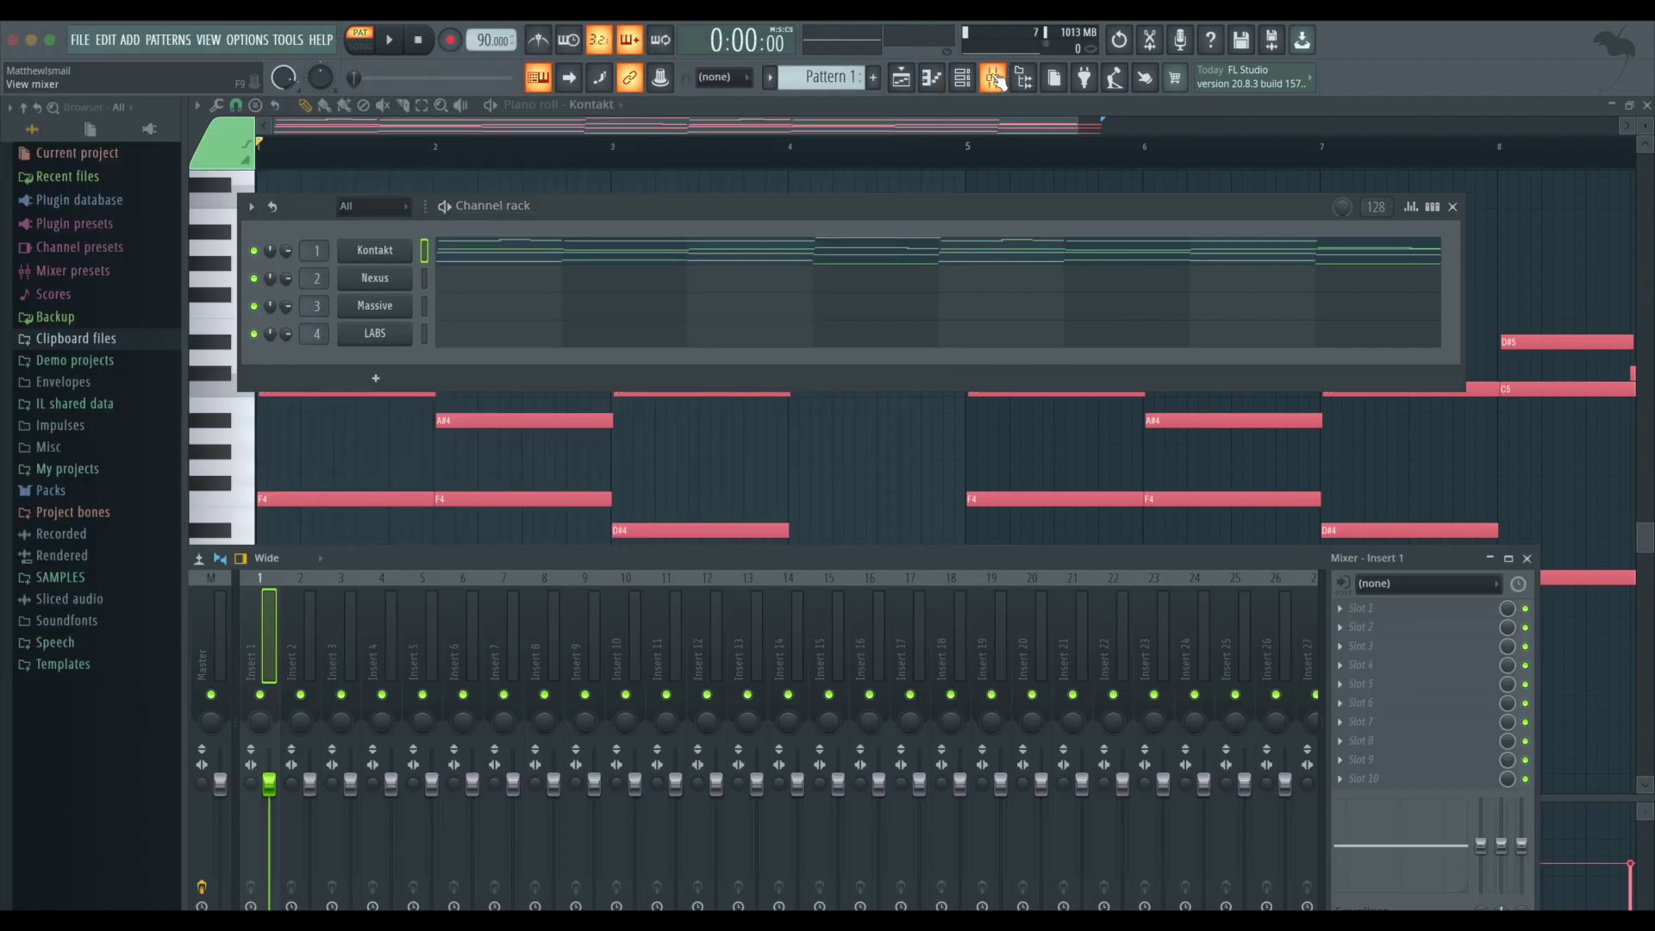
pyautogui.click(1347, 611)
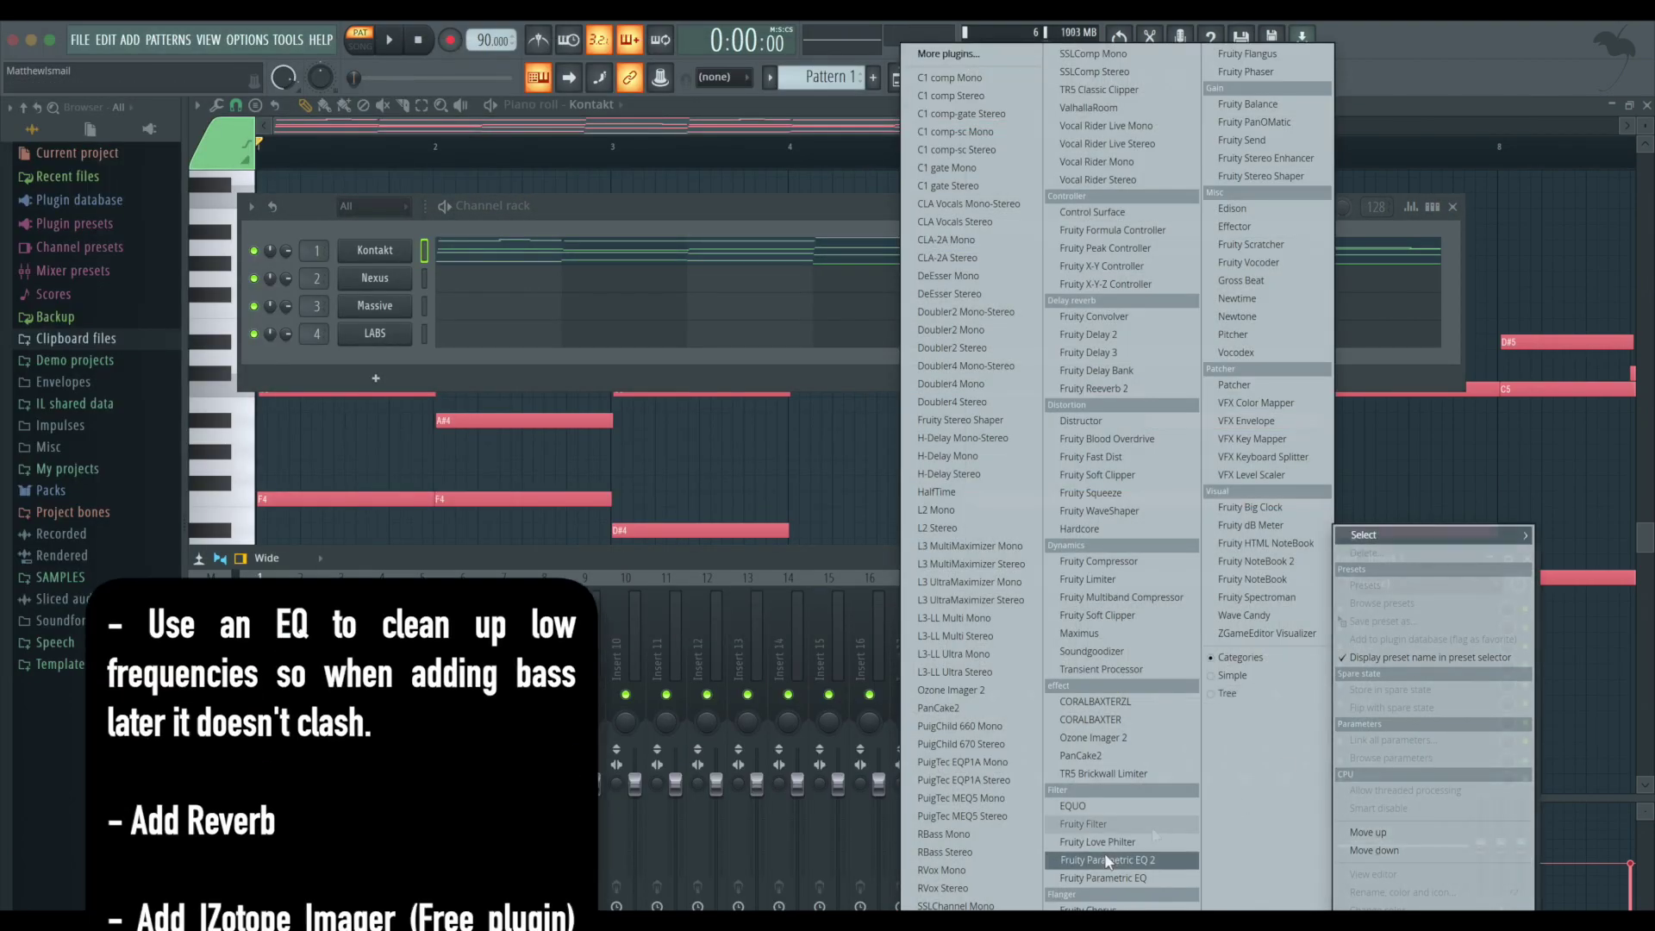
pyautogui.click(1104, 852)
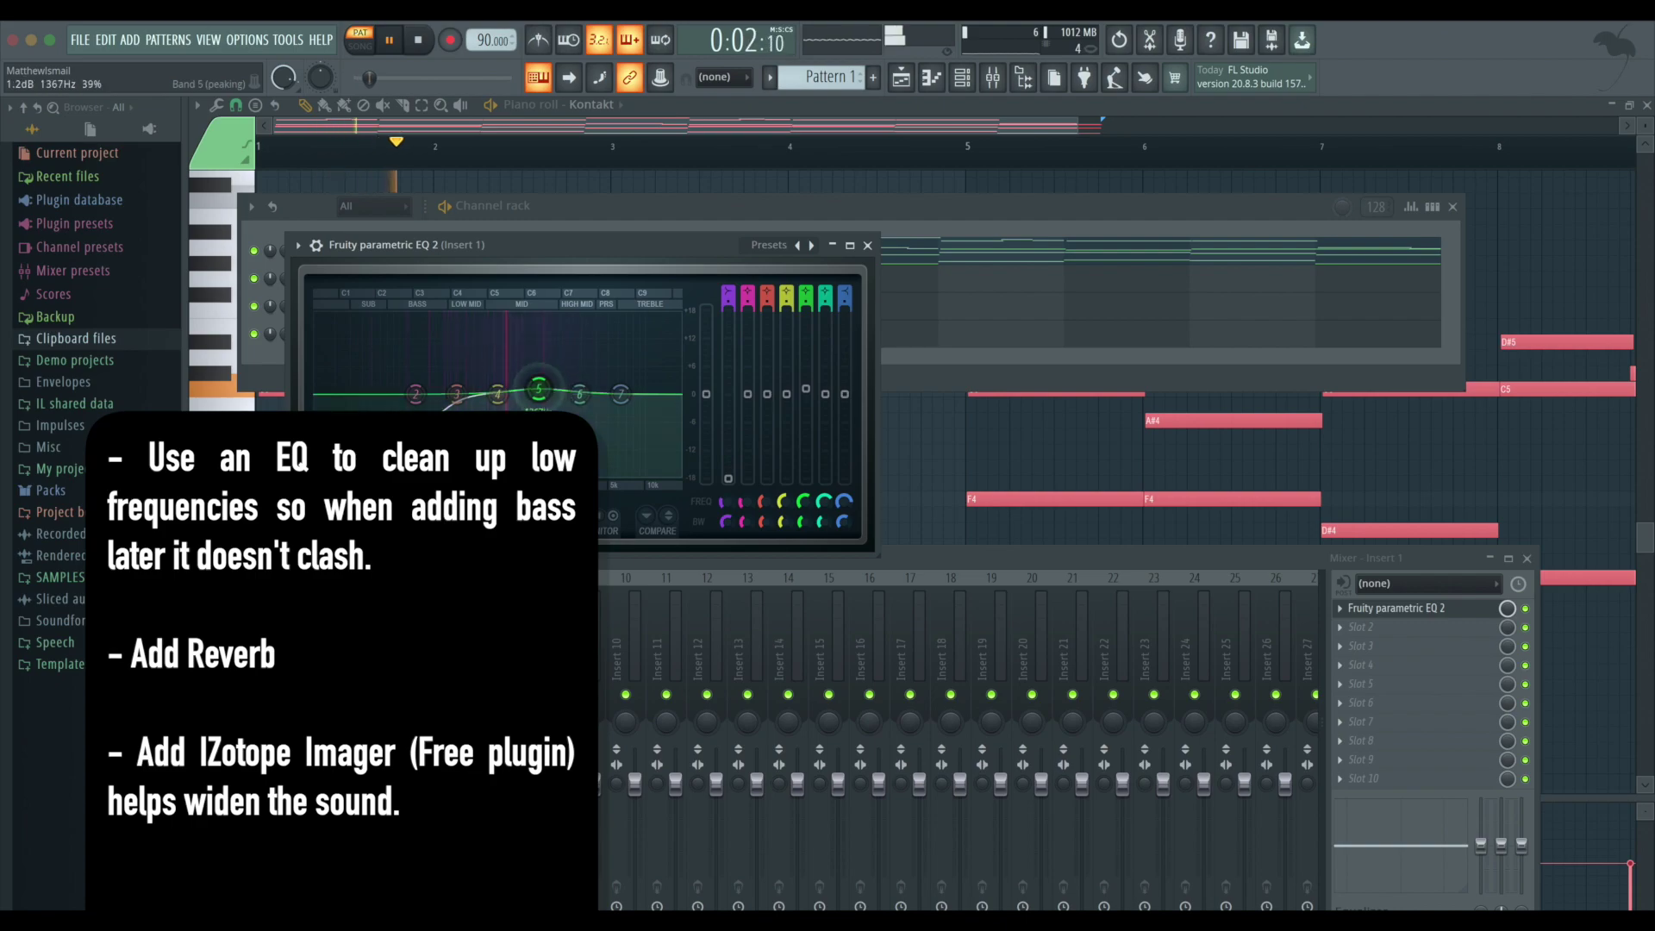
pyautogui.click(868, 245)
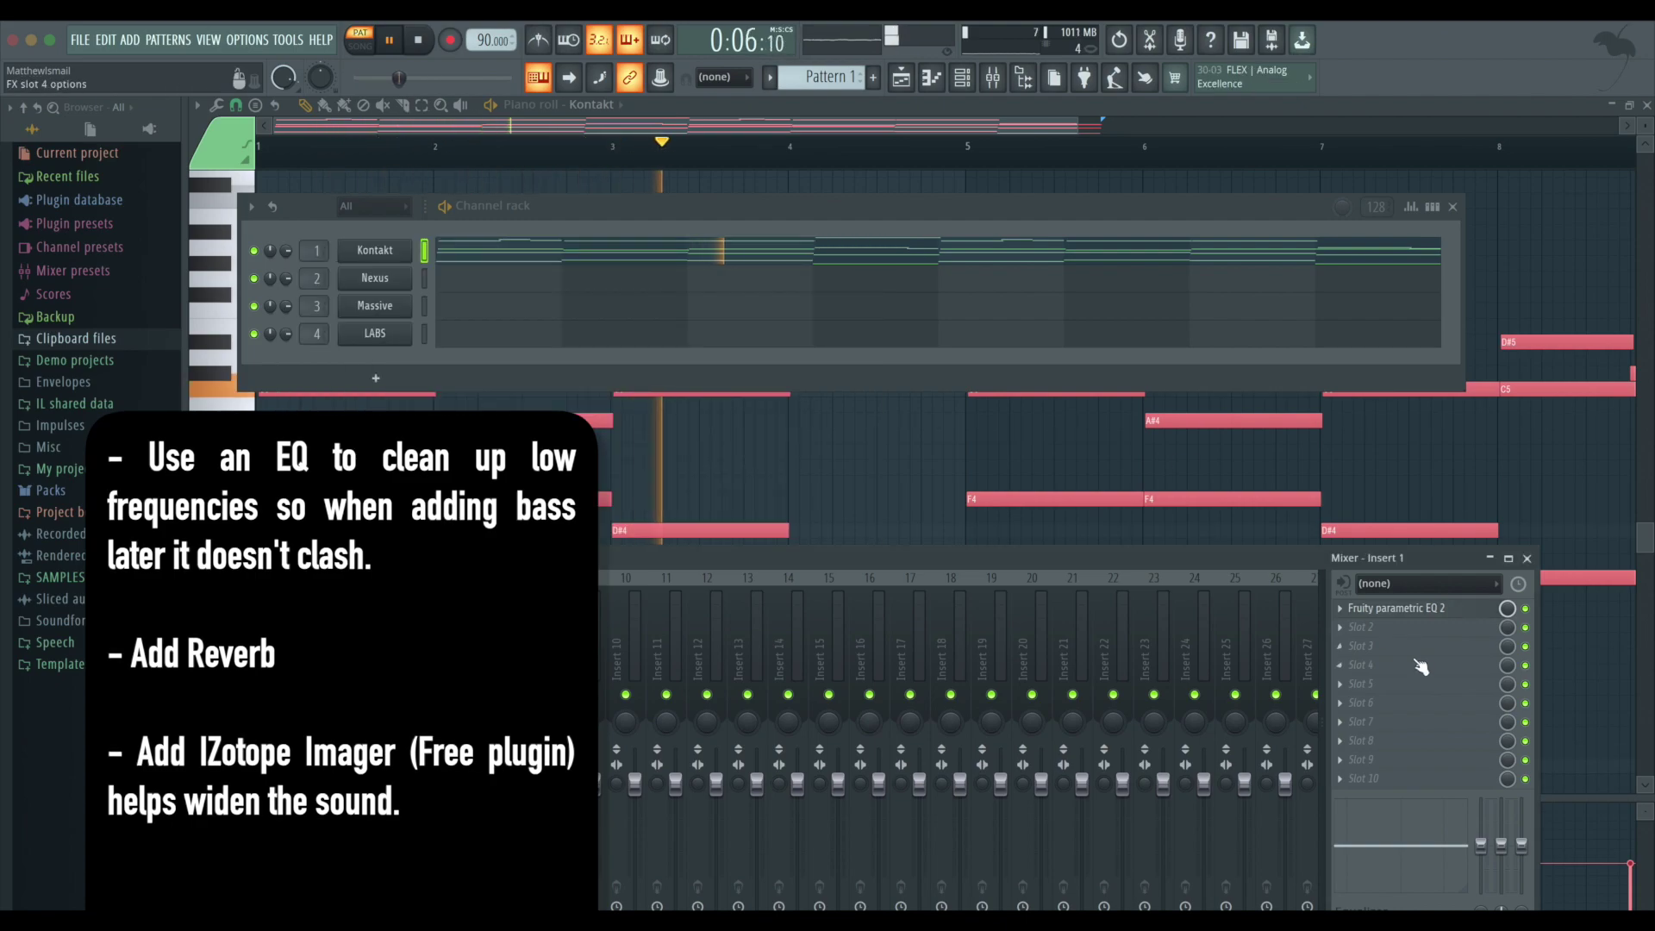
# - Load a second Fruity Parametric EQ 2 in slot 2 of Insert 1 with its lowest band cut
pyautogui.click(1348, 627)
pyautogui.click(1105, 851)
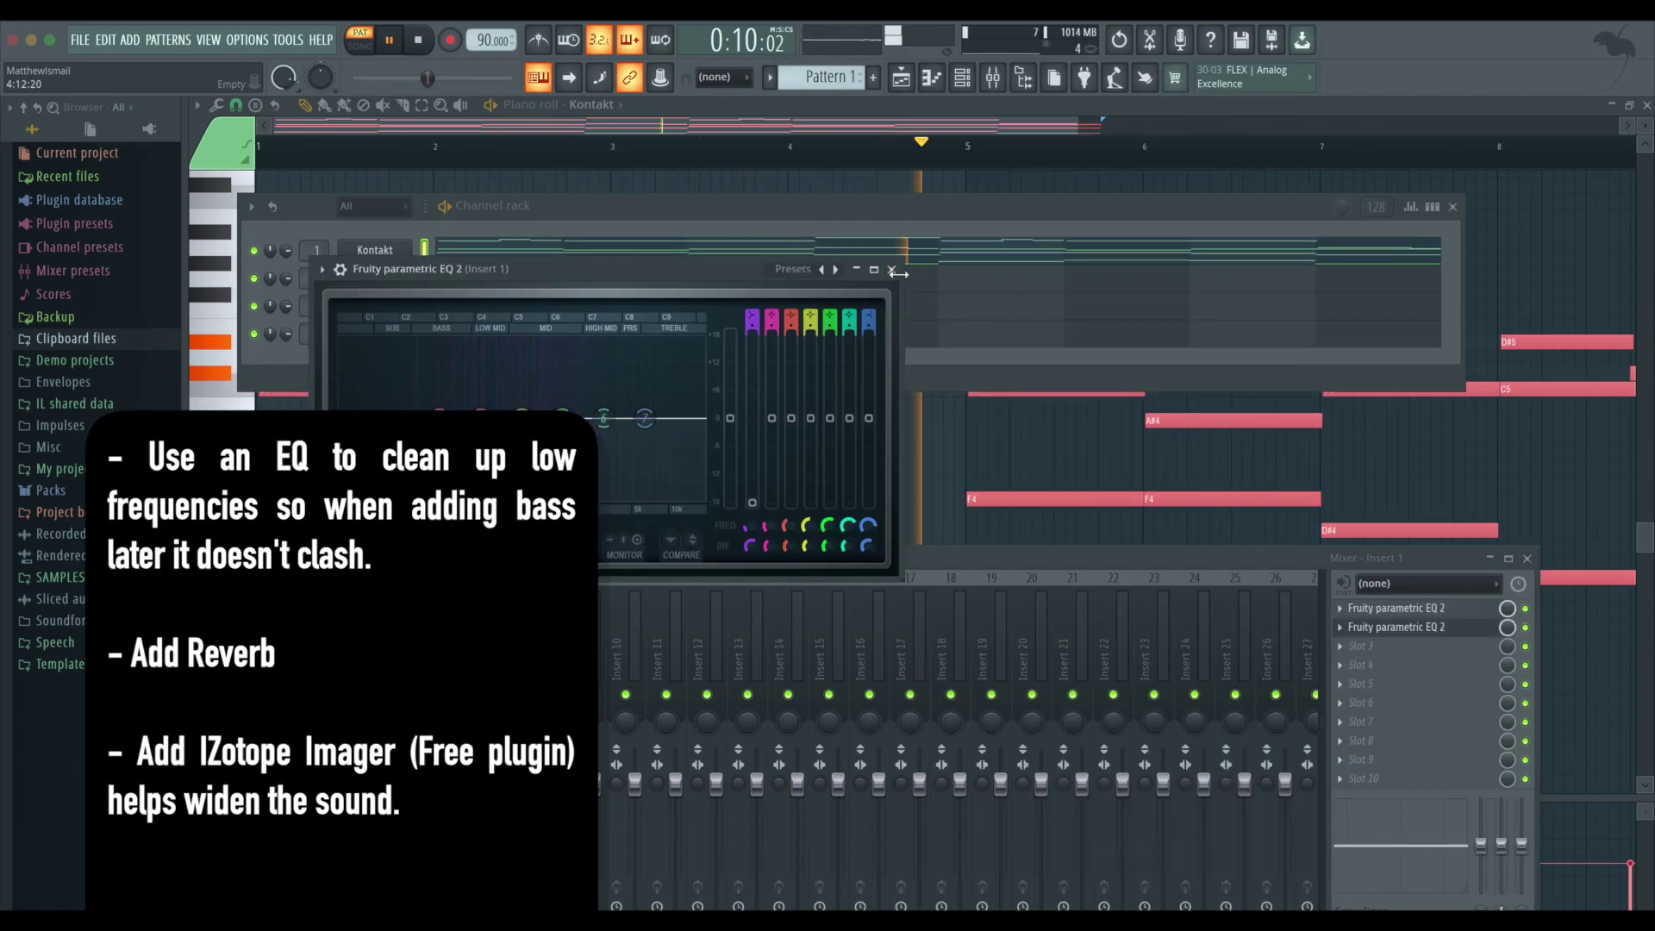
pyautogui.click(892, 270)
# - Load Ozone Imager 2 in slot 3 of Insert 1 and widen the sound with a width of 34%
pyautogui.click(1348, 647)
pyautogui.click(1145, 747)
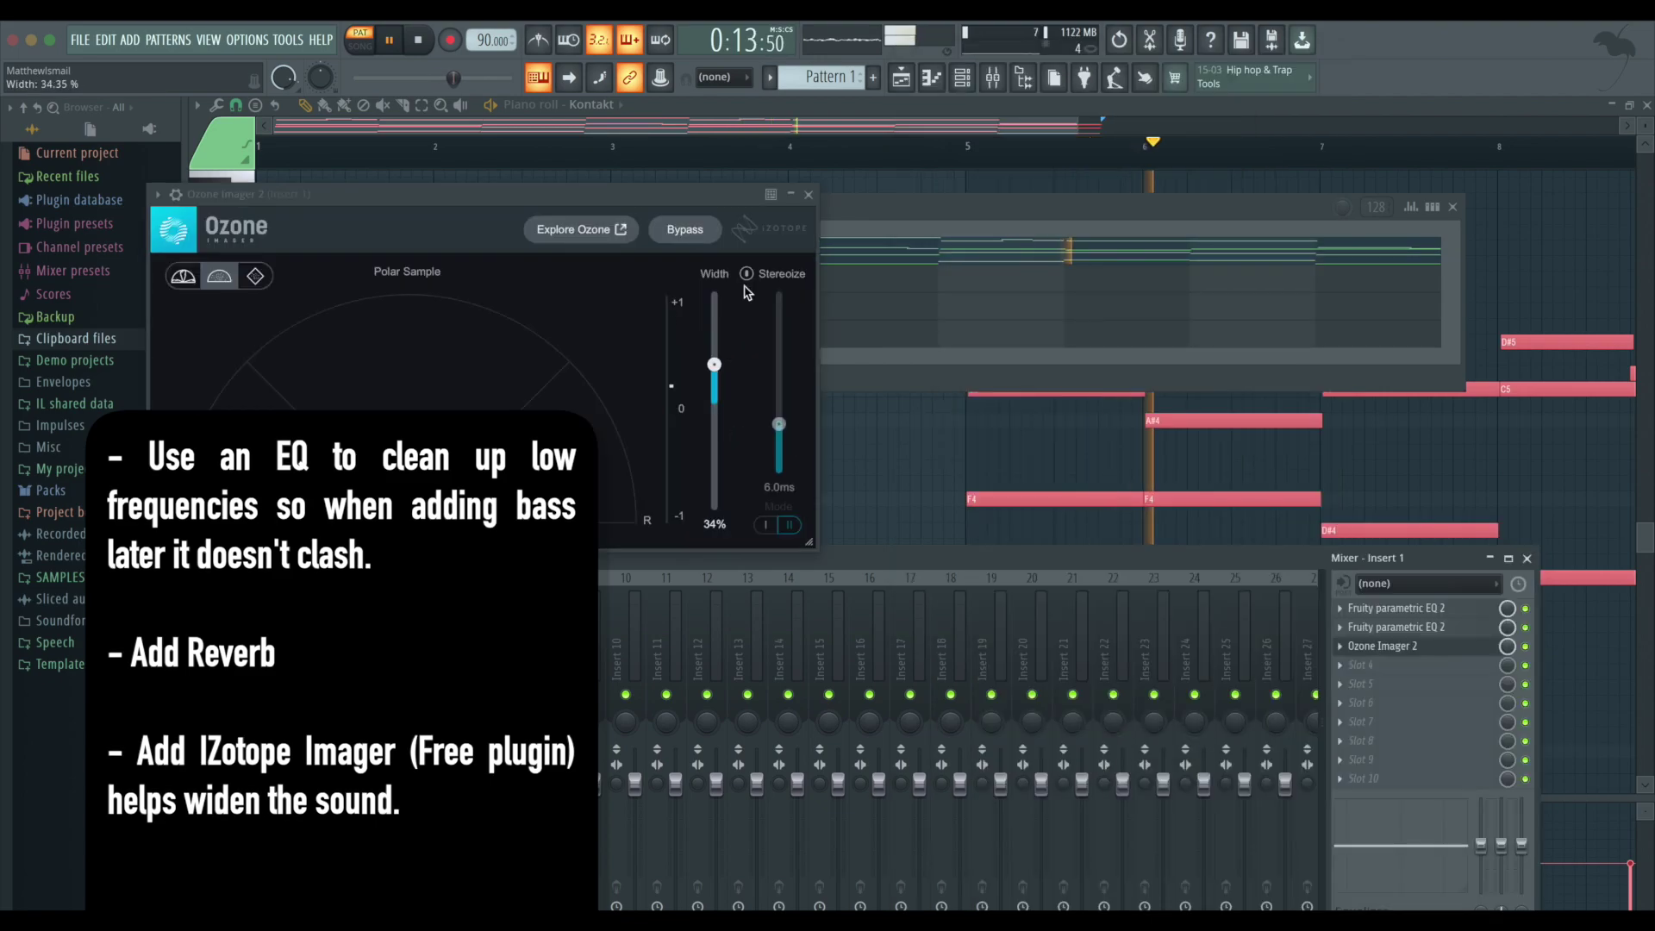
pyautogui.click(808, 195)
# - Load Fruity Reeverb 2 in slot 4 of Insert 1 with the Cathedral preset and a wet level of 52%
pyautogui.click(1356, 664)
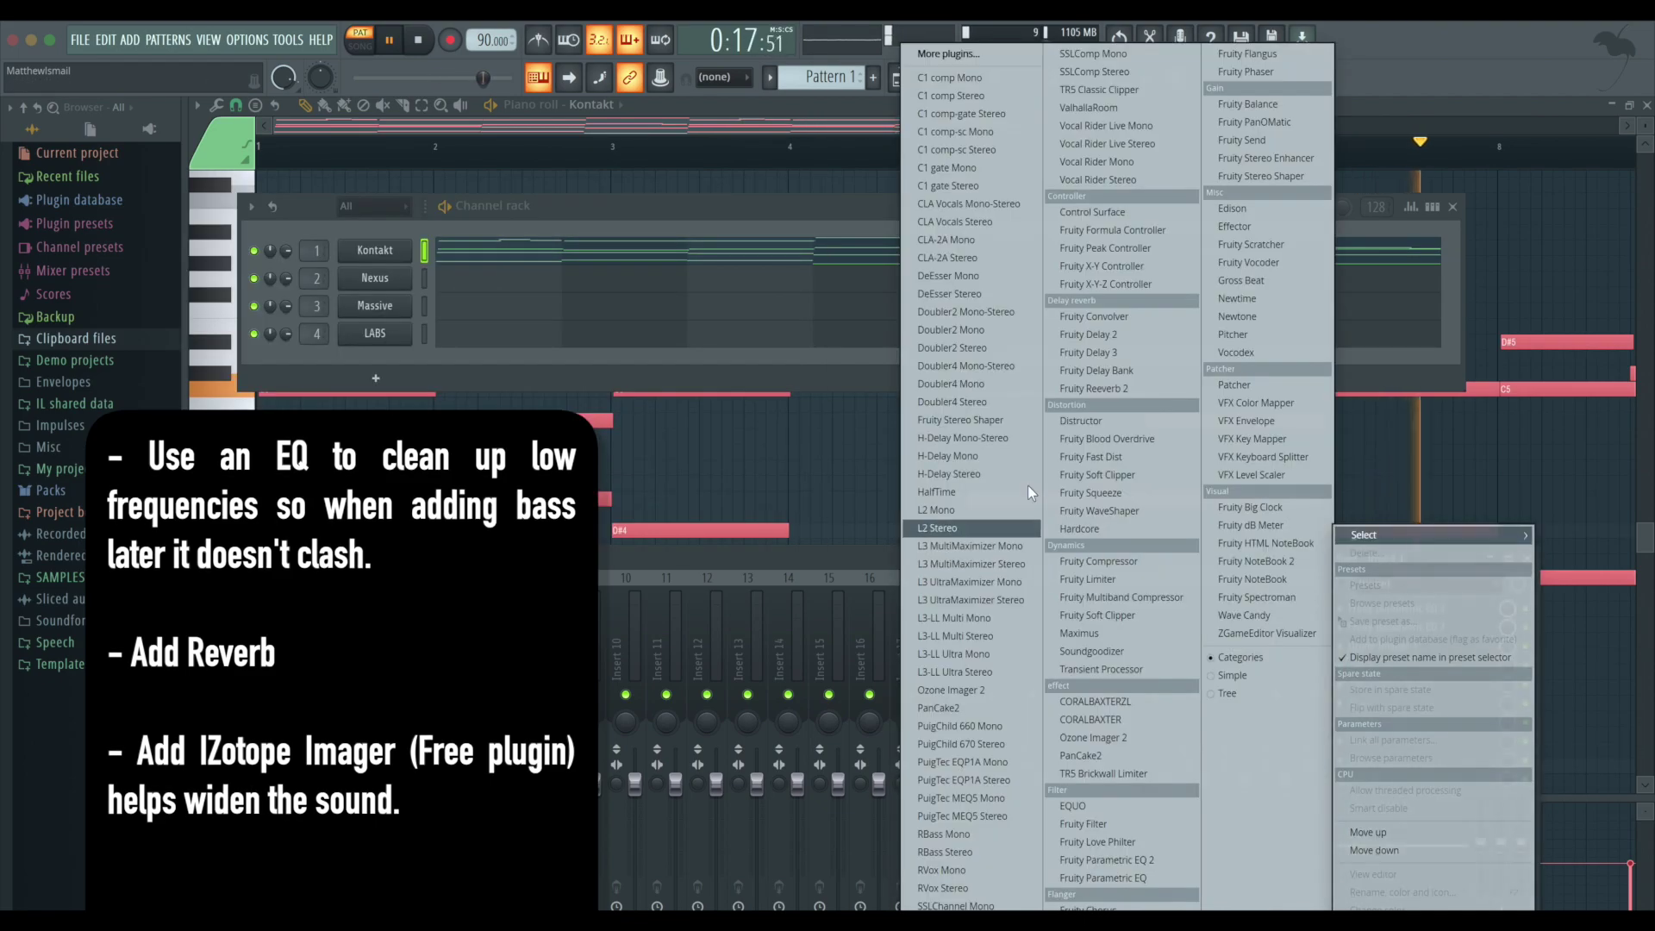
pyautogui.click(1069, 384)
pyautogui.click(806, 317)
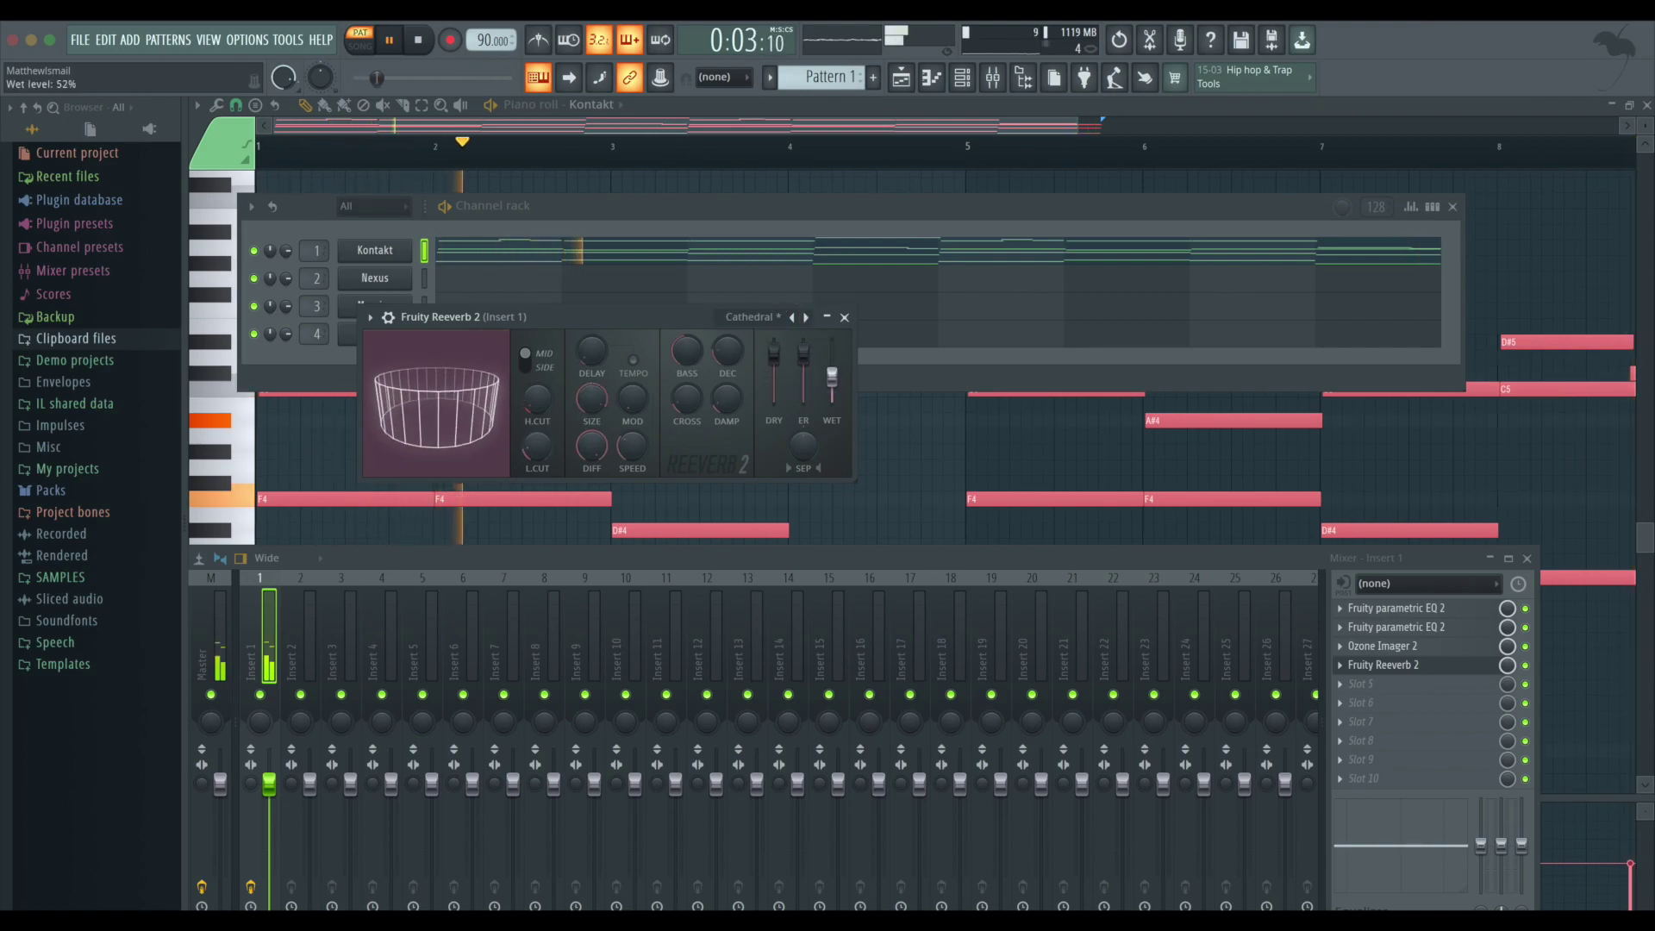
pyautogui.click(845, 317)
pyautogui.click(1378, 683)
pyautogui.moveTo(1422, 535)
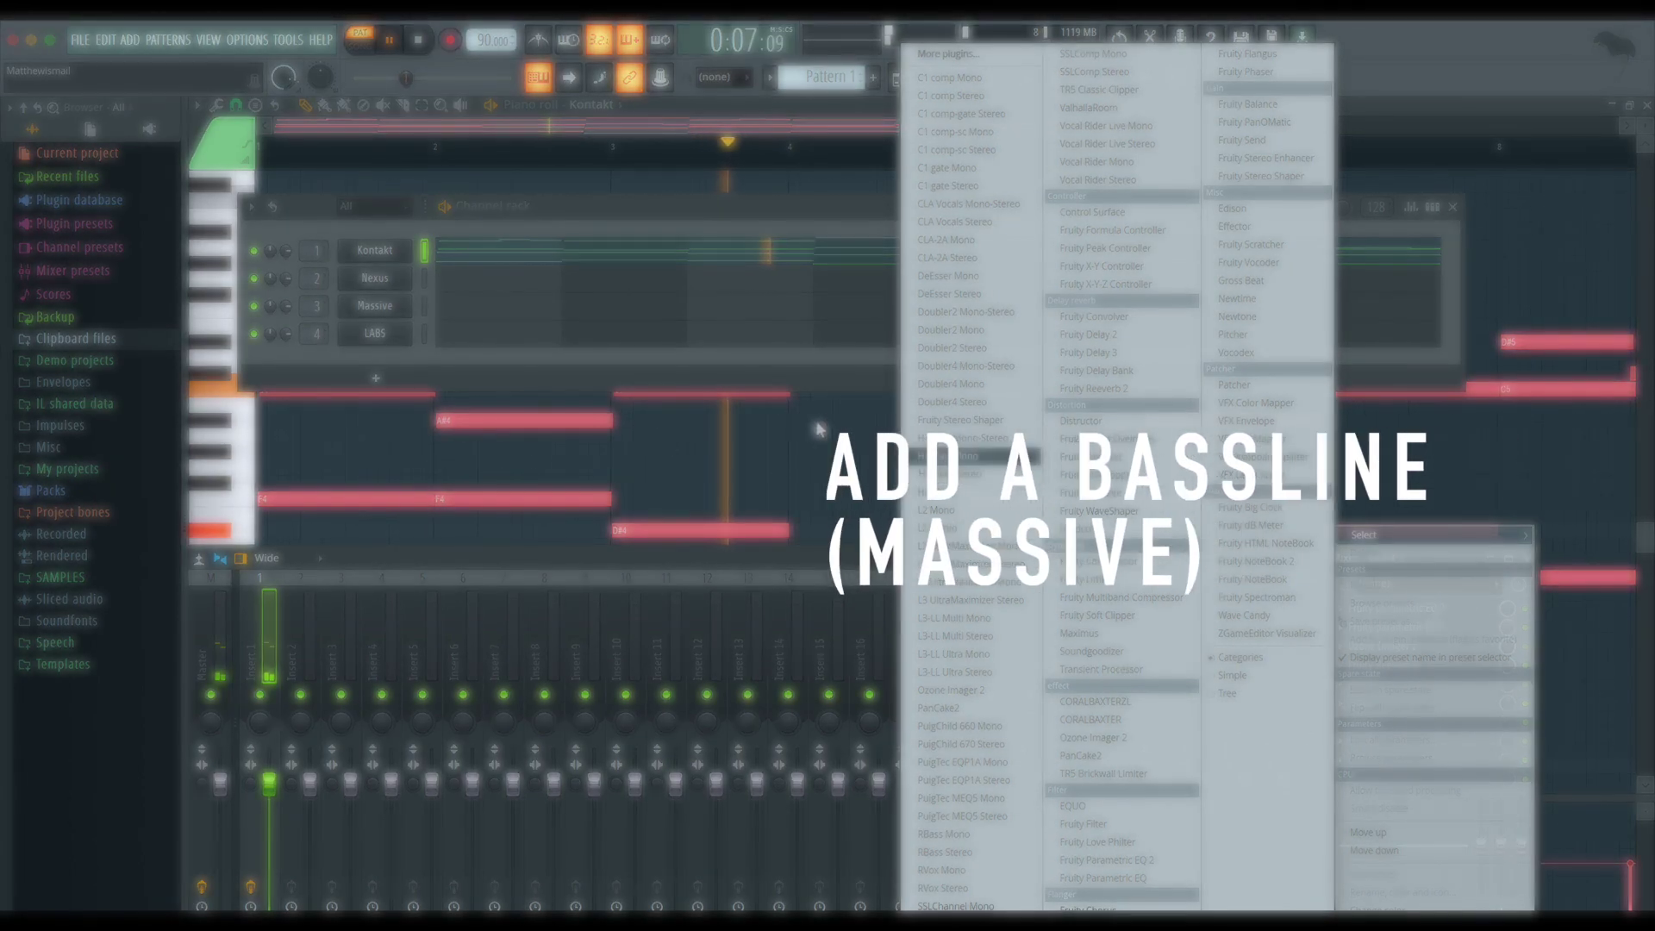
pyautogui.click(574, 216)
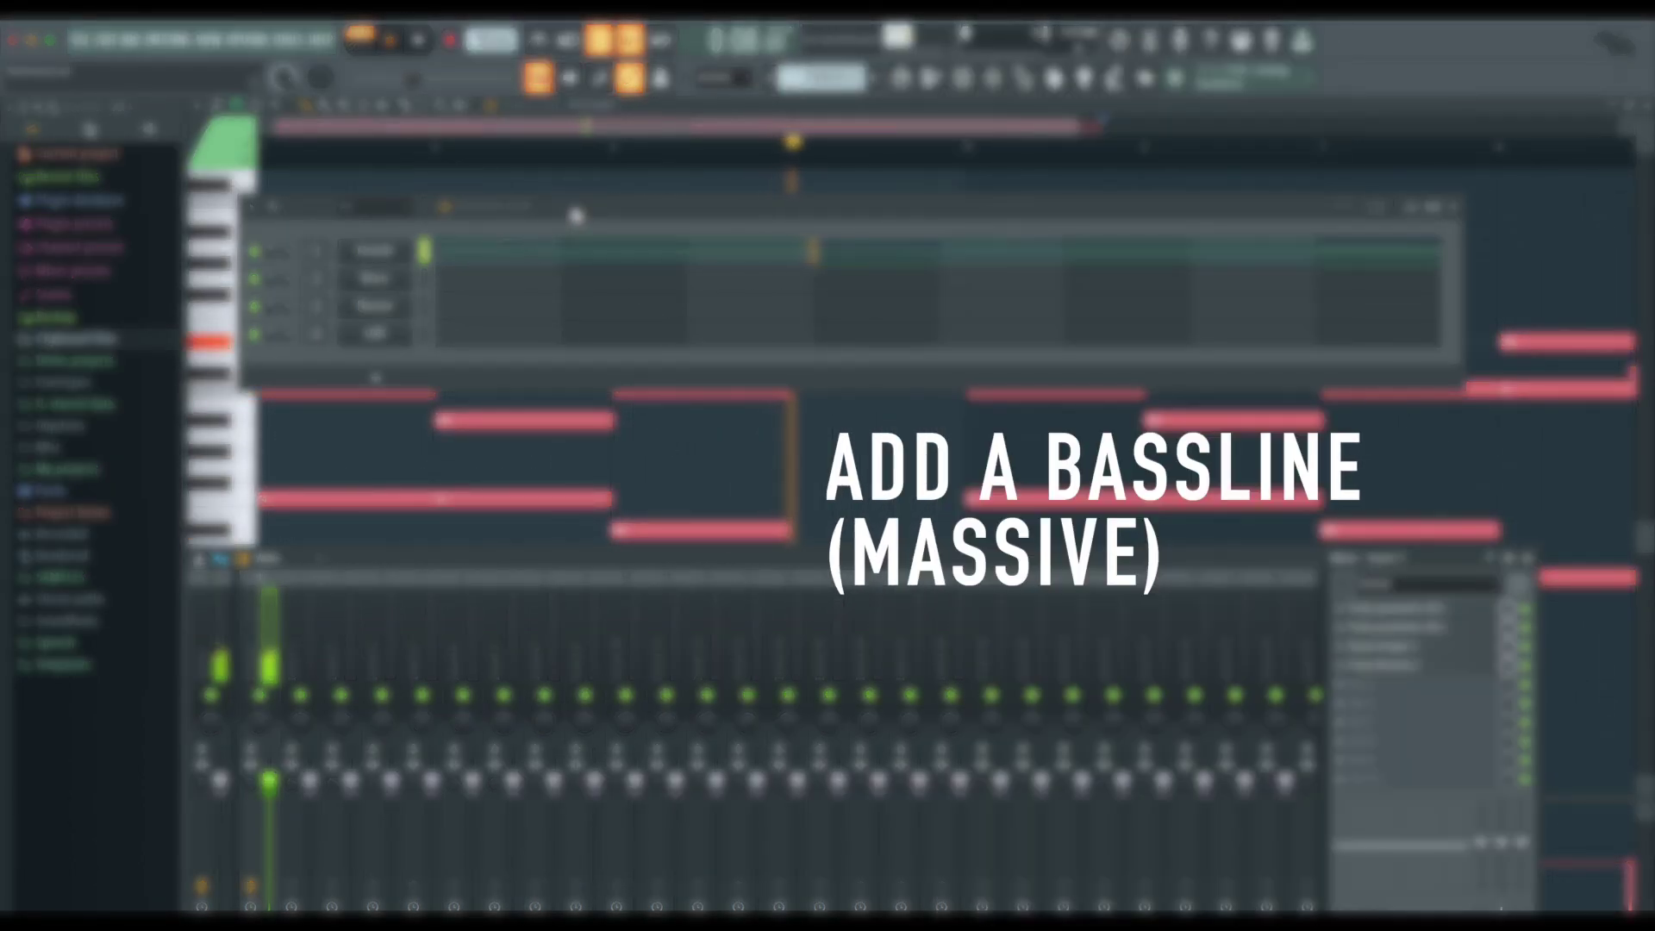
# - Open the Massive channel and load the BS Rambo preset from the OVO Future RNB V.2 bank
pyautogui.click(370, 312)
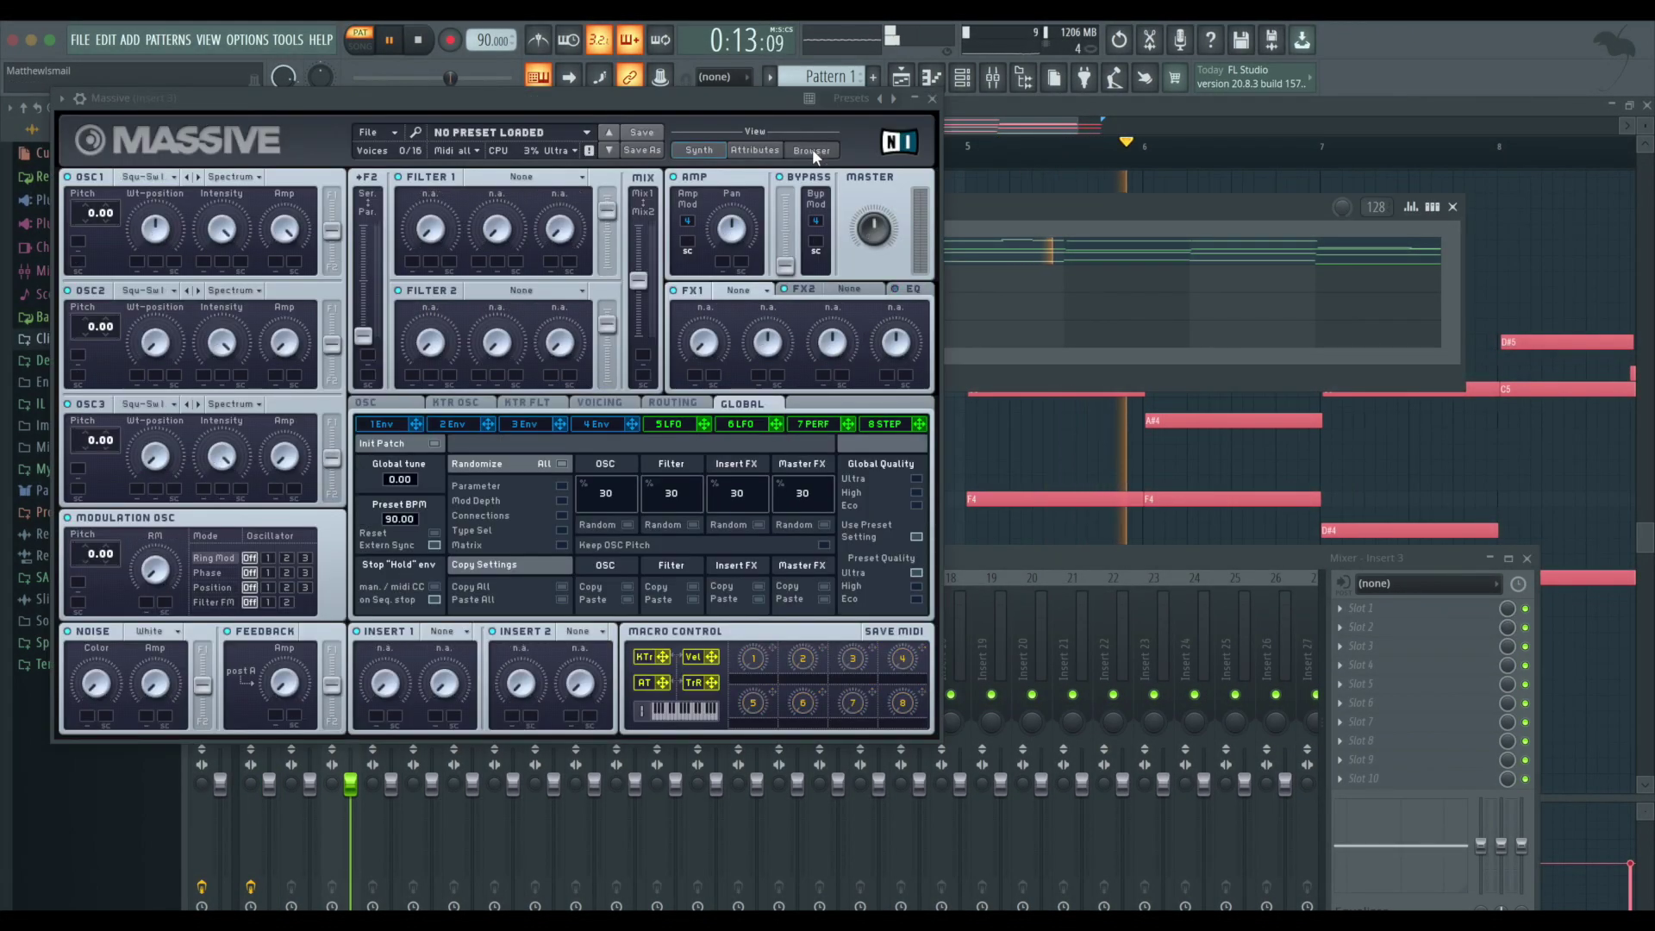
pyautogui.click(812, 150)
pyautogui.click(171, 433)
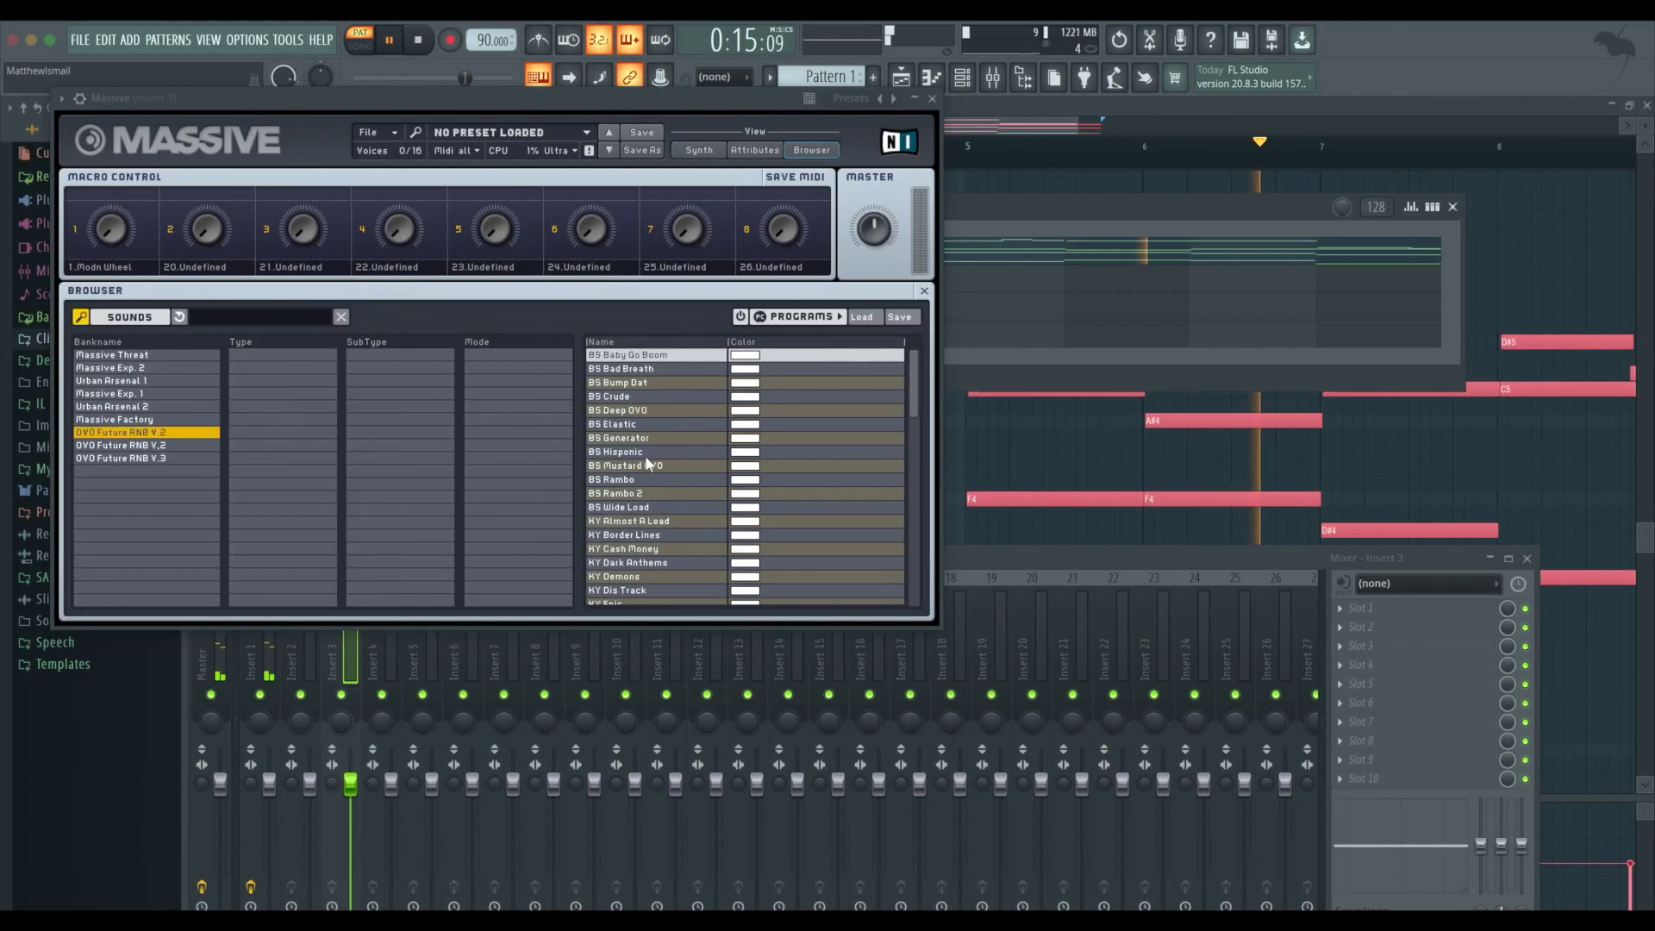
pyautogui.click(625, 479)
pyautogui.click(931, 101)
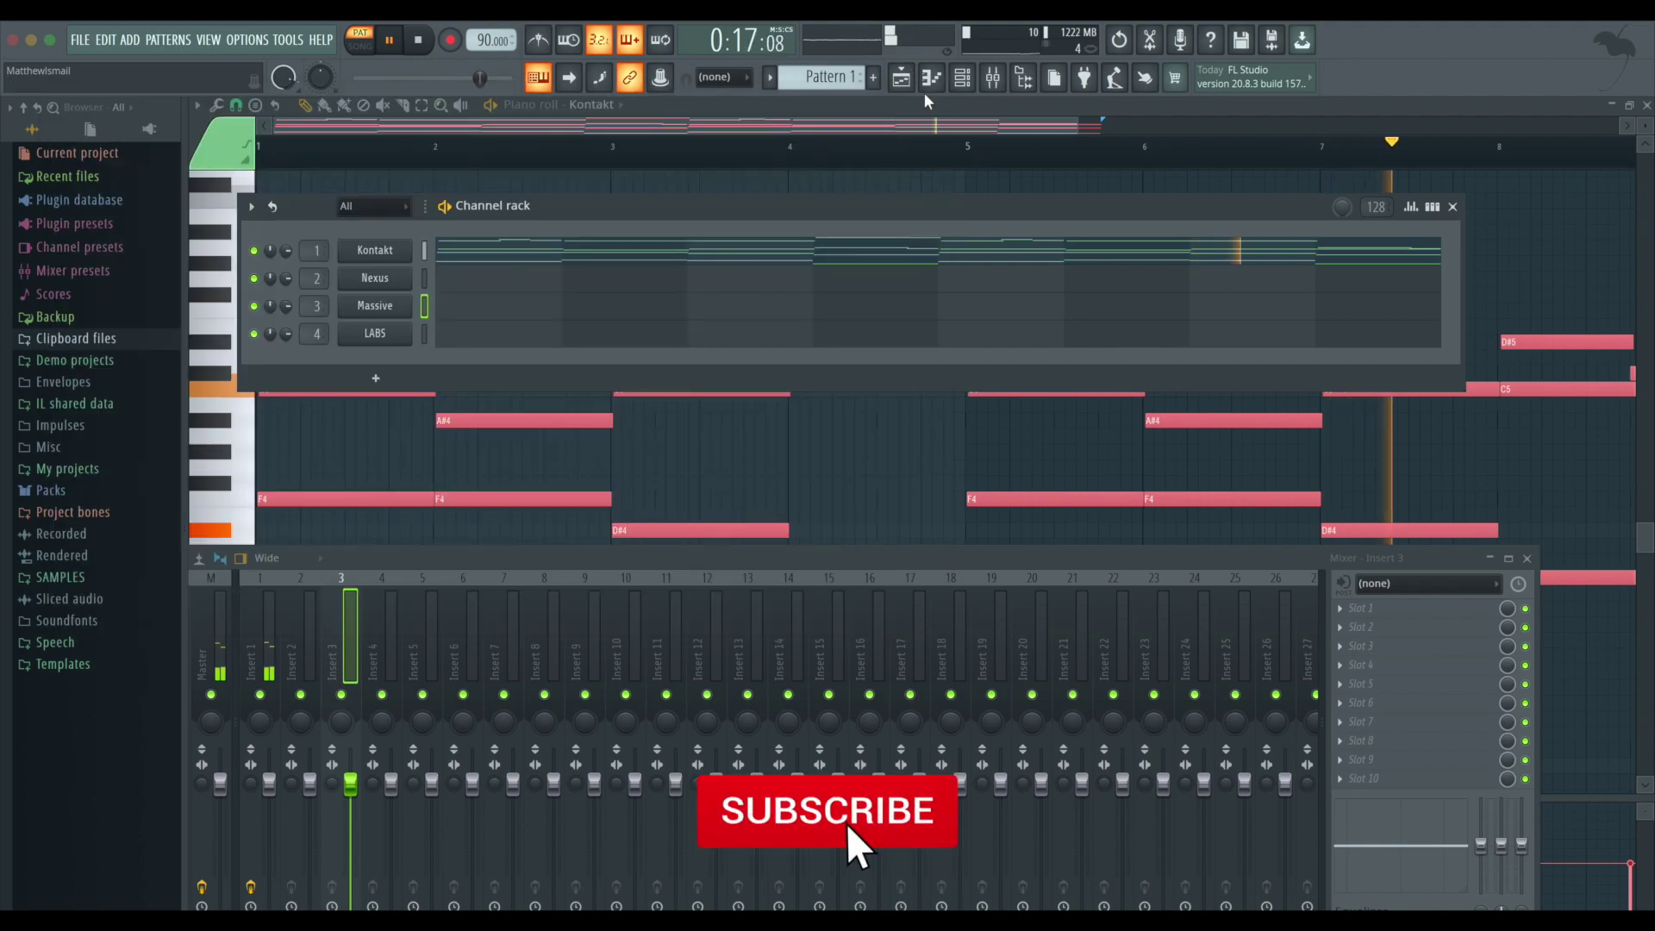
# - Start a bassline in Massive's piano roll with one-bar notes A#3 in bar 1 and C4 in bar 2
pyautogui.click(458, 303)
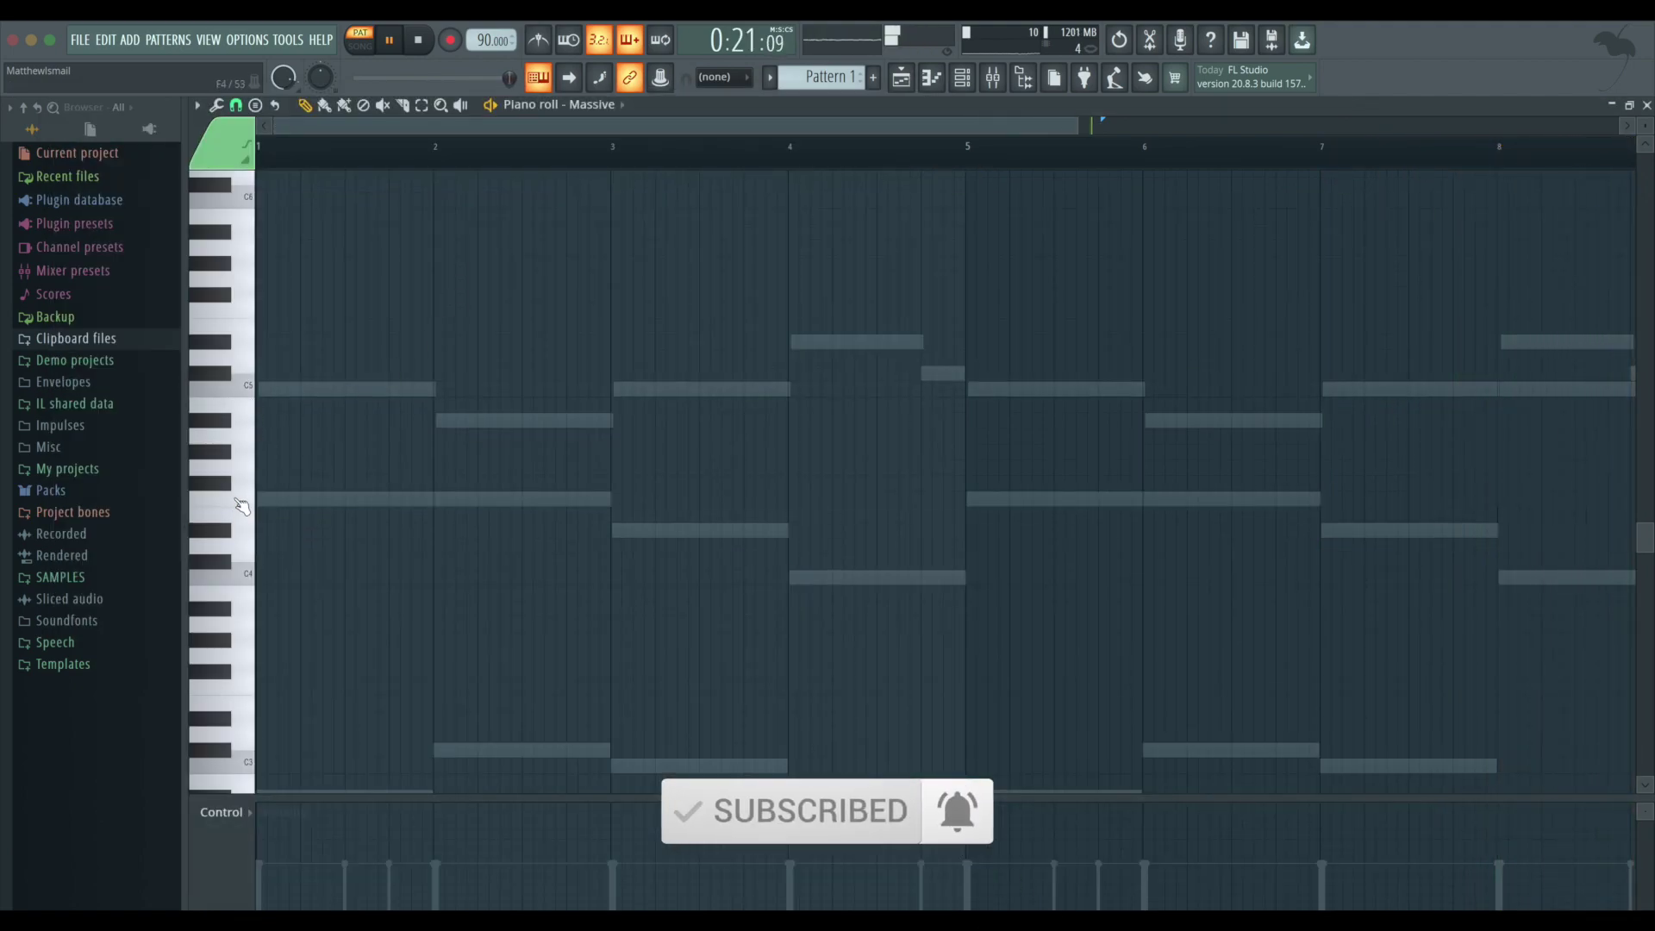
pyautogui.click(236, 591)
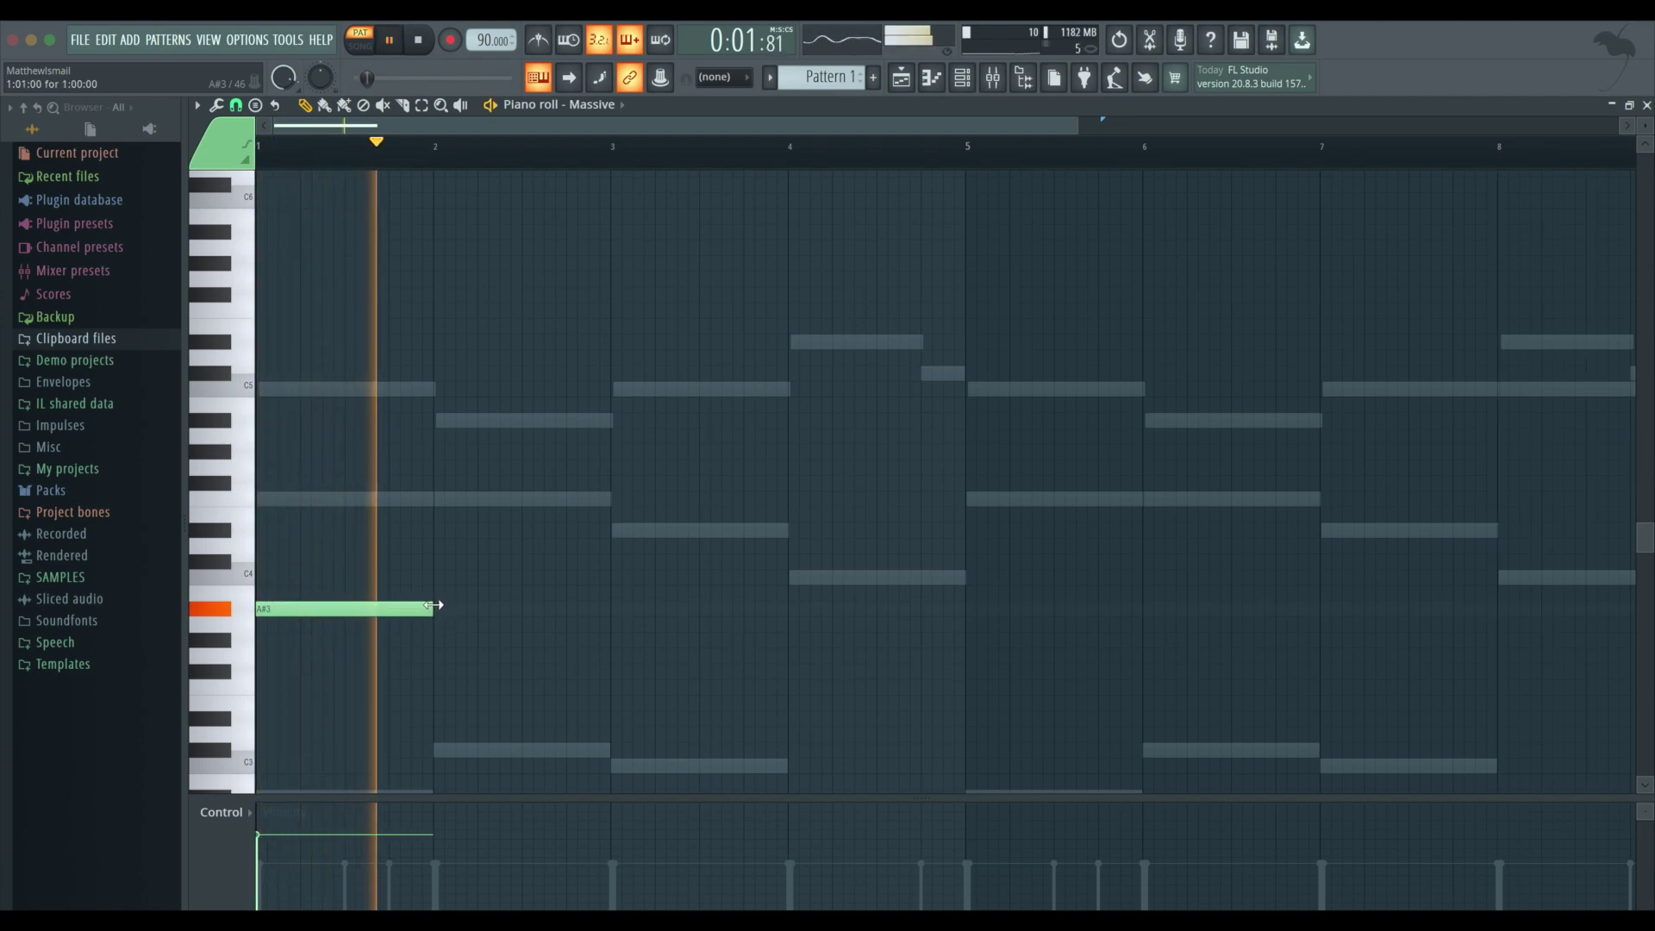
pyautogui.click(456, 593)
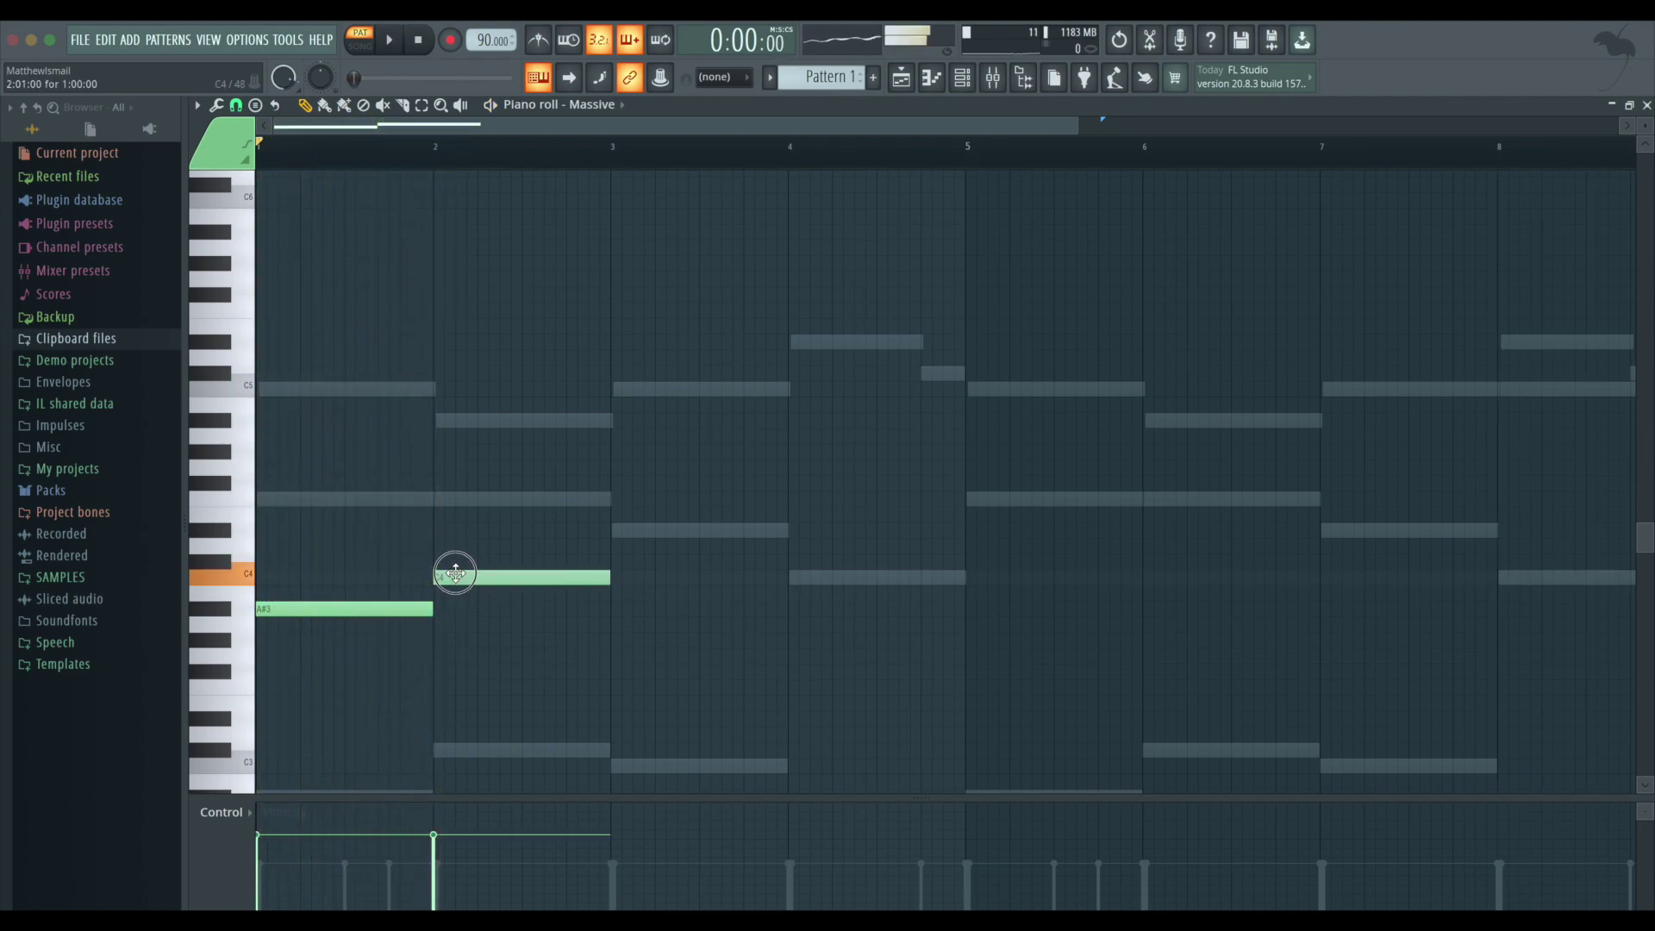
# - Raise the bar 1 bass note an octave, turn the C4 into a short C5 ending bar 1, and add a short C#5 starting bar 2
pyautogui.hotkey('ctrl', 'Up')
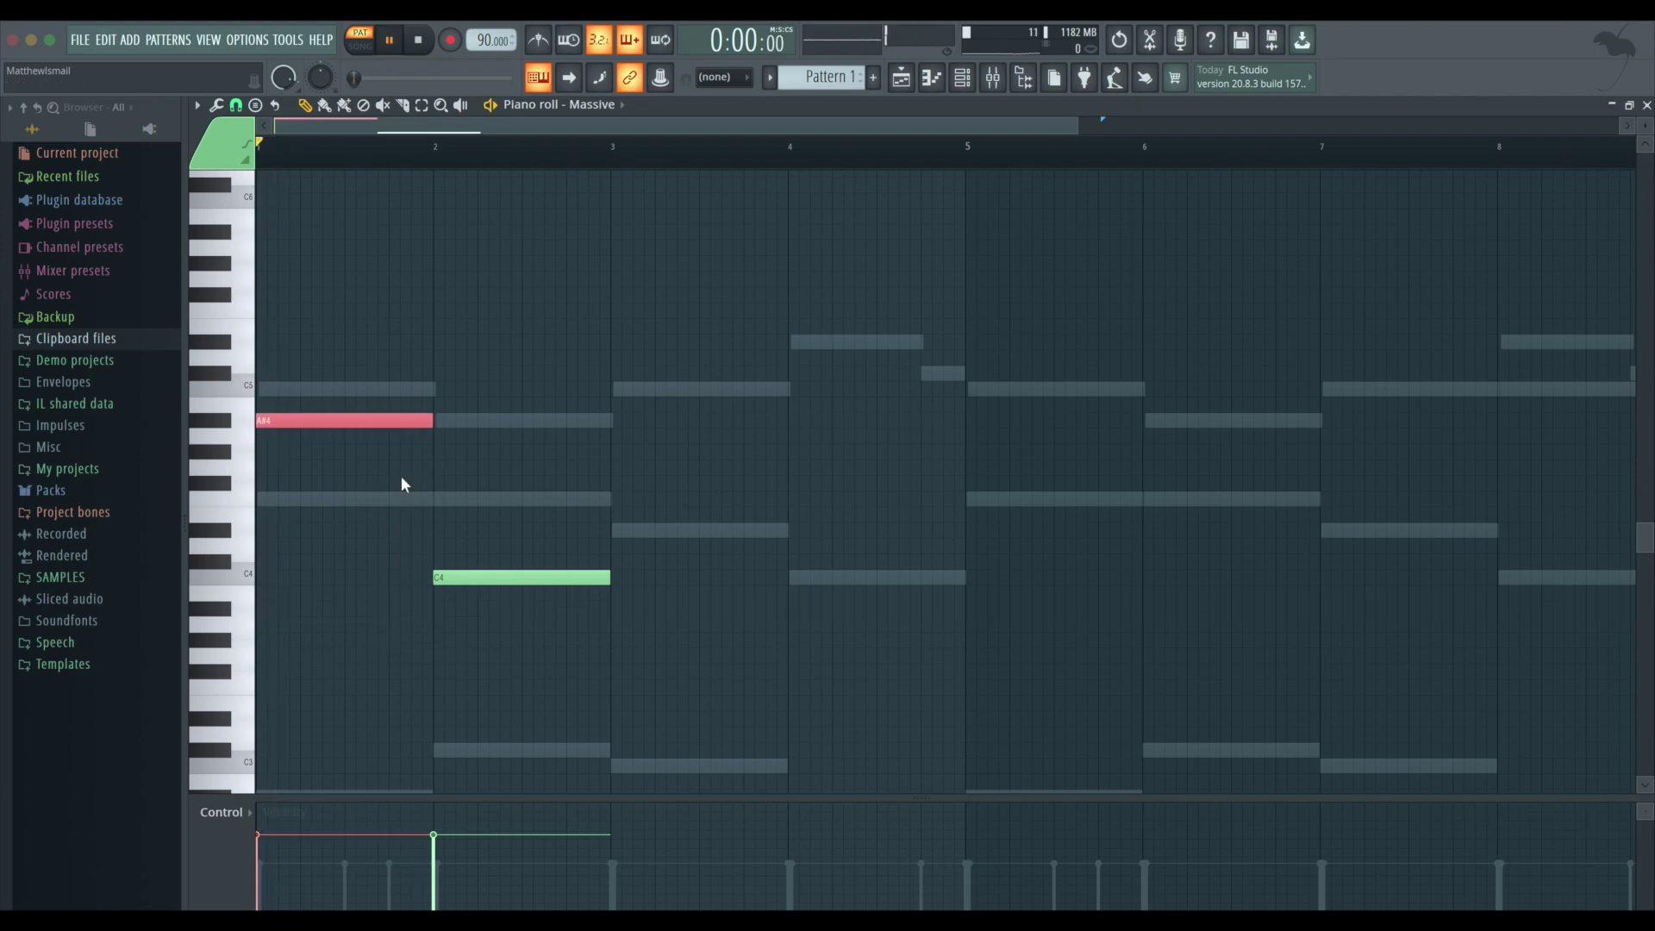
pyautogui.press('space')
pyautogui.moveTo(444, 578); pyautogui.dragTo(429, 385)
pyautogui.press('space')
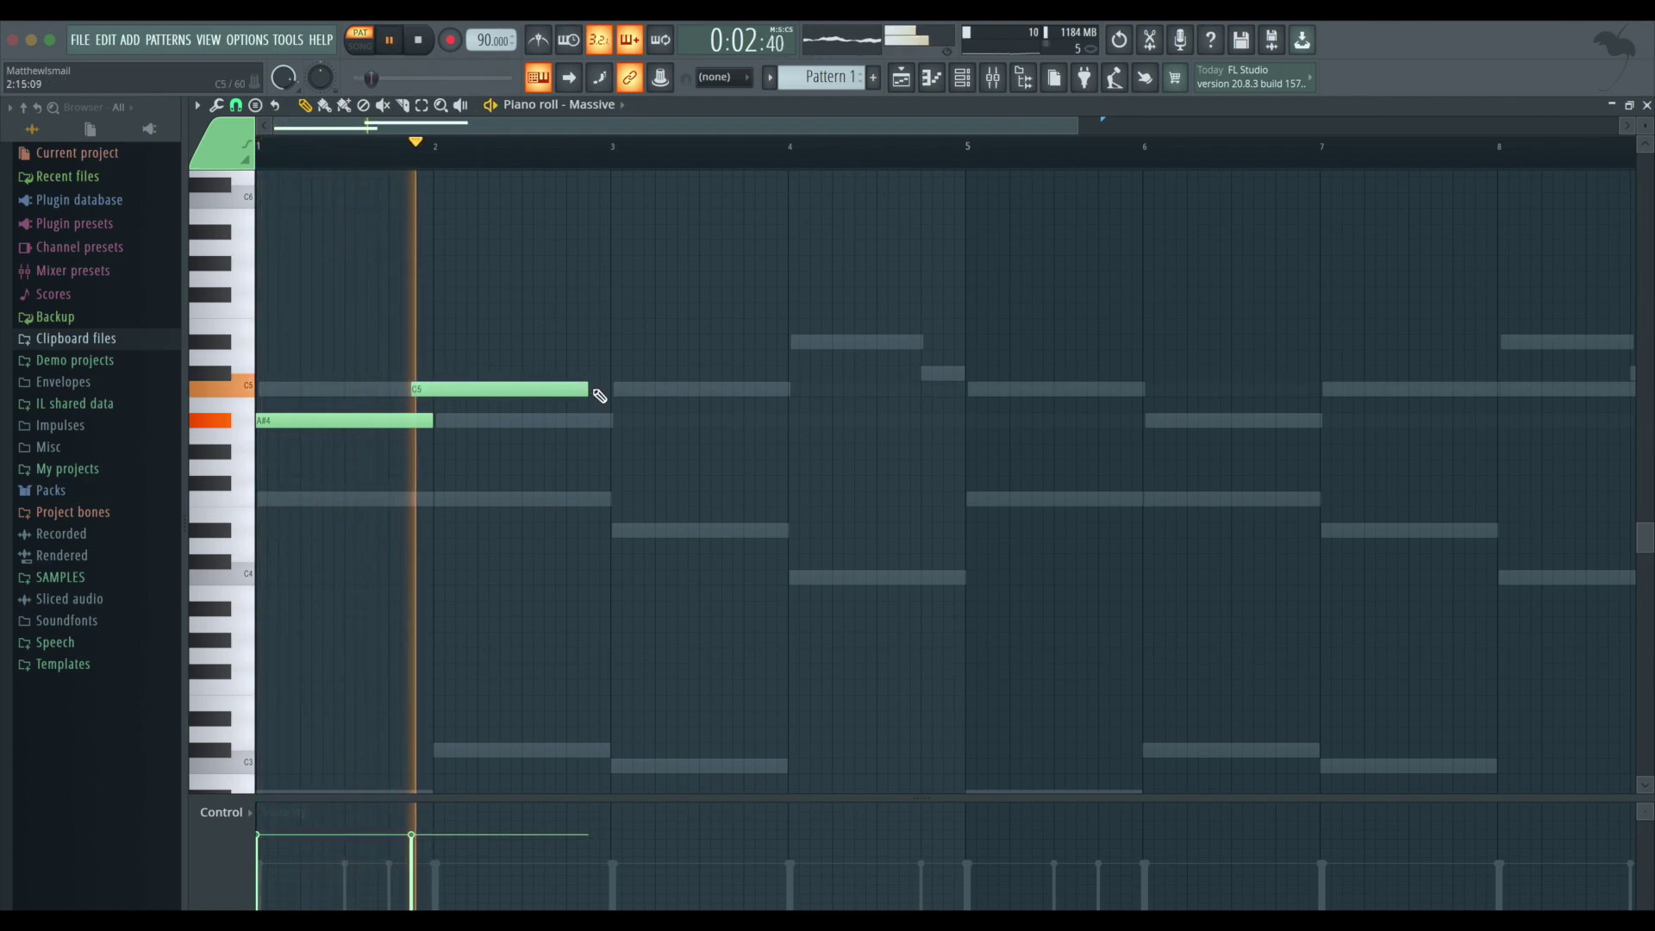
pyautogui.click(436, 373)
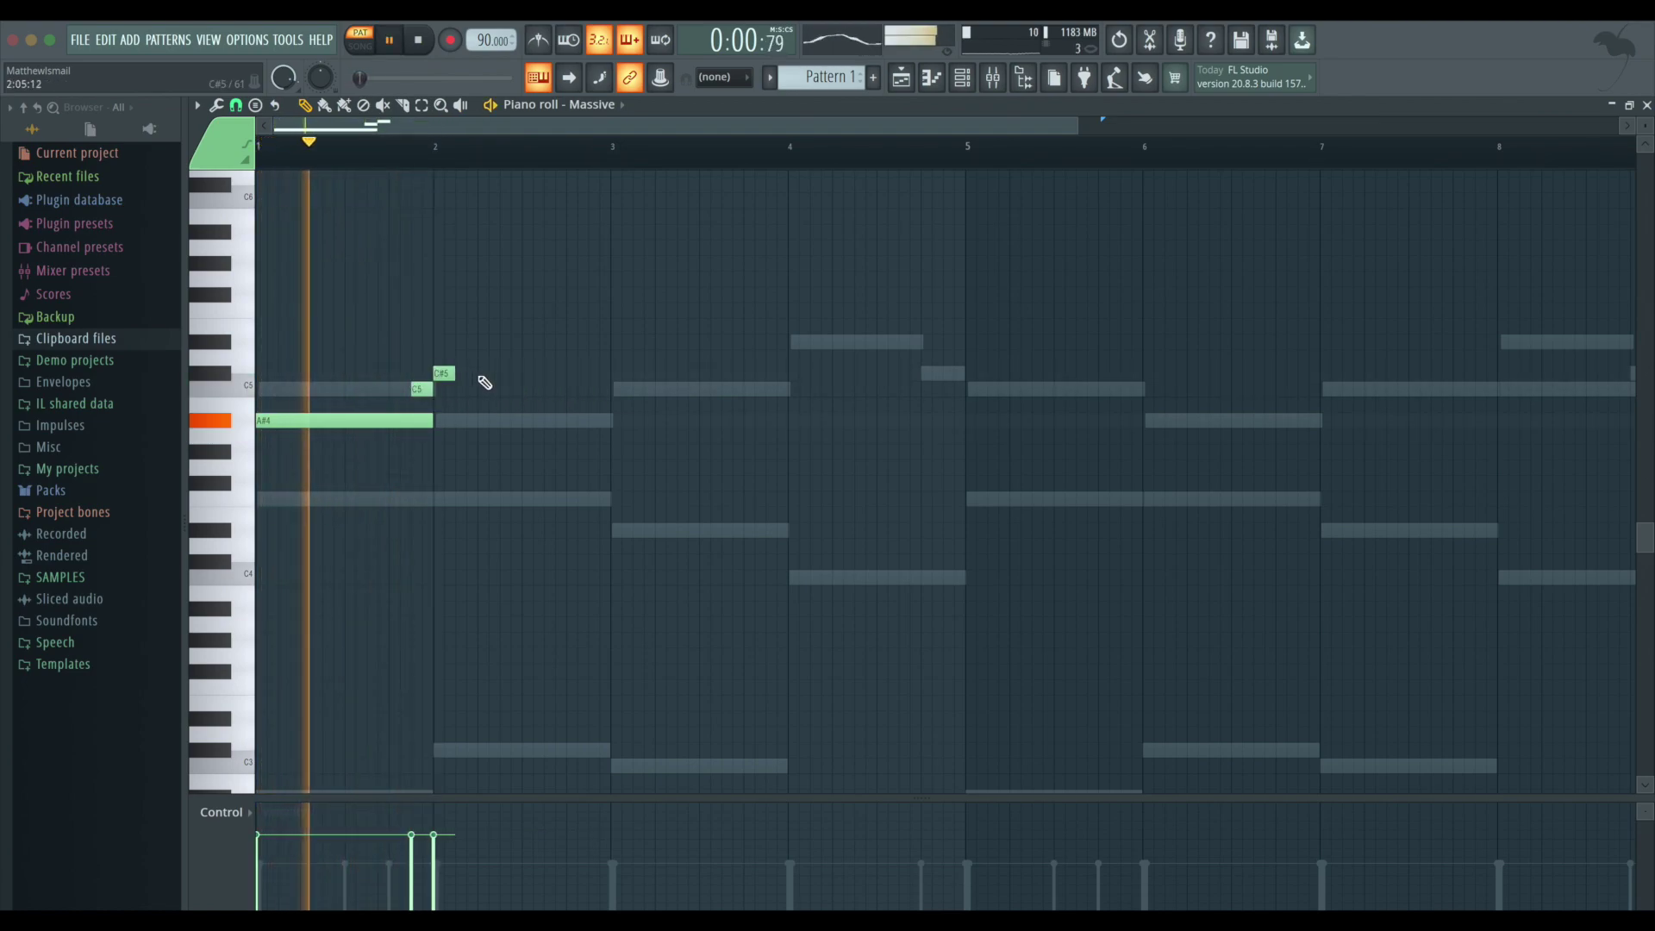
# - Stretch the C#5 bass note to fill bar 2 and trim the bar 1 A#4 to end where the short C5 starts
pyautogui.moveTo(453, 373); pyautogui.dragTo(603, 369)
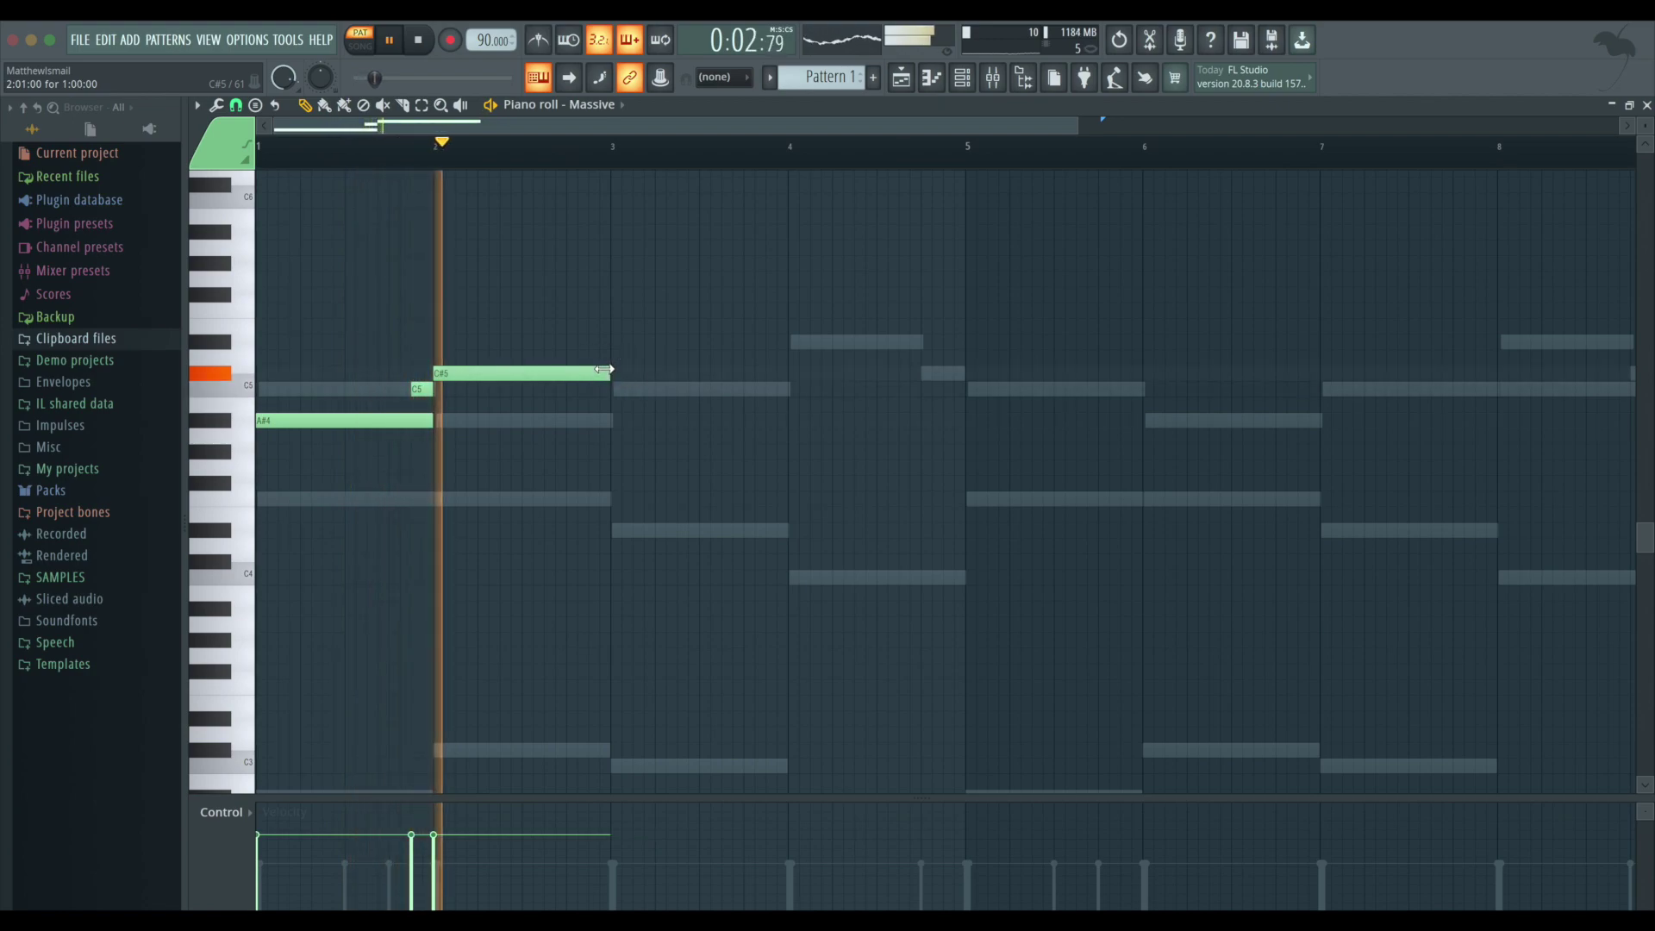
pyautogui.moveTo(432, 420); pyautogui.dragTo(412, 420)
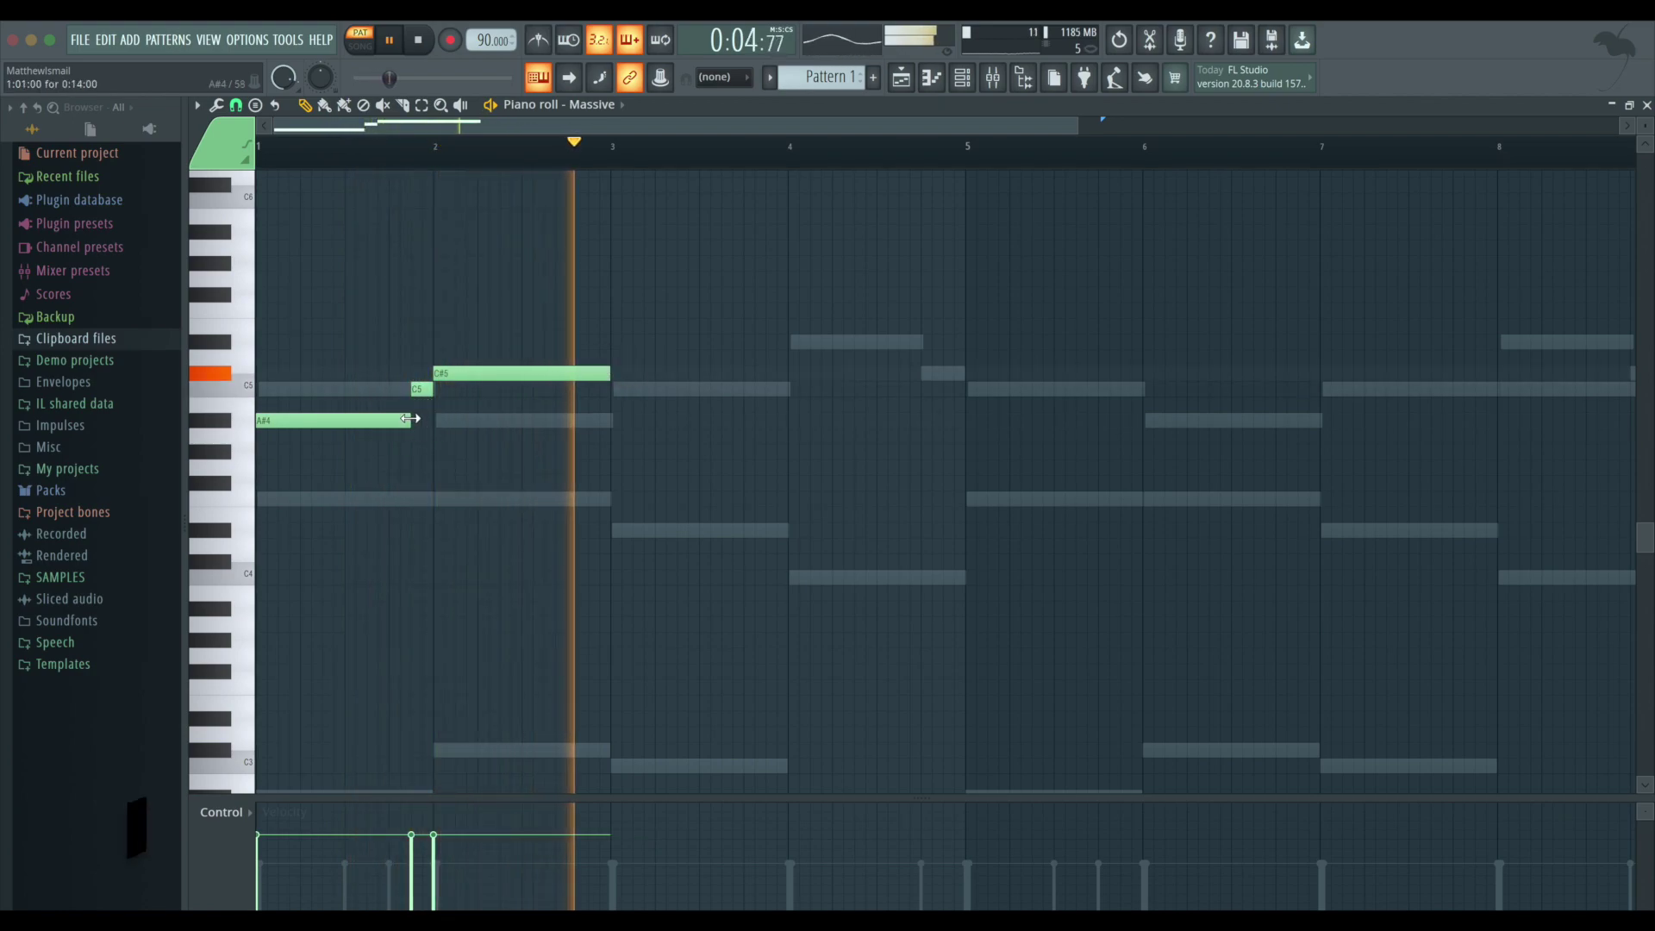
pyautogui.press('space')
# - Add a one-bar C5 in bar 3 and a one-bar F4 in bar 4 to the bassline
pyautogui.click(611, 435)
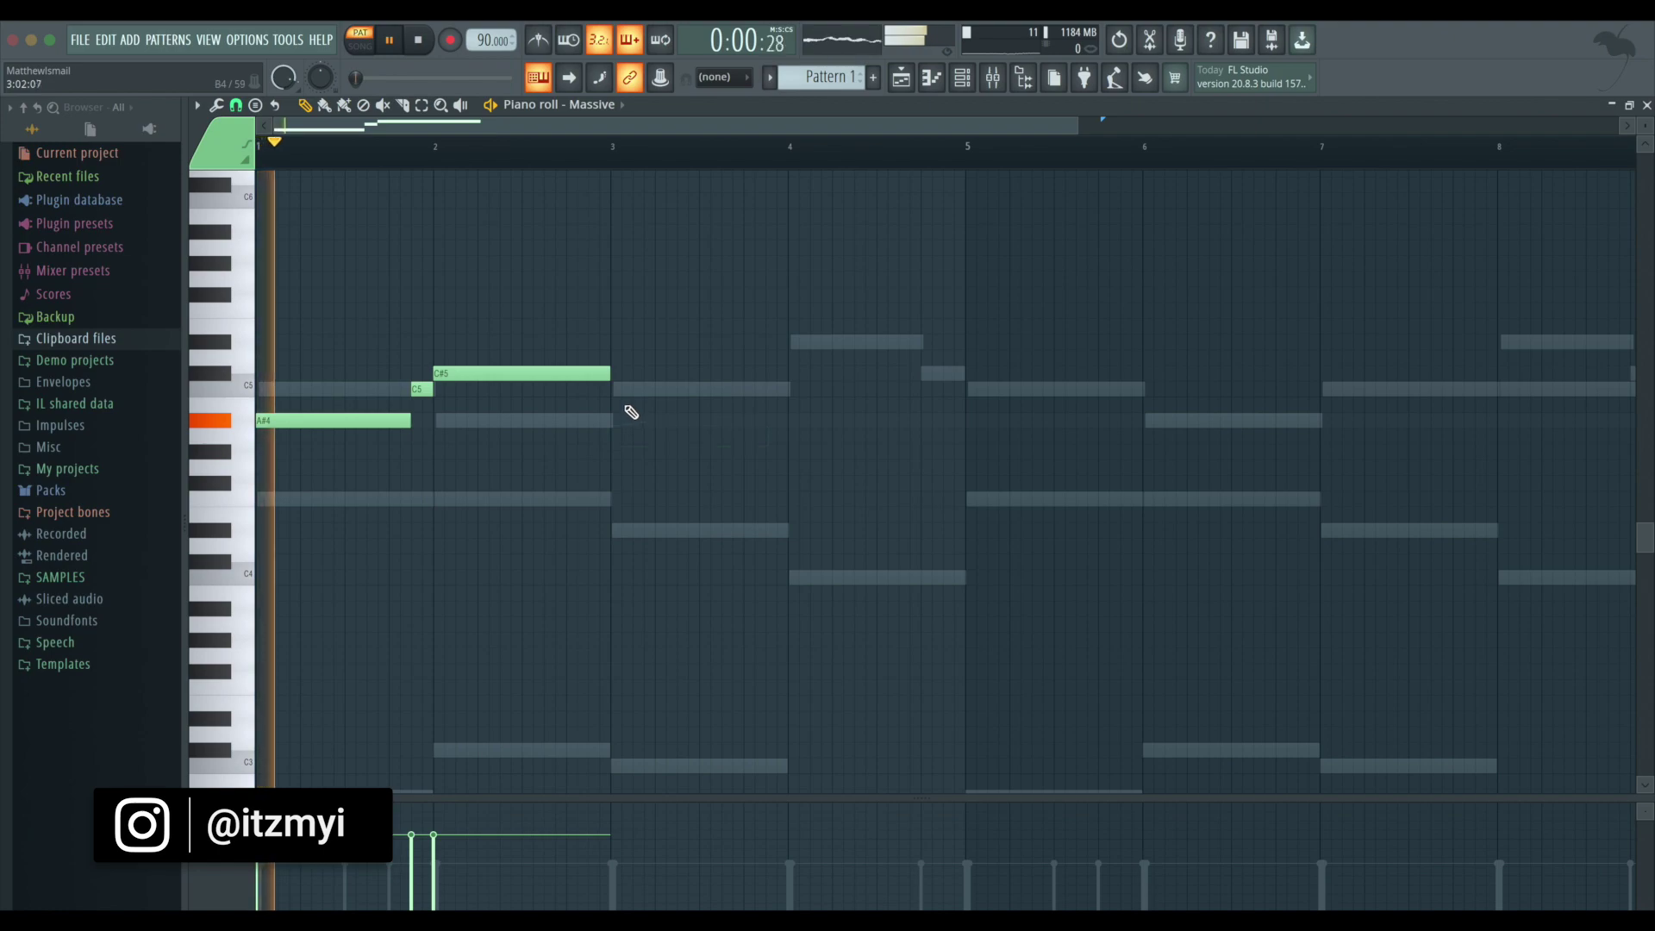
pyautogui.click(615, 388)
pyautogui.moveTo(764, 387); pyautogui.dragTo(781, 387)
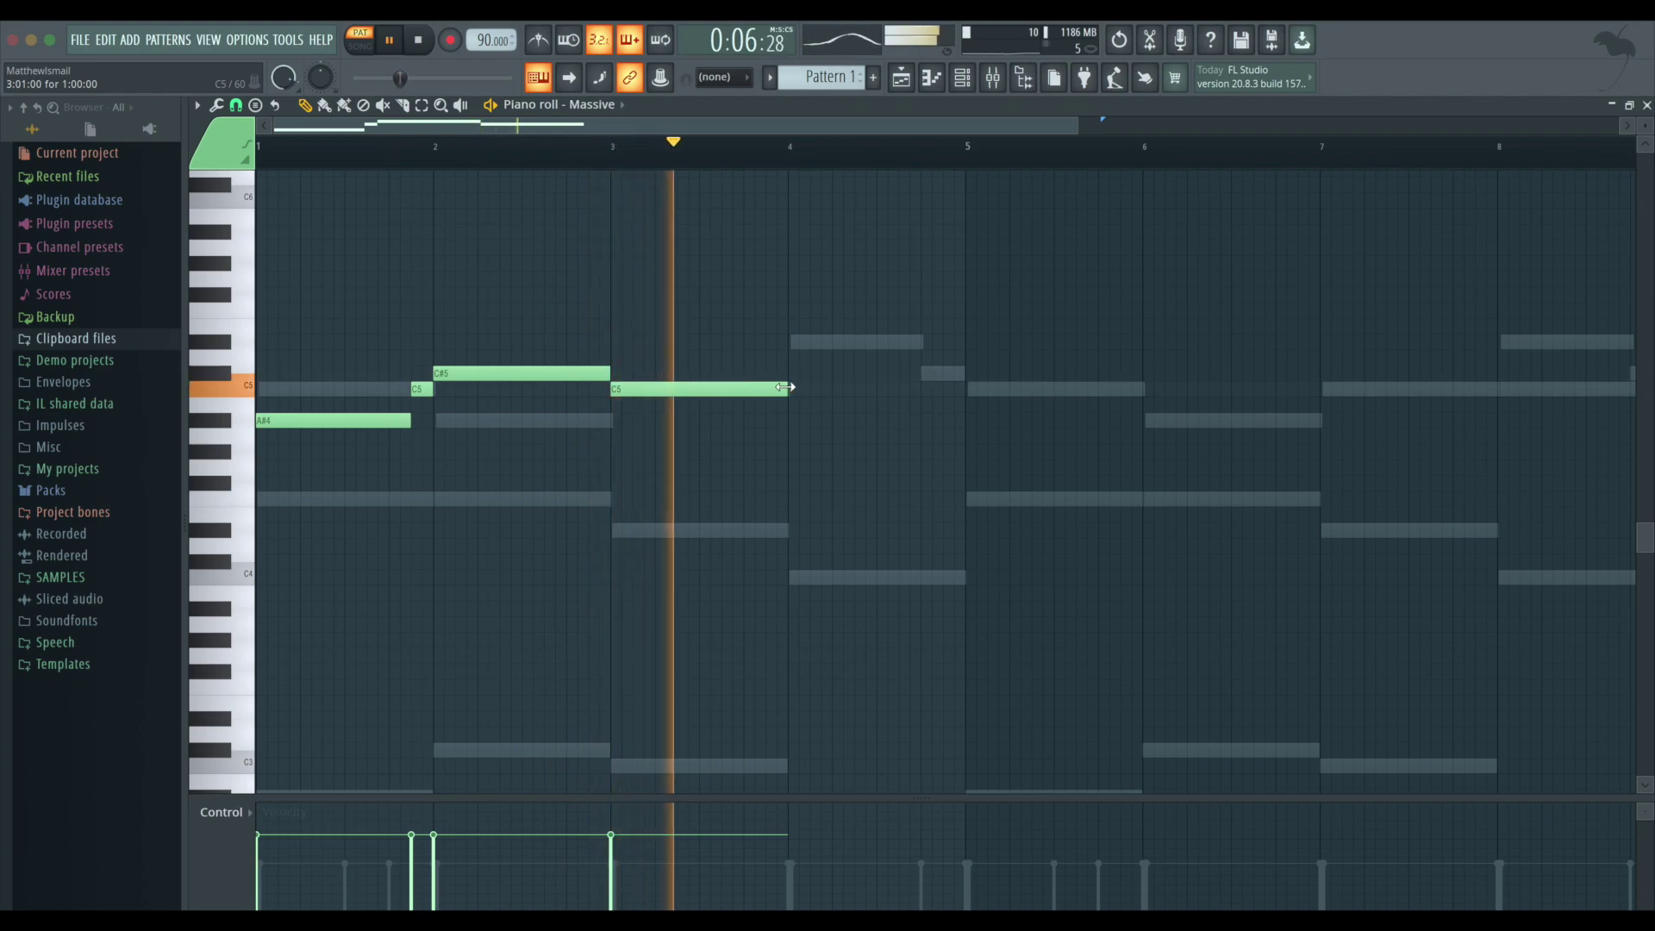
pyautogui.click(809, 450)
pyautogui.press('space')
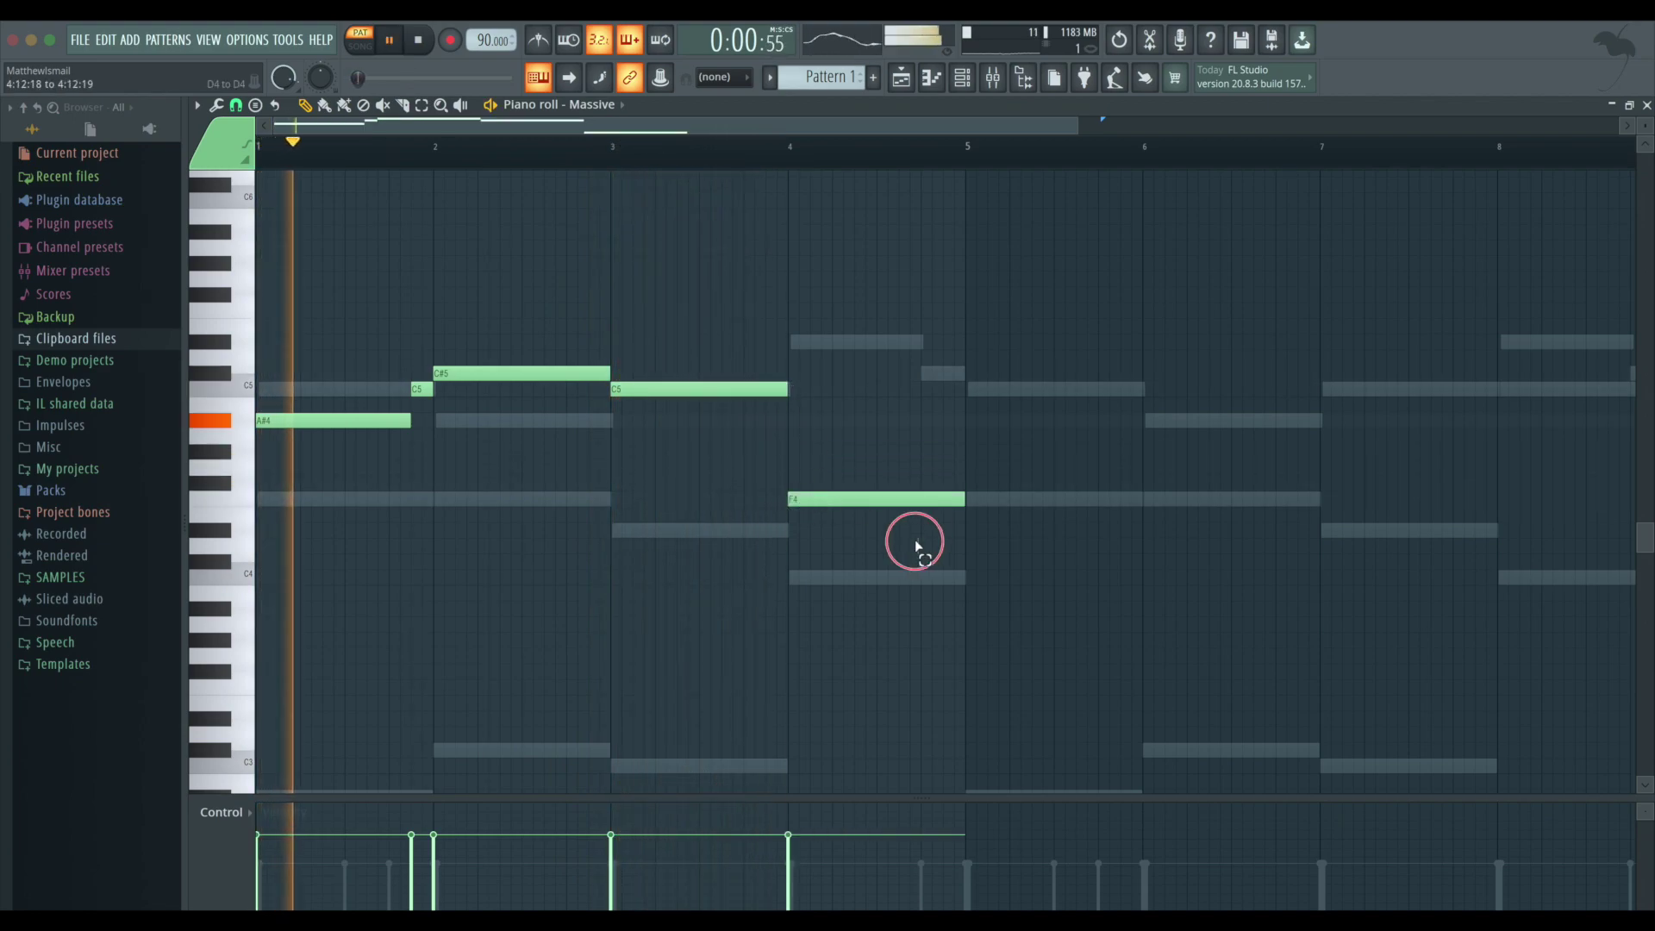
# - Duplicate the whole four-bar bassline into bars 5 to 8
pyautogui.hotkey('ctrl', 'a')
pyautogui.hotkey('ctrl', 'b')
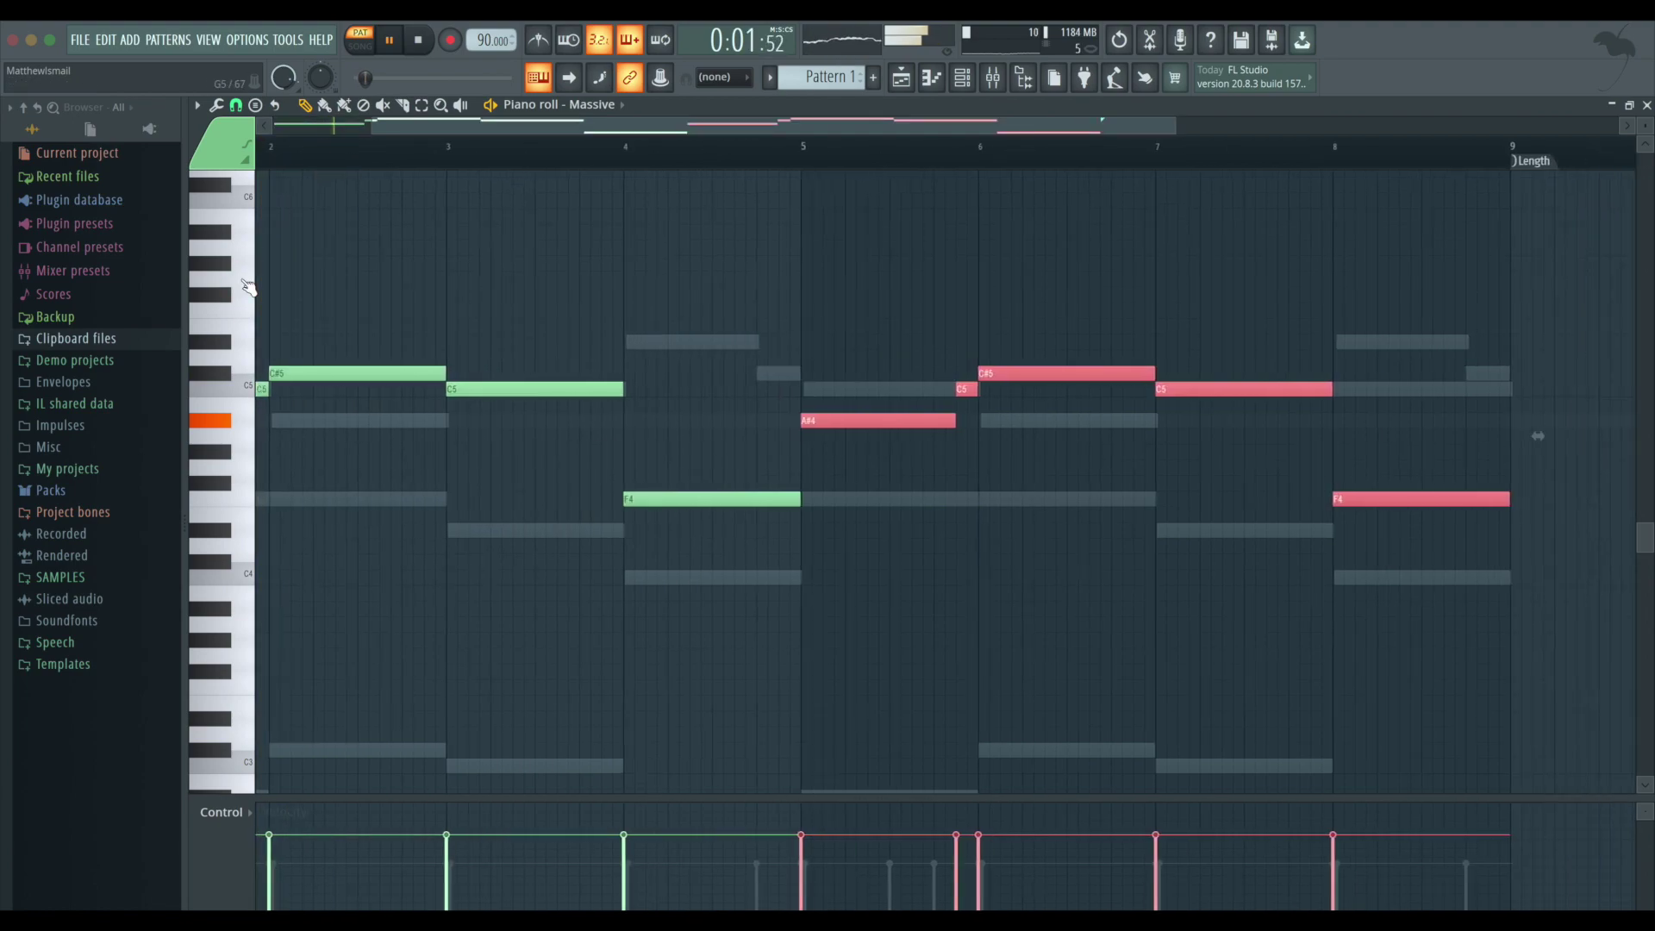
pyautogui.click(708, 642)
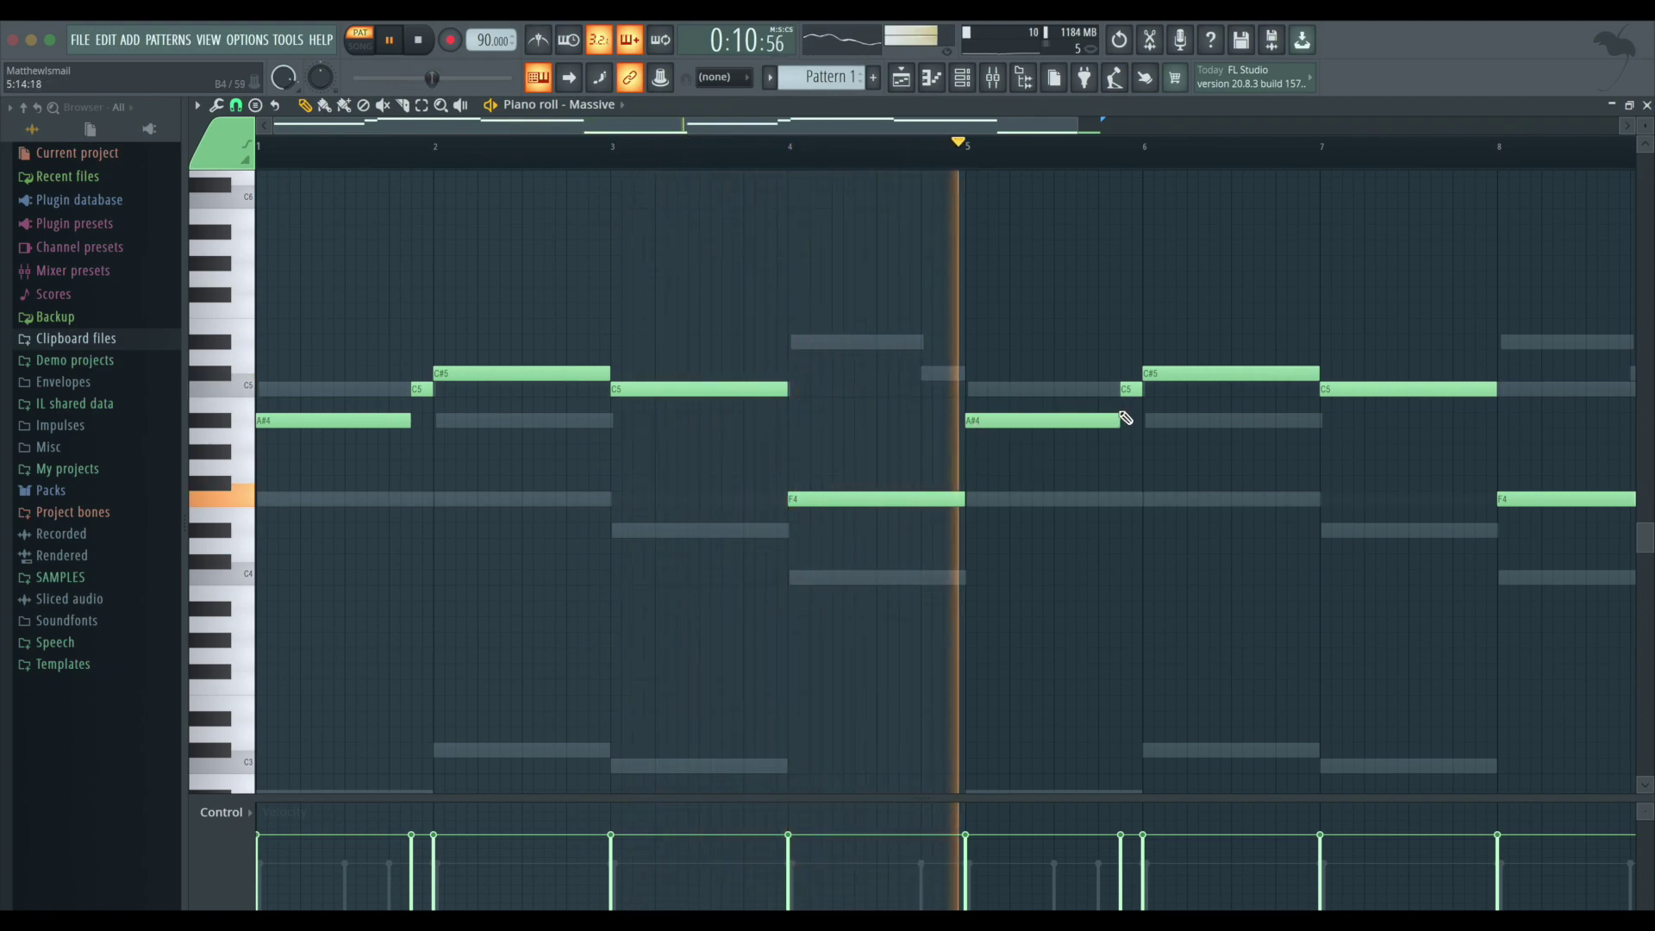
# - Delete the short C5 ending bar 5, extend that bar's A#4 to fill it, and raise the bar 8 F4 one octave
pyautogui.rightClick(1131, 389)
pyautogui.moveTo(1119, 420); pyautogui.dragTo(1141, 421)
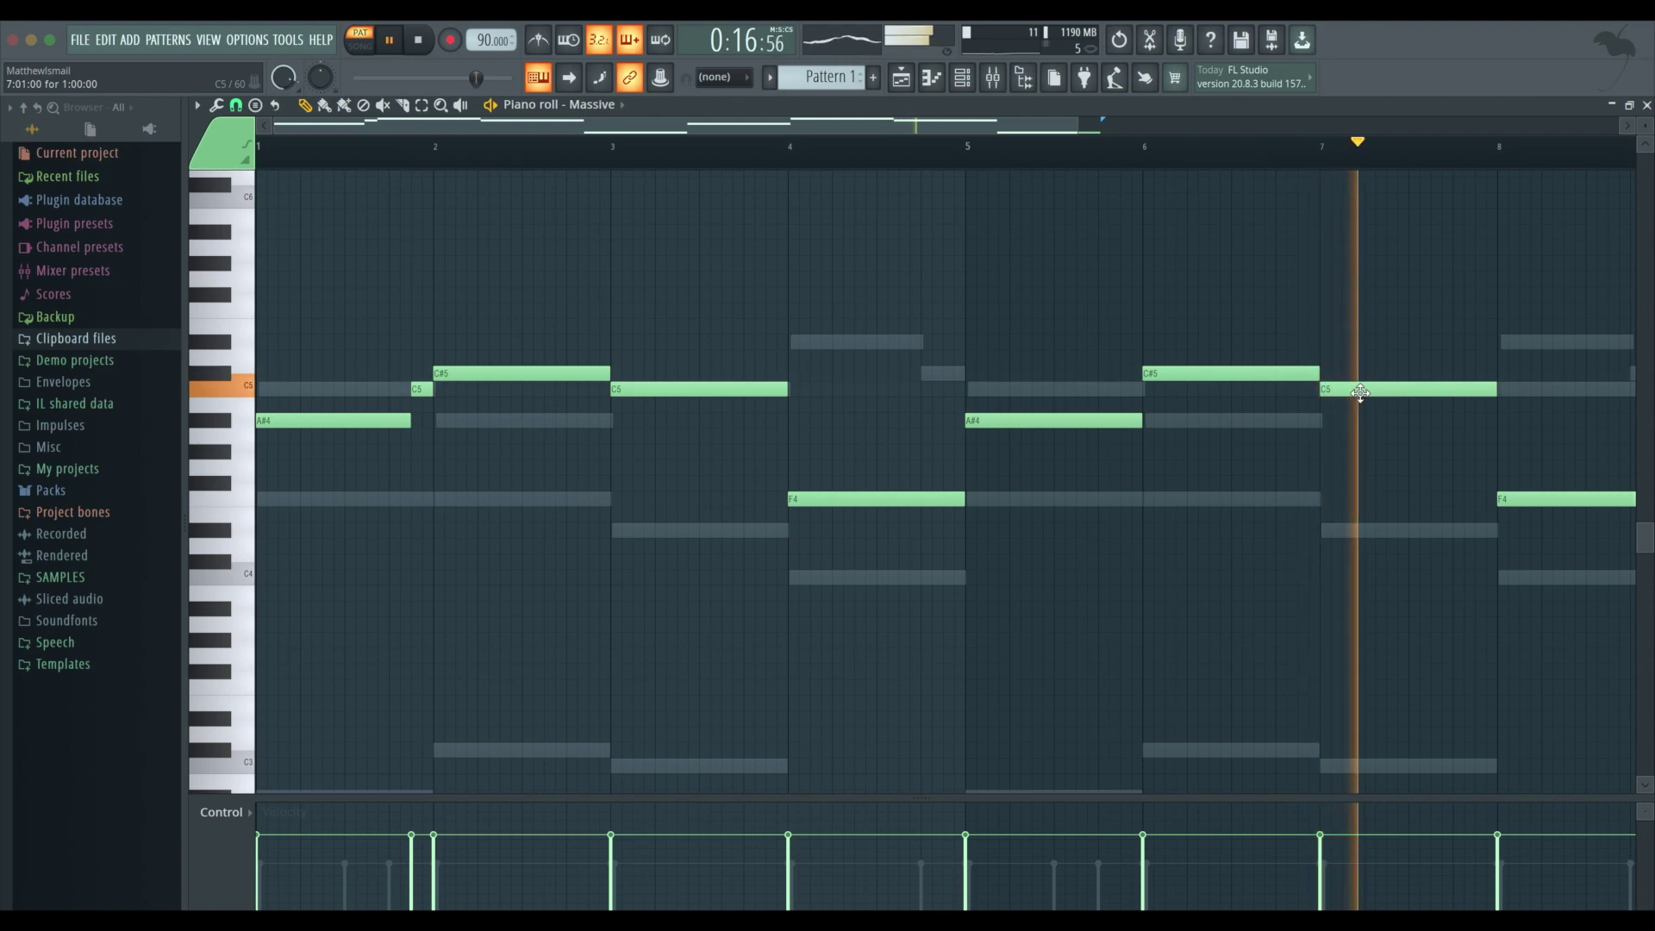
pyautogui.click(1523, 500)
pyautogui.hotkey('ctrl', 'Up')
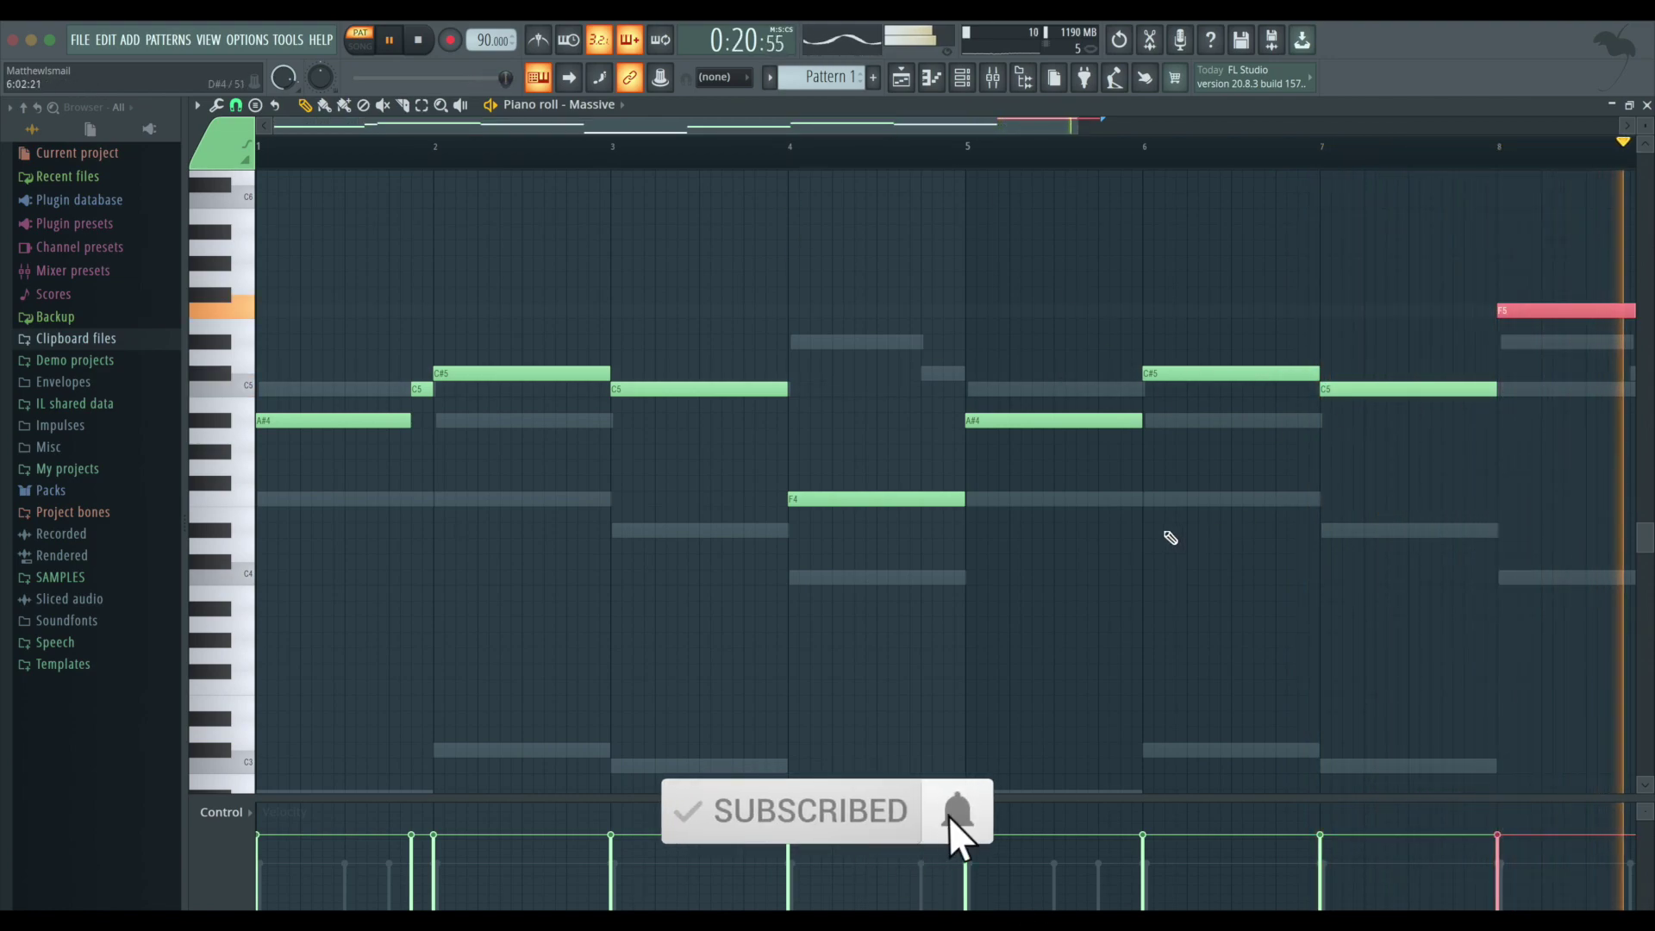
# - Lower all the bassline notes by one octave
pyautogui.moveTo(1578, 573); pyautogui.dragTo(323, 190)
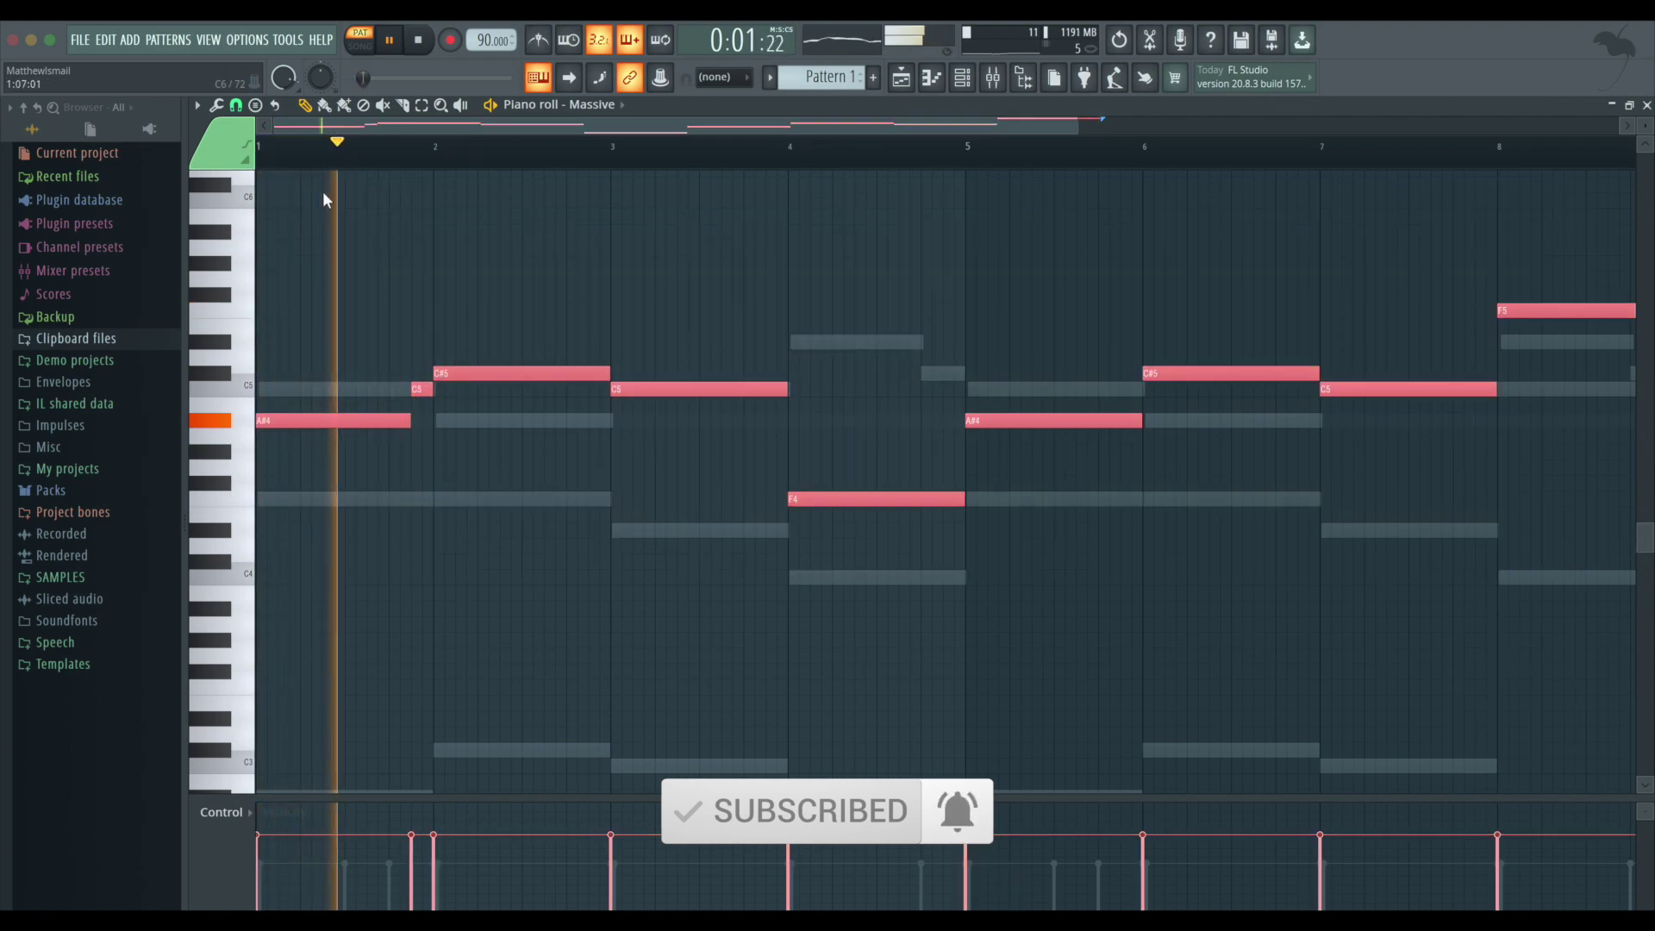
pyautogui.hotkey('ctrl', 'Down')
pyautogui.press('space')
pyautogui.press('space')
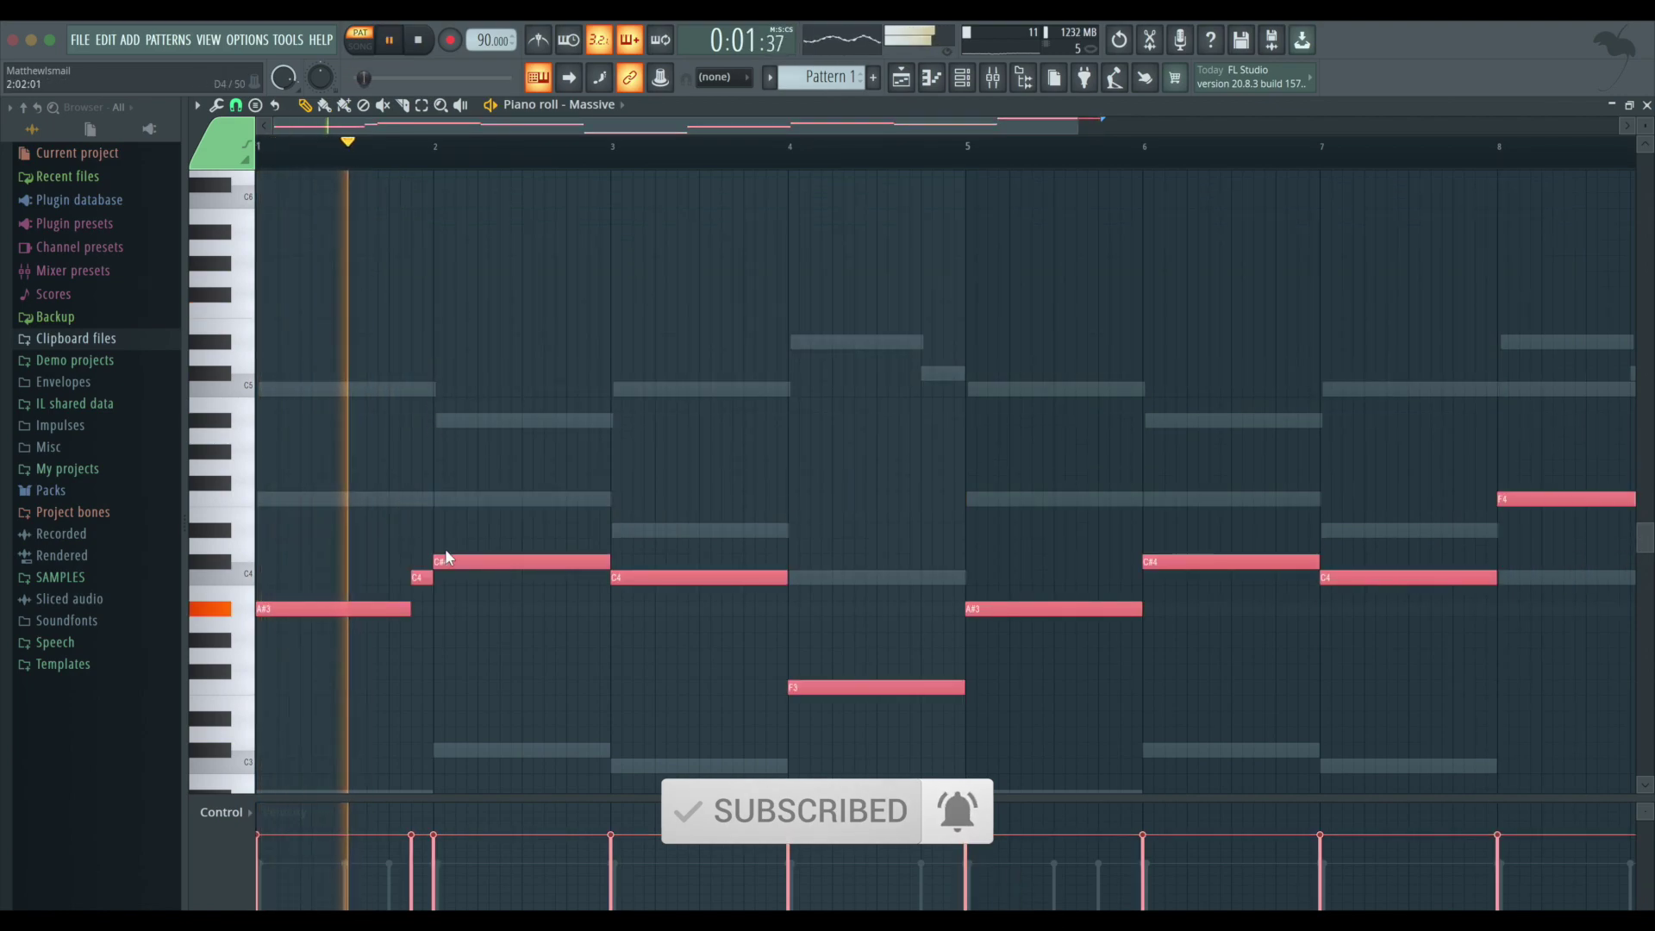
# - Replace the Massive sound with the BS Wide Load preset from the OVO Future RNB V.2 bank
pyautogui.press('F6')
pyautogui.click(350, 307)
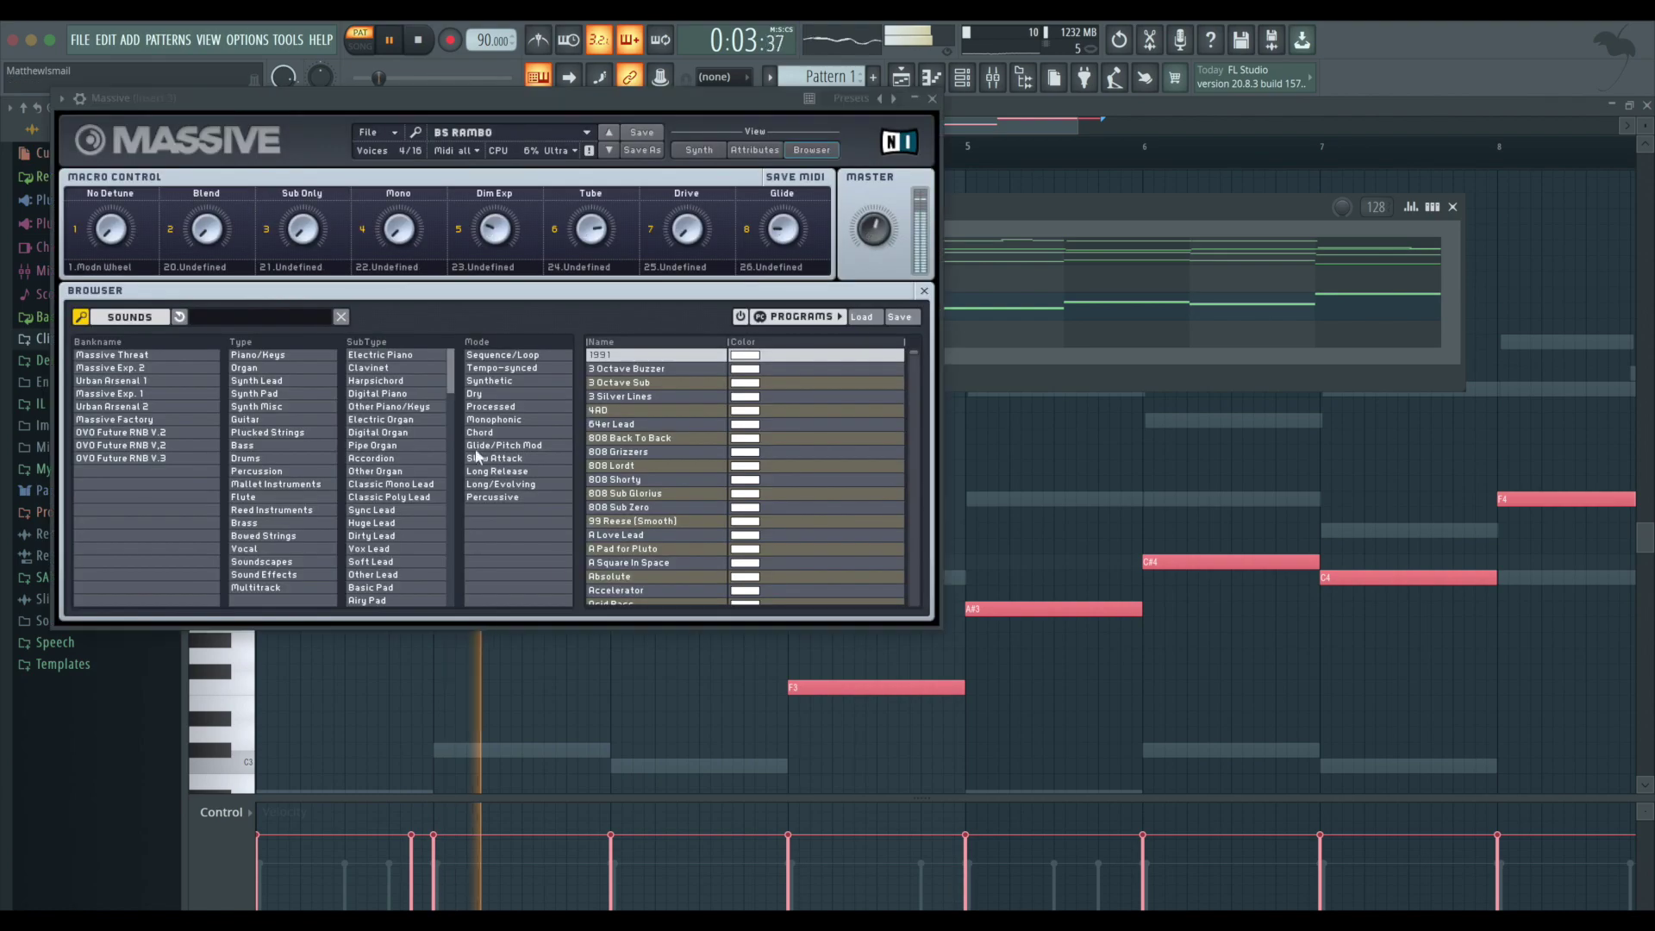
pyautogui.click(113, 432)
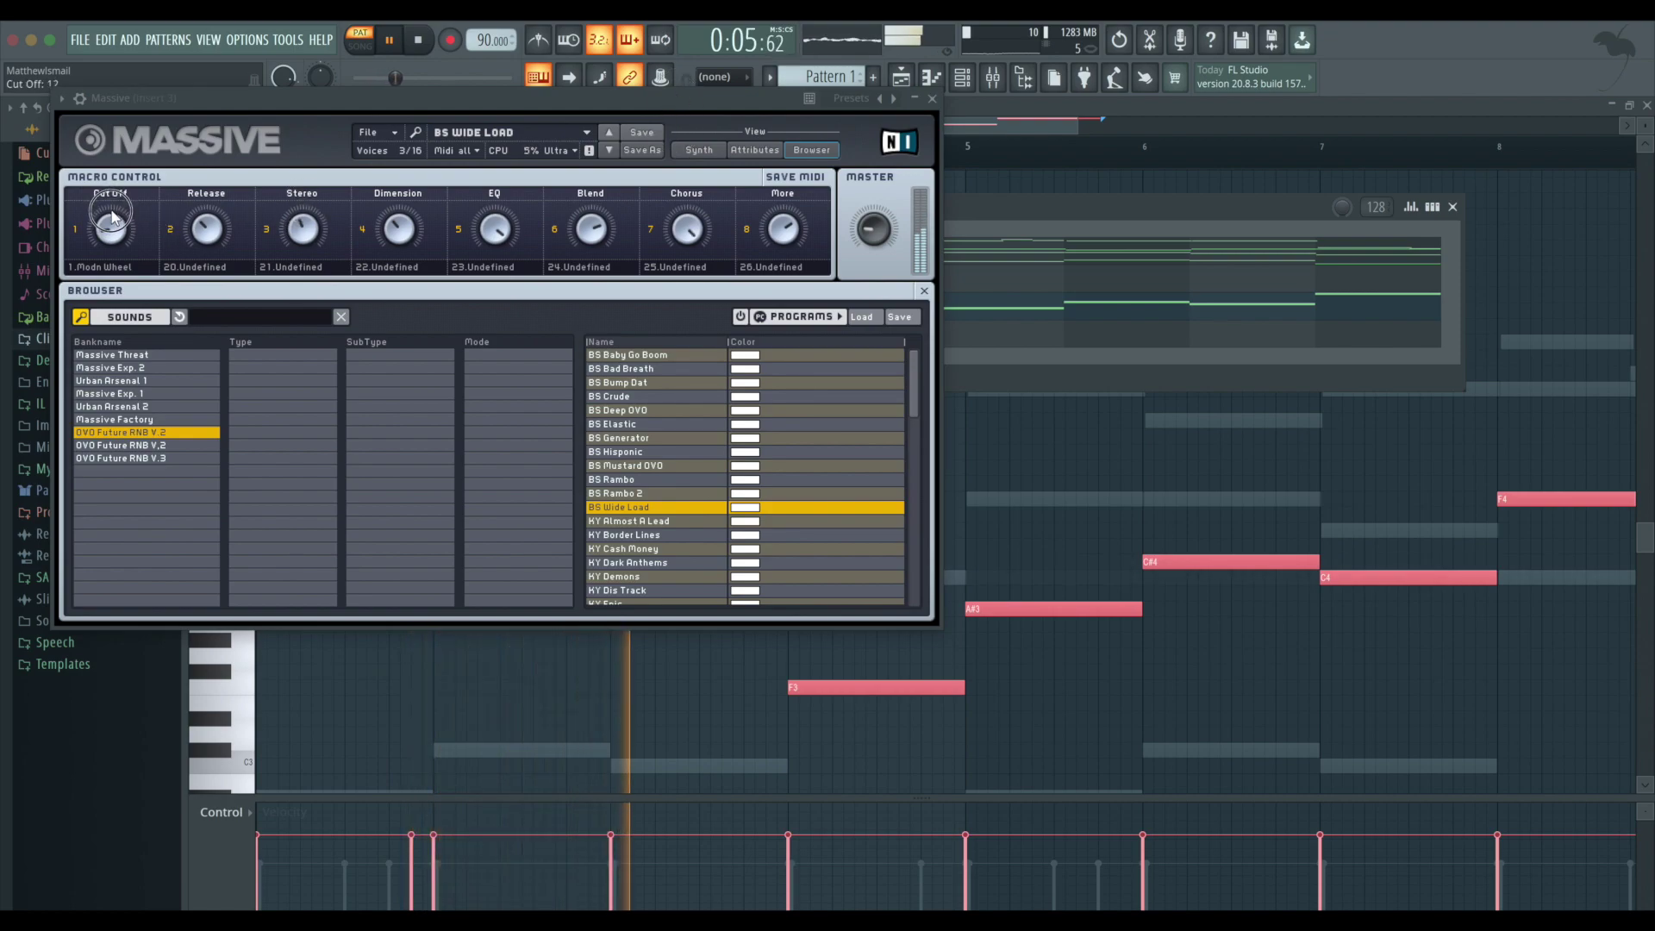
pyautogui.click(932, 99)
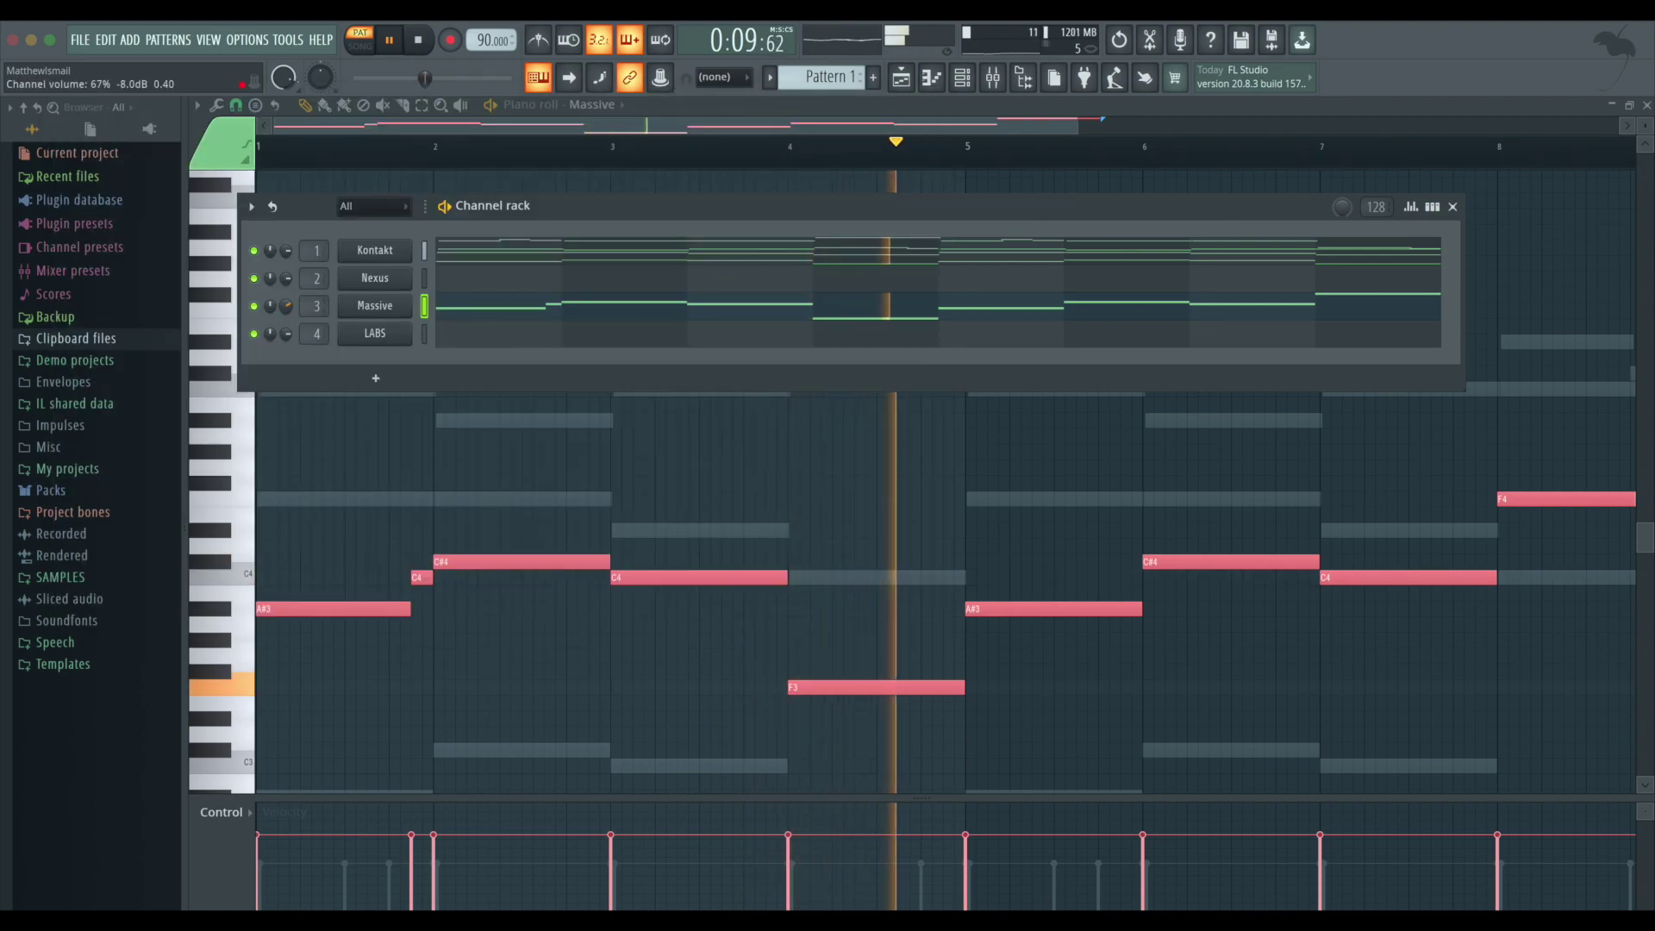
# - Copy the Kontakt channel's notes into the Nexus channel
pyautogui.rightClick(382, 259)
pyautogui.click(595, 269)
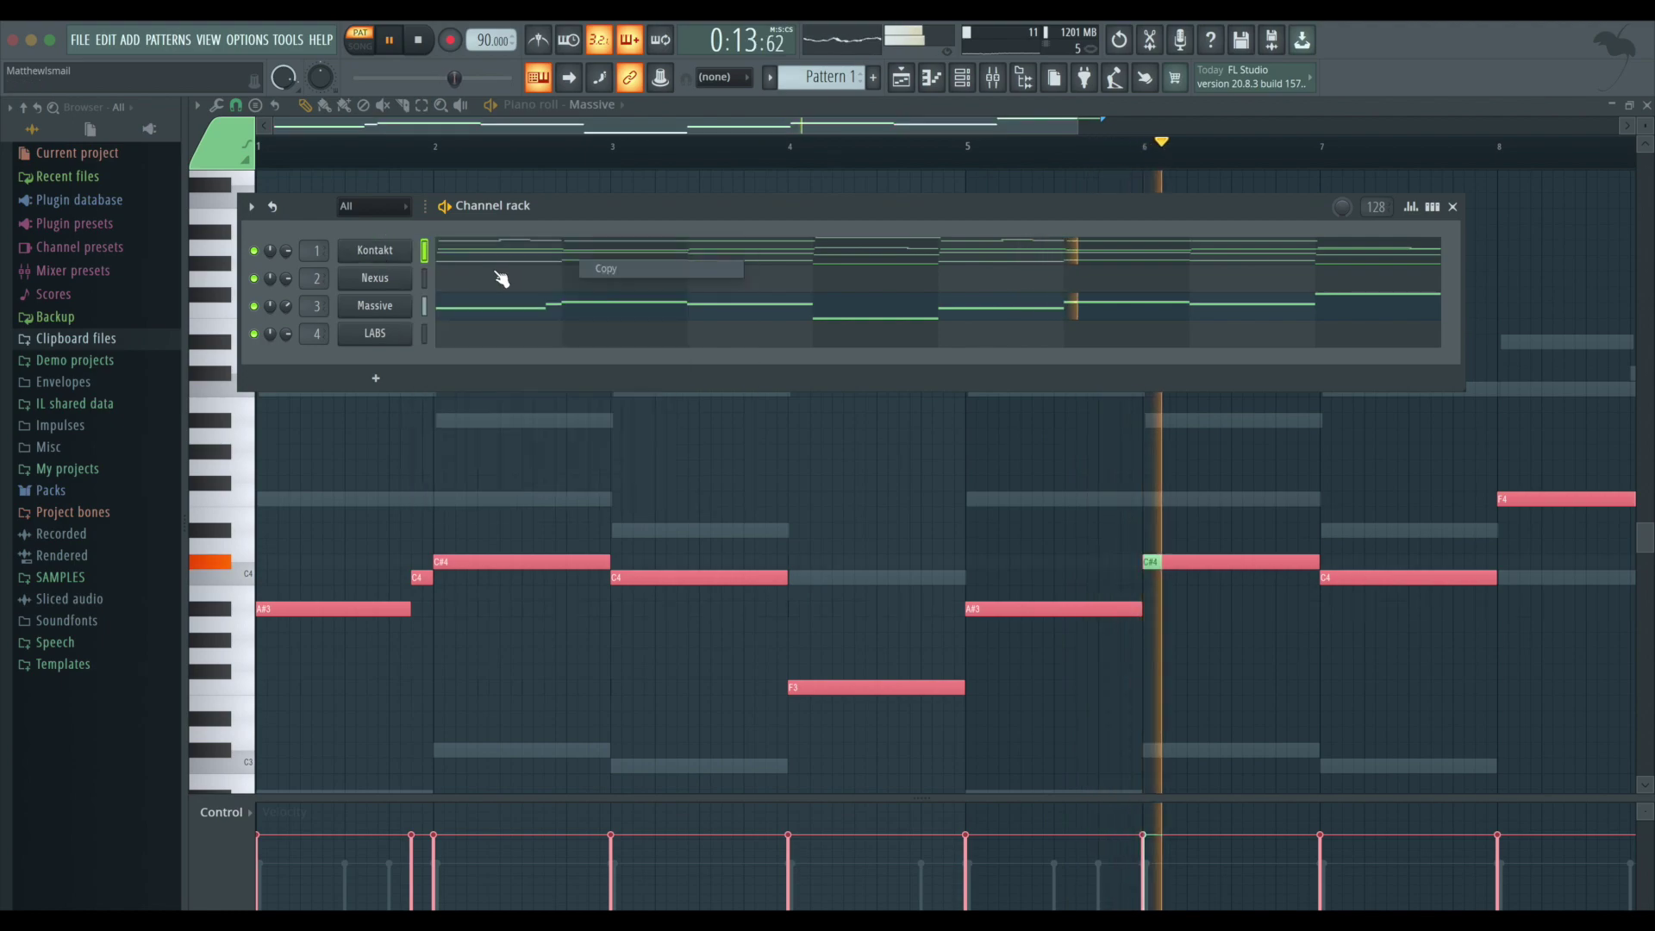
pyautogui.rightClick(379, 278)
pyautogui.click(603, 313)
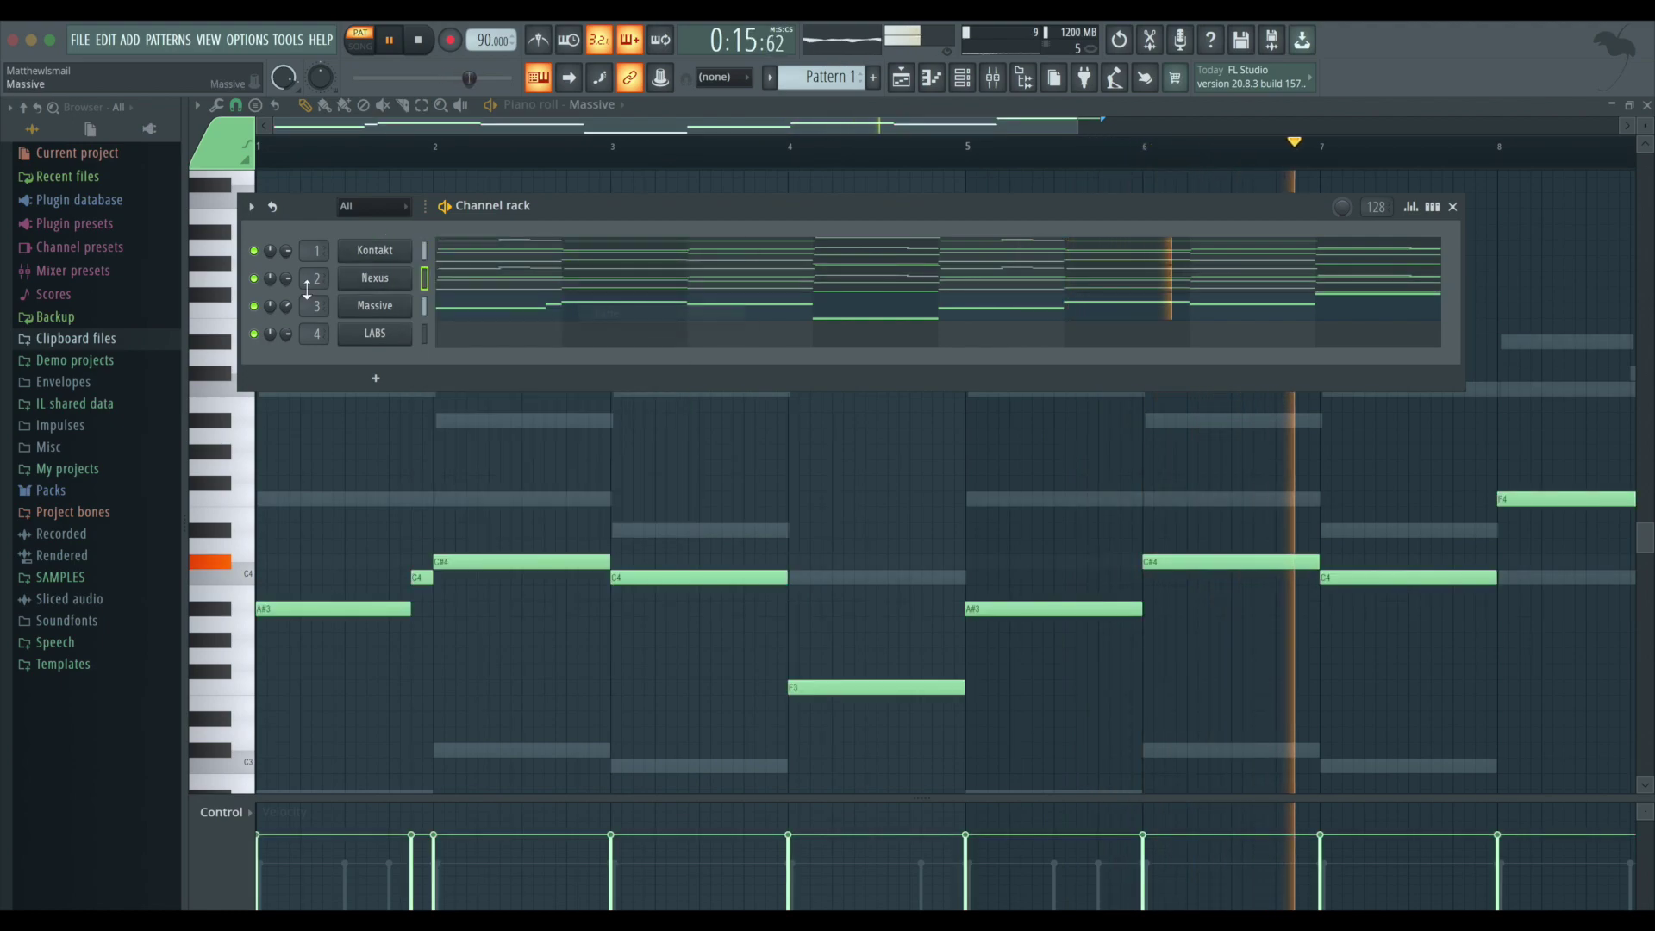
# - Load the BAZZA GUITAR SMOOTH preset from the BAZZABEATS-GOWILD folder in Nexus
pyautogui.click(370, 278)
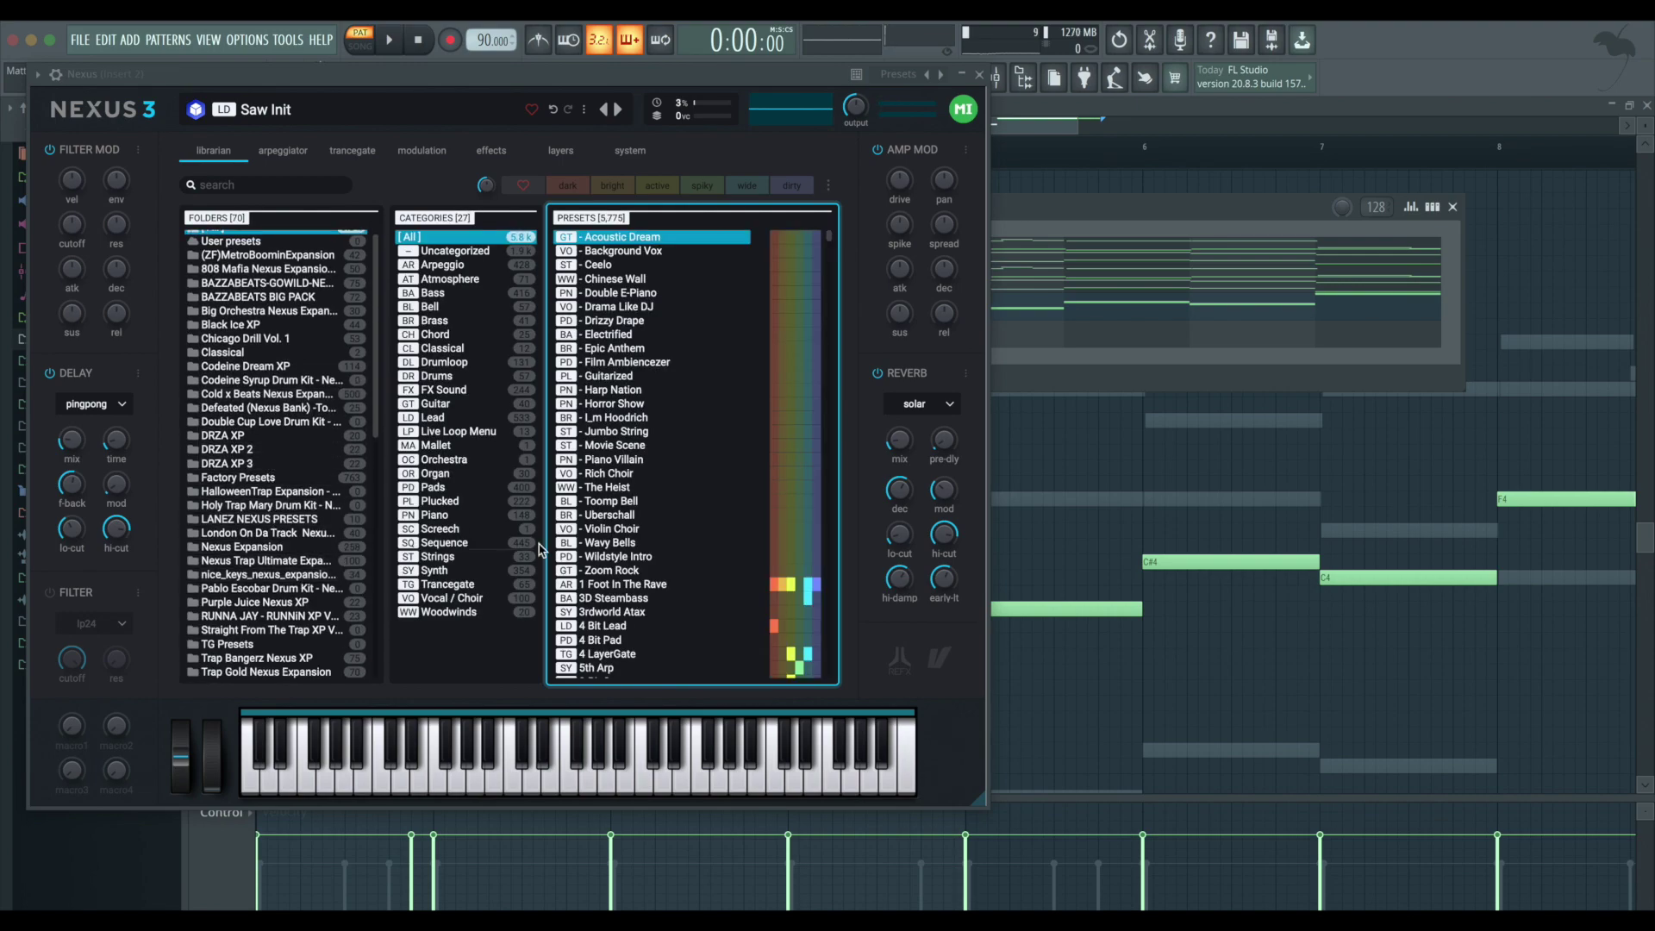
pyautogui.scroll(-5, 280, 605)
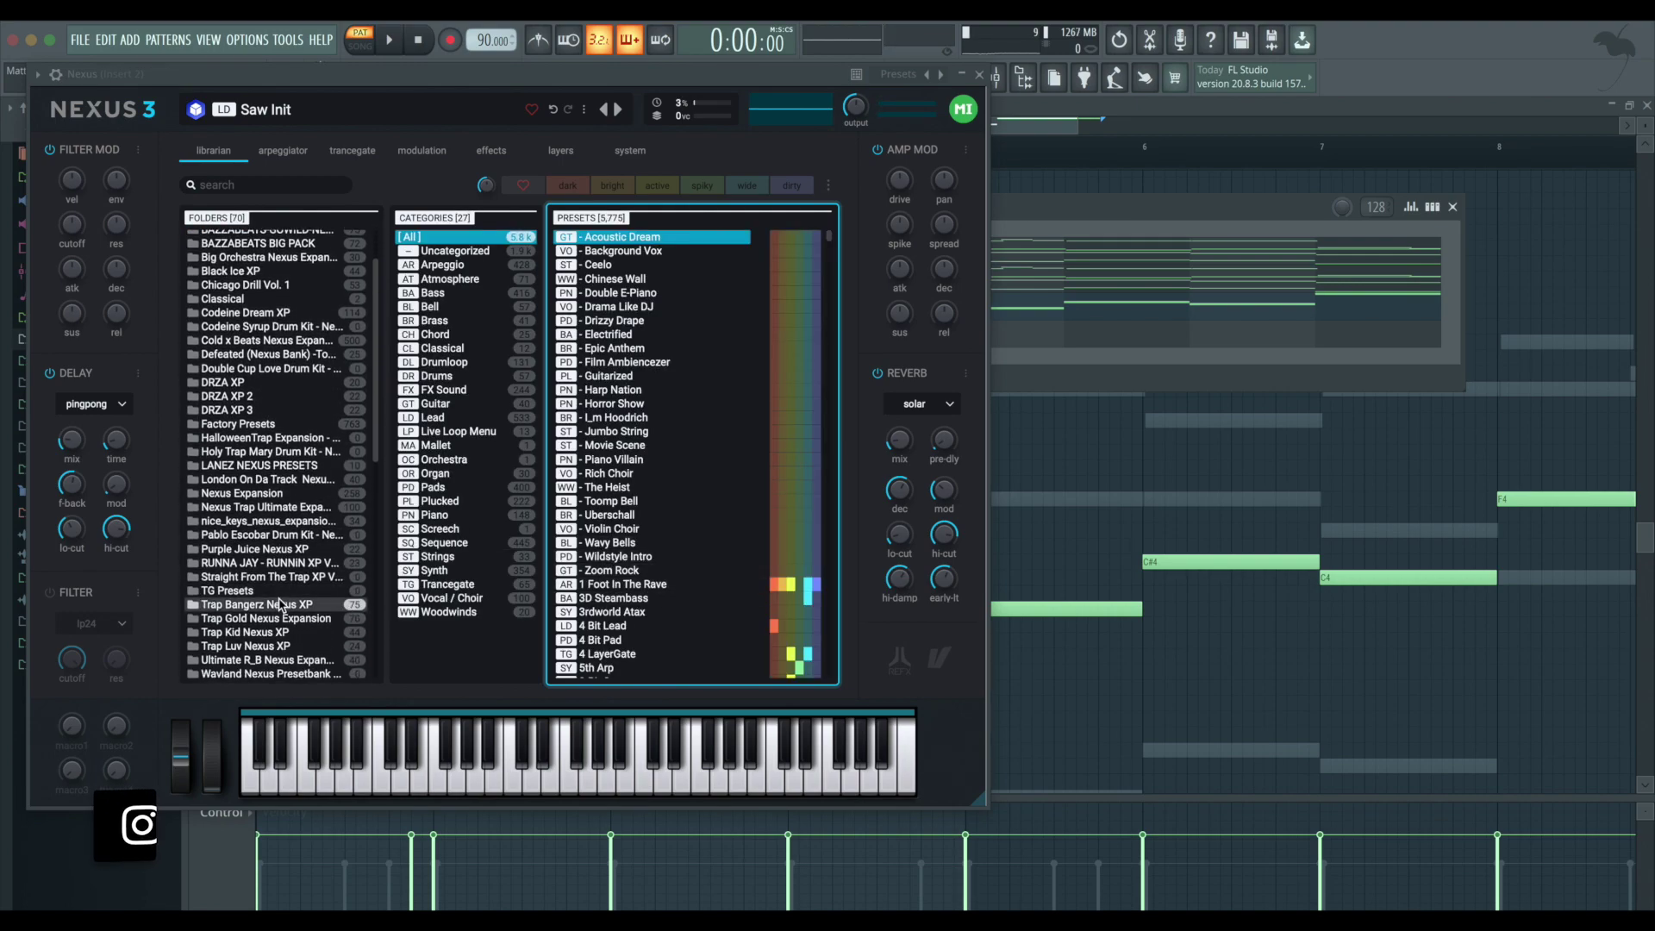
pyautogui.click(282, 603)
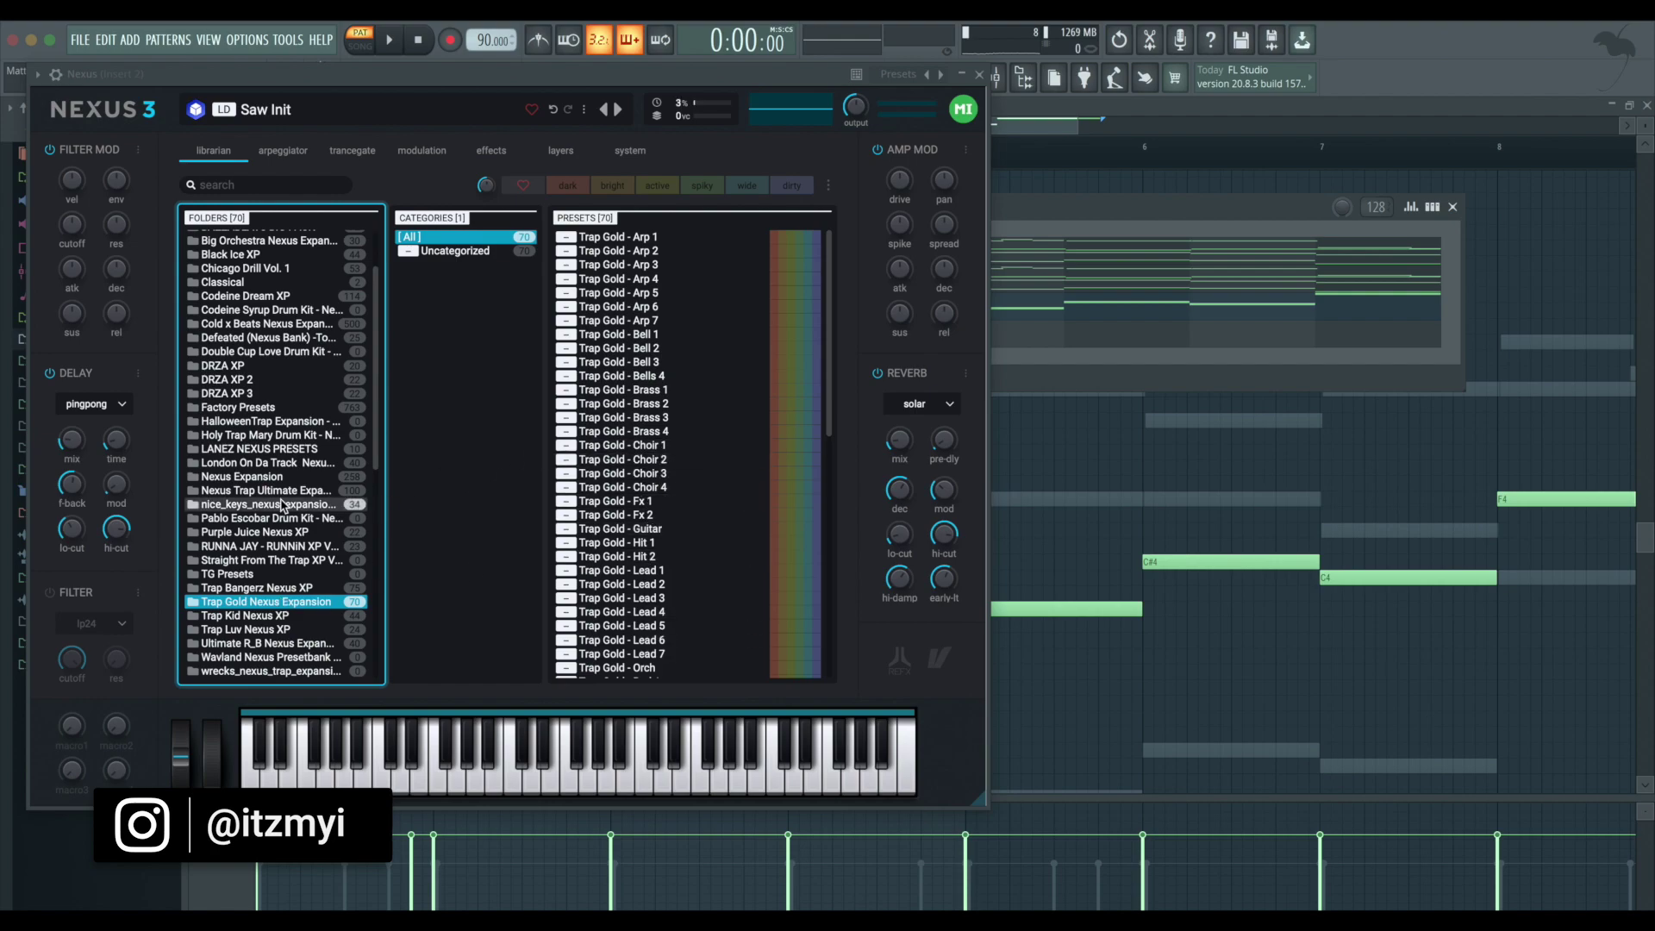
pyautogui.scroll(-7, 280, 504)
pyautogui.scroll(9, 276, 539)
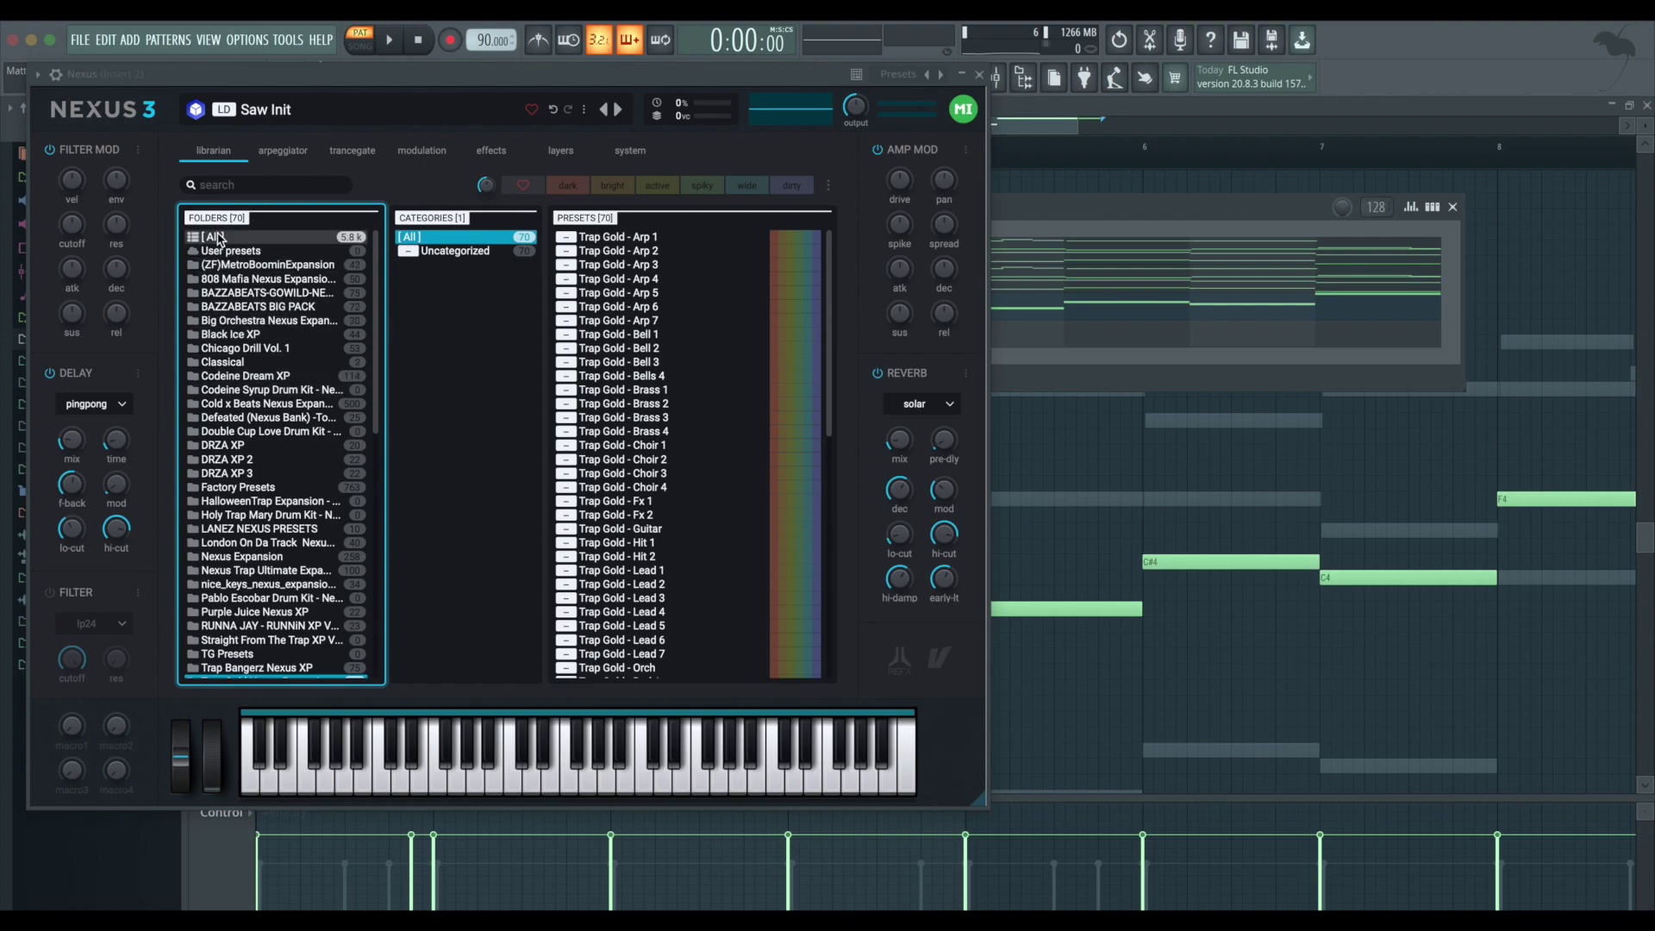
pyautogui.click(261, 294)
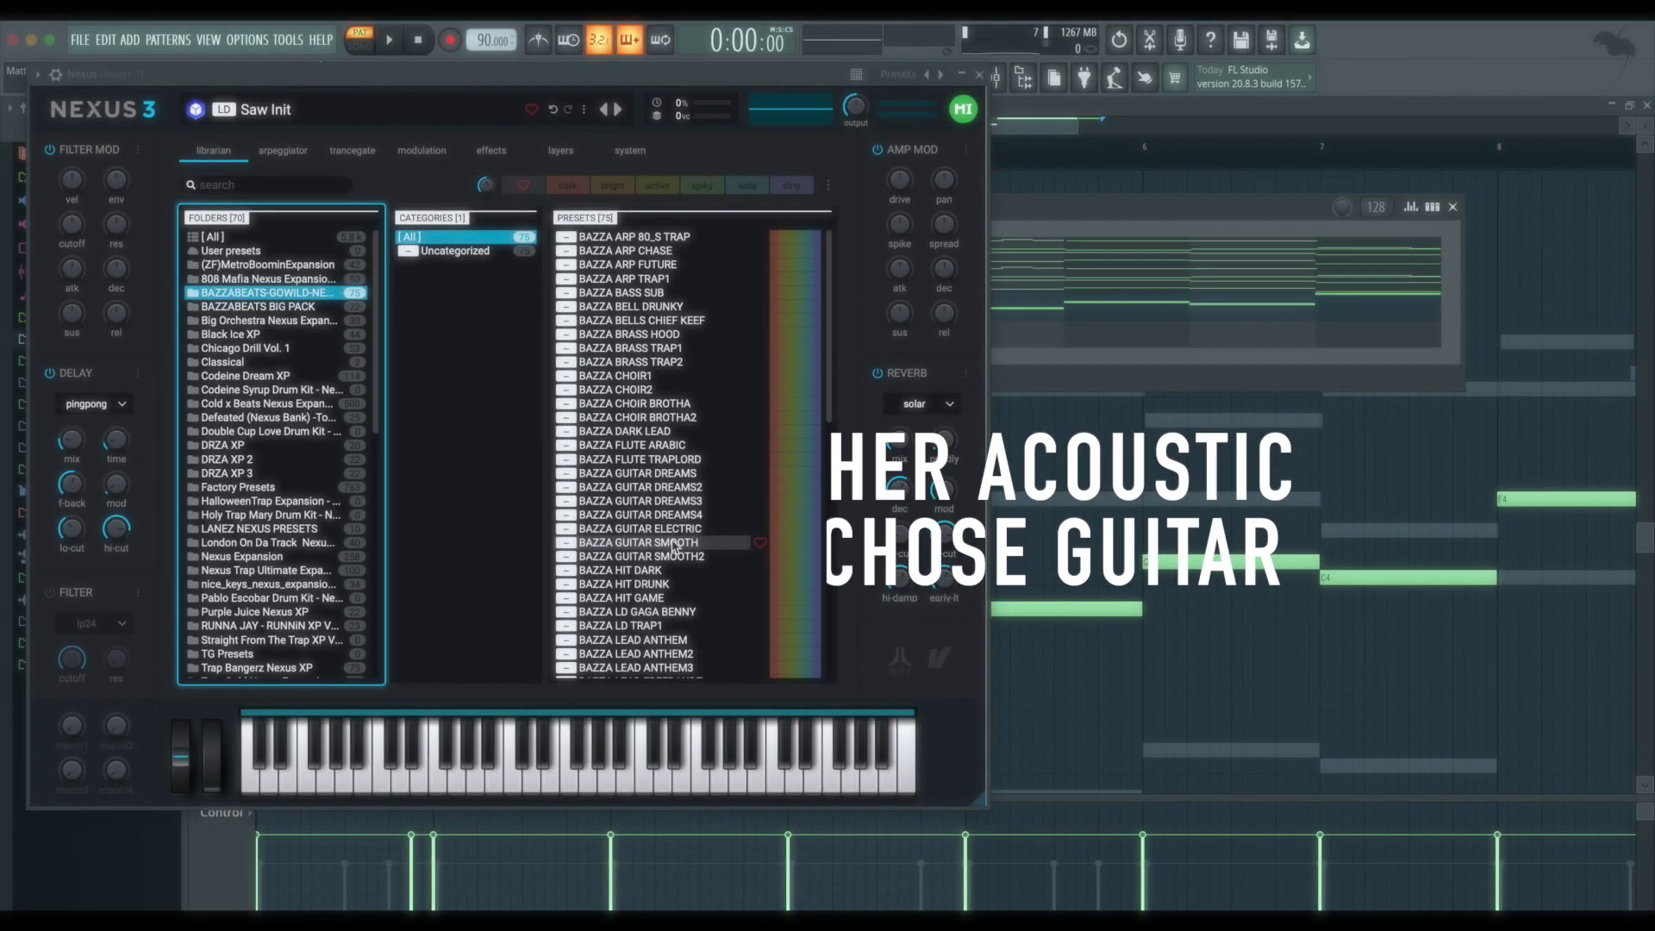
pyautogui.click(672, 542)
pyautogui.click(975, 74)
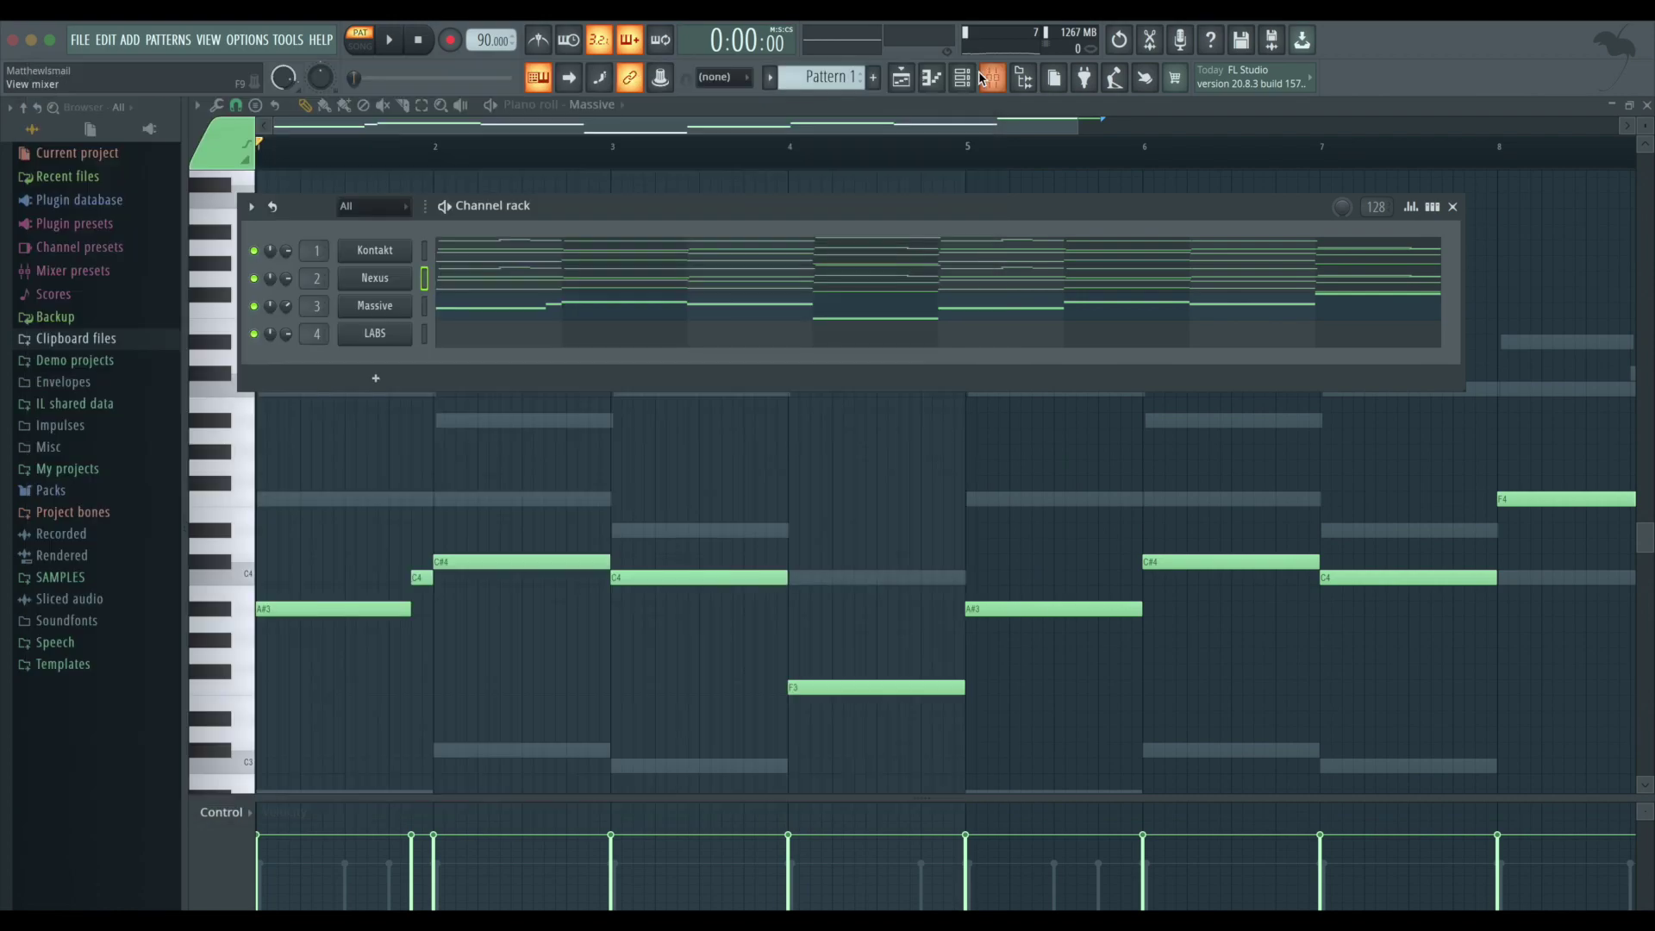
# - Delete the low bass notes, around C3 and below, from the Nexus channel's piano roll
pyautogui.press('space')
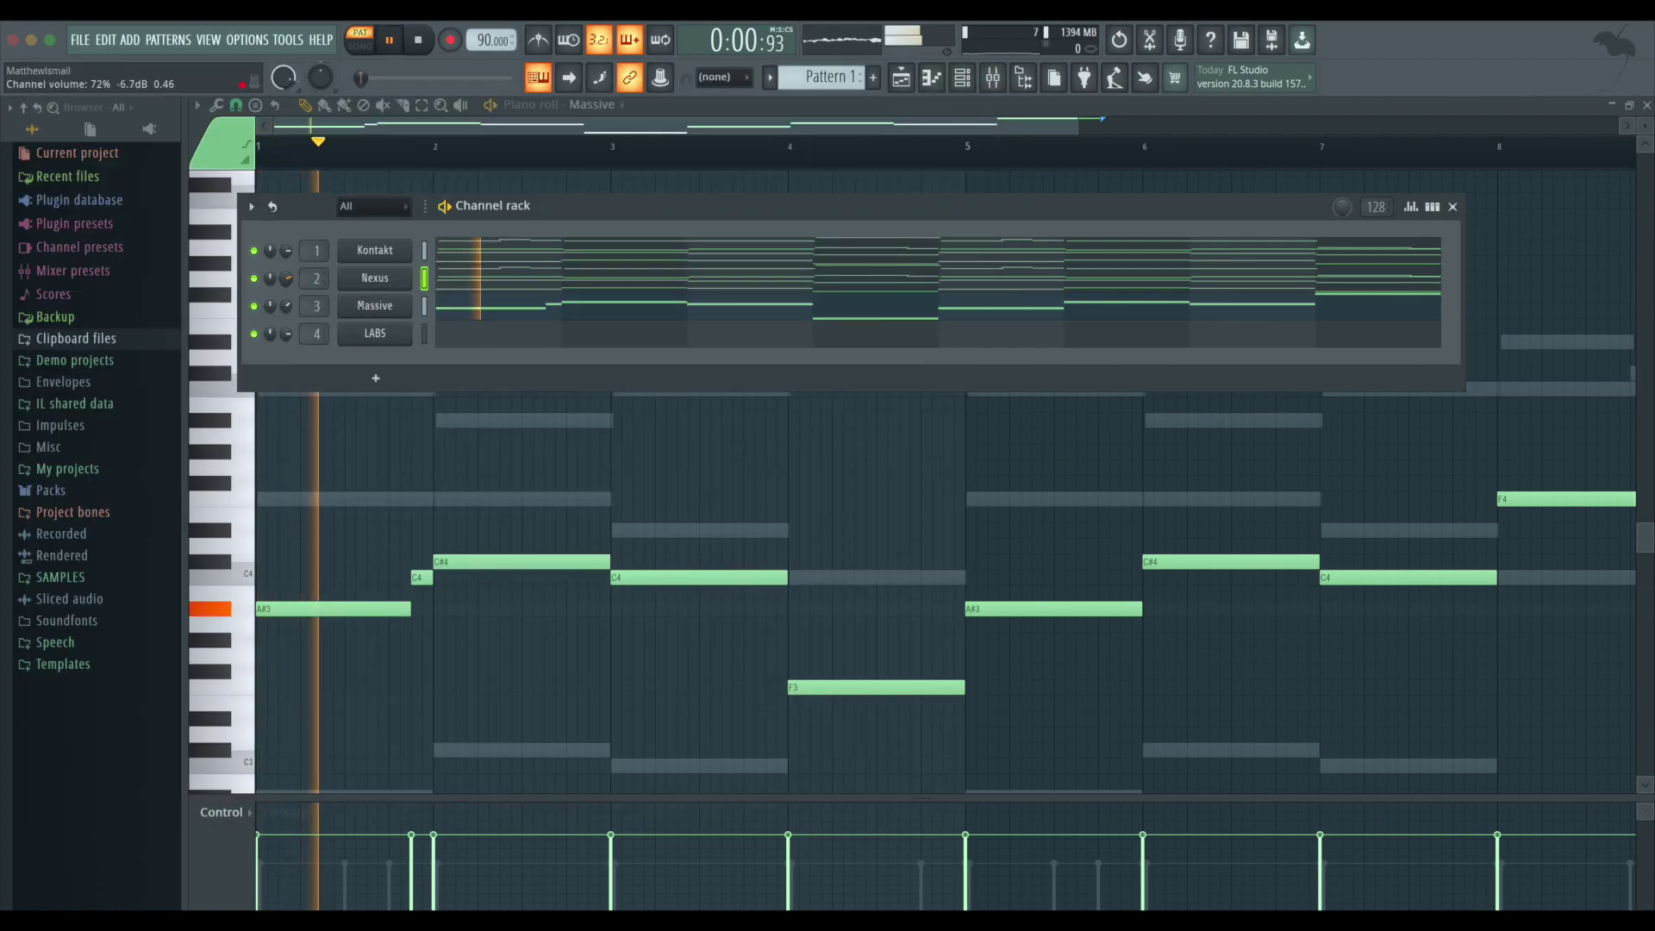
pyautogui.click(517, 281)
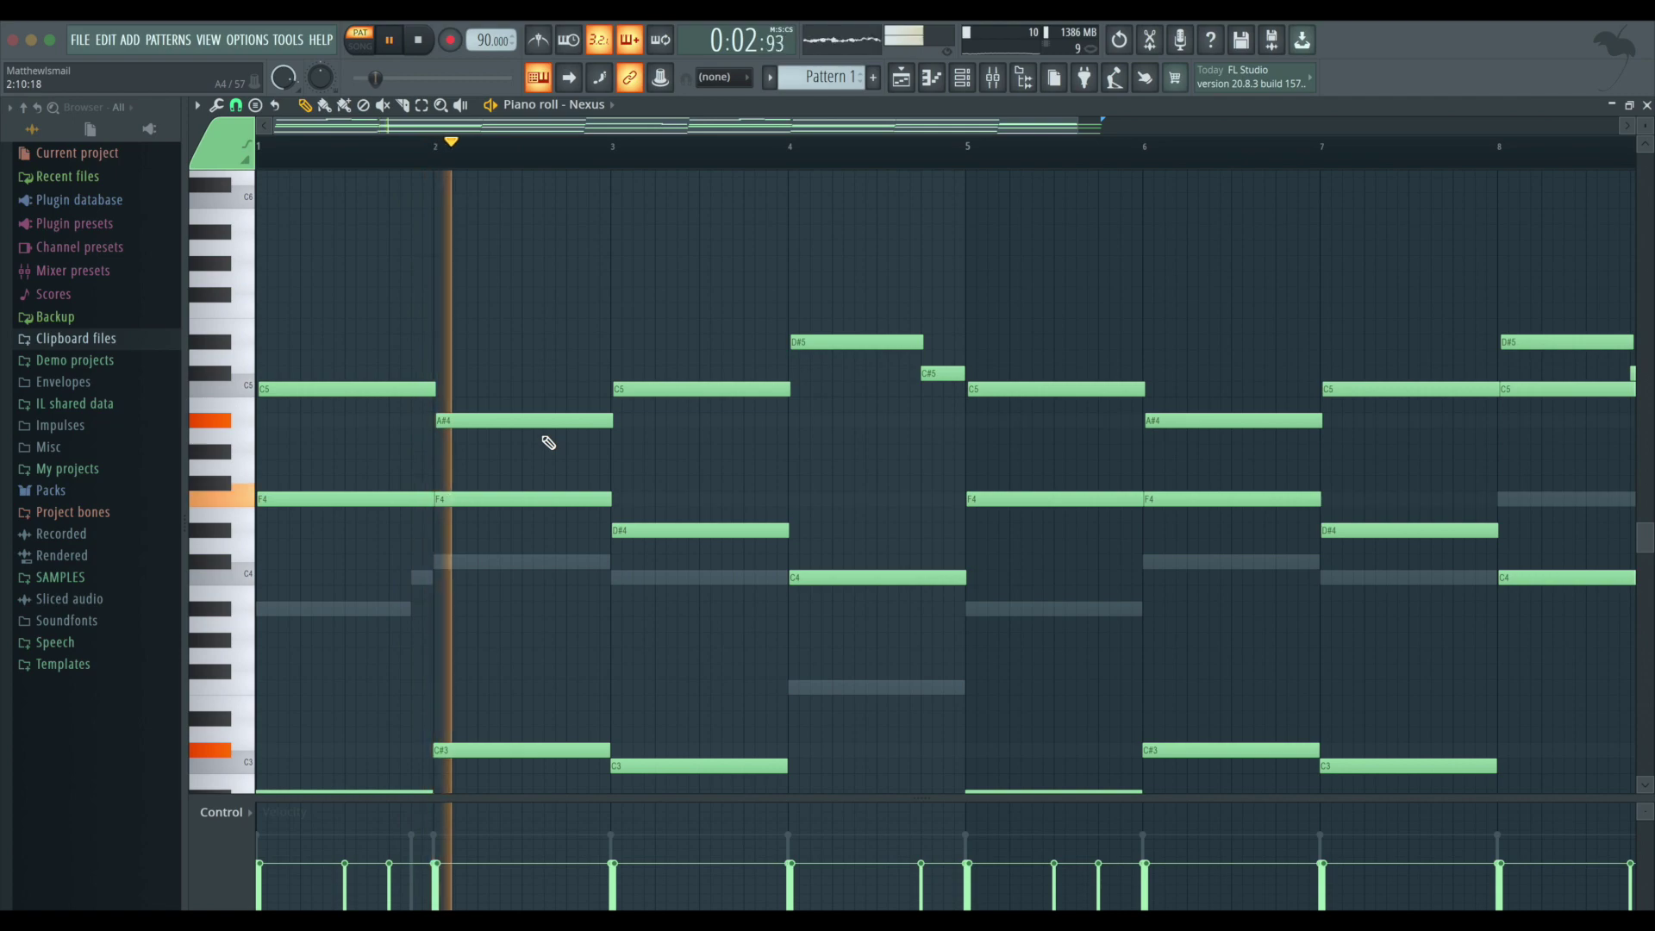
pyautogui.scroll(-8, 555, 628)
pyautogui.moveTo(384, 513); pyautogui.dragTo(1601, 314)
pyautogui.press('Delete')
pyautogui.press('space')
pyautogui.press('space')
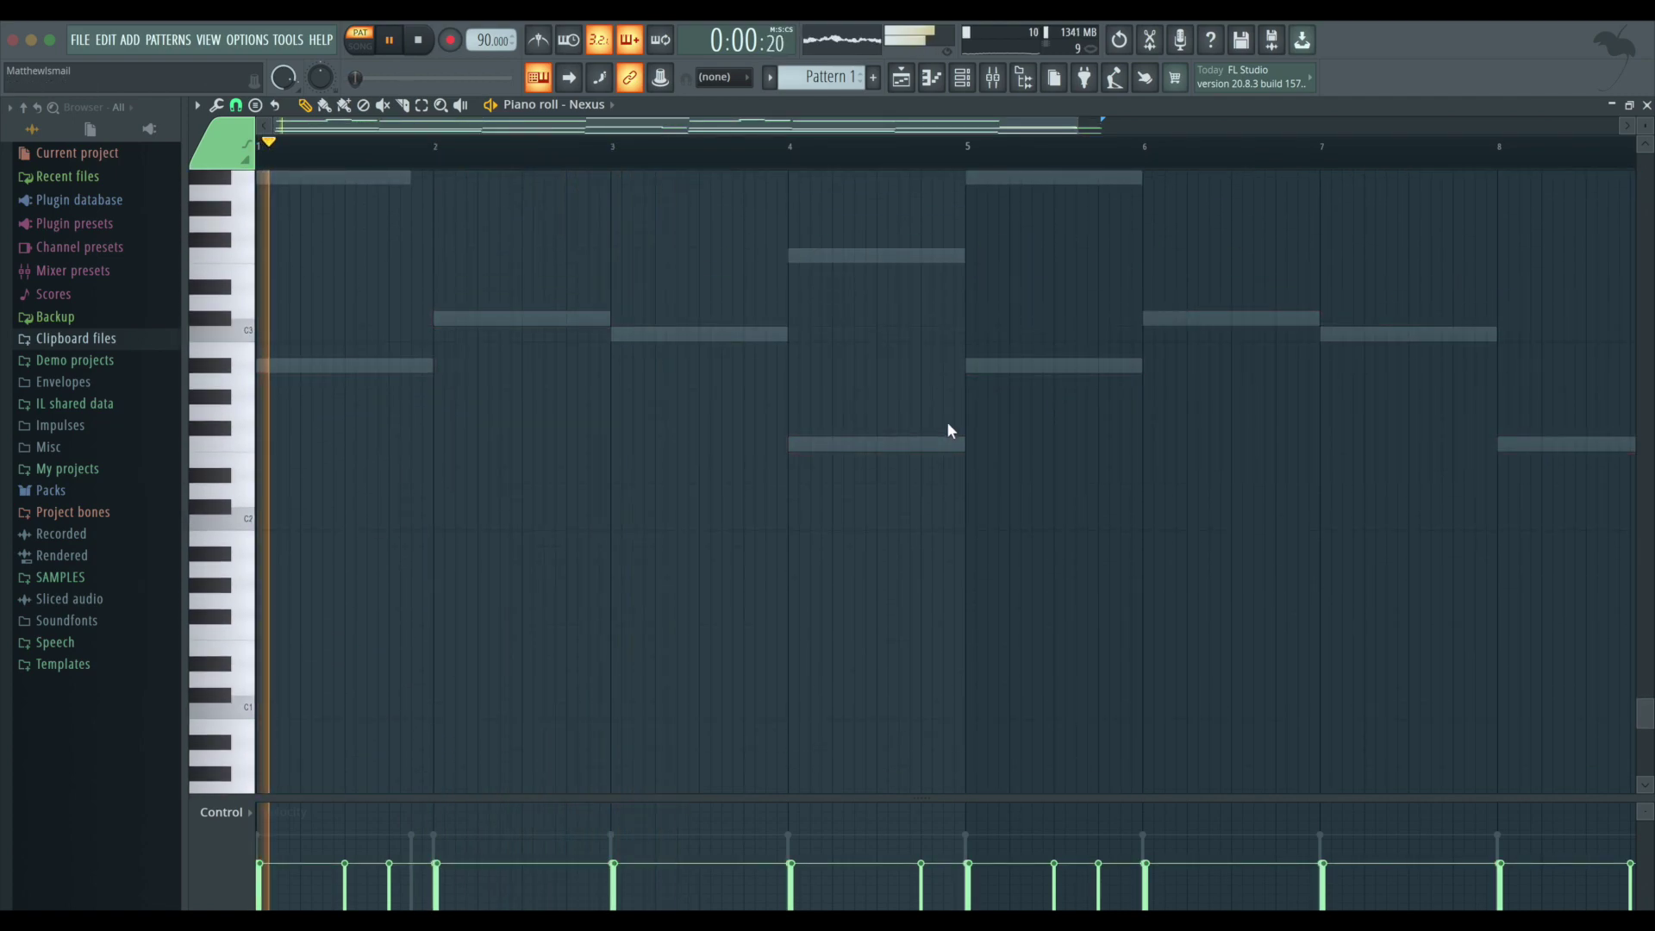
# - Raise all remaining Nexus notes one octave, including the first two melody notes F6 and G#6 in bar 1
pyautogui.scroll(7, 948, 423)
pyautogui.moveTo(388, 518); pyautogui.dragTo(1638, 164)
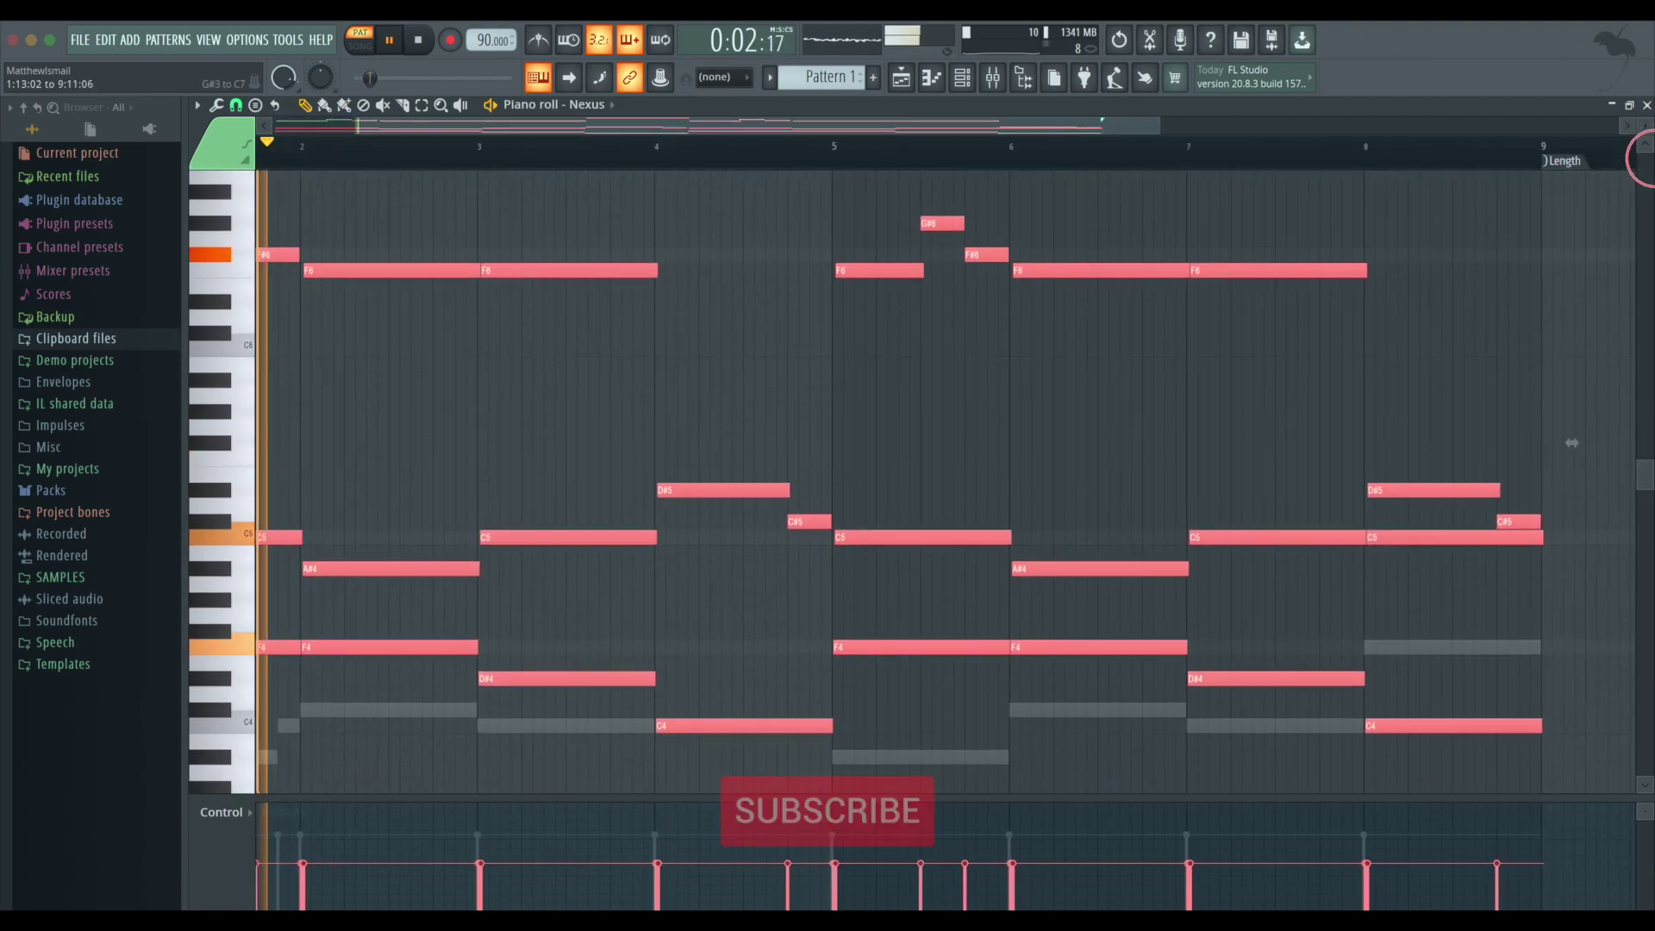
pyautogui.hotkey('ctrl', 'Up')
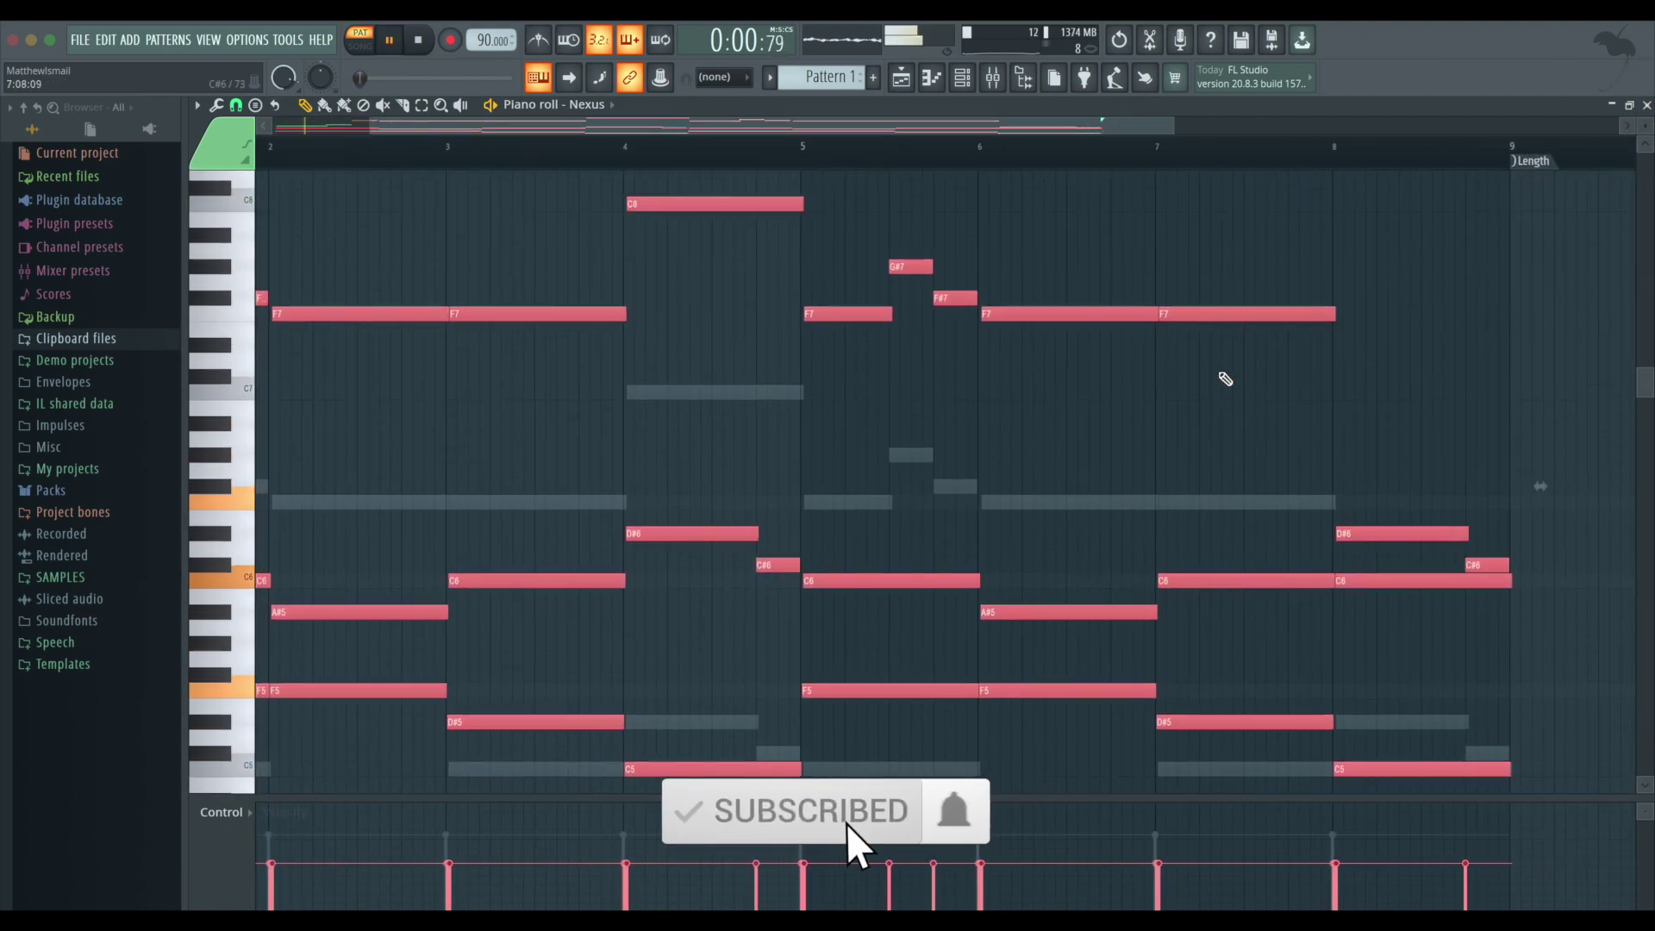
pyautogui.hscroll(-3, 893, 415)
pyautogui.scroll(1, 893, 415)
pyautogui.scroll(-2, 630, 464)
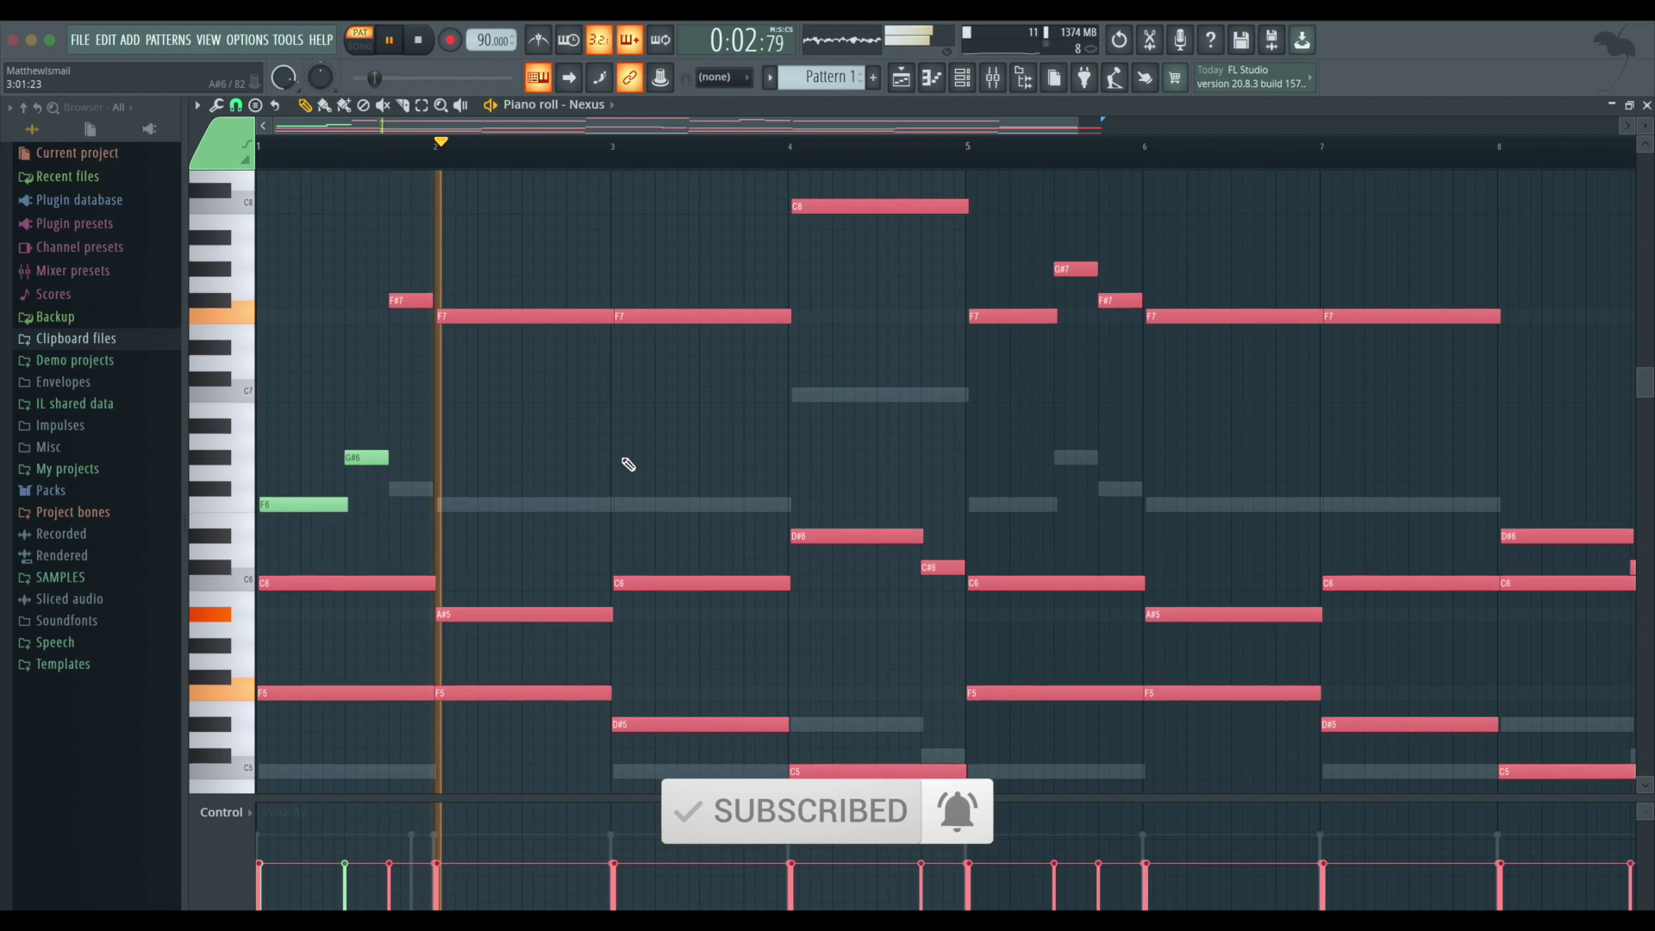
pyautogui.moveTo(369, 499); pyautogui.dragTo(297, 406)
pyautogui.hotkey('ctrl', 'Up')
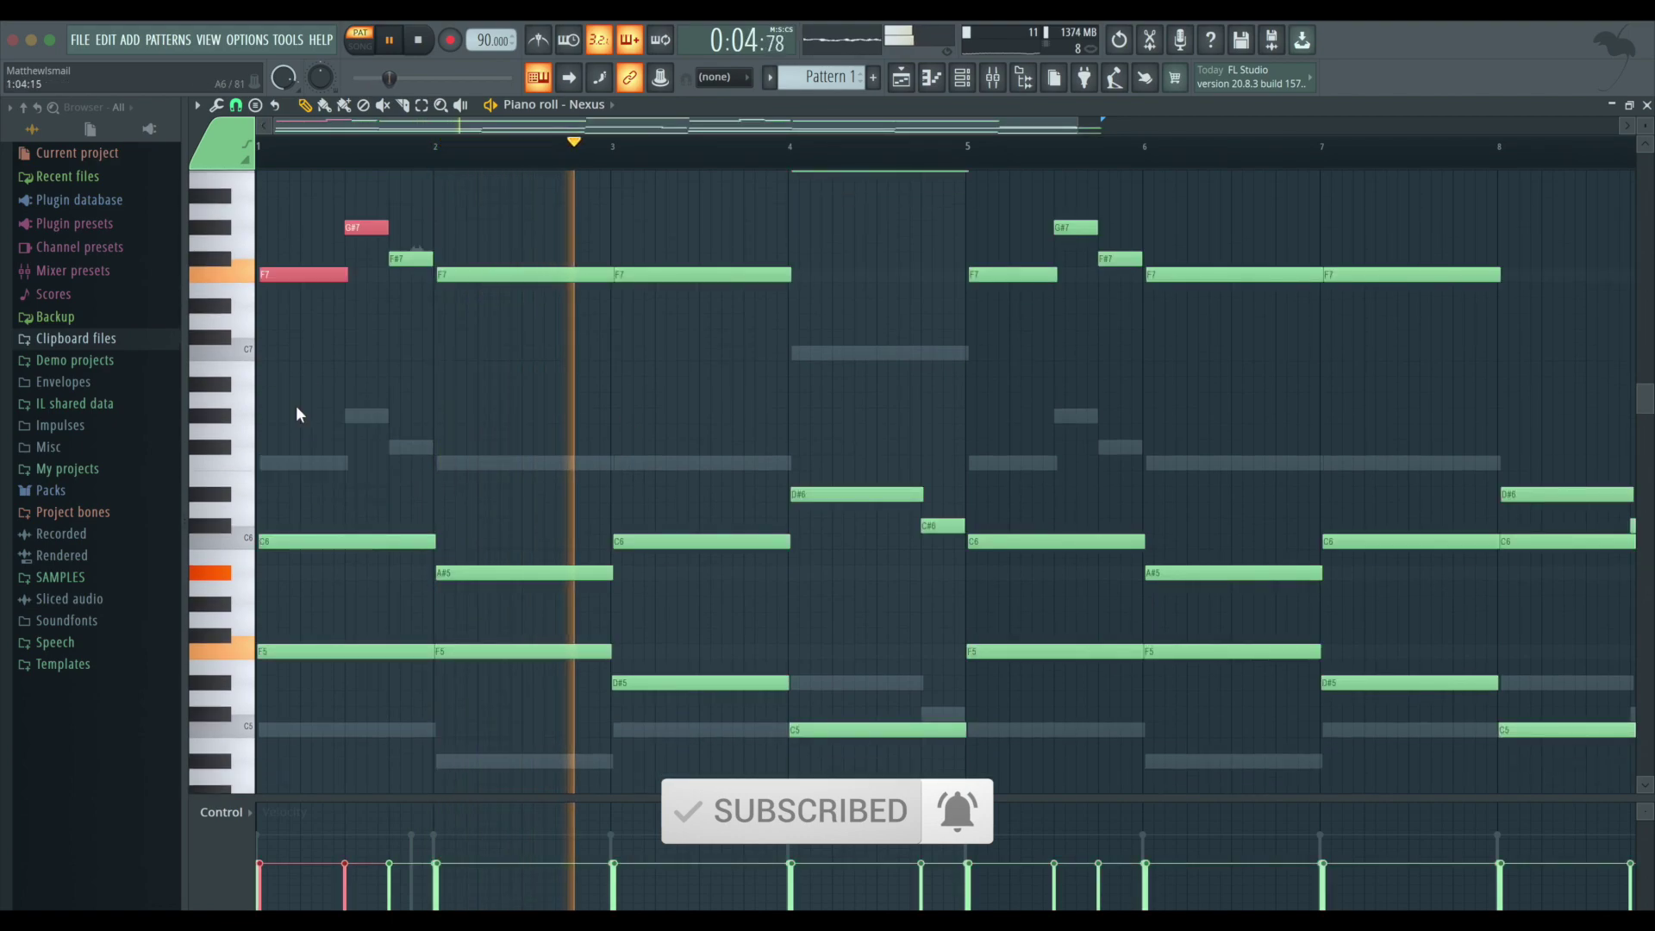
# - Select the high Nexus melody notes, from F7 up to C8, and reduce their velocity slightly
pyautogui.moveTo(295, 347); pyautogui.dragTo(1400, 41)
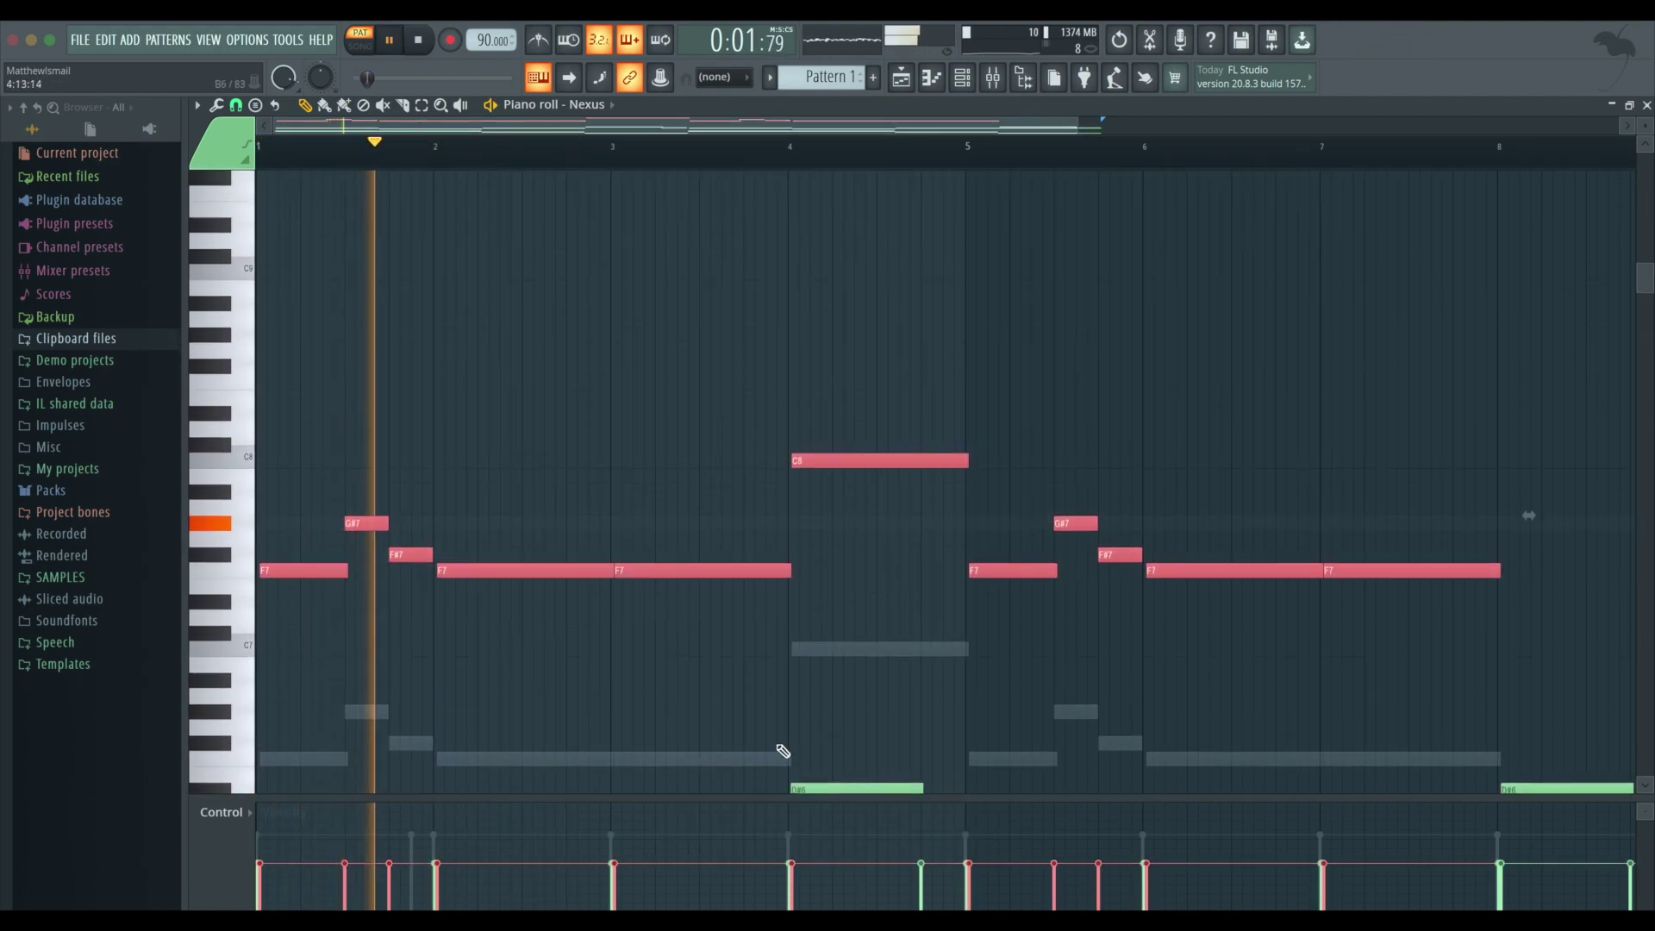
pyautogui.moveTo(258, 884)
pyautogui.mouseDown()
pyautogui.moveTo(1160, 835)
pyautogui.moveTo(1645, 831)
pyautogui.mouseUp()
pyautogui.hotkey('ctrl', 'd')
# - Load HalfTime in slot 1 of mixer Insert 2 with a loop length of 1 Bar
pyautogui.press('F6')
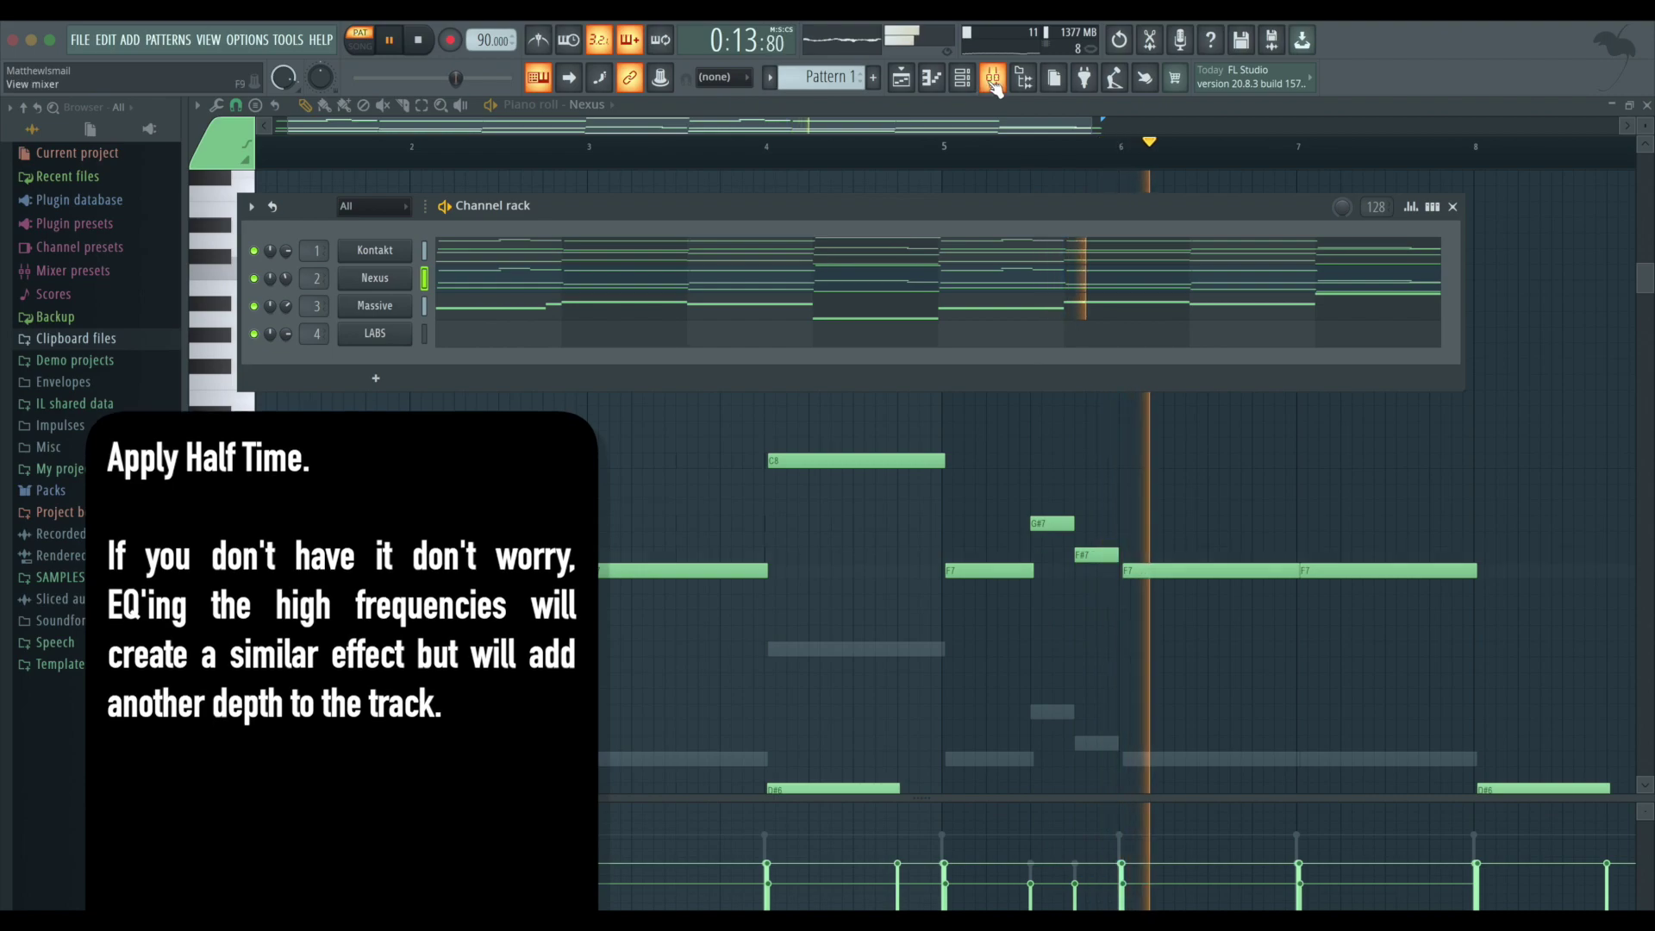
pyautogui.click(994, 81)
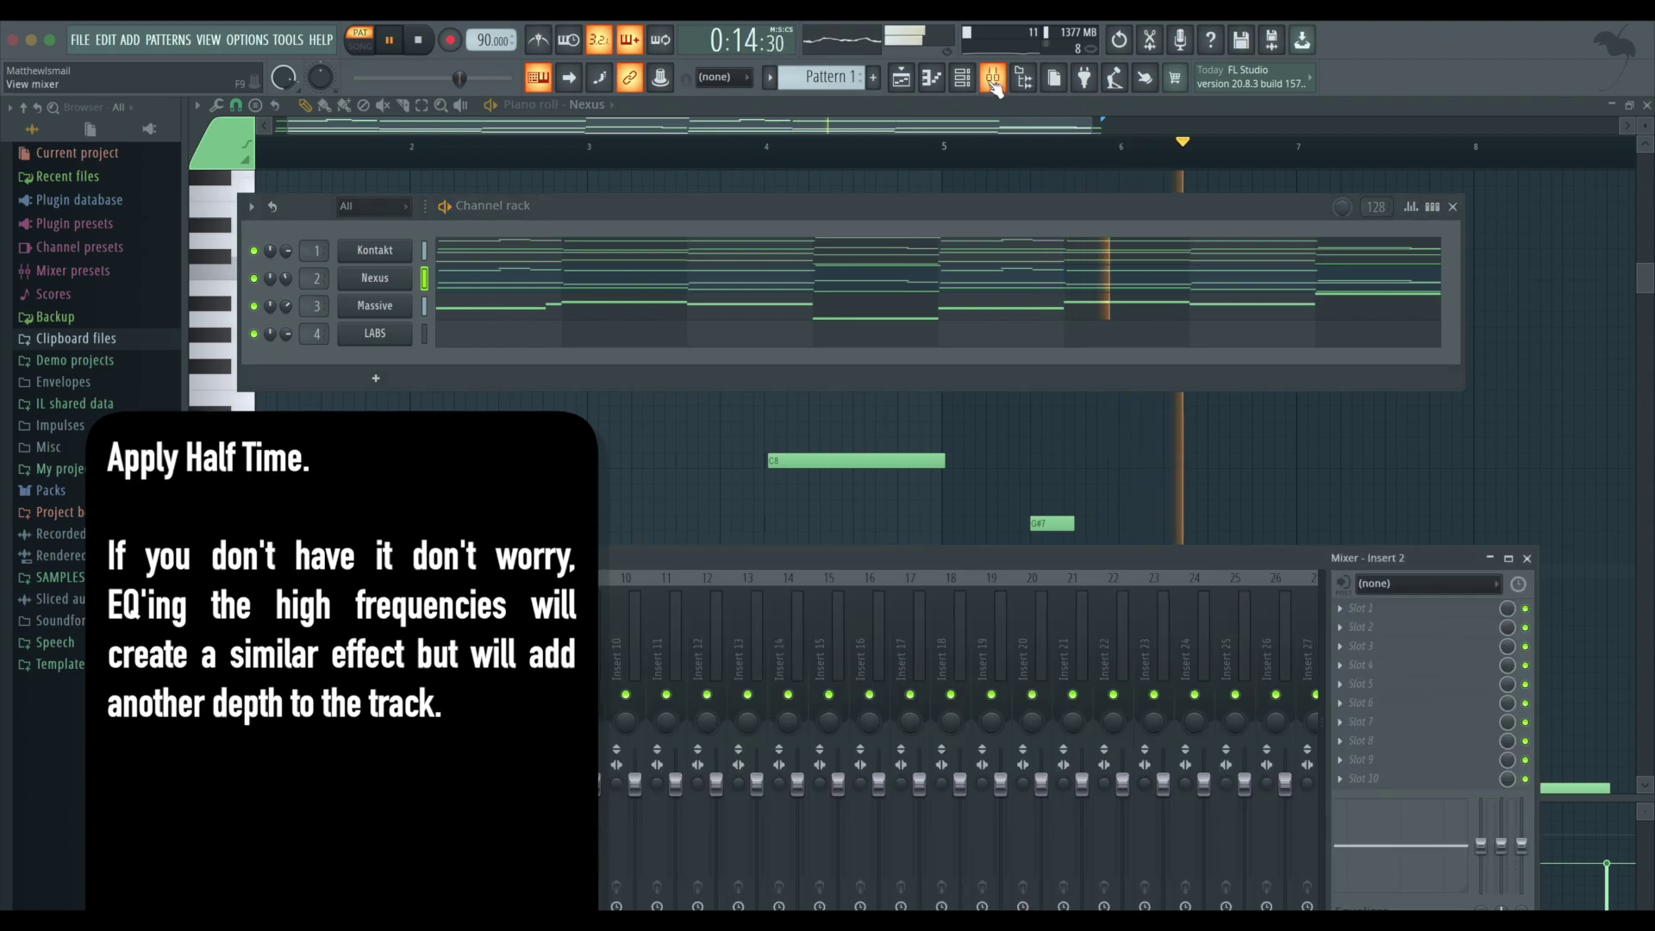
pyautogui.click(1402, 630)
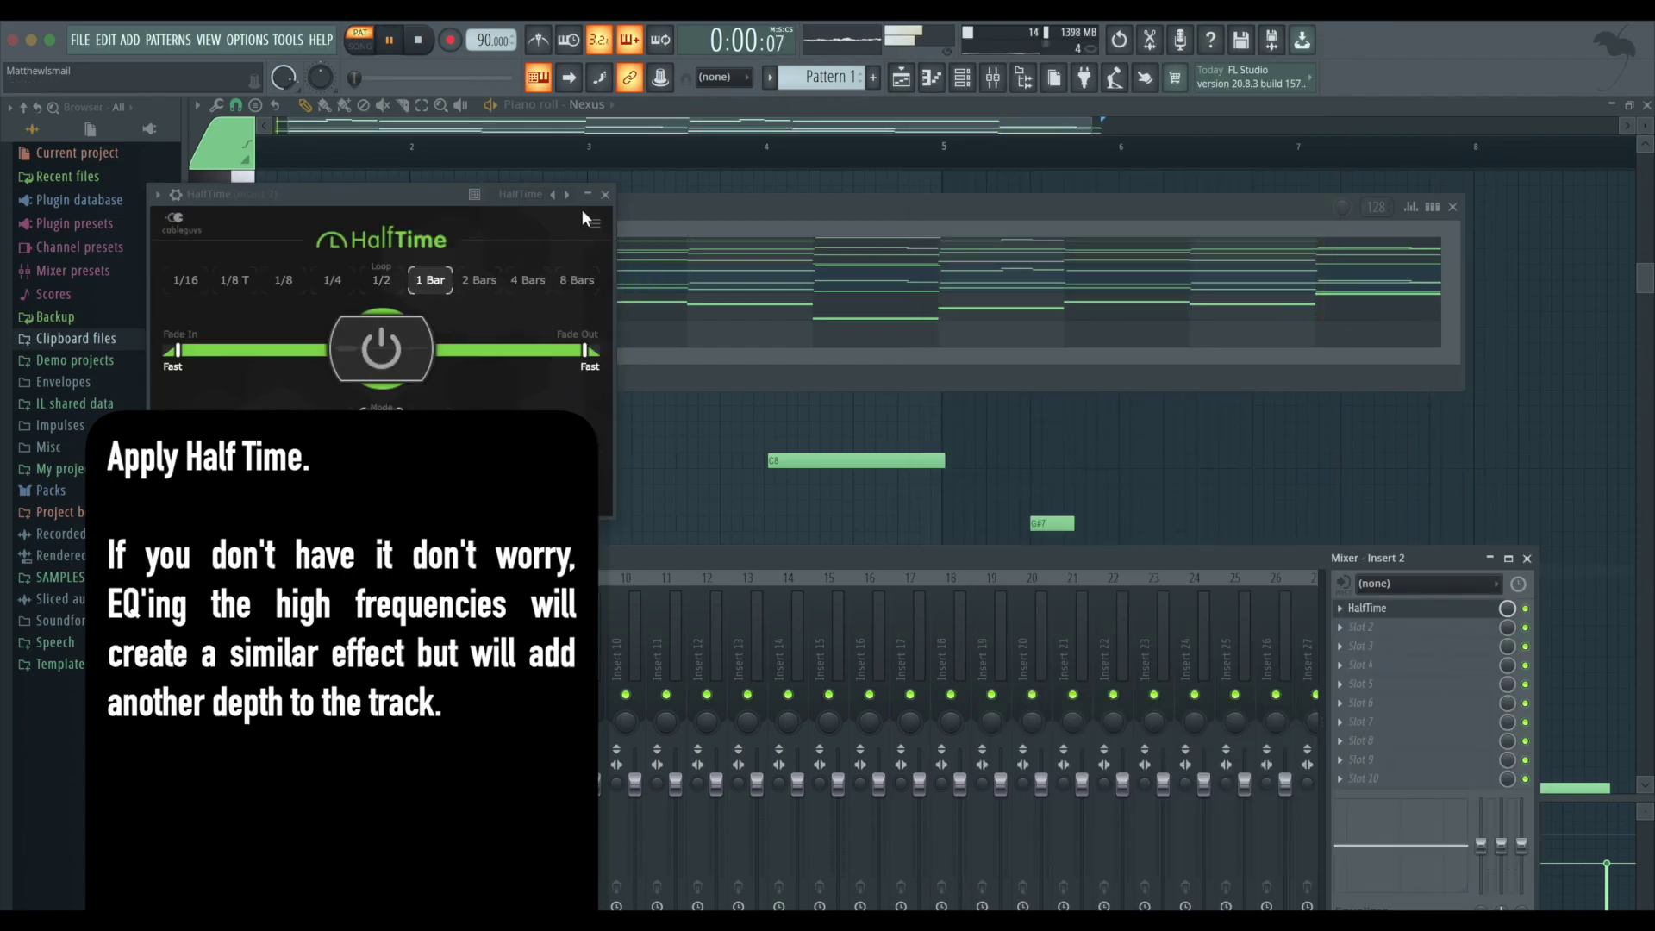
pyautogui.click(605, 194)
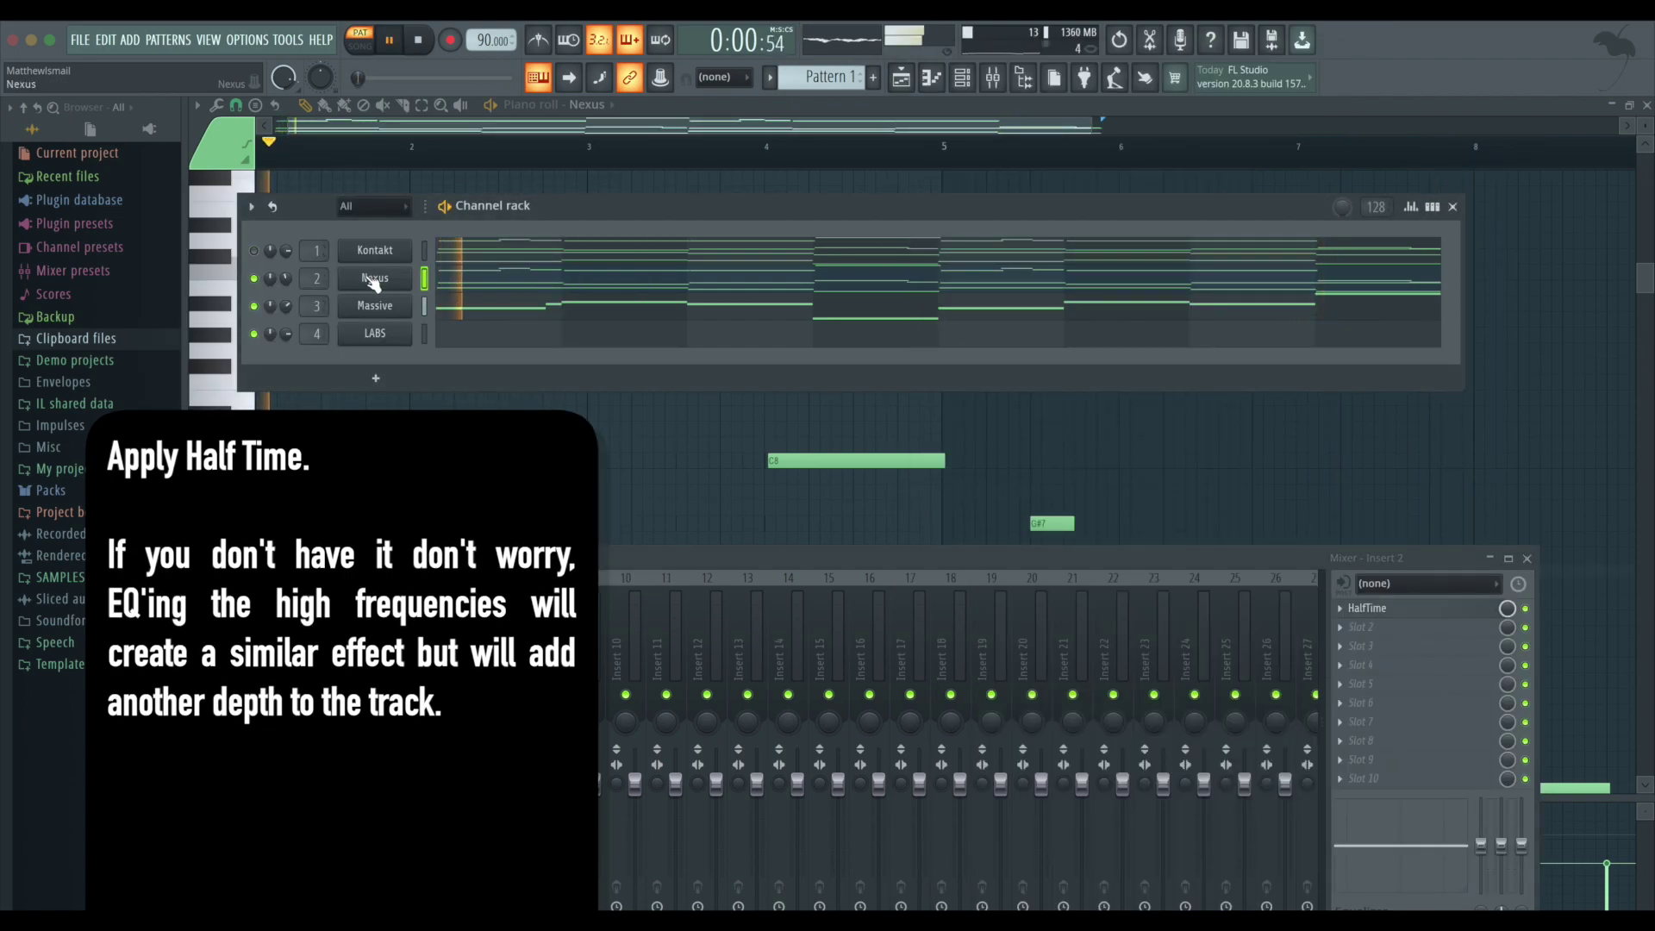
# - Raise all notes in the Nexus channel by one octave, moving the F7 melody notes to F8 and the first chord note to C7
pyautogui.click(480, 284)
pyautogui.doubleClick(470, 275)
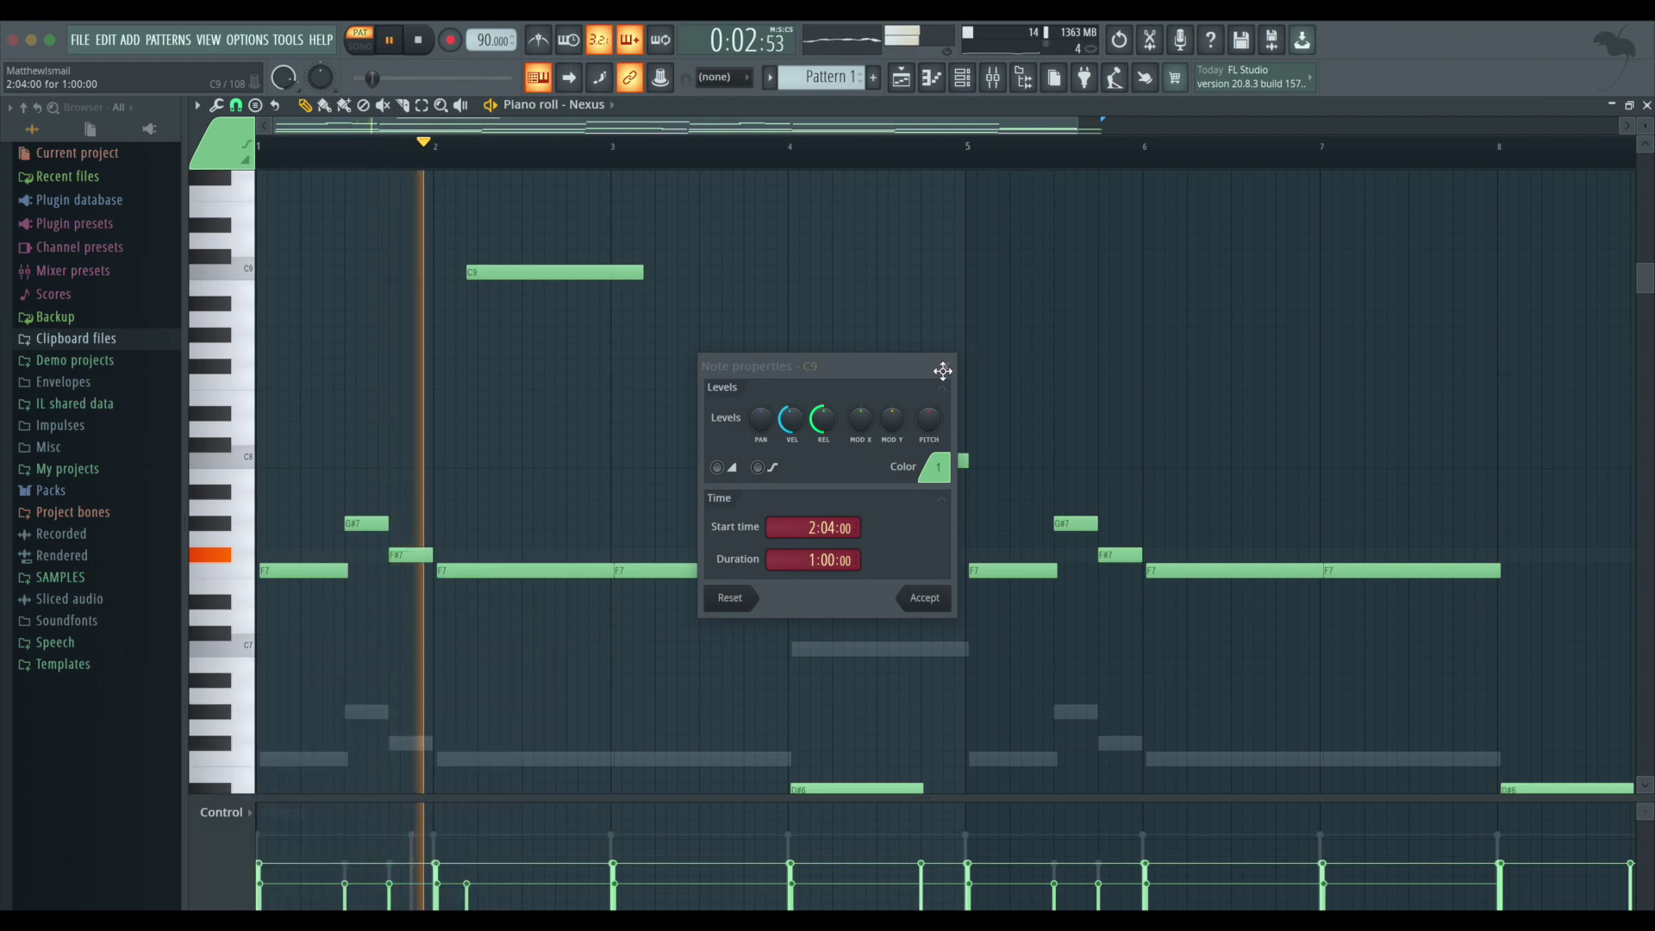
pyautogui.click(943, 370)
pyautogui.scroll(-8, 926, 662)
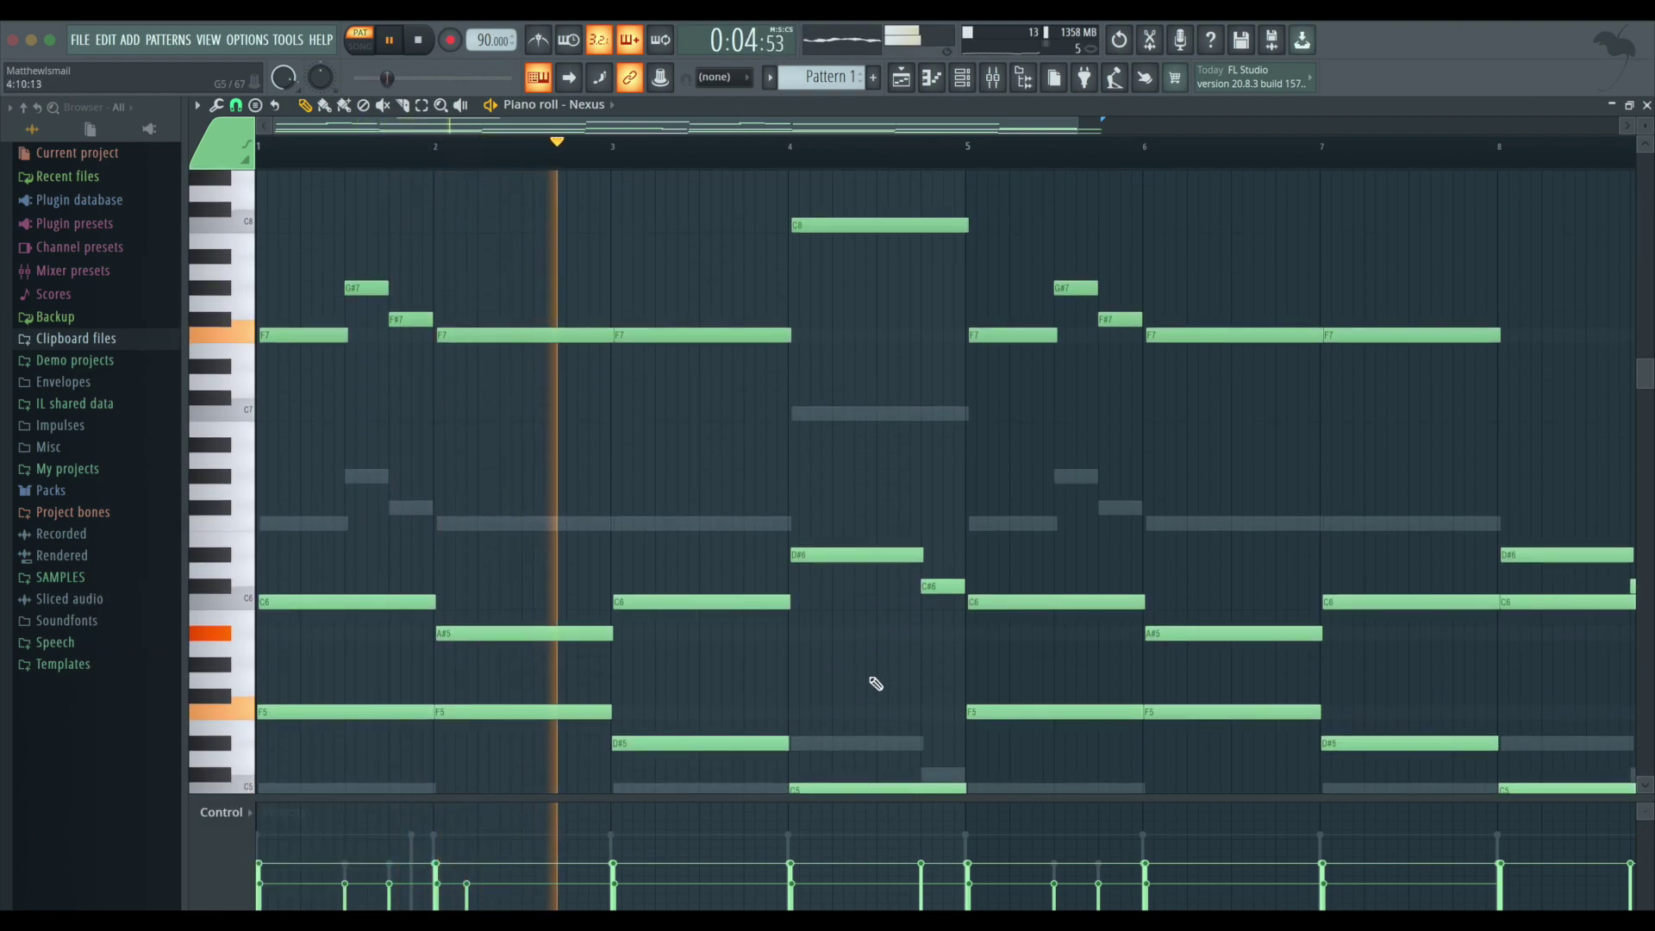
pyautogui.moveTo(296, 617); pyautogui.dragTo(1651, 204)
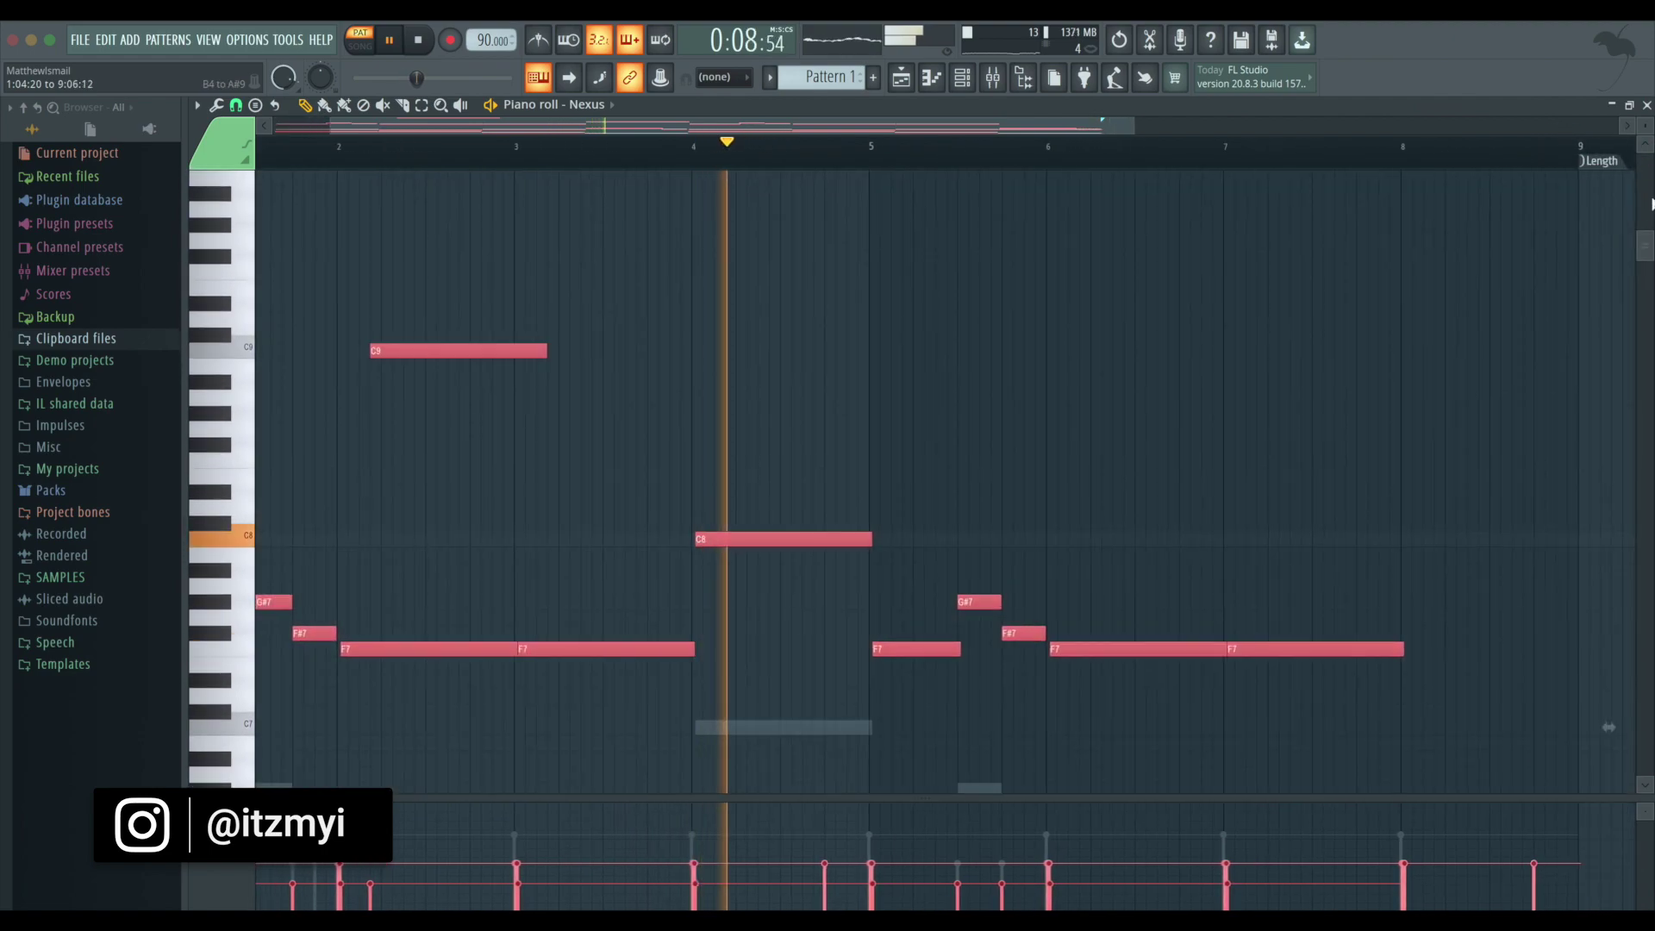
pyautogui.hotkey('ctrl', 'Up')
# - Change the loop length of HalfTime on mixer Insert 2 to 1/2
pyautogui.click(991, 79)
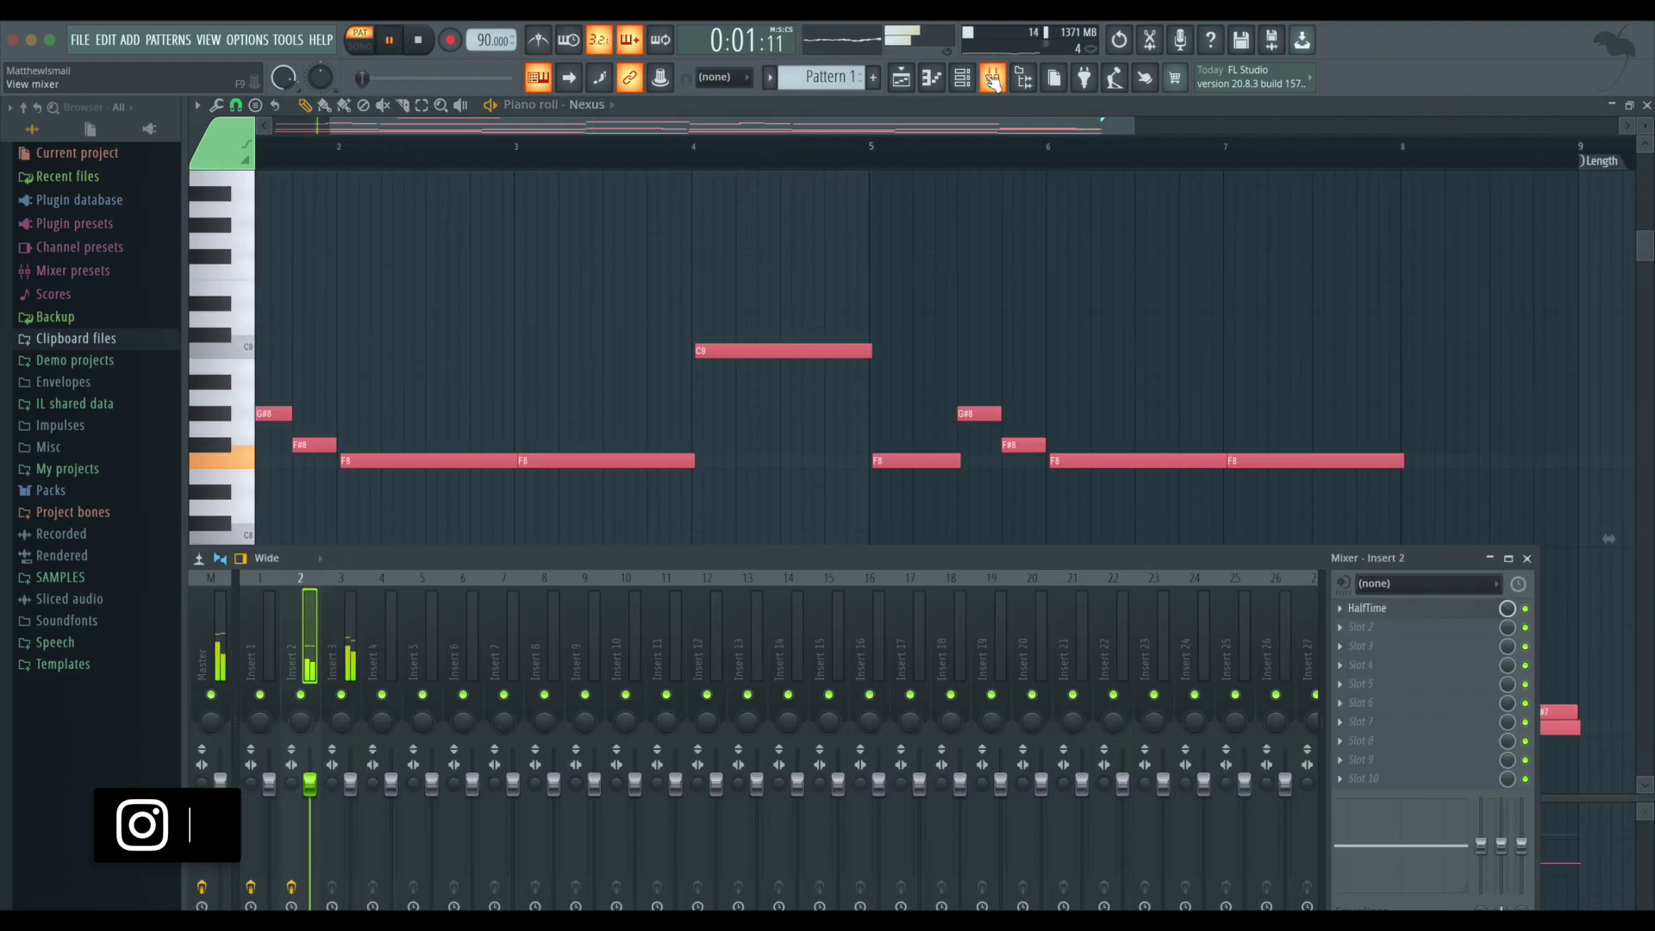
pyautogui.click(1381, 610)
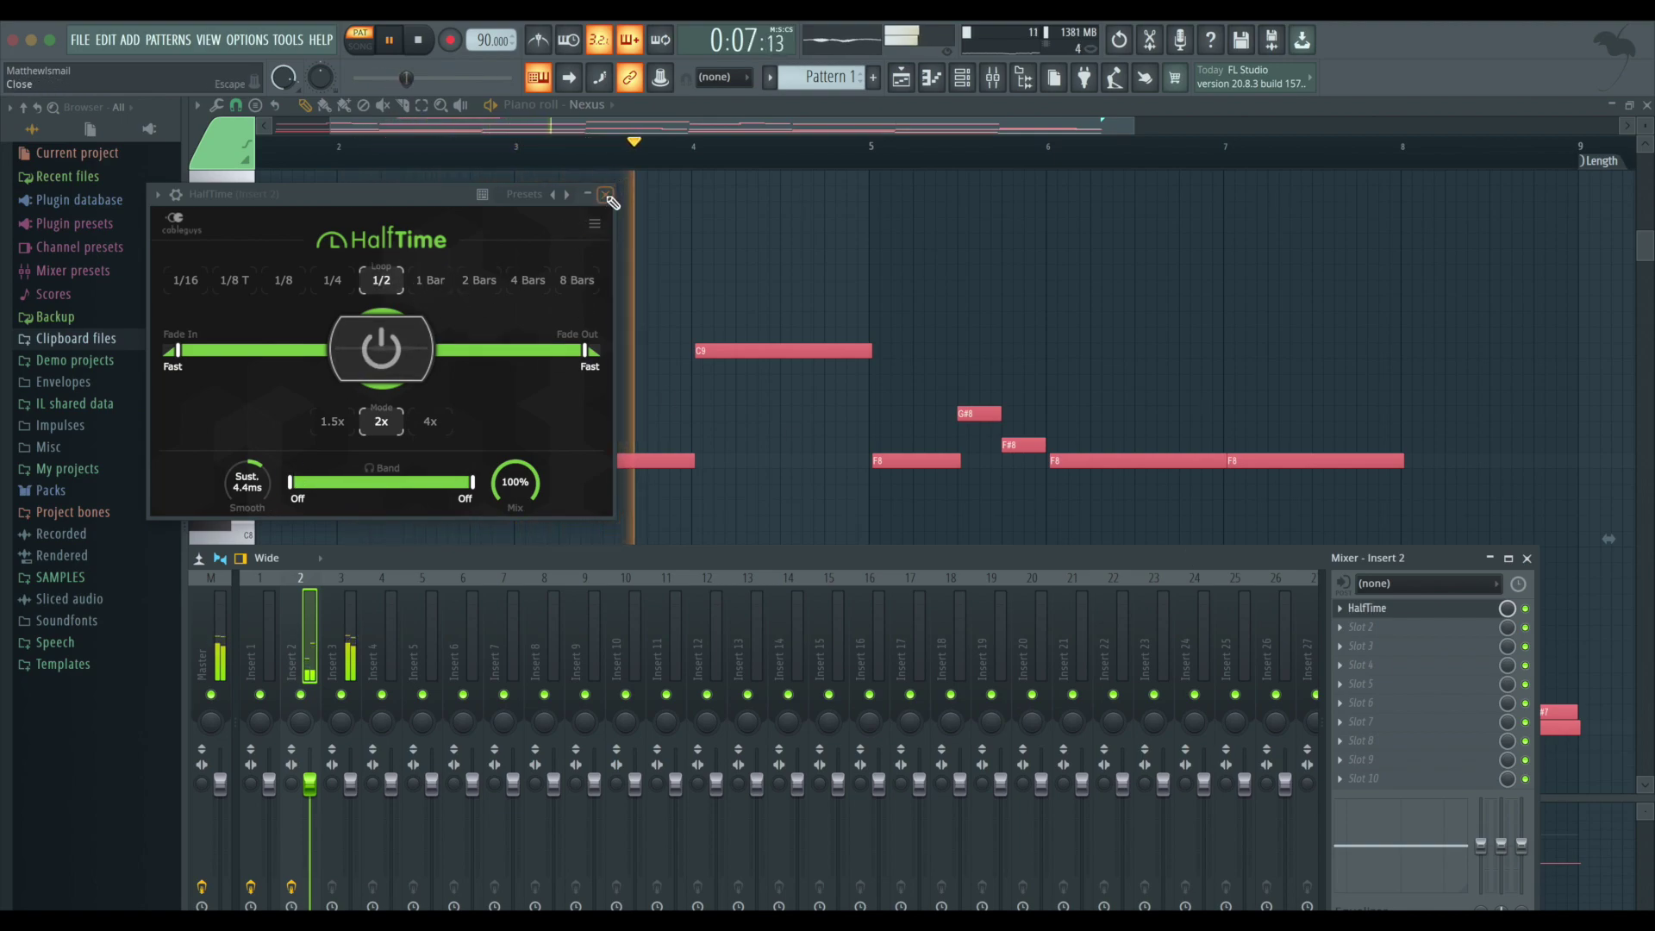
pyautogui.click(606, 194)
# - Delete the high melody notes, F8 and above, from the Nexus channel's piano roll
pyautogui.scroll(-3, 1010, 367)
pyautogui.moveTo(1332, 276); pyautogui.dragTo(202, 259)
pyautogui.press('Delete')
pyautogui.scroll(3, 259, 431)
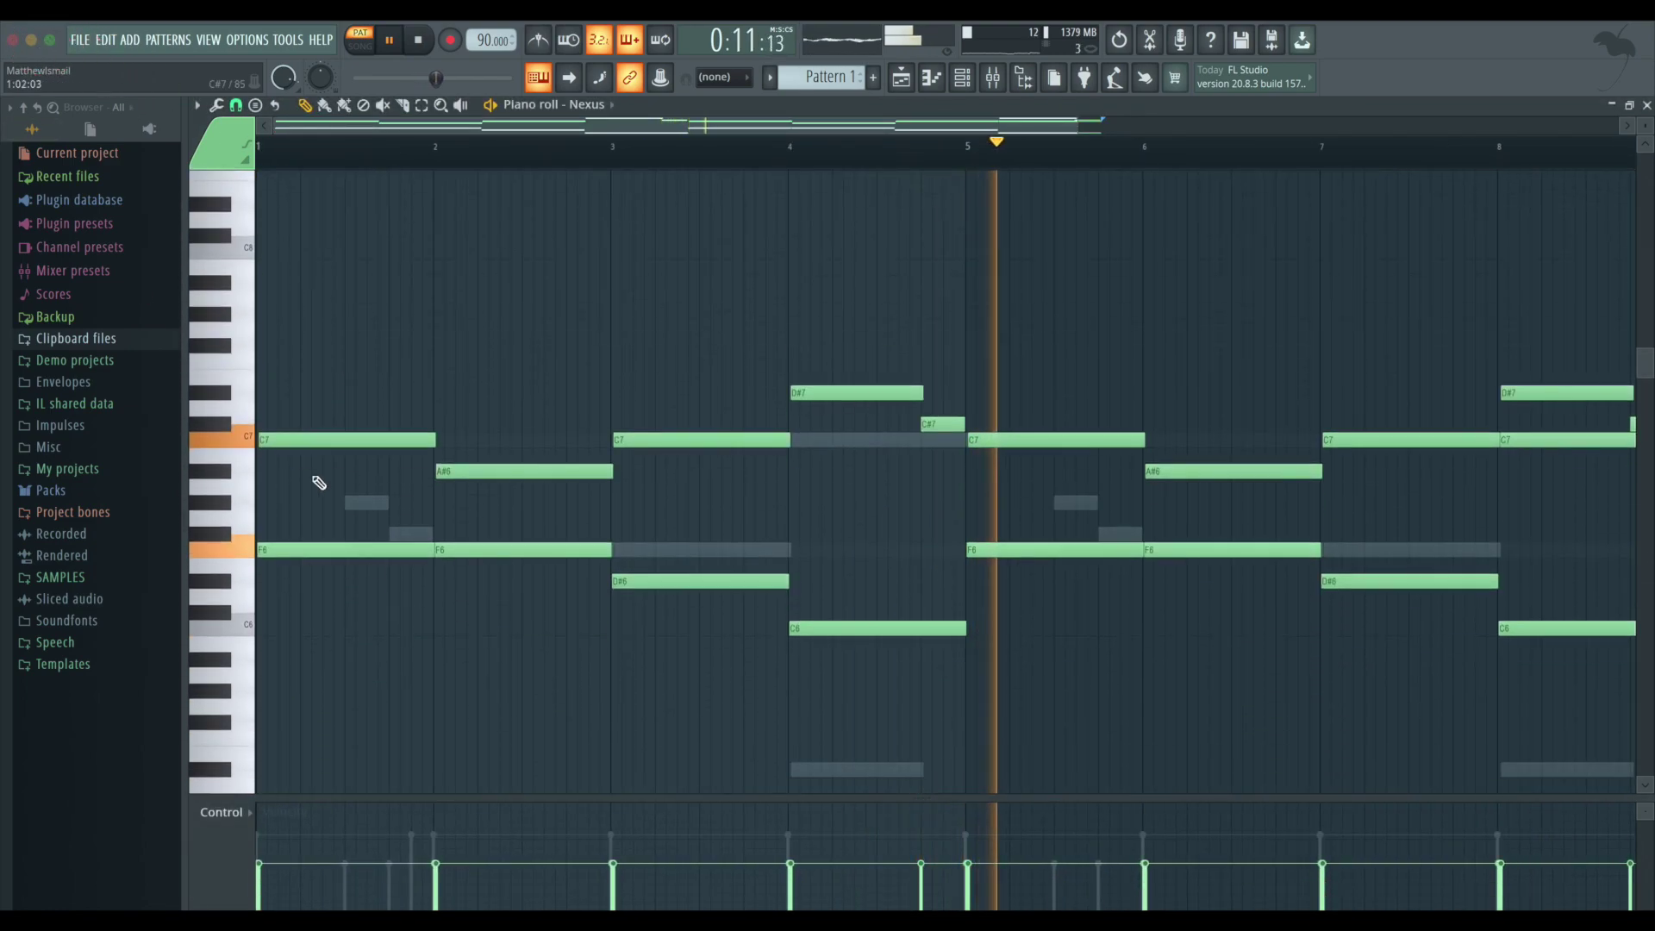
# - Raise the remaining Nexus chord notes one octave, moving the C7 and F6 notes to C8 and F7
pyautogui.moveTo(339, 666); pyautogui.dragTo(1629, 172)
pyautogui.hotkey('ctrl', 'Up')
pyautogui.press('space')
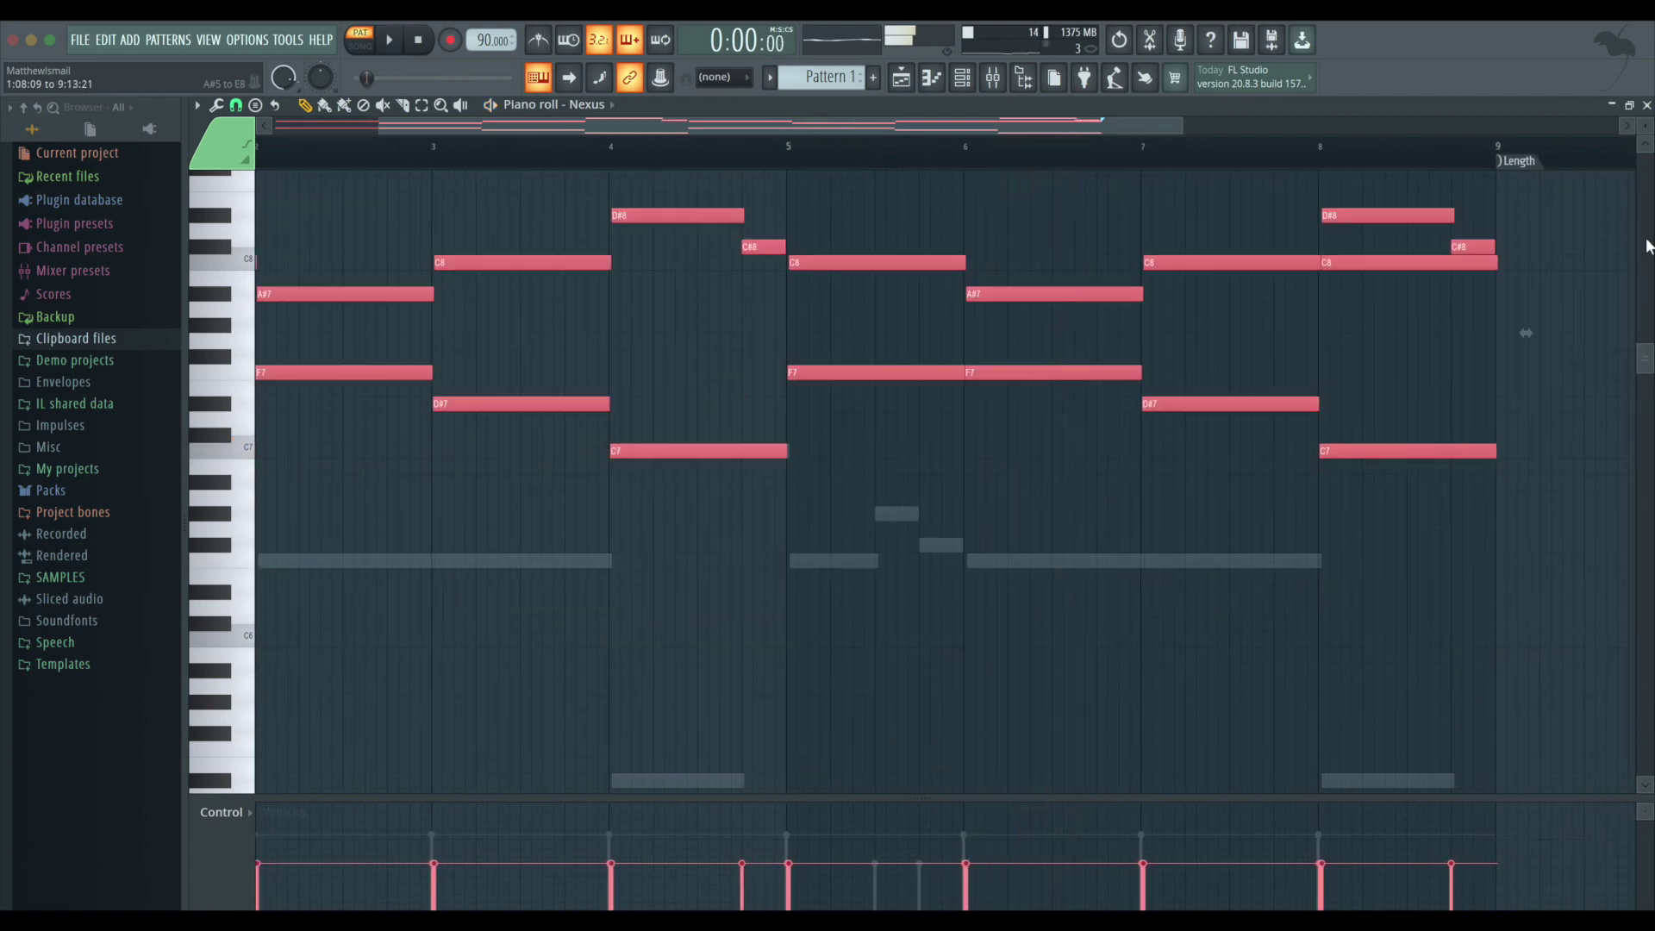
# - Load Fruity Parametric EQ 2 in slot 2 of mixer Insert 2 and adjust its low end
pyautogui.click(990, 77)
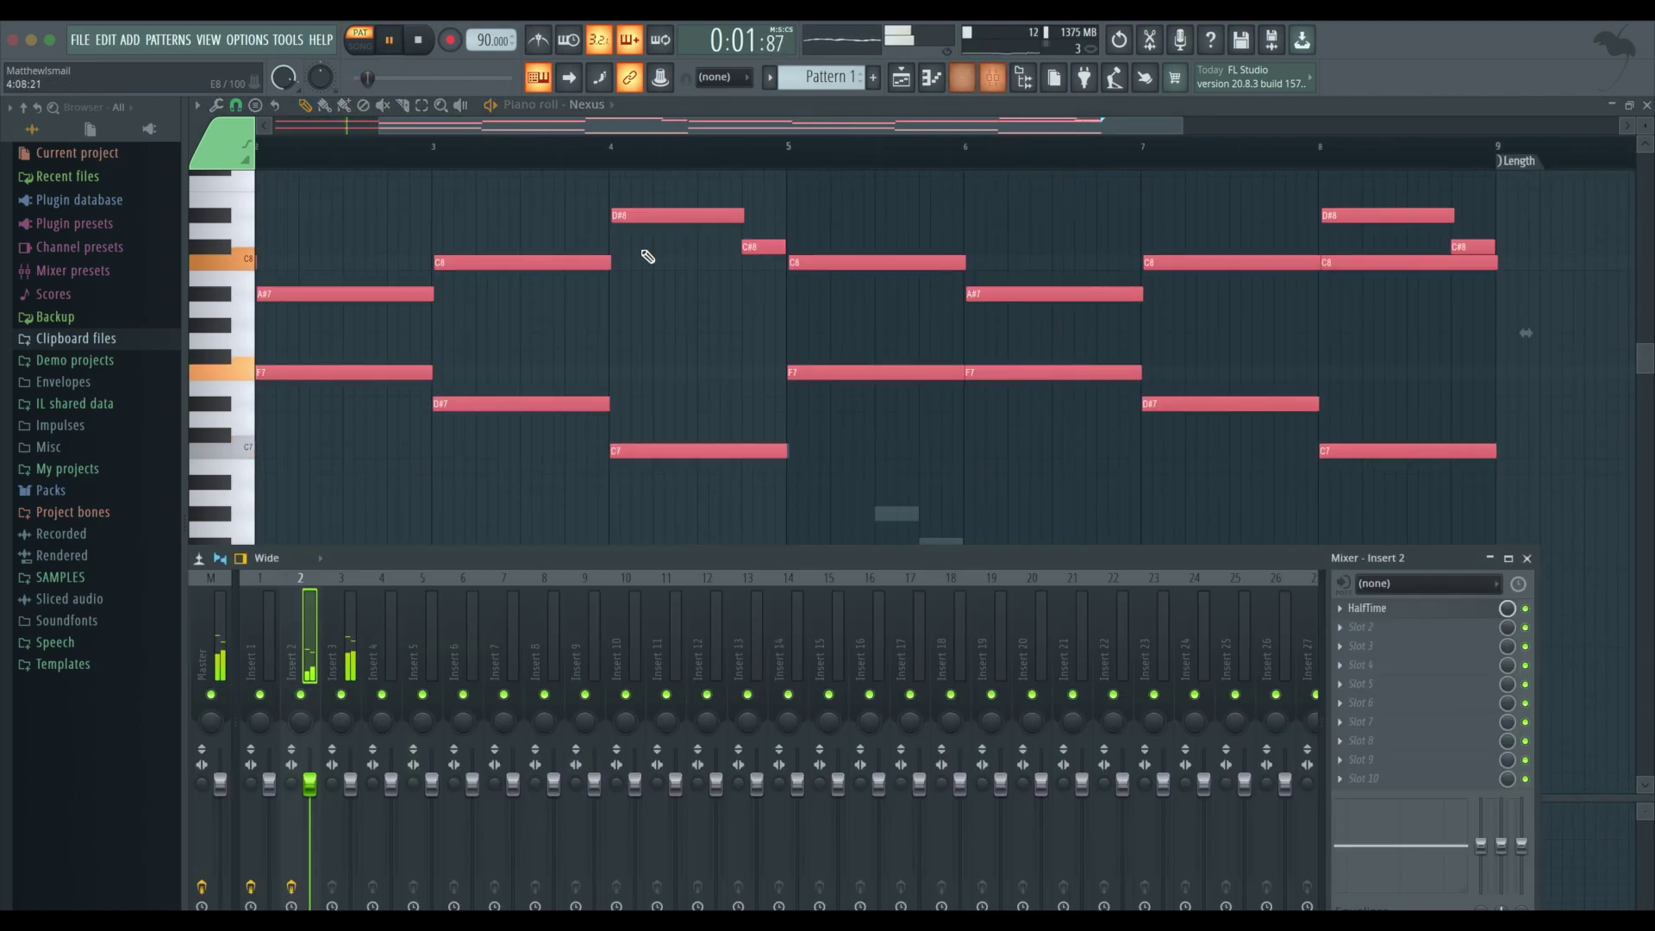
pyautogui.click(1355, 623)
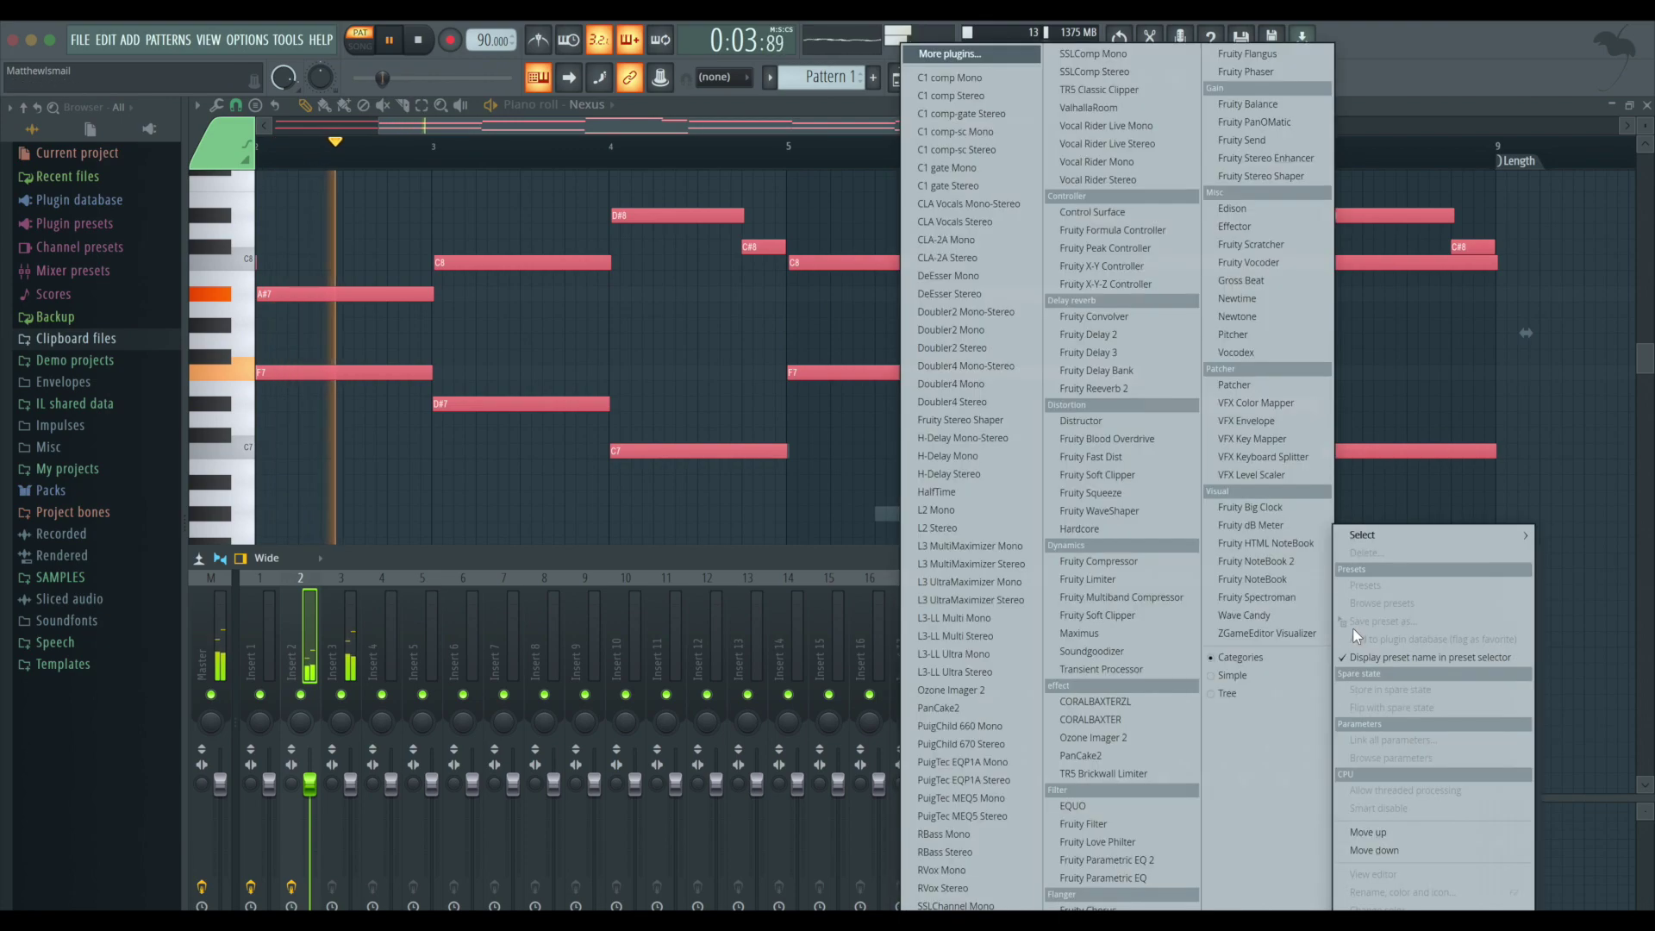
pyautogui.click(1121, 851)
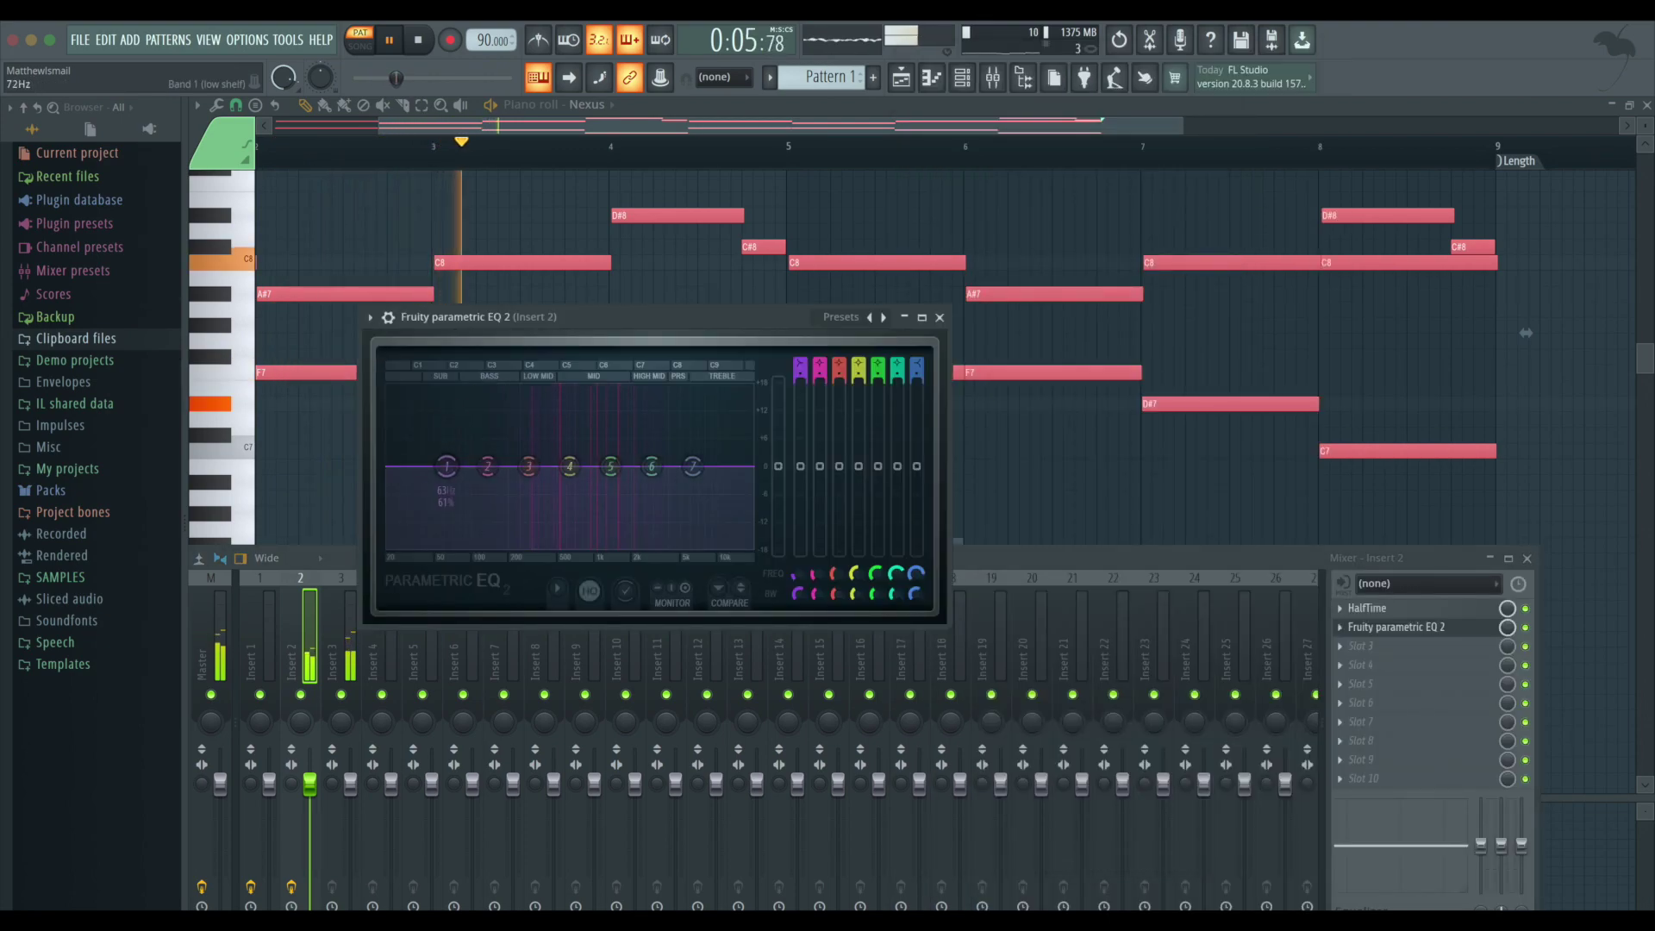
pyautogui.moveTo(493, 545); pyautogui.dragTo(521, 556)
pyautogui.click(940, 317)
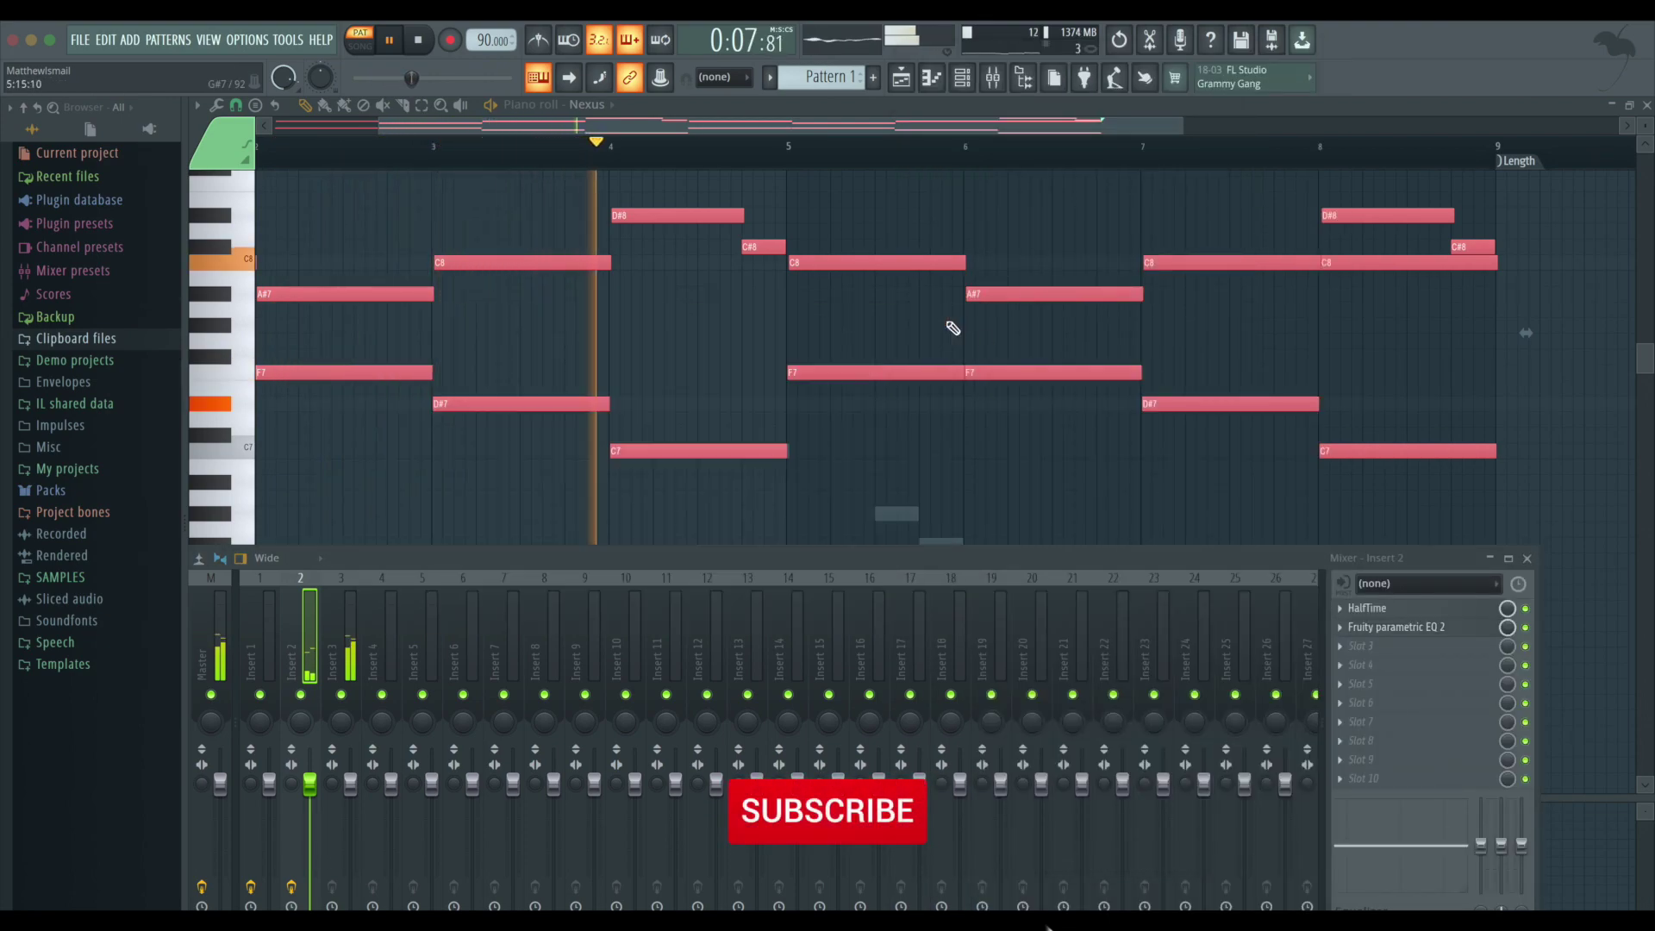
# - Load ValhallaRoom in slot 4 of mixer Insert 2 and lower its mix well below 100%
pyautogui.click(1361, 646)
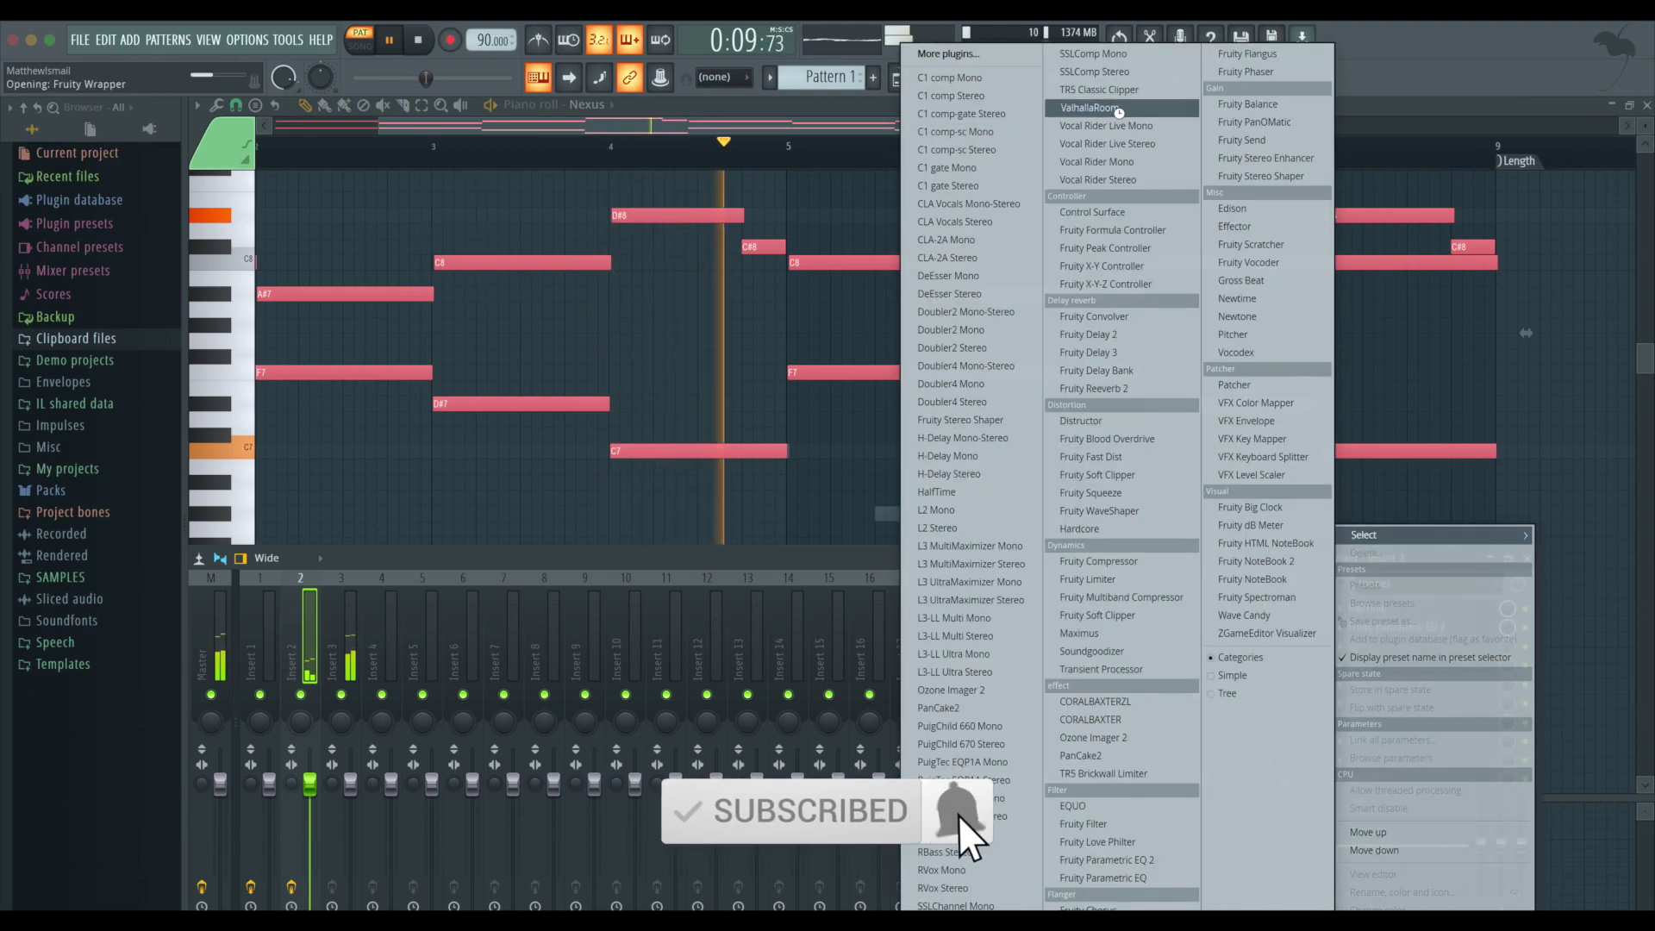
pyautogui.click(1088, 108)
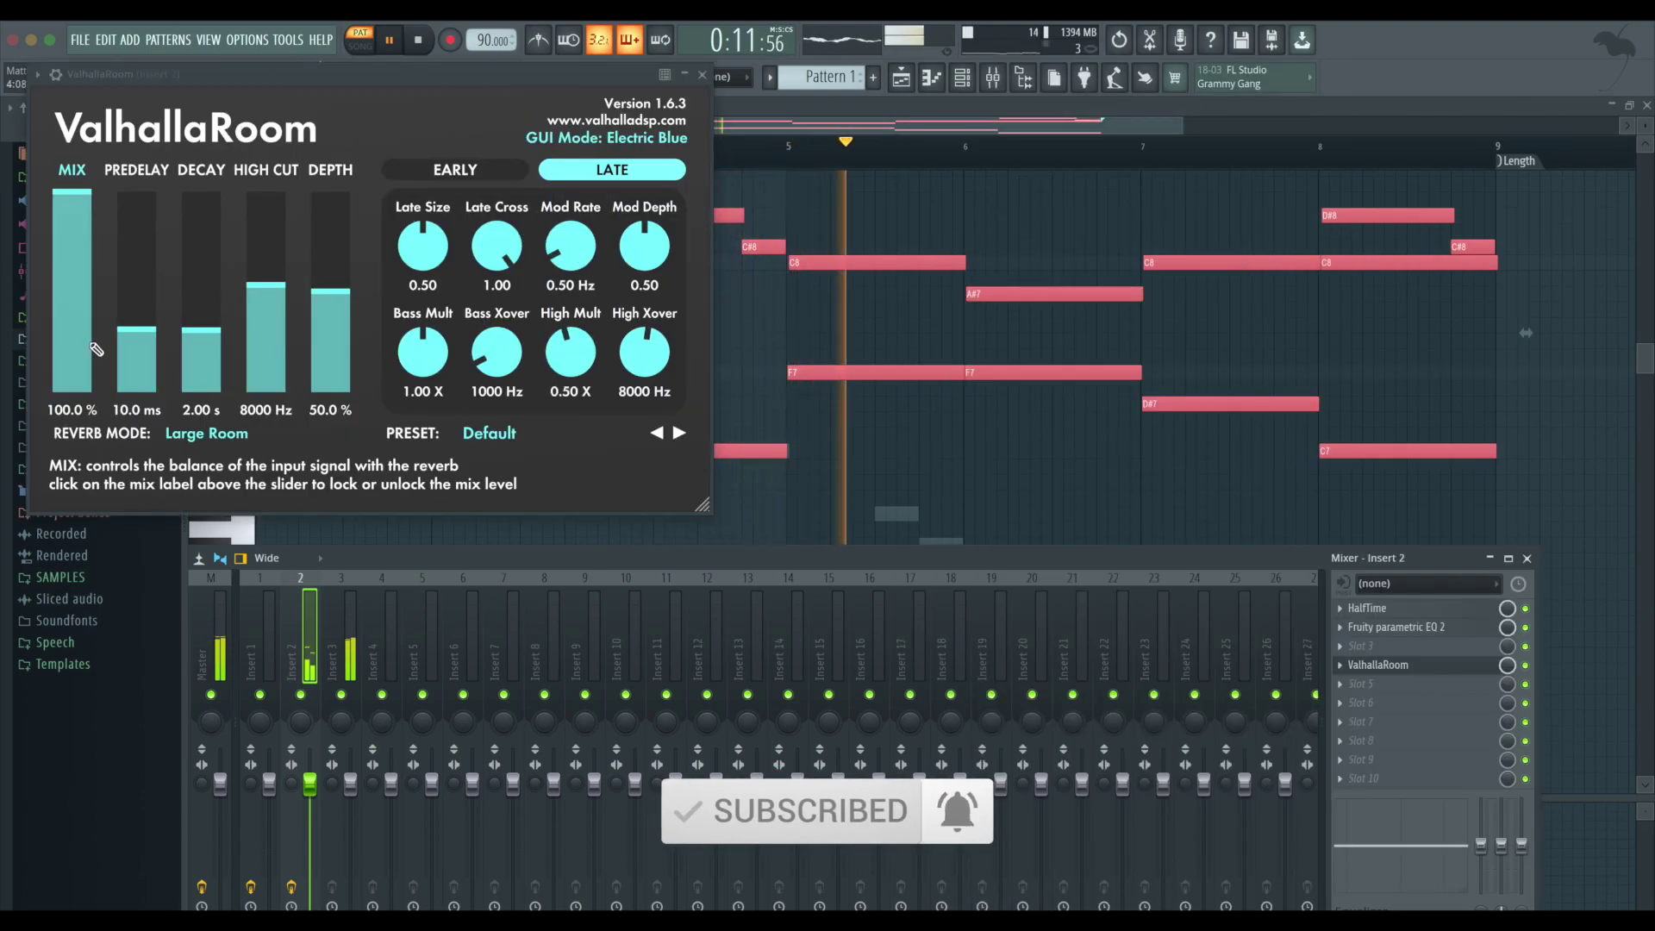
pyautogui.moveTo(72, 207); pyautogui.dragTo(71, 302)
pyautogui.click(700, 73)
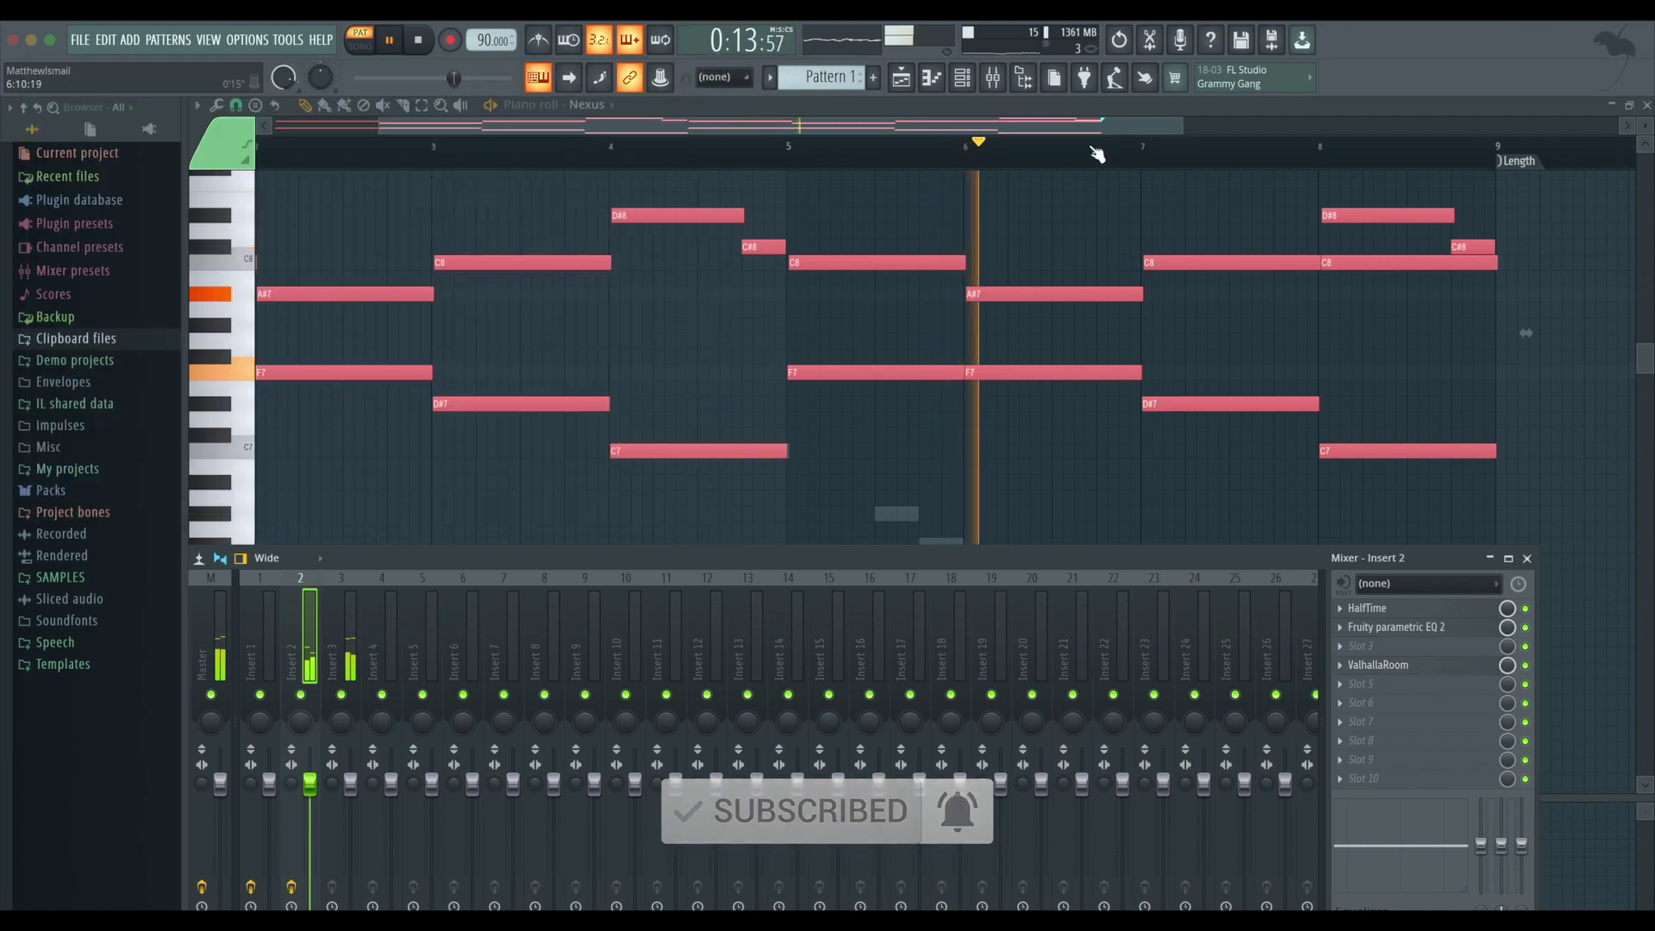
# - Close the mixer and unmute the Kontakt channel in the channel rack
pyautogui.press('F9')
pyautogui.click(957, 85)
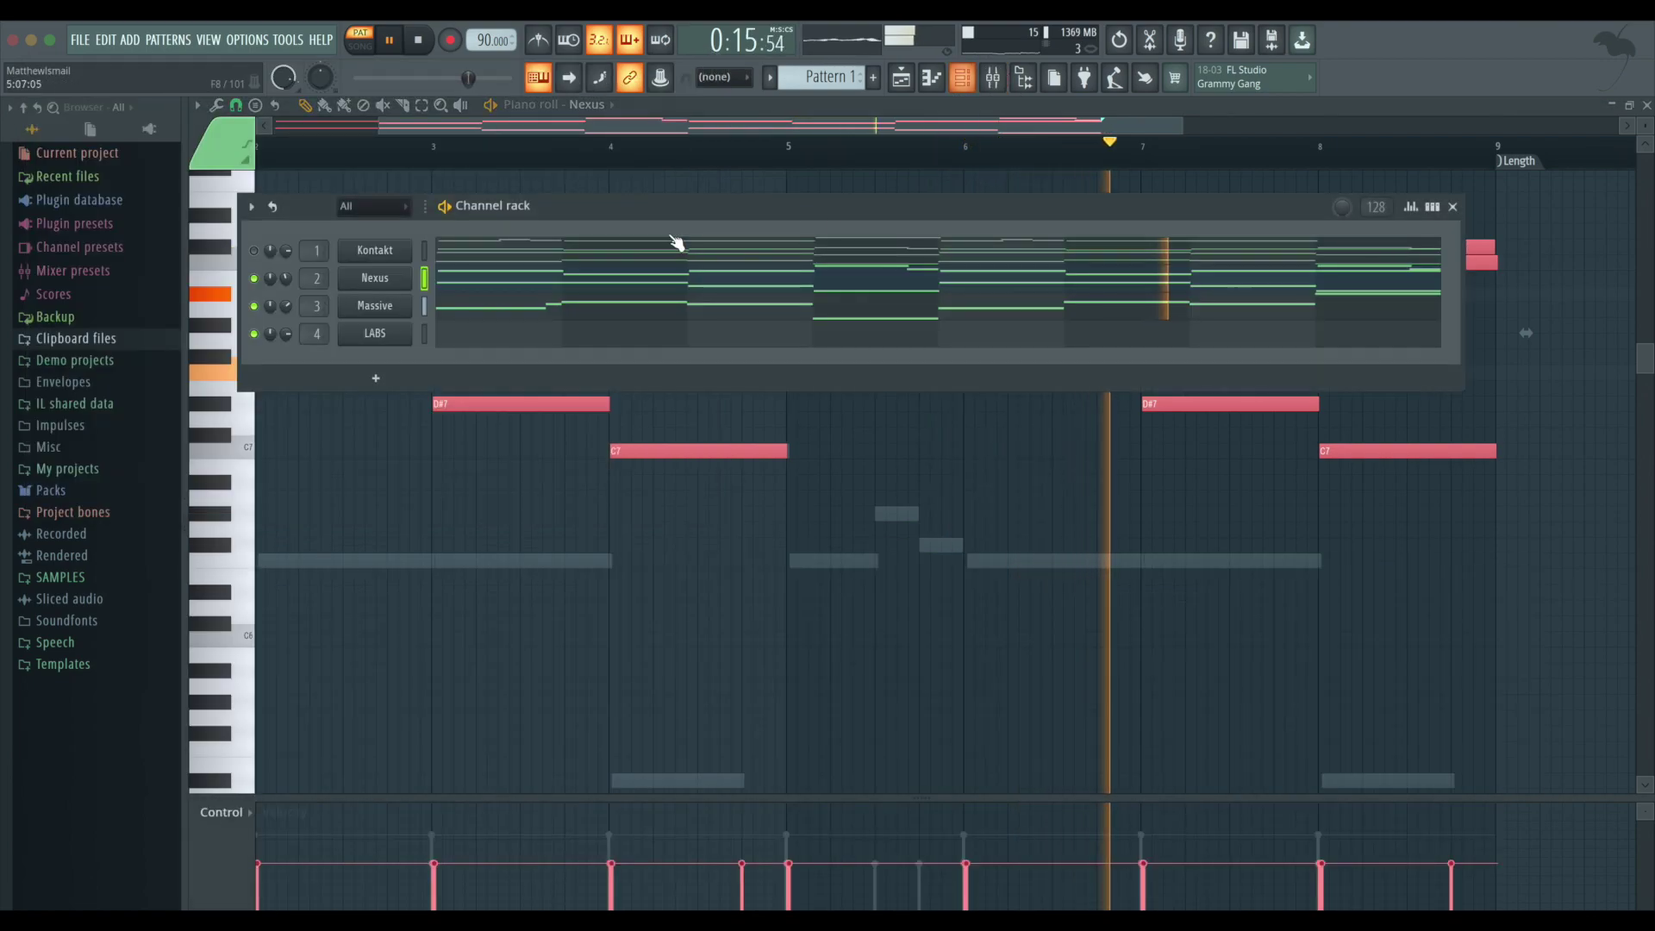
pyautogui.click(259, 250)
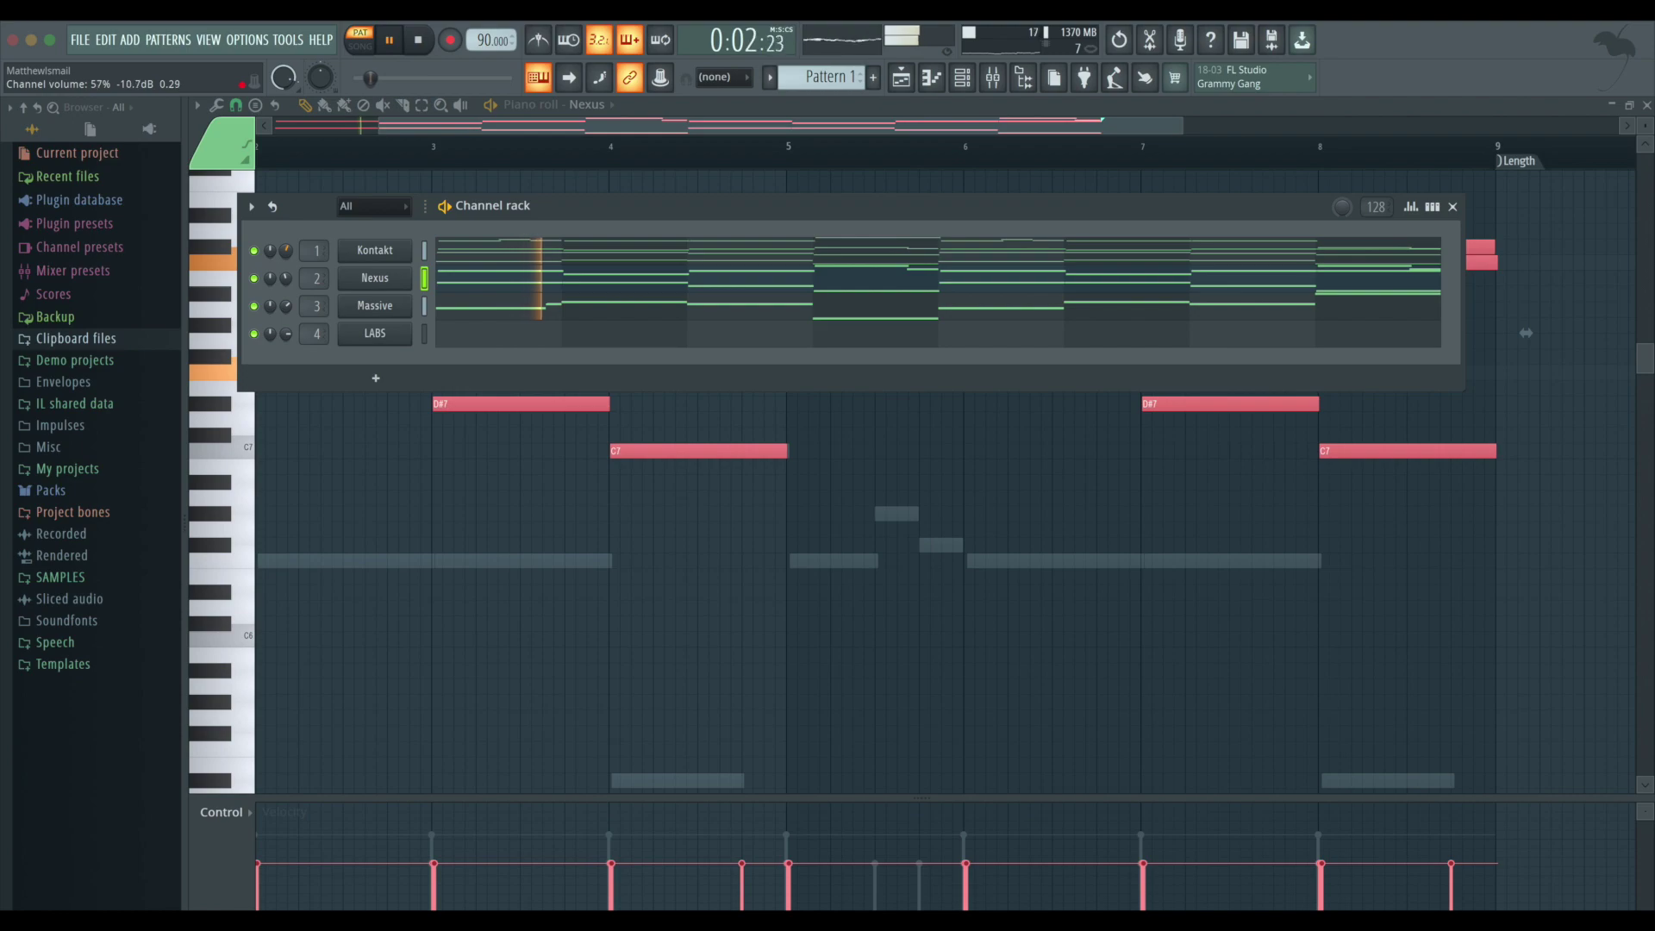
# - Add an Arcade channel with the Poseidon kit and set its session key to A# min
pyautogui.click(377, 379)
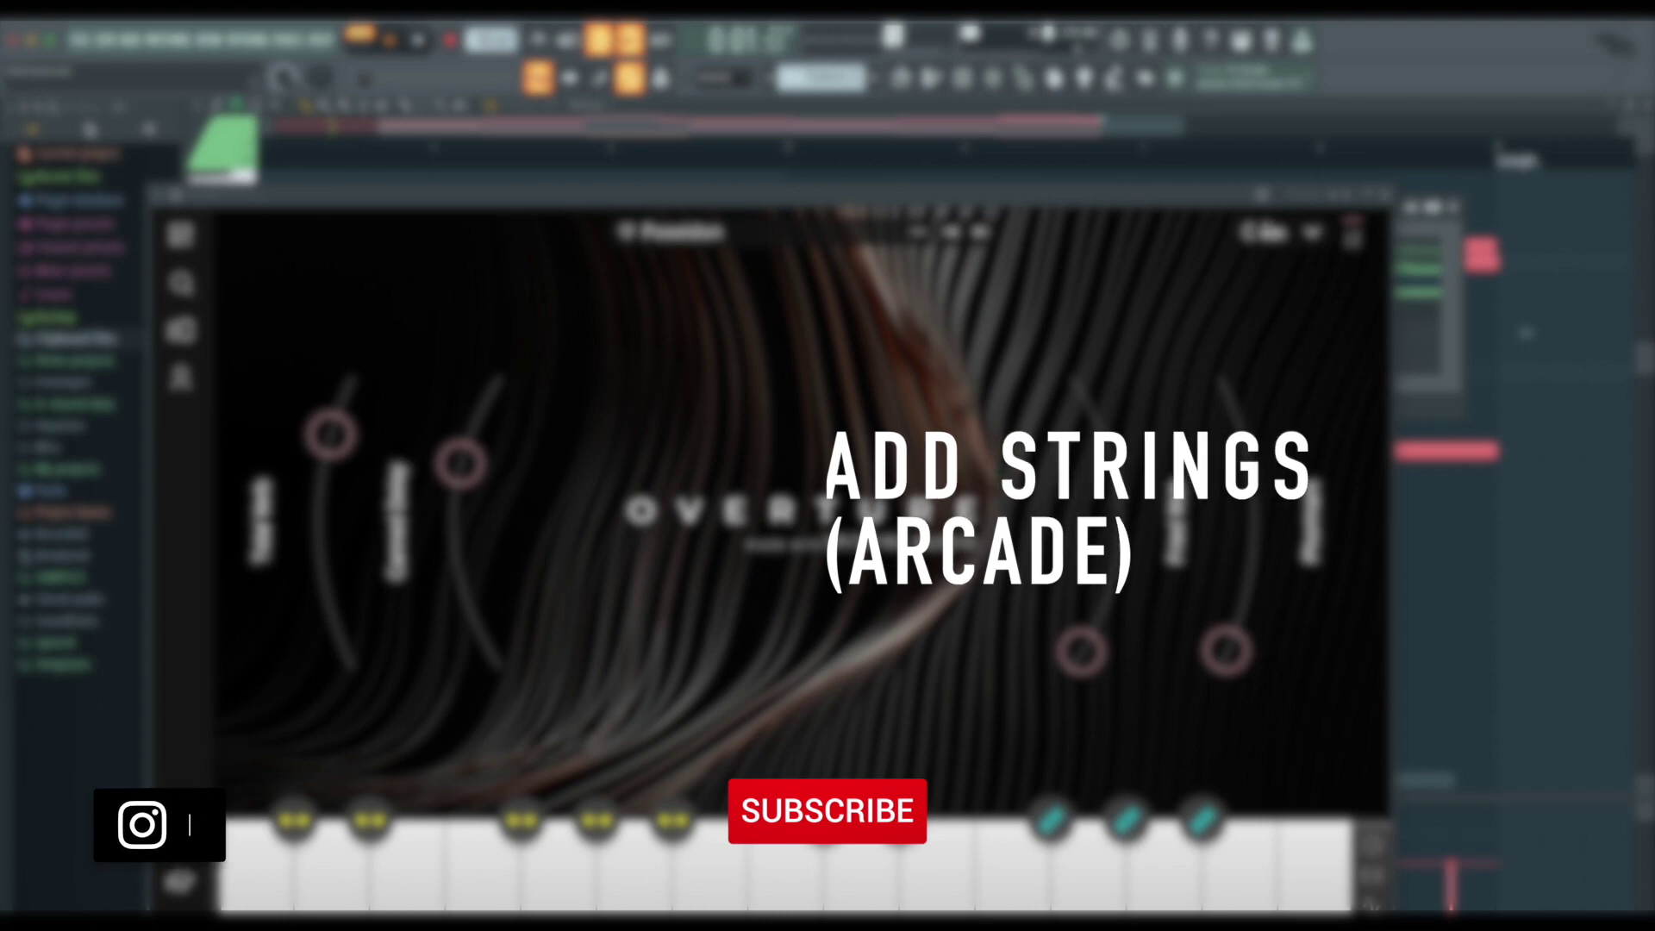
pyautogui.click(1258, 237)
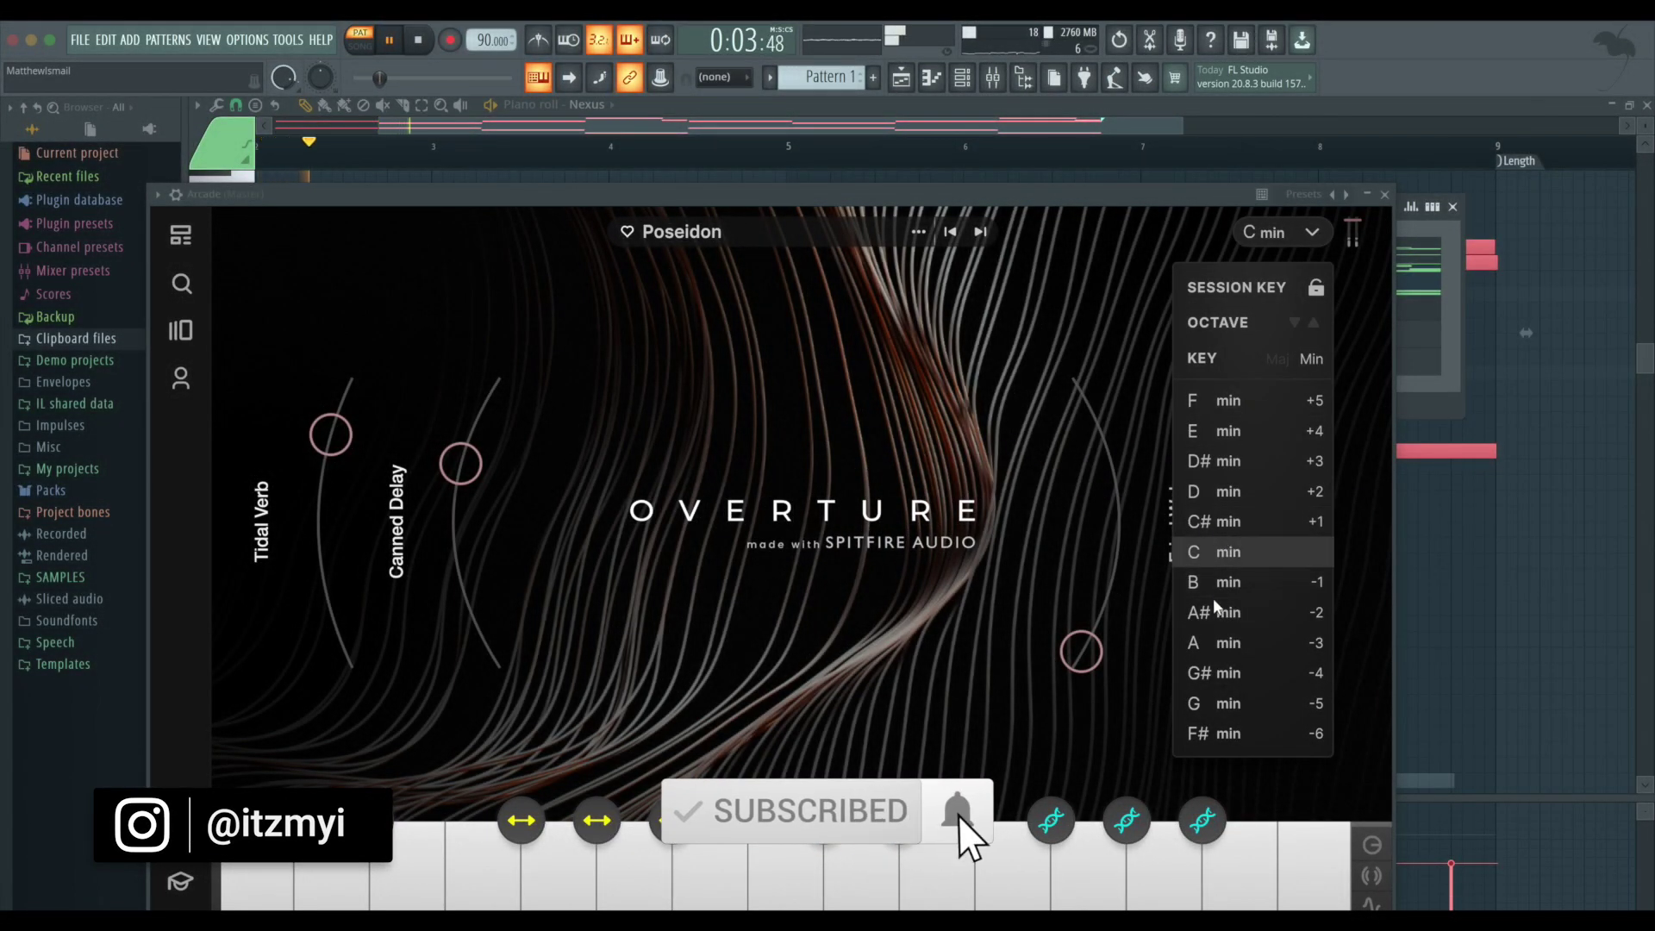
# - Audition the Poseidon string loops against the beat and check the session key in Arcade
pyautogui.click(998, 888)
pyautogui.click(998, 888)
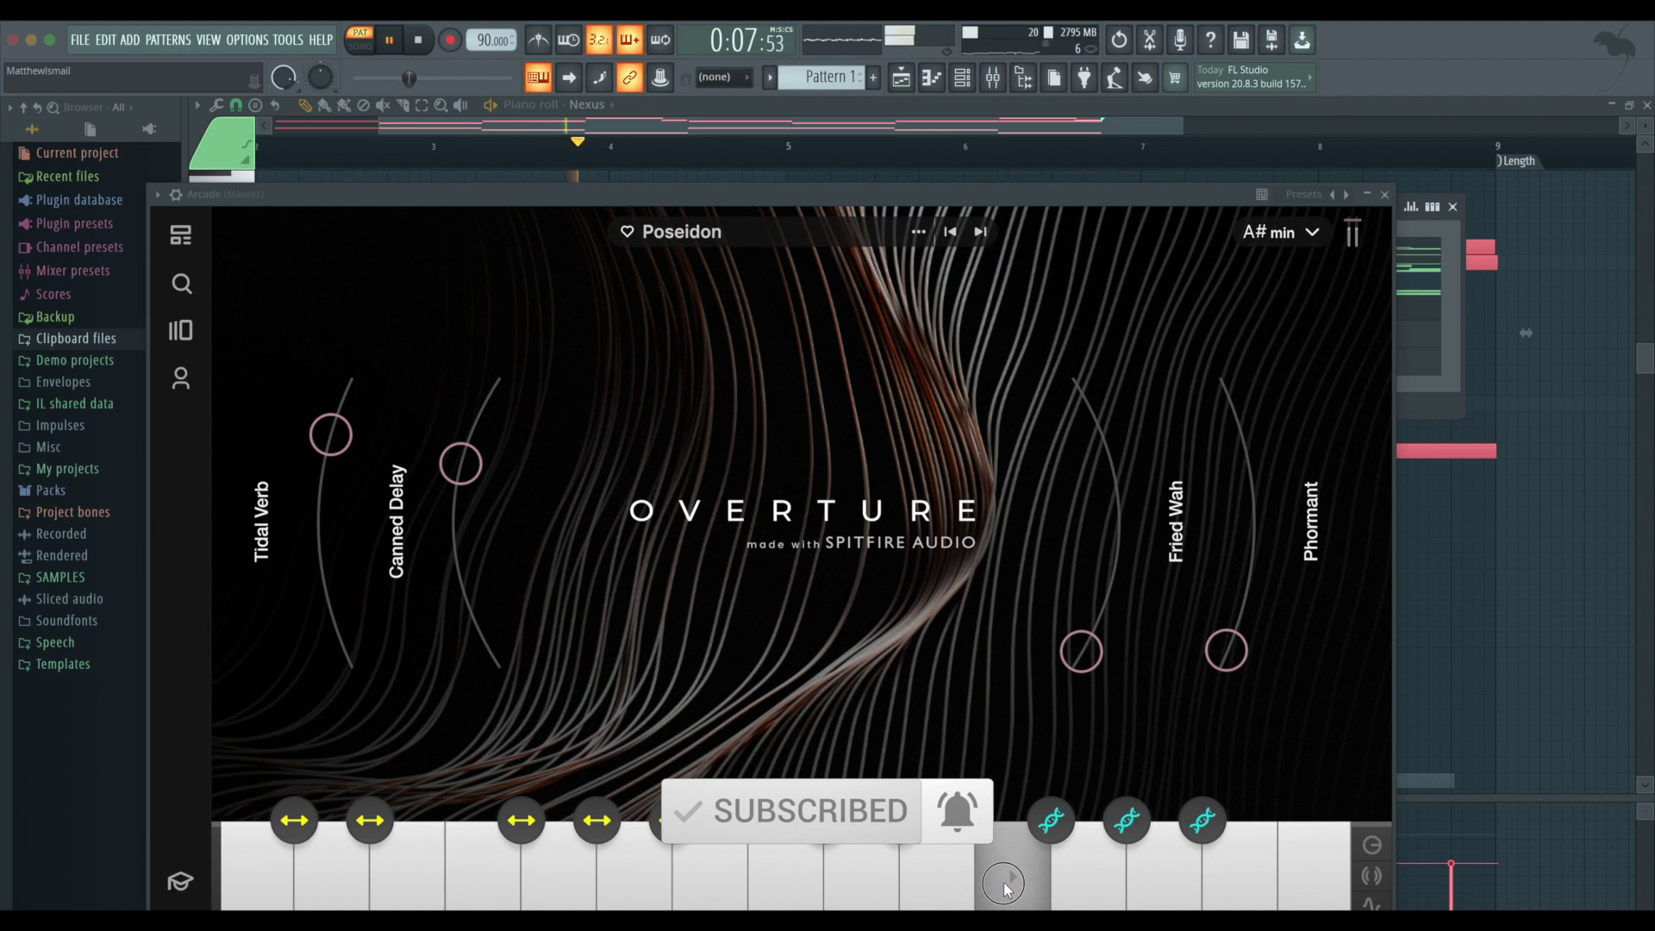
pyautogui.click(1187, 882)
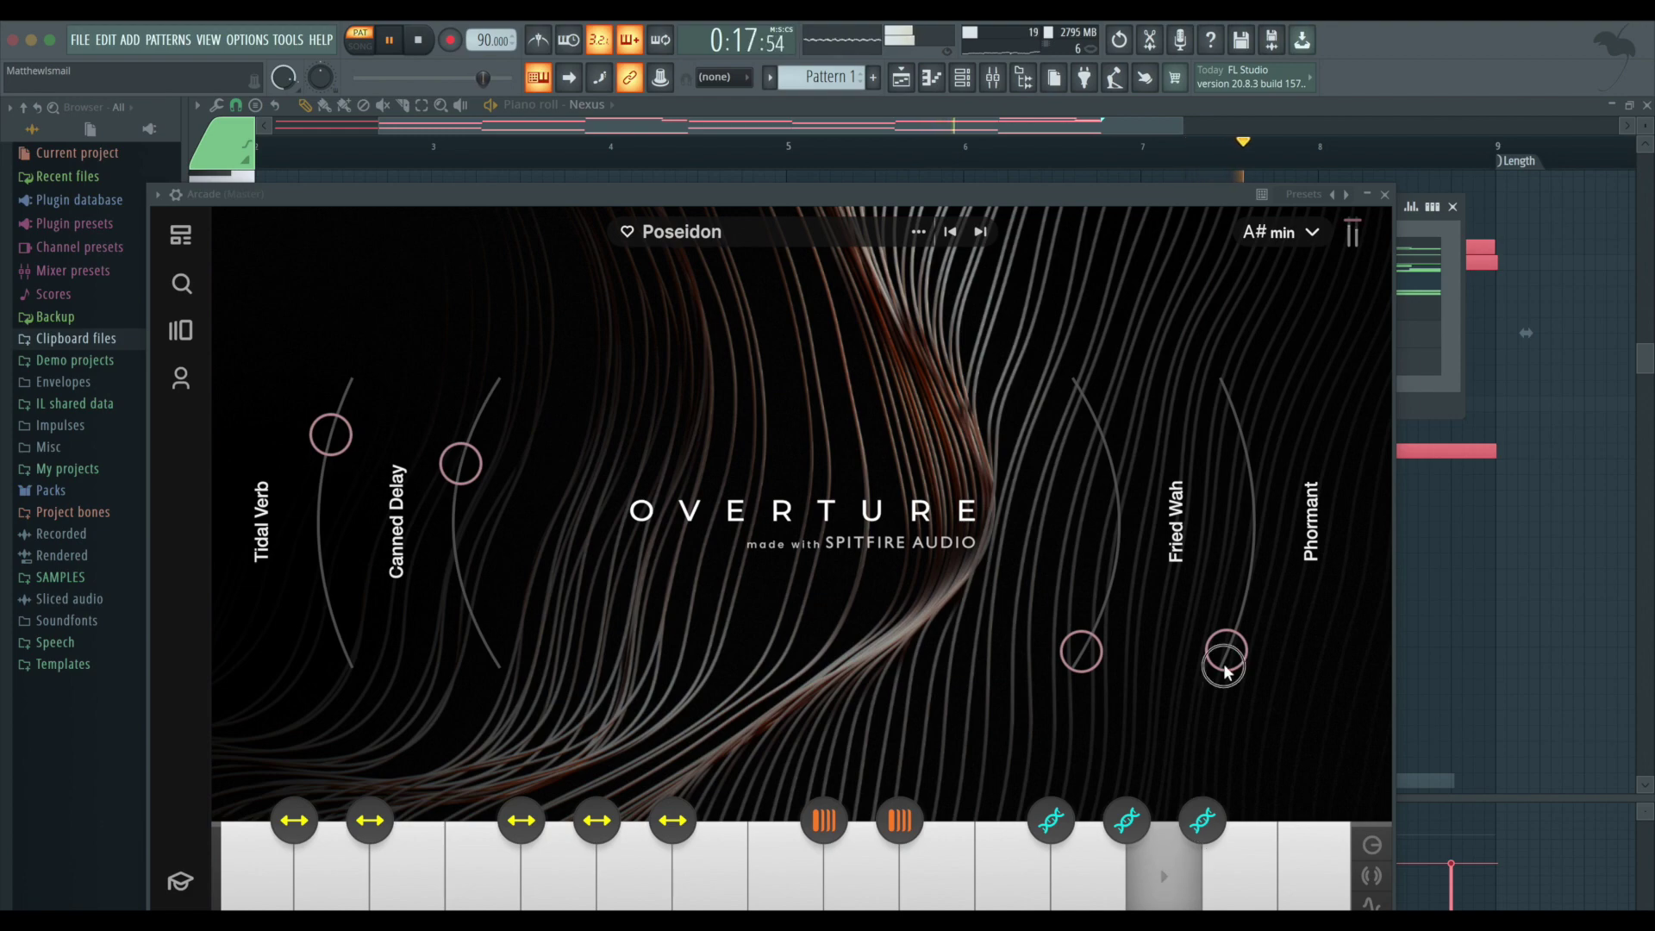
pyautogui.press('space')
pyautogui.click(1284, 234)
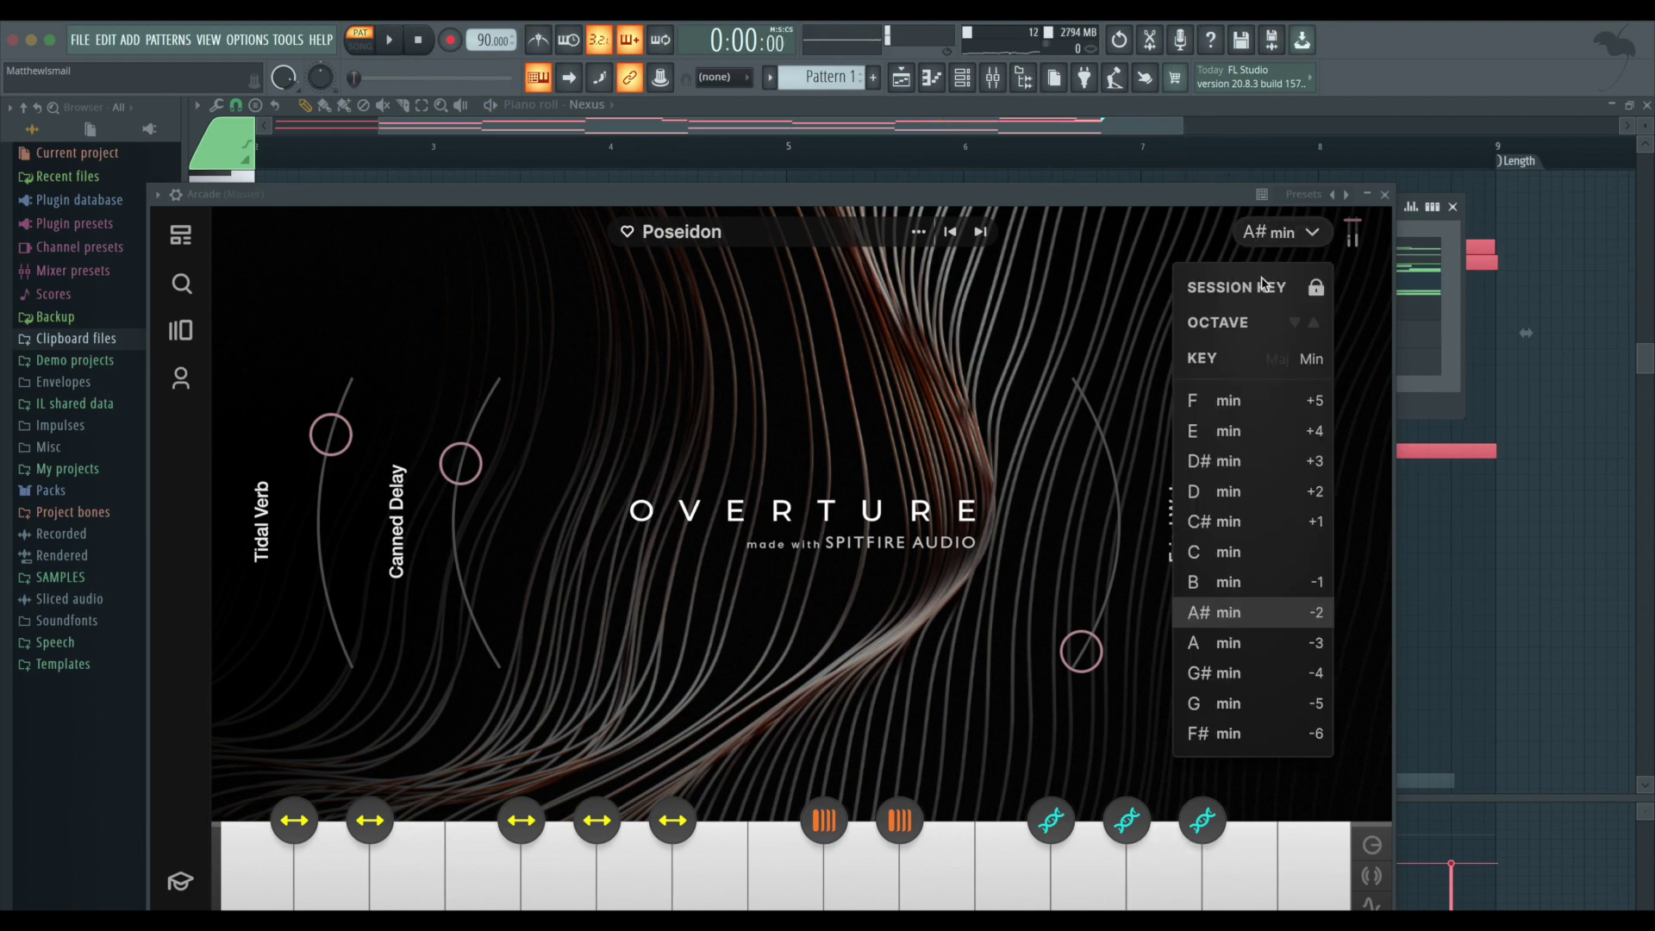
pyautogui.click(1156, 876)
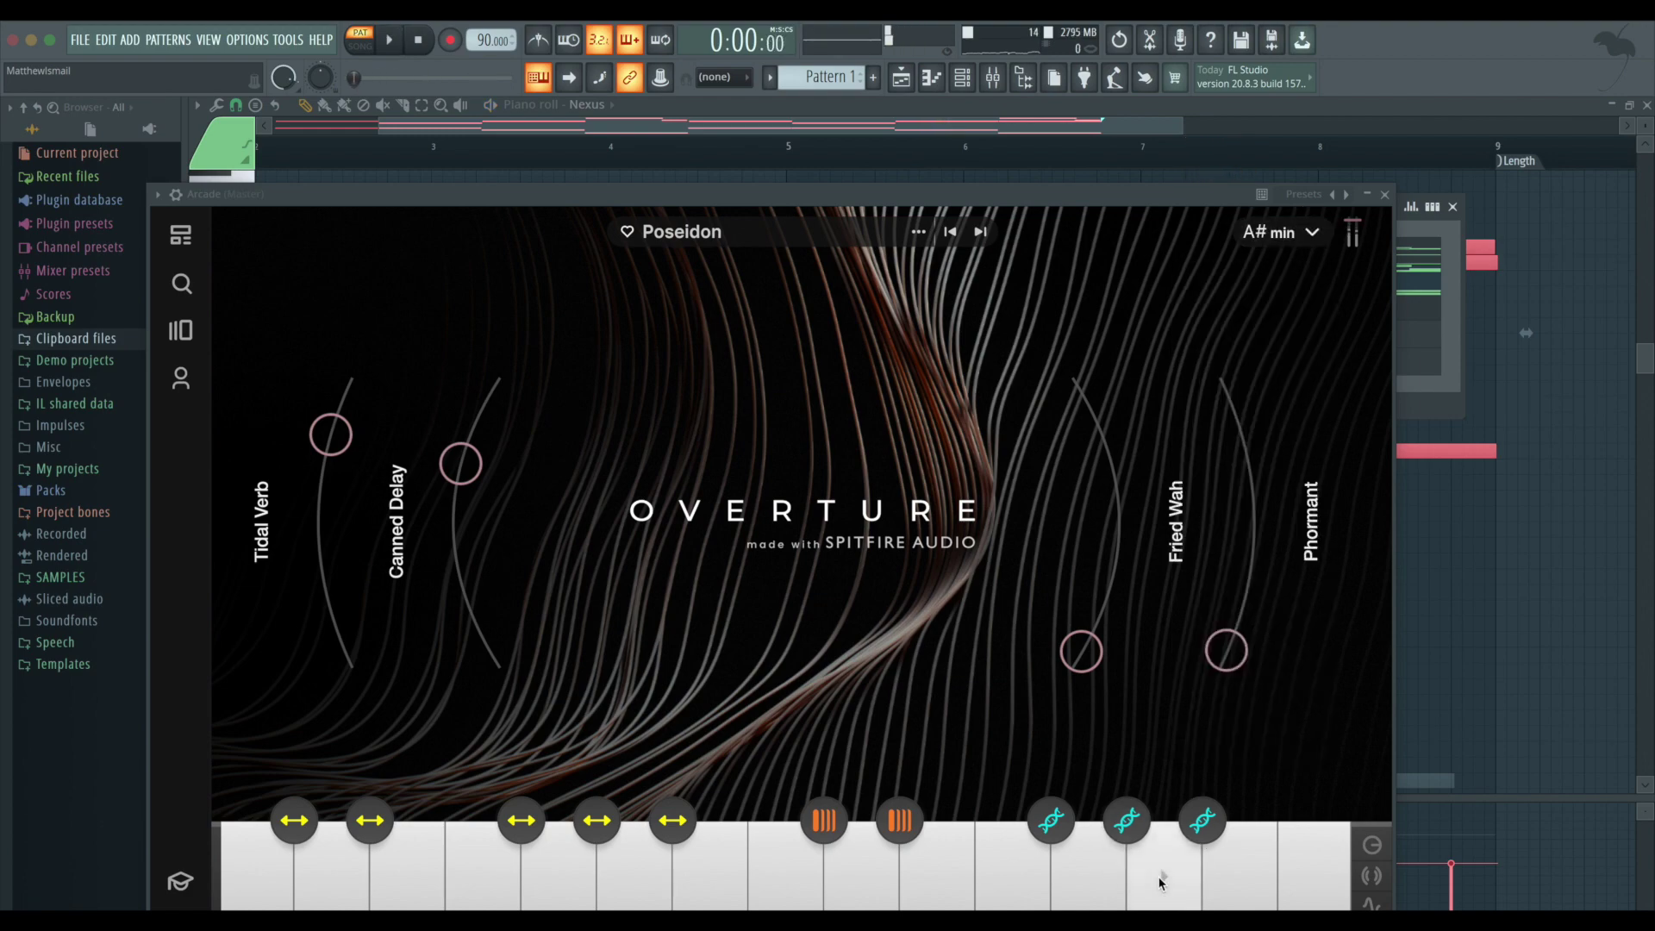
pyautogui.press('space')
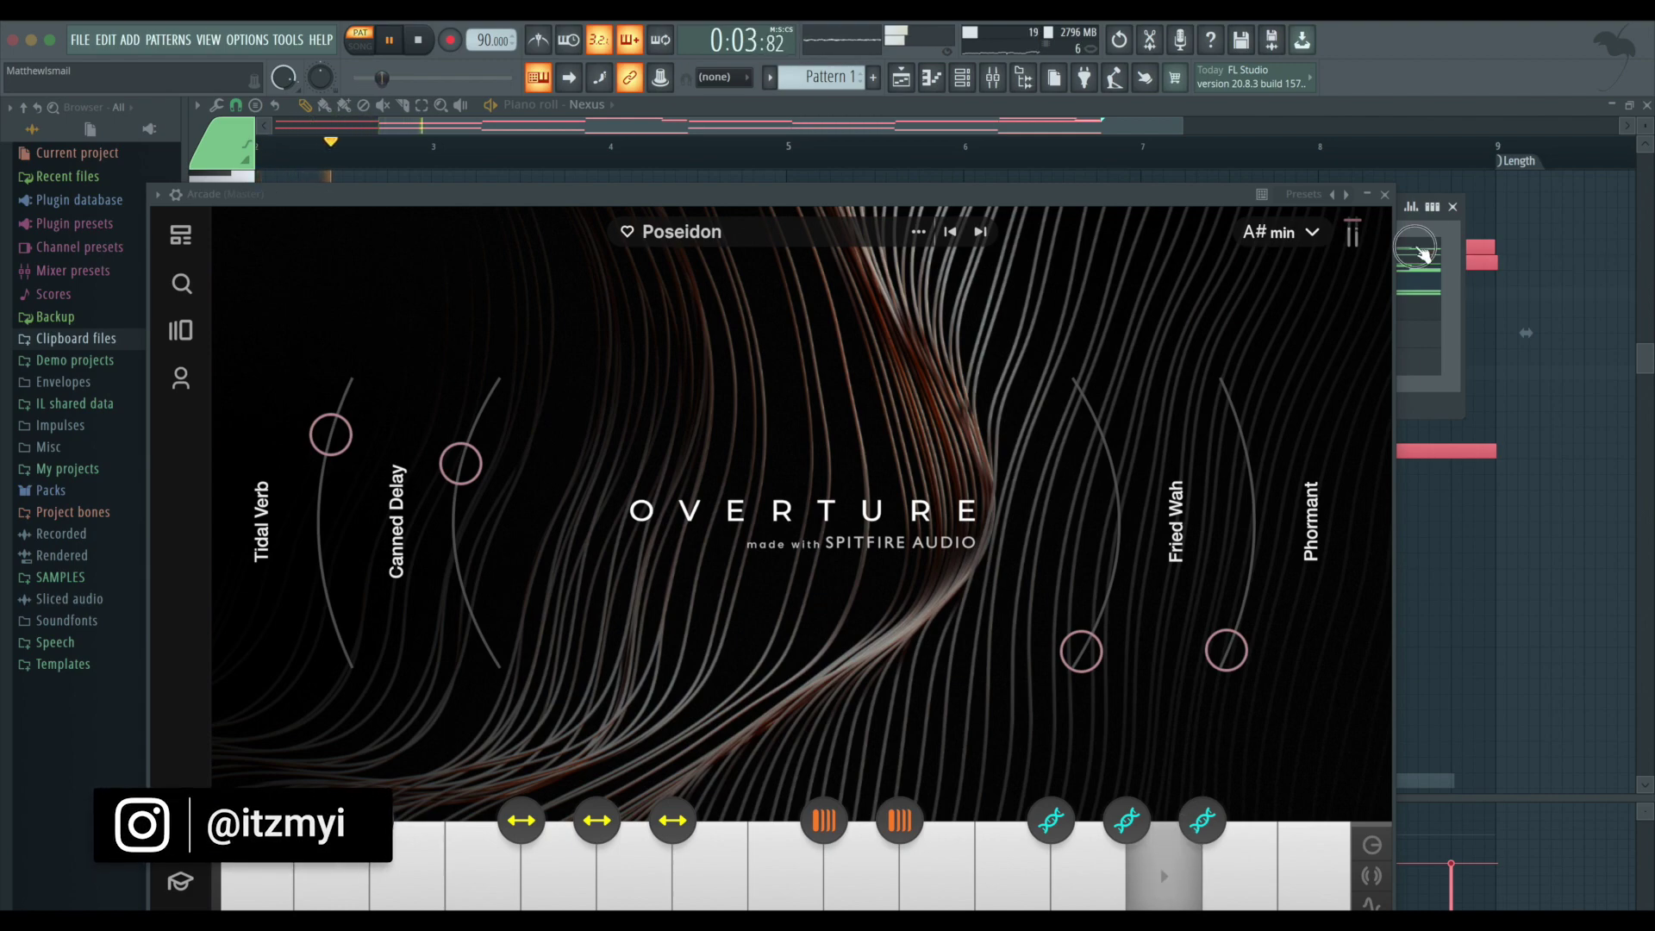
pyautogui.click(1386, 194)
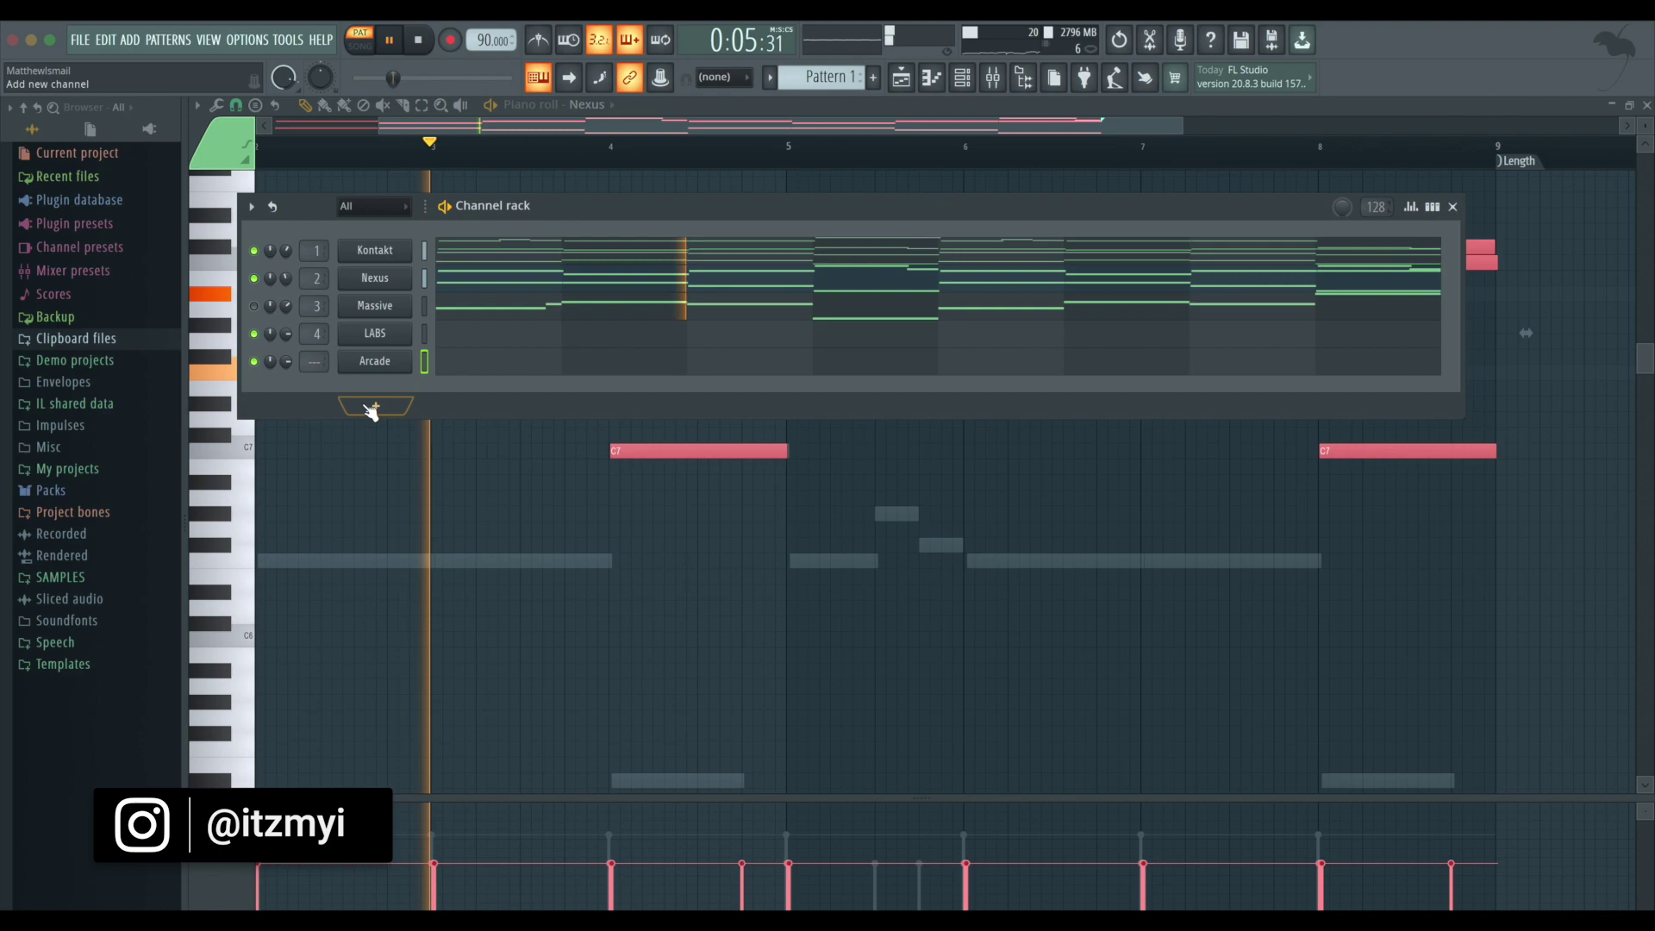
# - Draw a two-bar A5 note at the start of bar 1 in the Arcade channel's piano roll
pyautogui.click(447, 366)
pyautogui.press('space')
pyautogui.moveTo(241, 405); pyautogui.dragTo(234, 681)
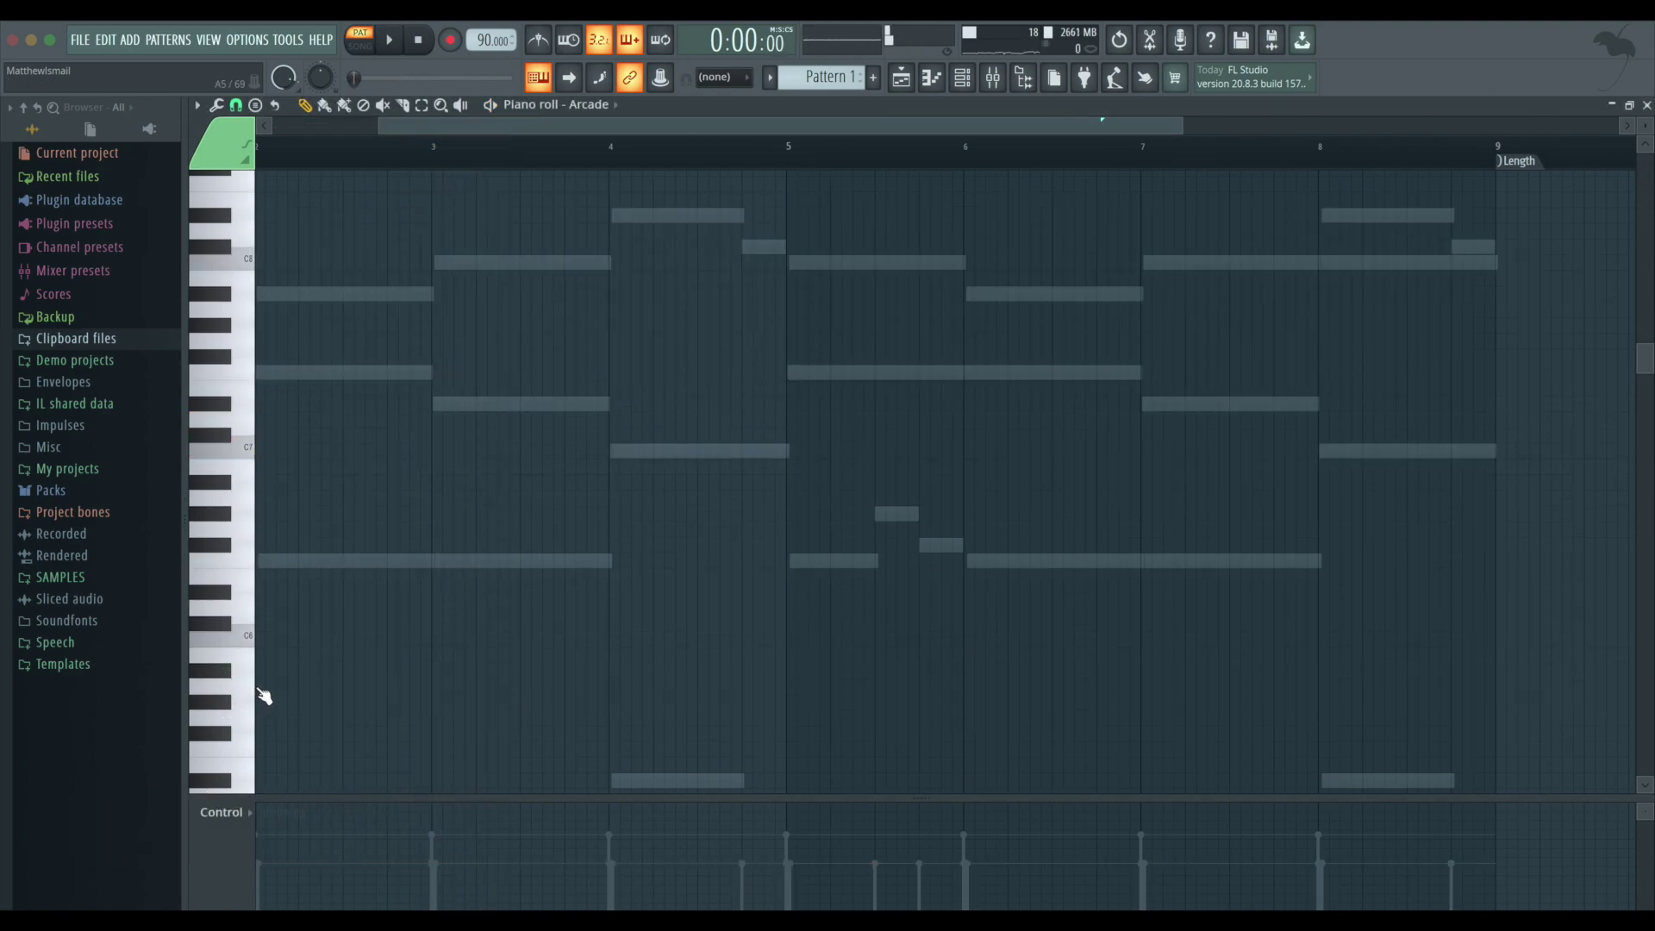
pyautogui.click(261, 691)
pyautogui.moveTo(398, 692); pyautogui.dragTo(250, 692)
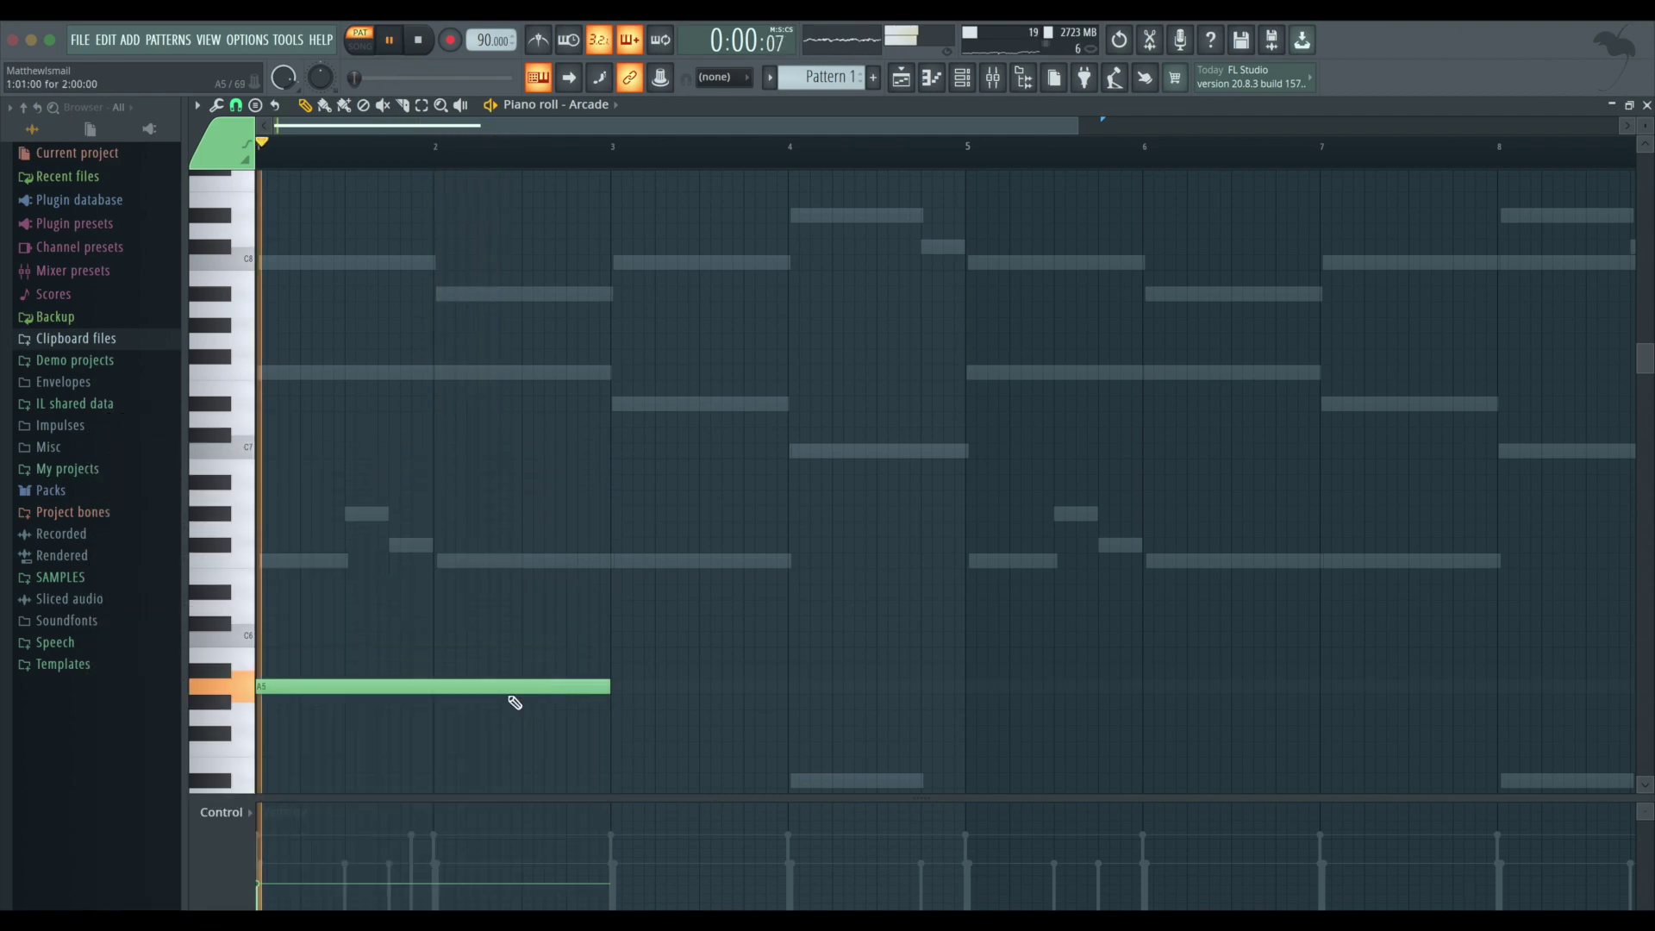
# - Duplicate the two-bar A5 note in the Arcade piano roll until it fills all eight bars
pyautogui.moveTo(550, 725); pyautogui.dragTo(324, 608)
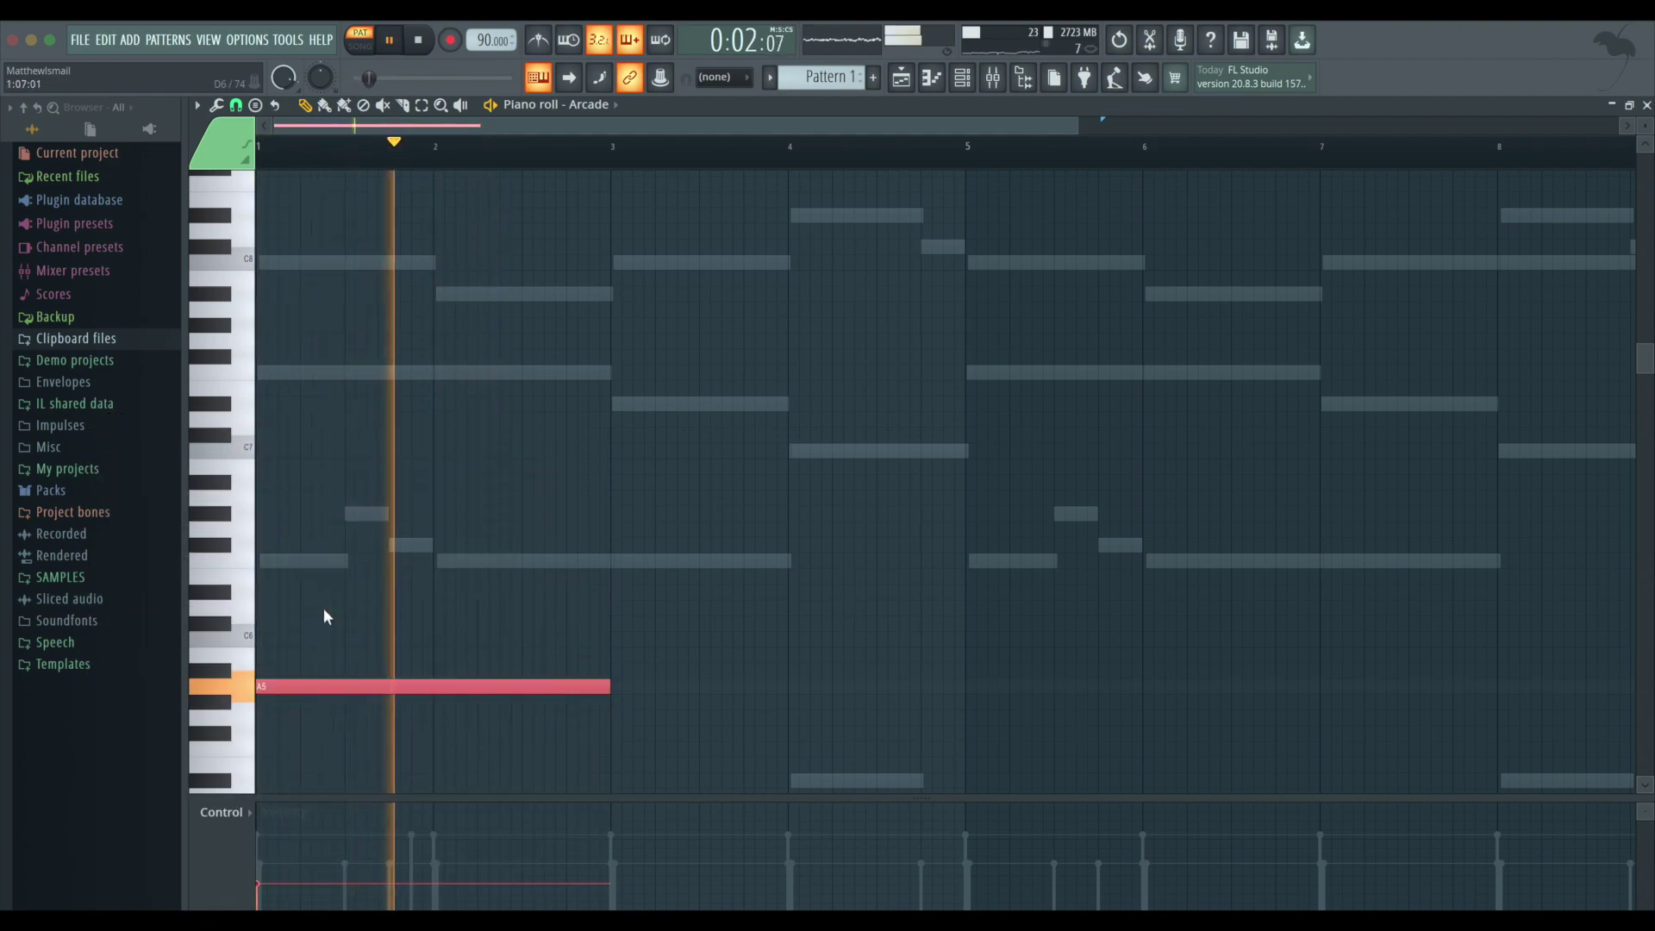
pyautogui.press('super+b')
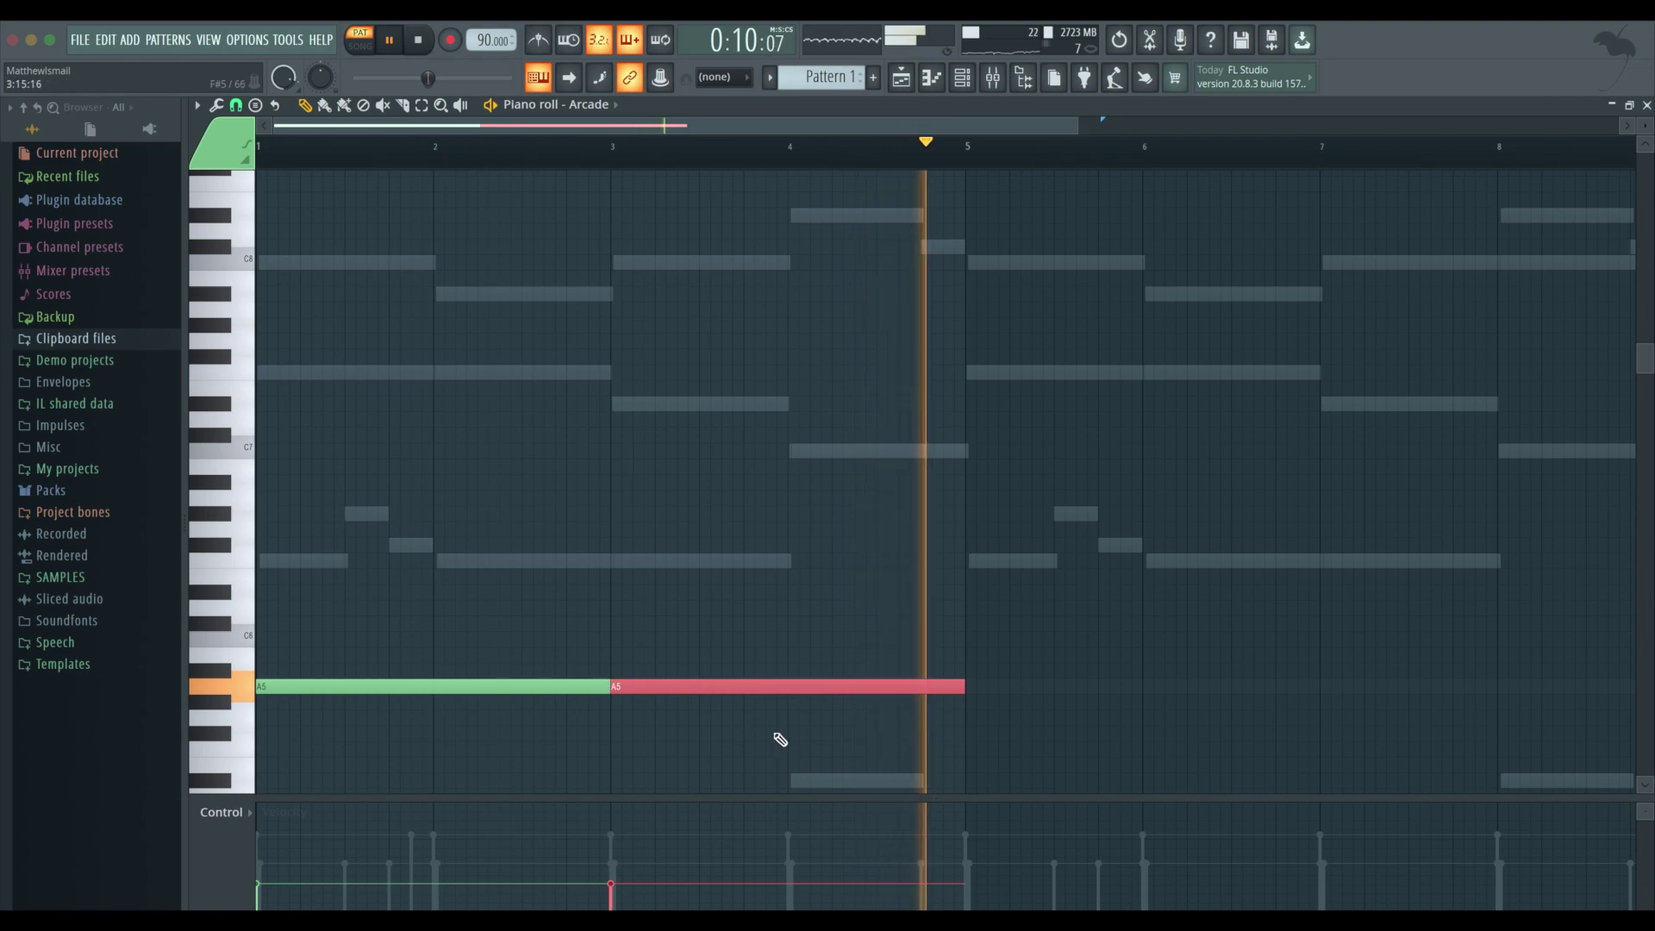
pyautogui.moveTo(788, 747); pyautogui.dragTo(451, 647)
pyautogui.hotkey('ctrl', 'b')
pyautogui.press('F6')
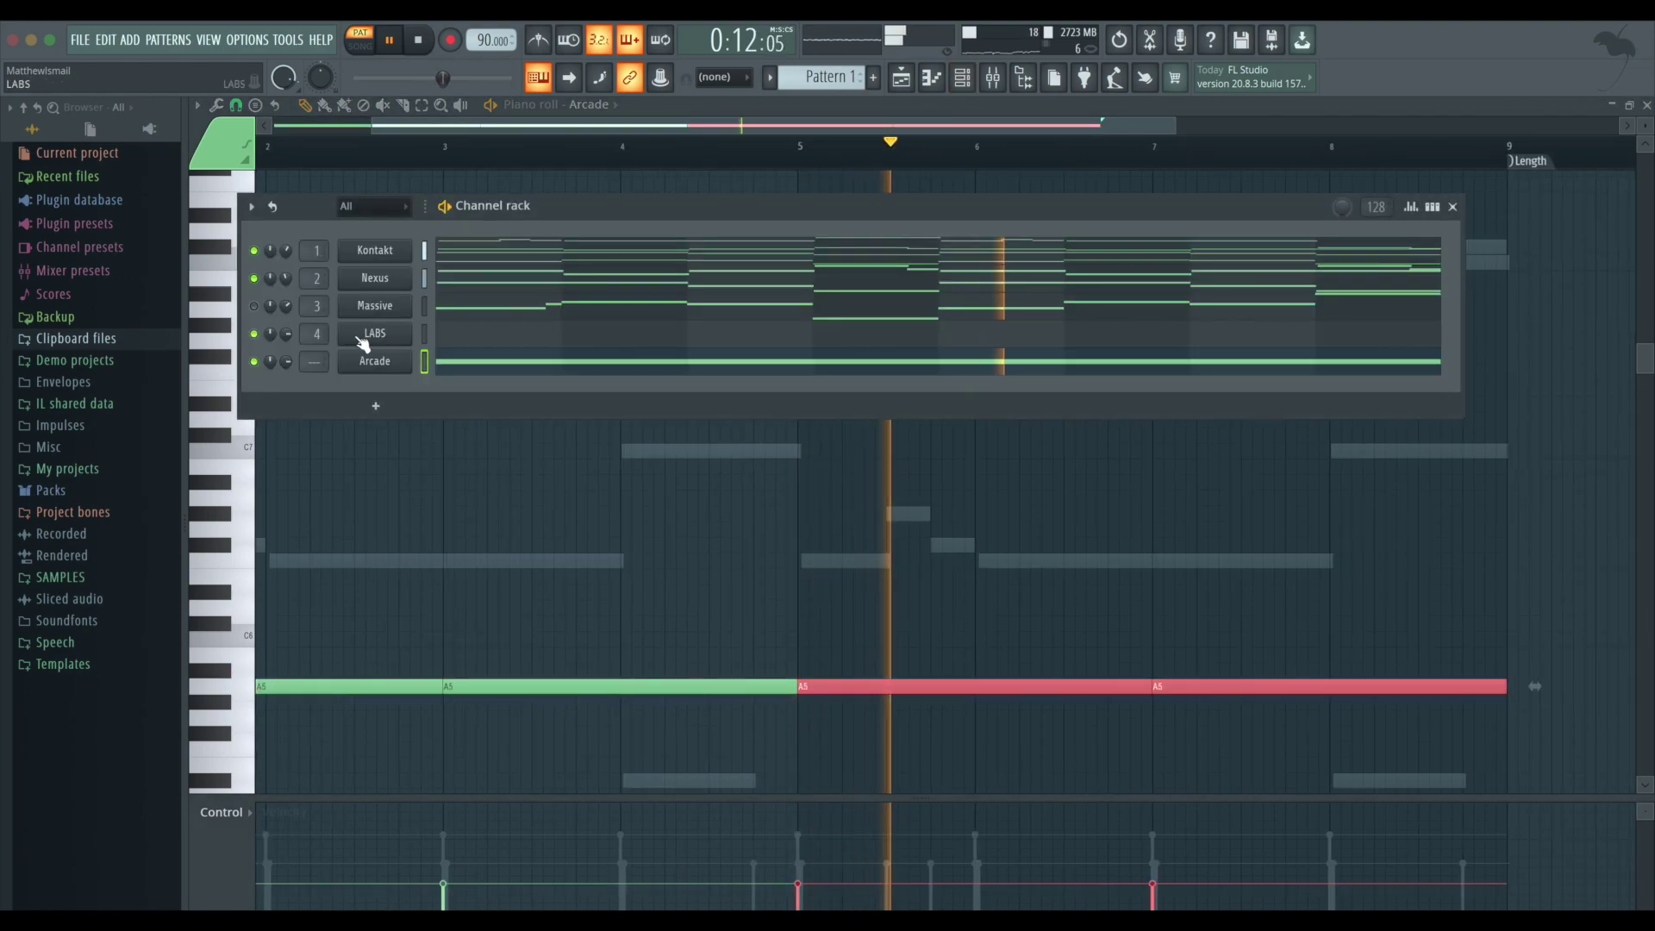
# - Raise Arcade's Fried Wah macro to about 0.65 and adjust the Canned Delay macro during playback
pyautogui.press('space')
pyautogui.click(372, 360)
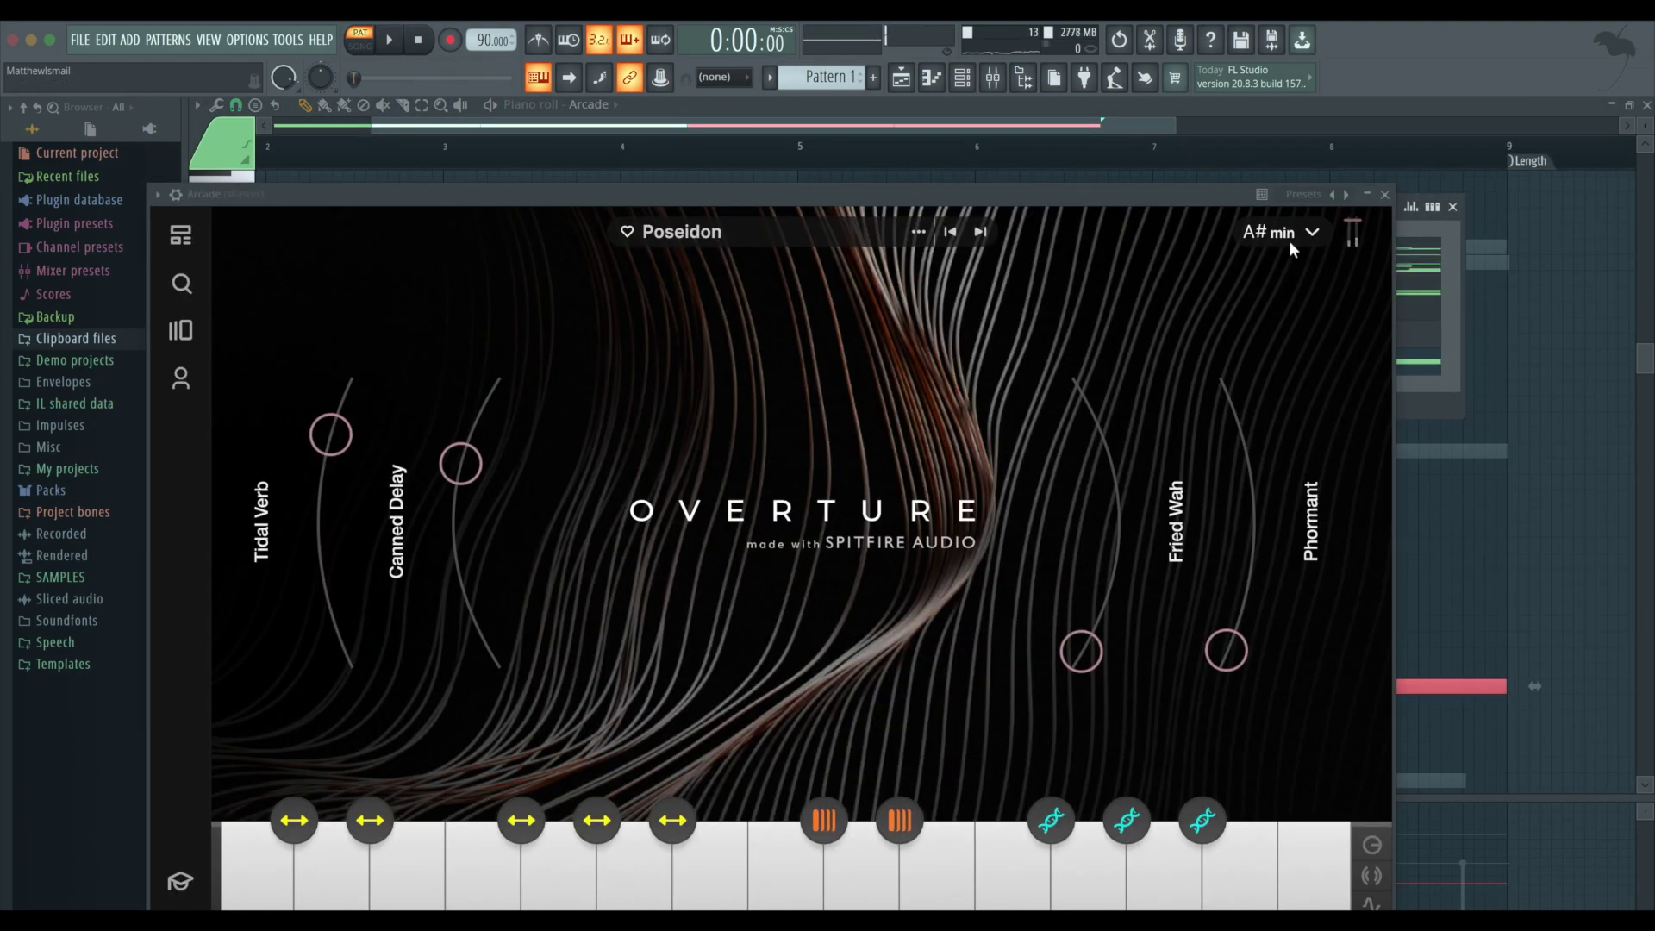
pyautogui.click(1289, 241)
pyautogui.press('space')
pyautogui.click(984, 486)
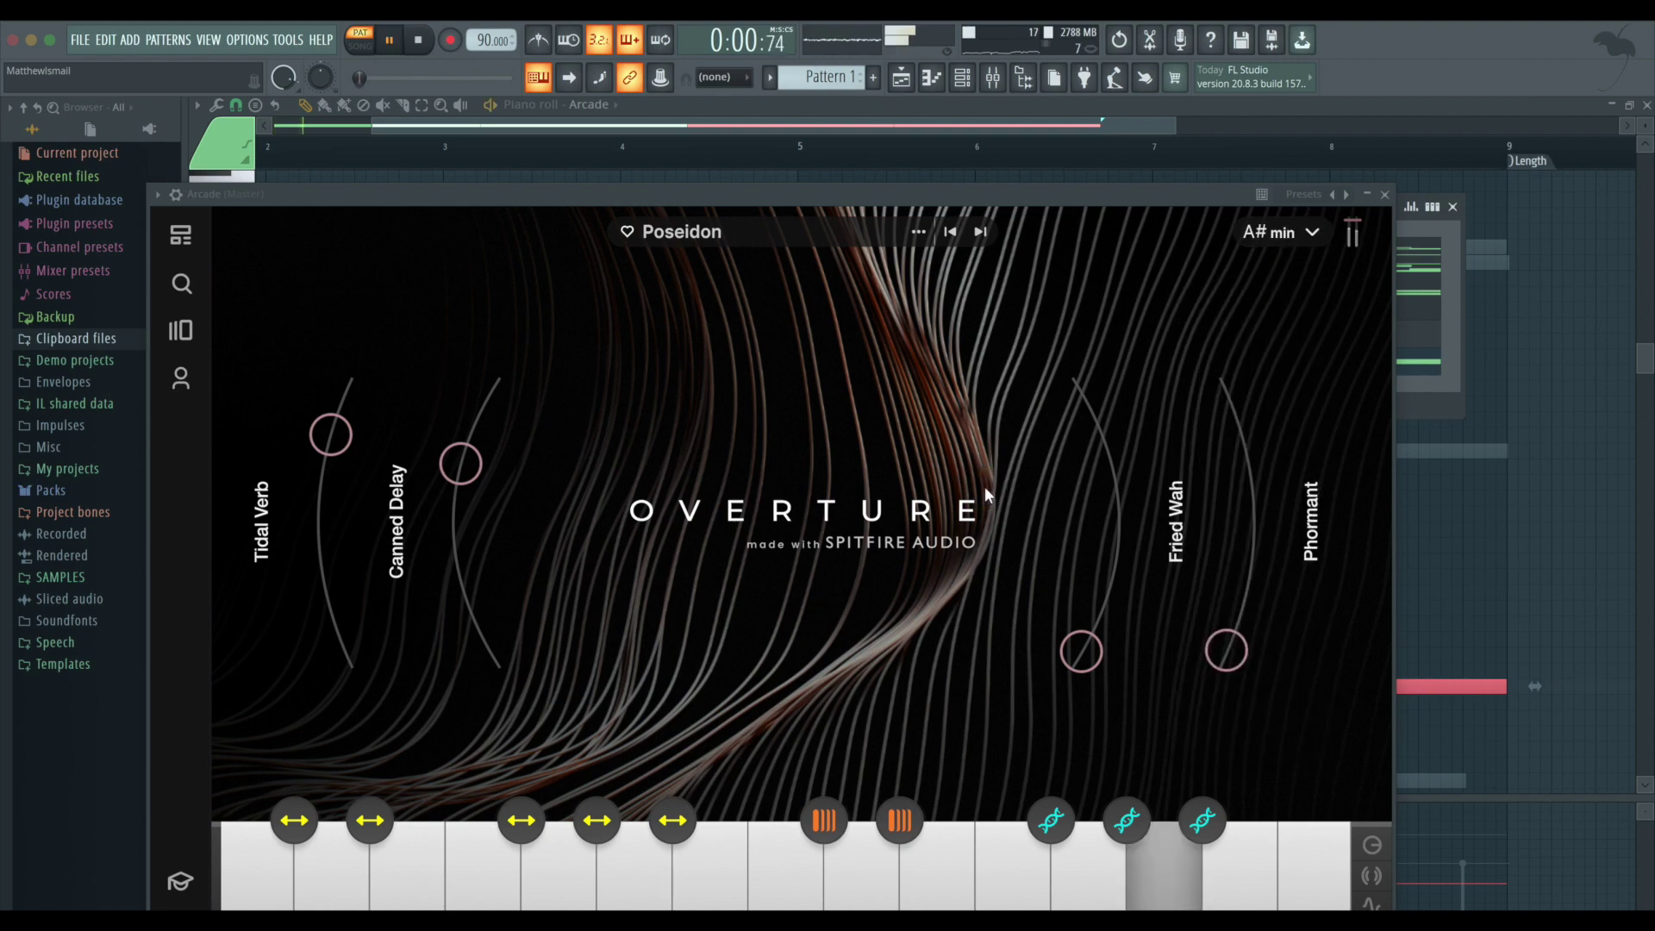
pyautogui.moveTo(1081, 652); pyautogui.dragTo(1113, 488)
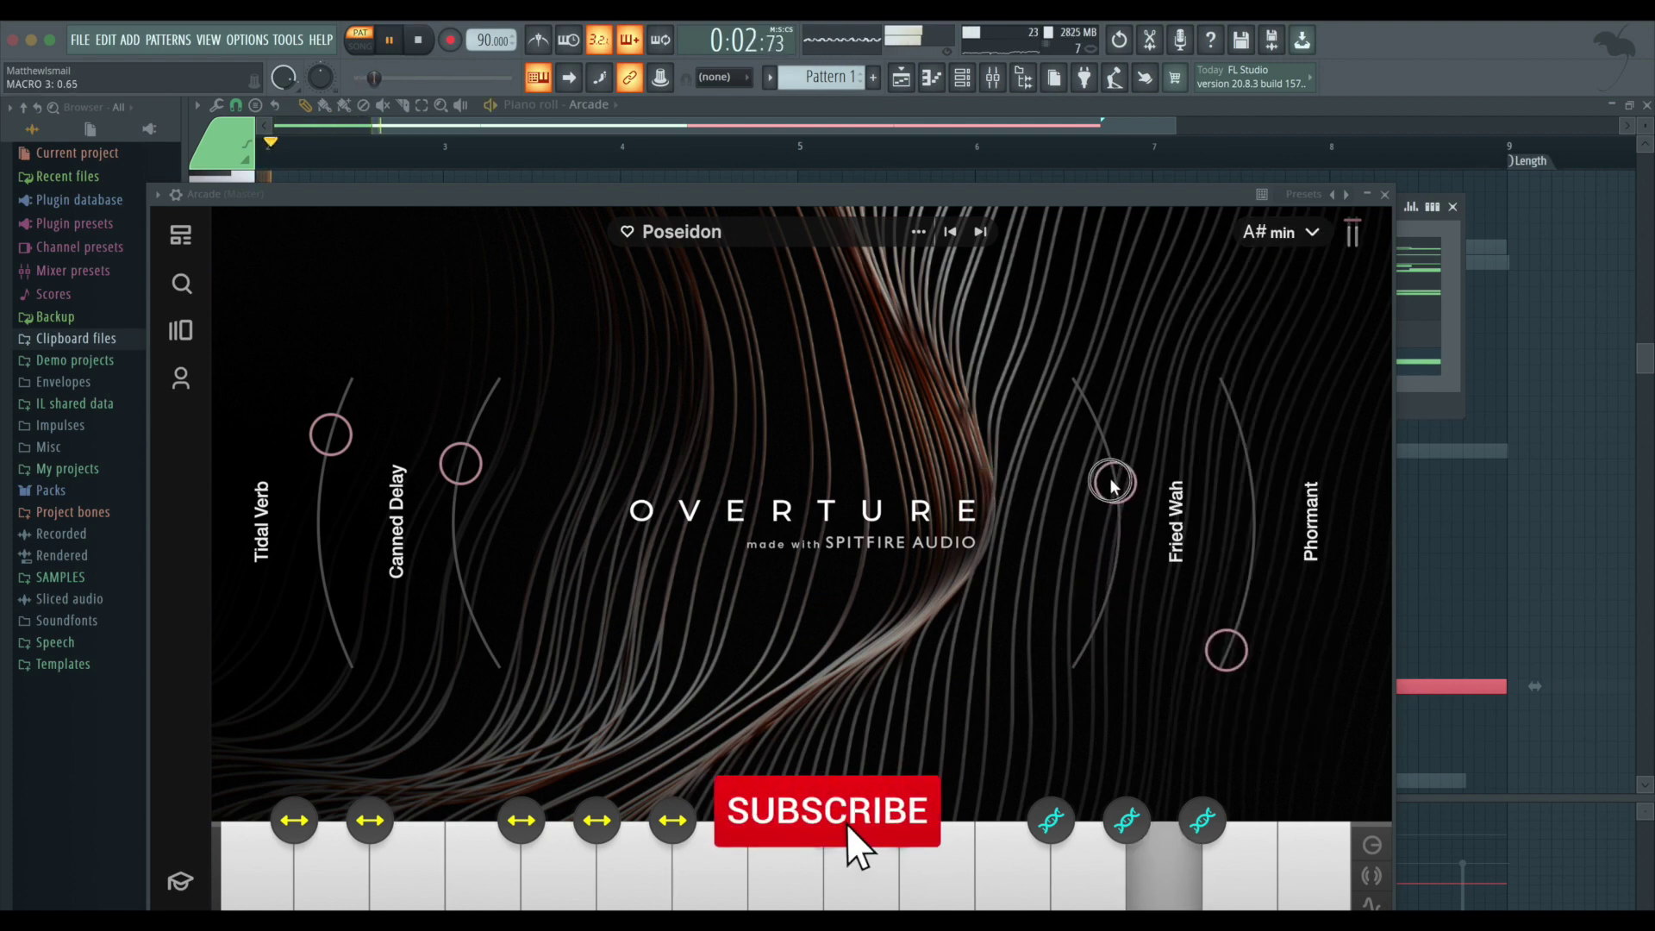
pyautogui.moveTo(460, 465); pyautogui.dragTo(462, 552)
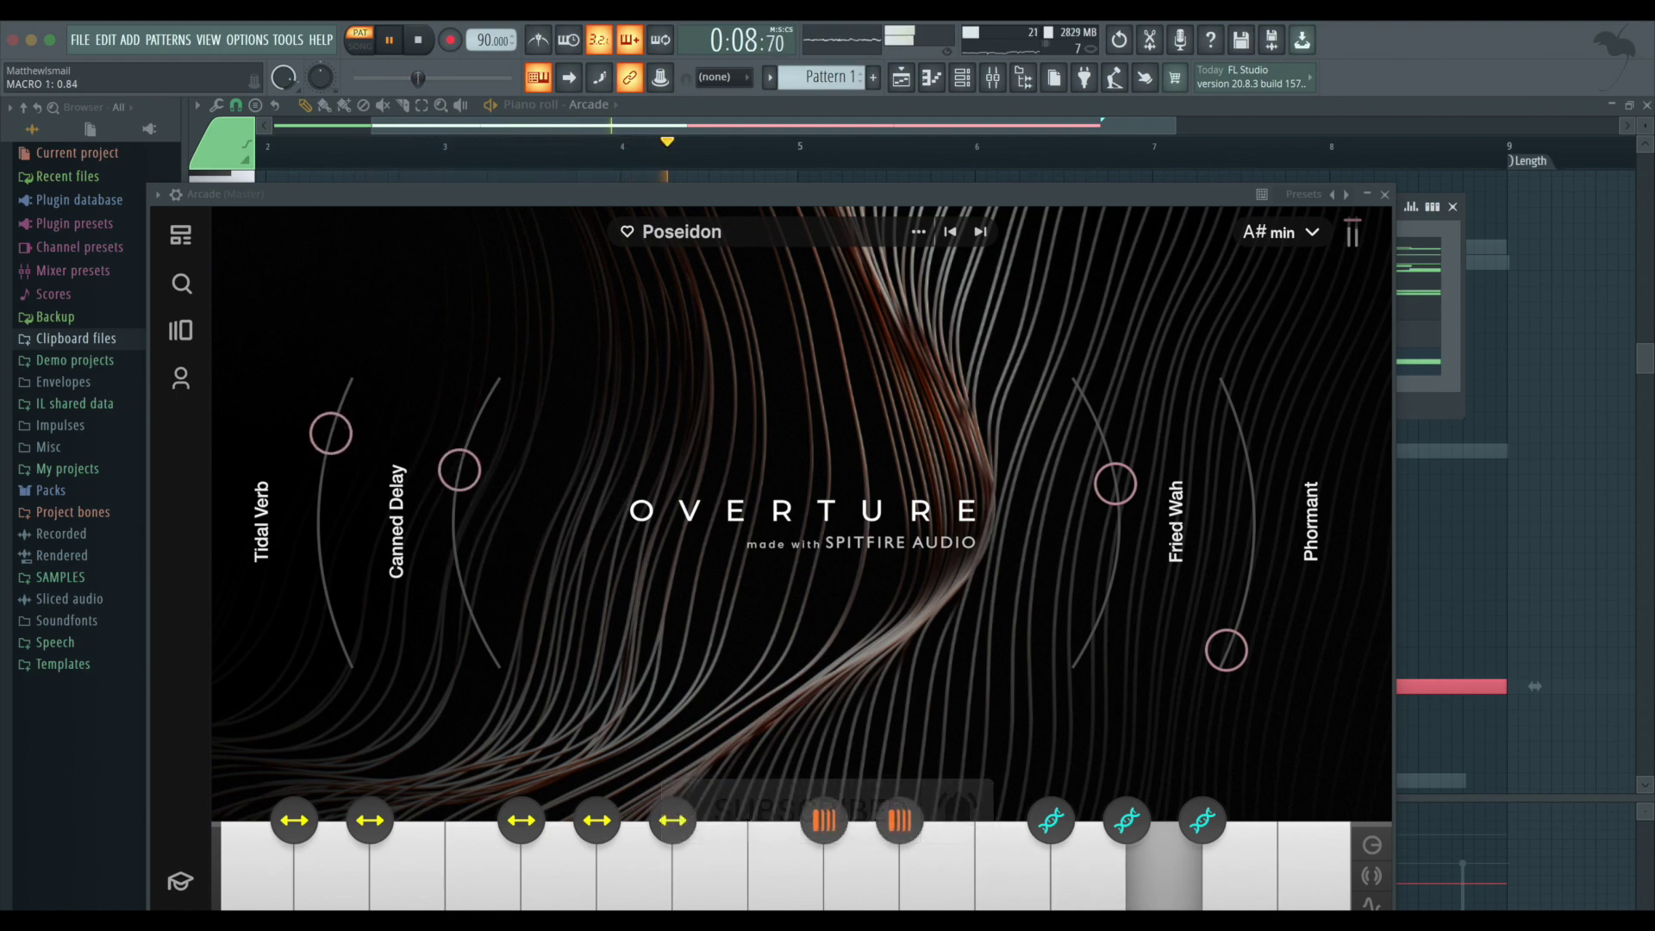
# - Try other playback speeds for the Rising Tide violin spiccato loop in Arcade, keeping it at ×1
pyautogui.click(1164, 875)
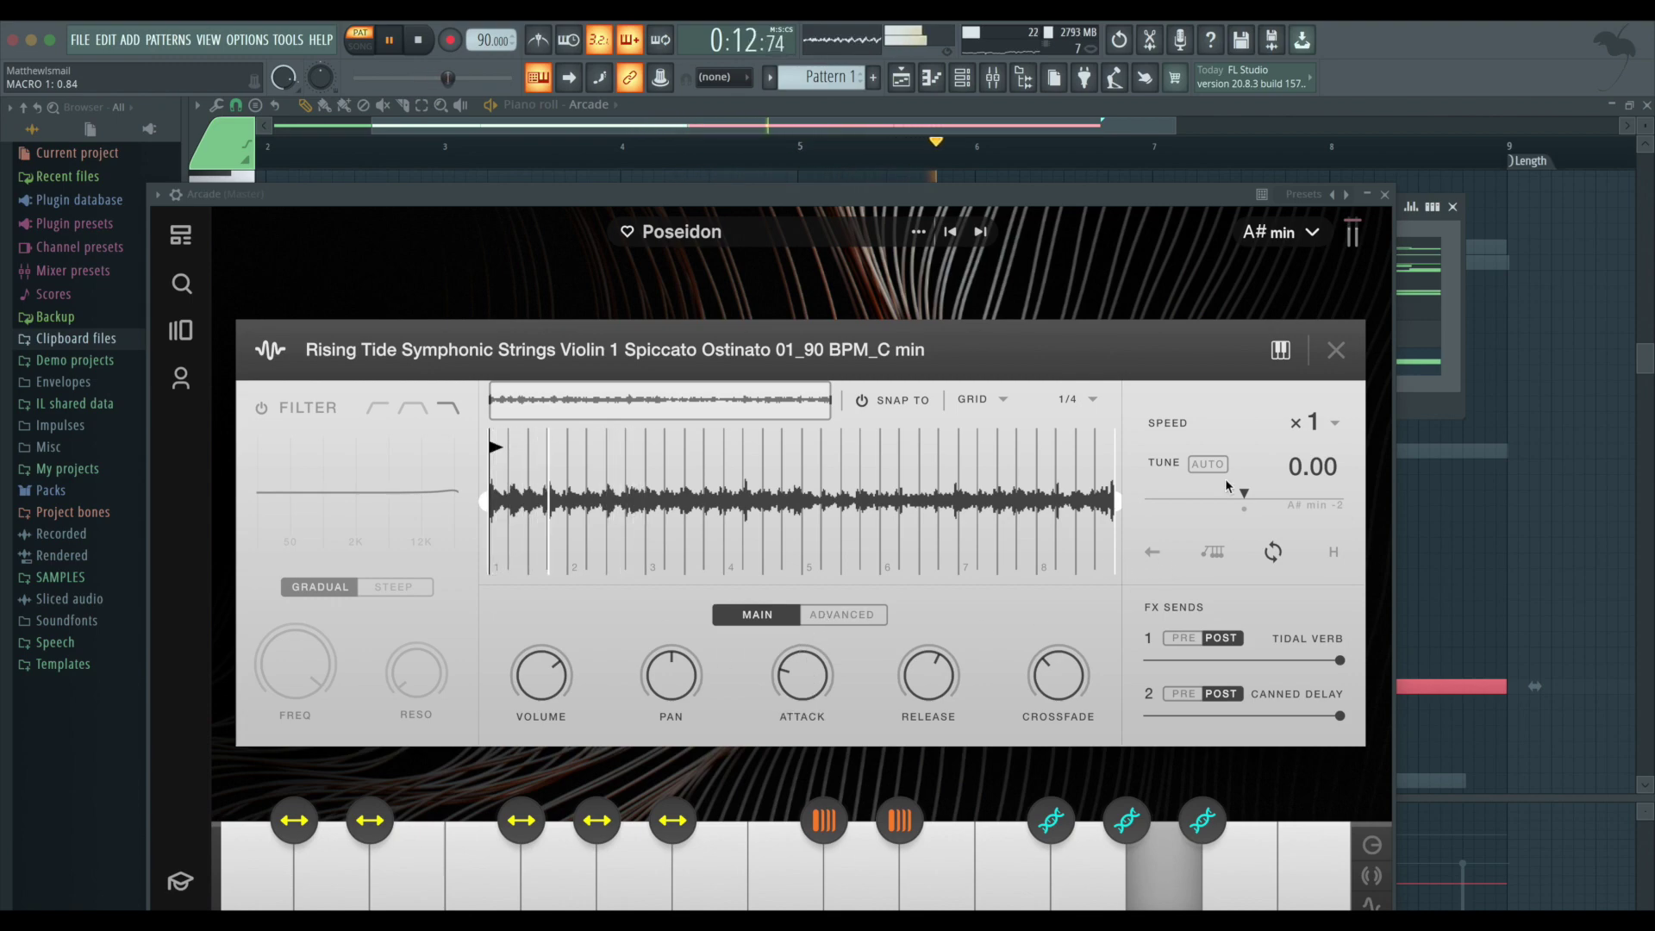
pyautogui.click(1295, 424)
pyautogui.click(1328, 463)
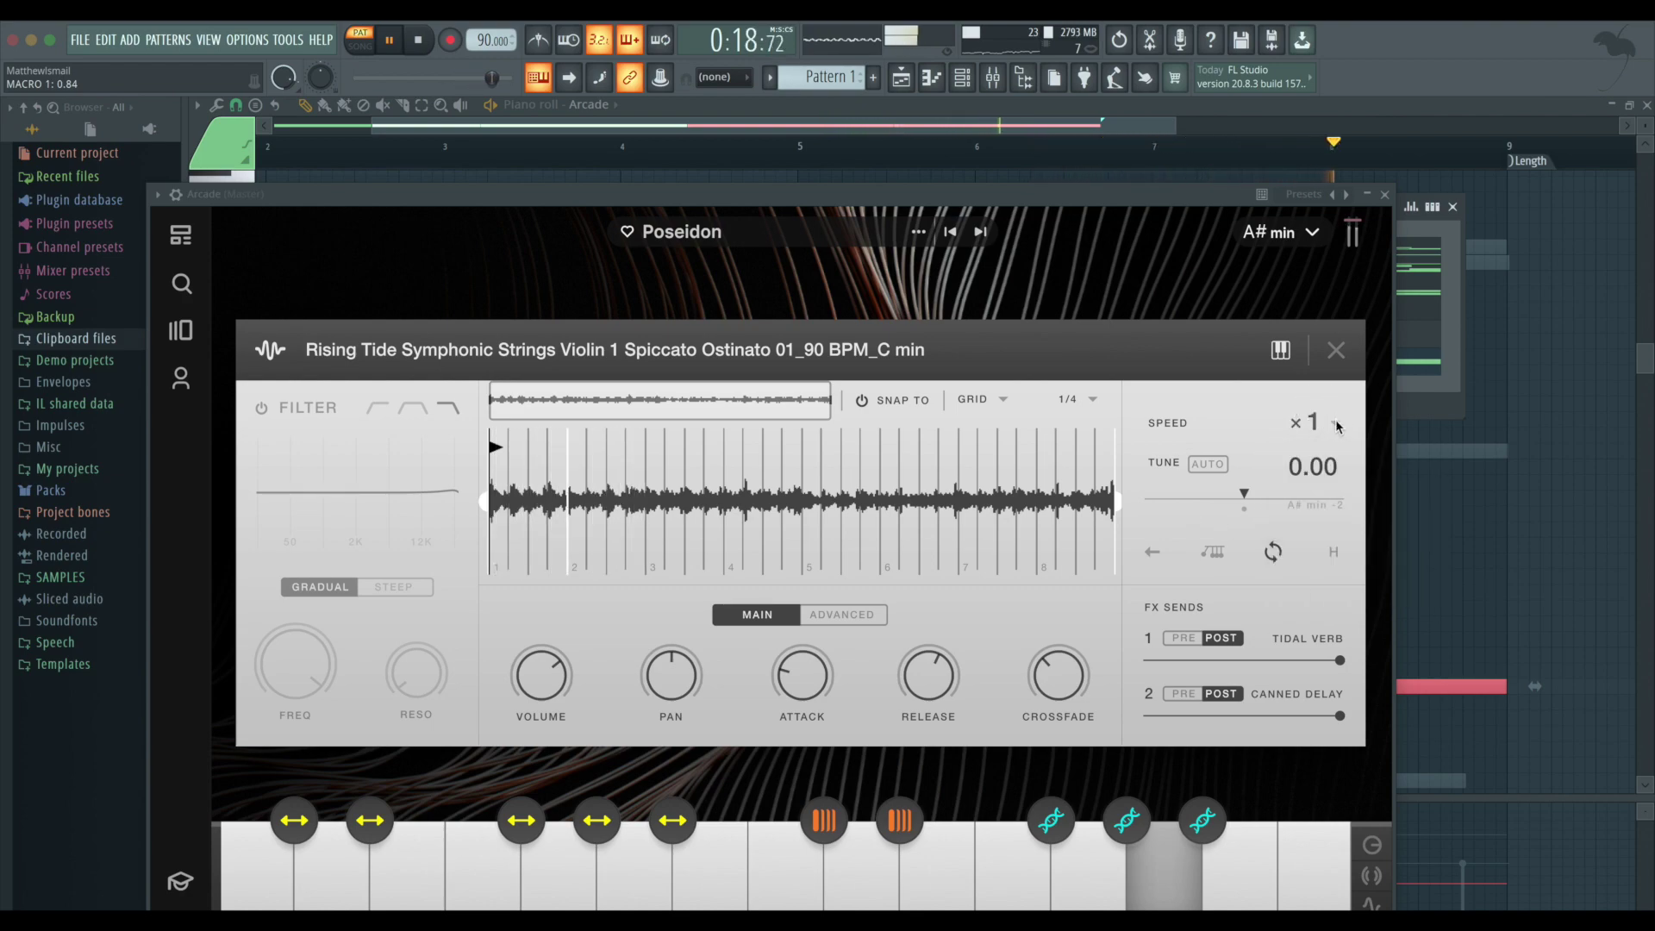
pyautogui.click(1336, 426)
pyautogui.click(1337, 426)
pyautogui.click(1314, 510)
pyautogui.click(1308, 529)
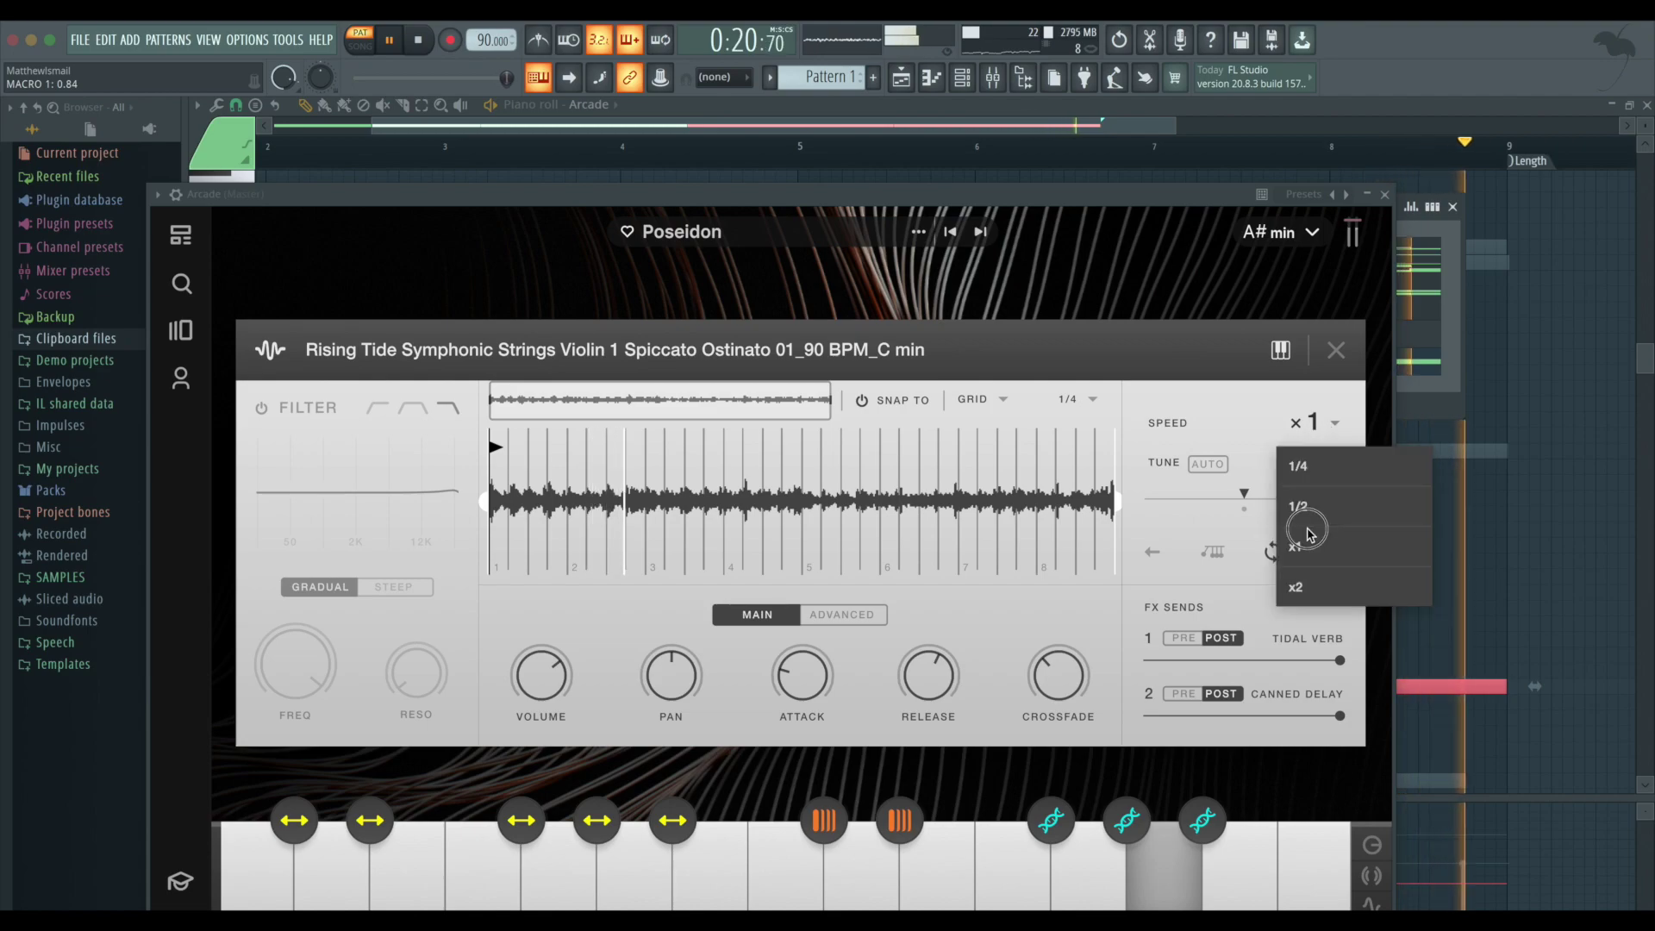
pyautogui.click(1339, 348)
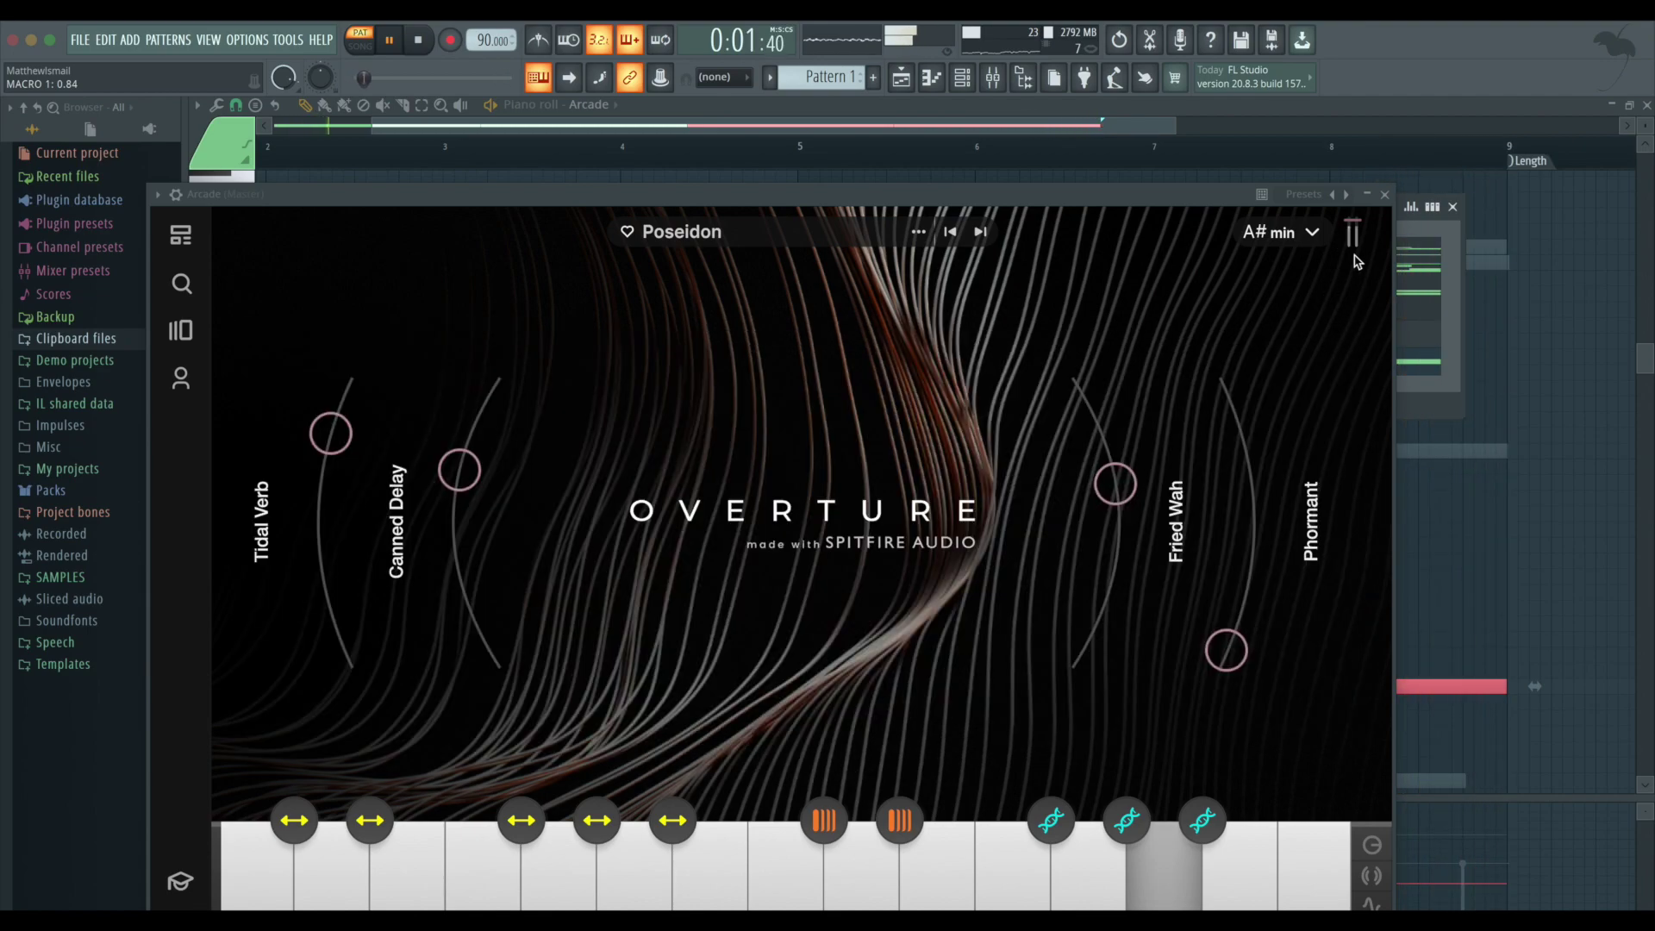
# - Lower the Arcade channel's volume and assign it to mixer track 5
pyautogui.click(1383, 194)
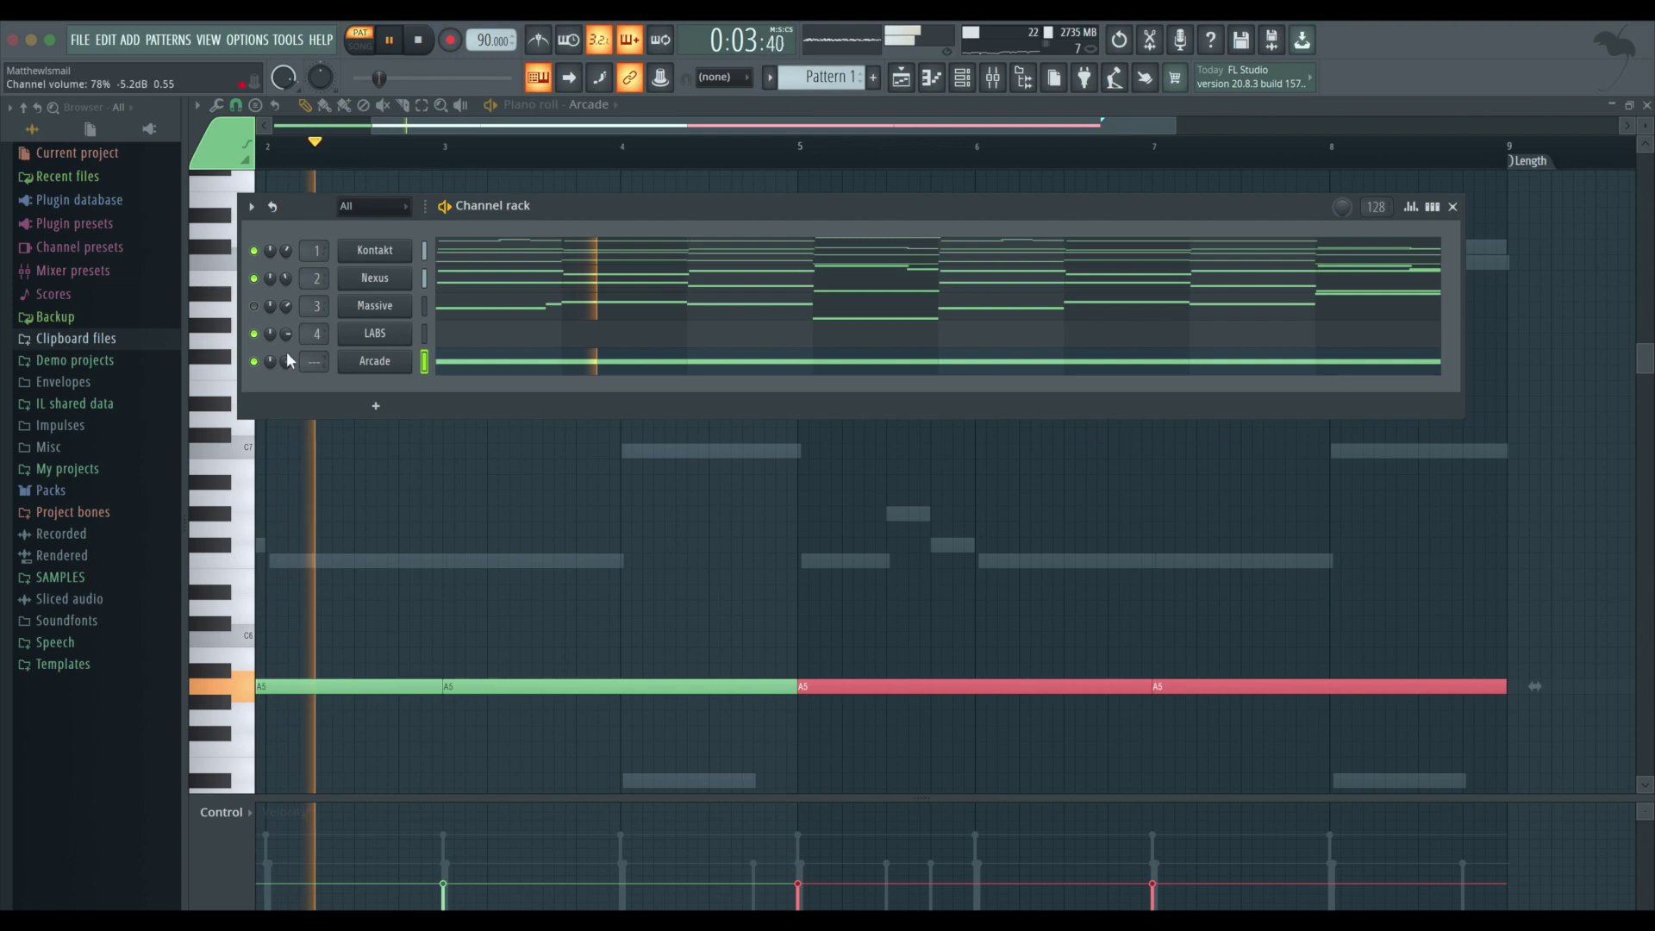
pyautogui.moveTo(287, 362)
pyautogui.mouseDown()
pyautogui.moveTo(287, 376)
pyautogui.moveTo(321, 335)
pyautogui.moveTo(319, 366)
pyautogui.moveTo(286, 374)
pyautogui.mouseUp()
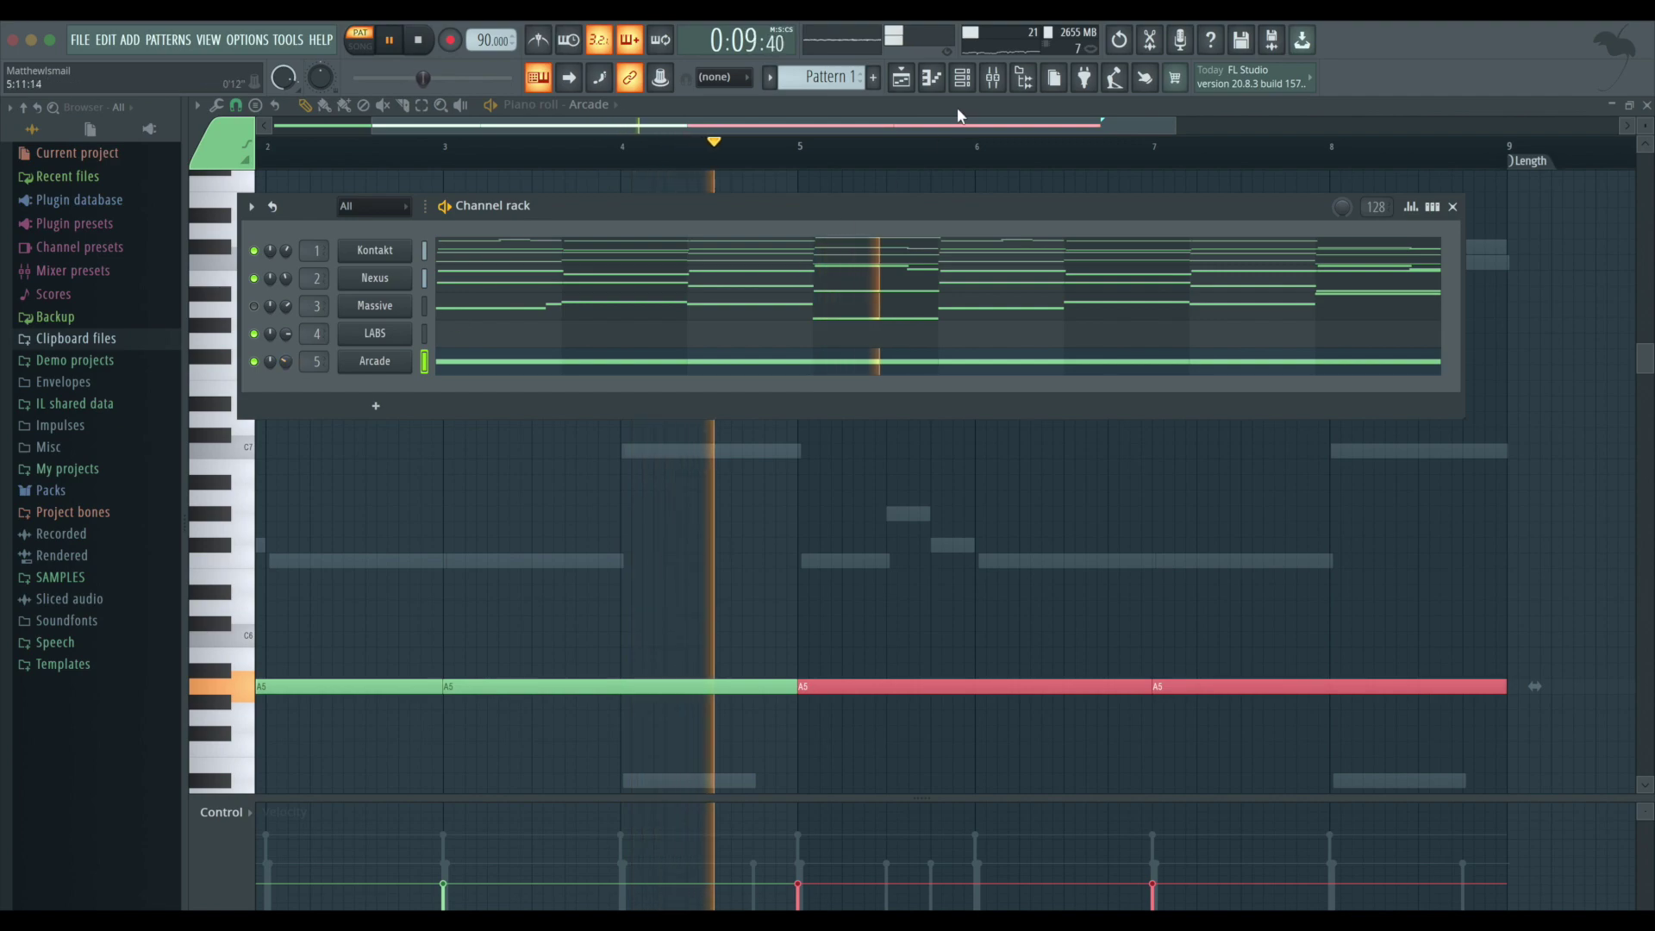
pyautogui.press('space')
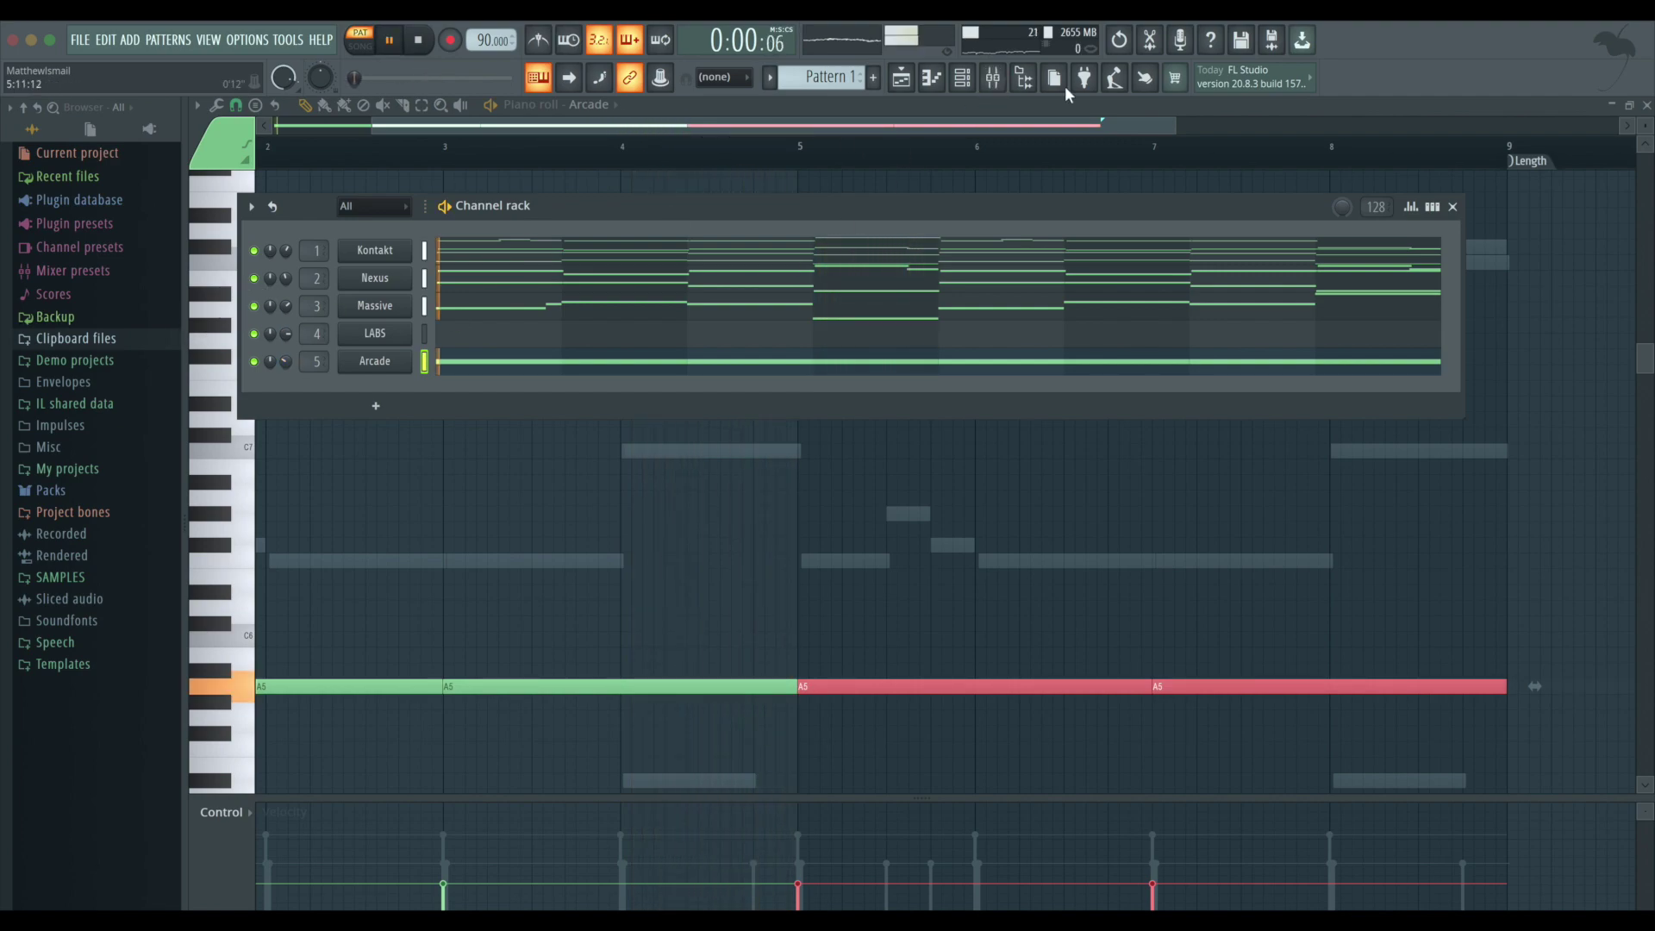
# - Add Fruity Parametric EQ 2 to mixer Insert 5, cutting the highs with band 7 and the lows with band 1
pyautogui.click(993, 78)
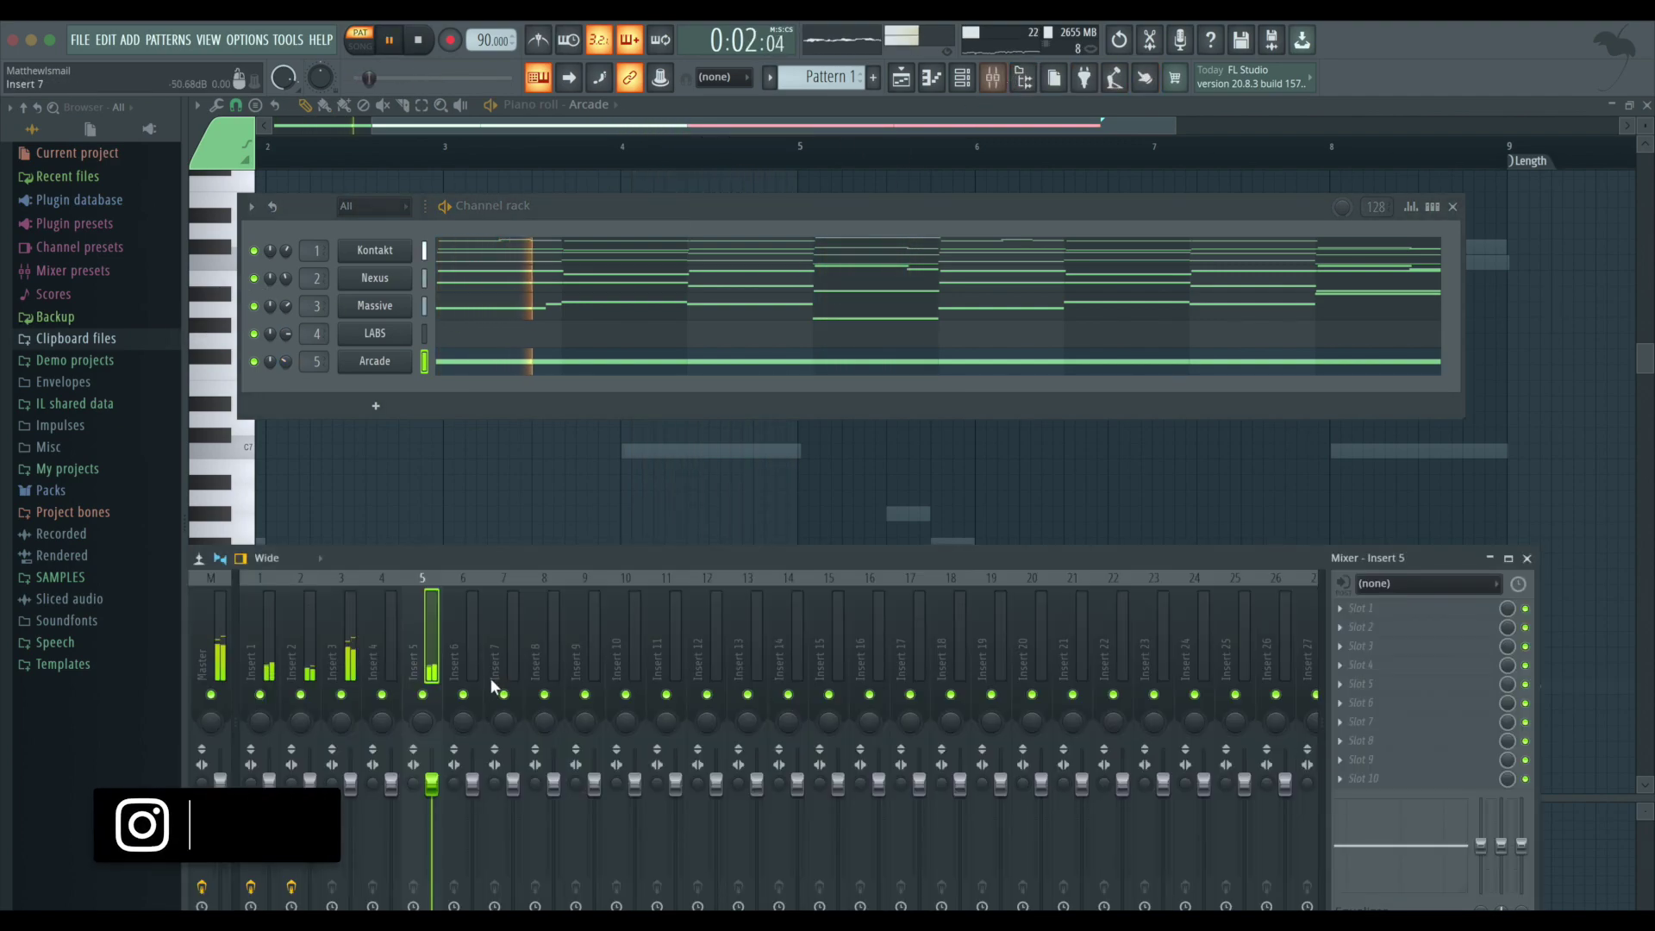
pyautogui.click(1362, 608)
pyautogui.click(1108, 858)
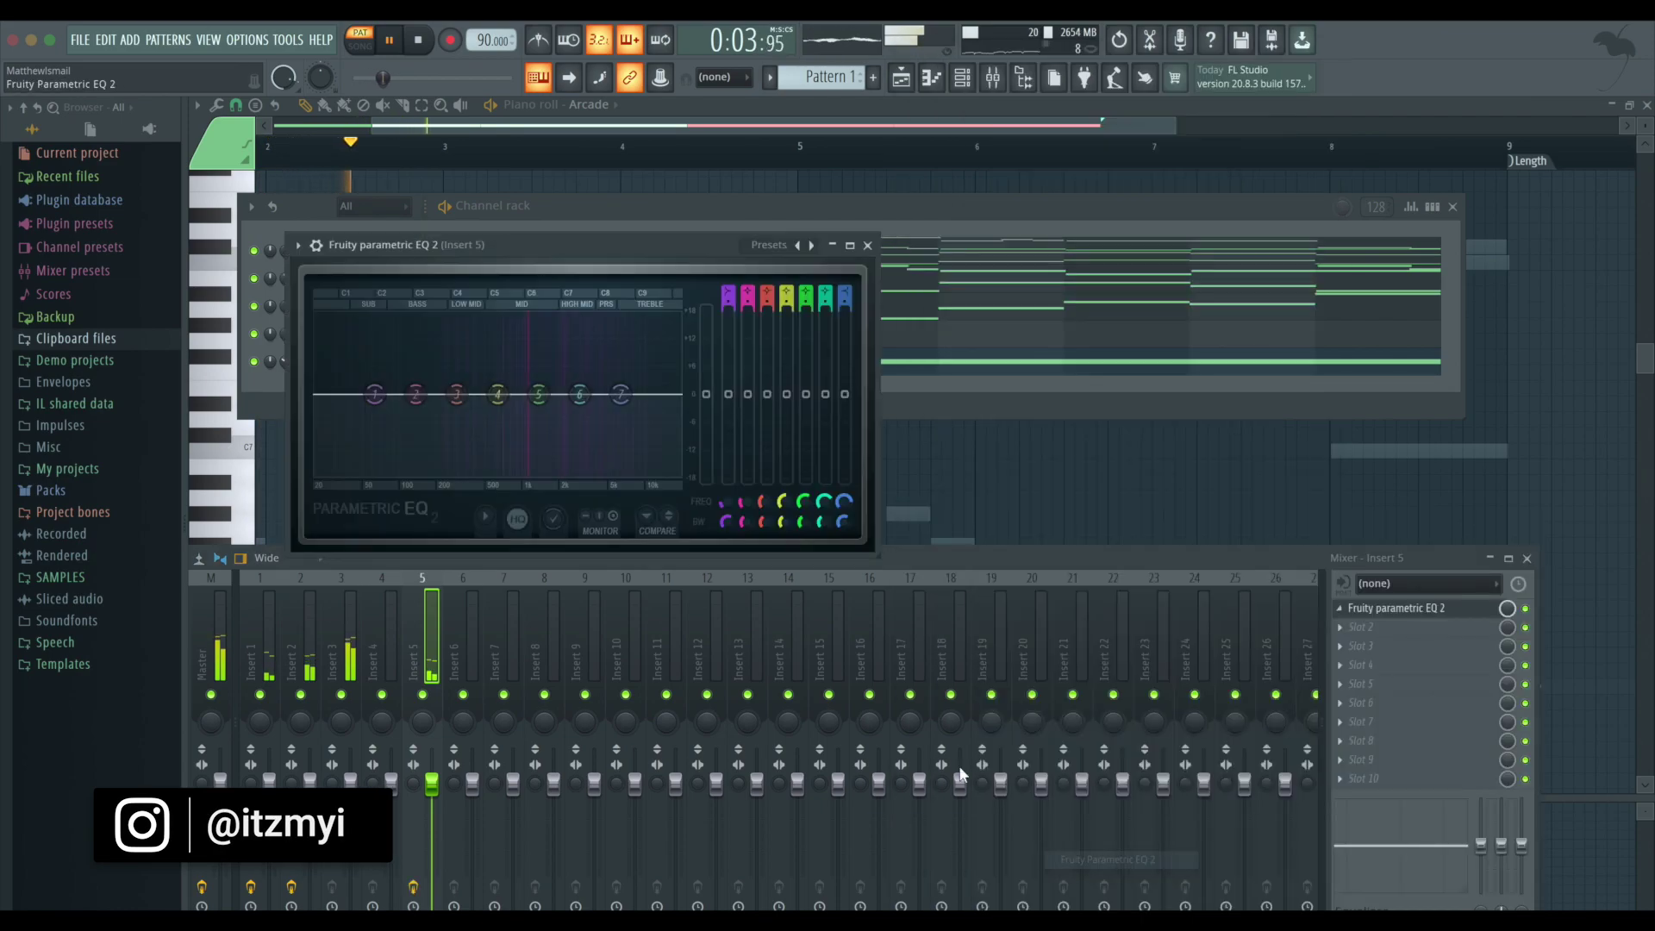
pyautogui.moveTo(621, 394); pyautogui.dragTo(603, 485)
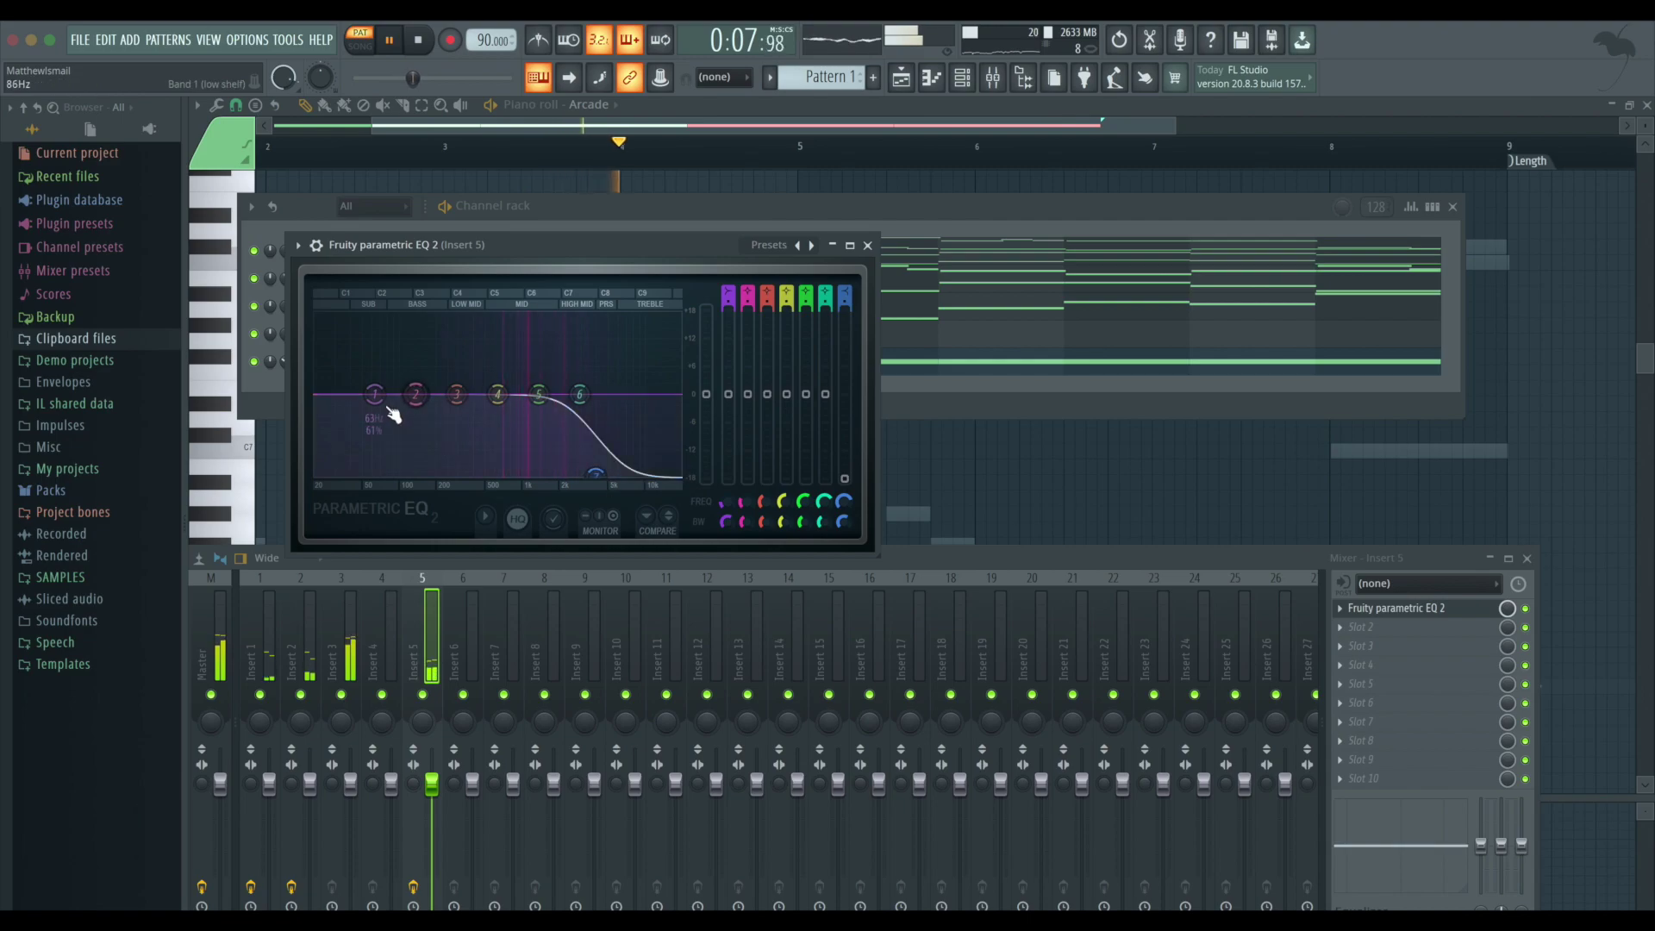
pyautogui.moveTo(392, 414); pyautogui.dragTo(432, 472)
pyautogui.click(867, 245)
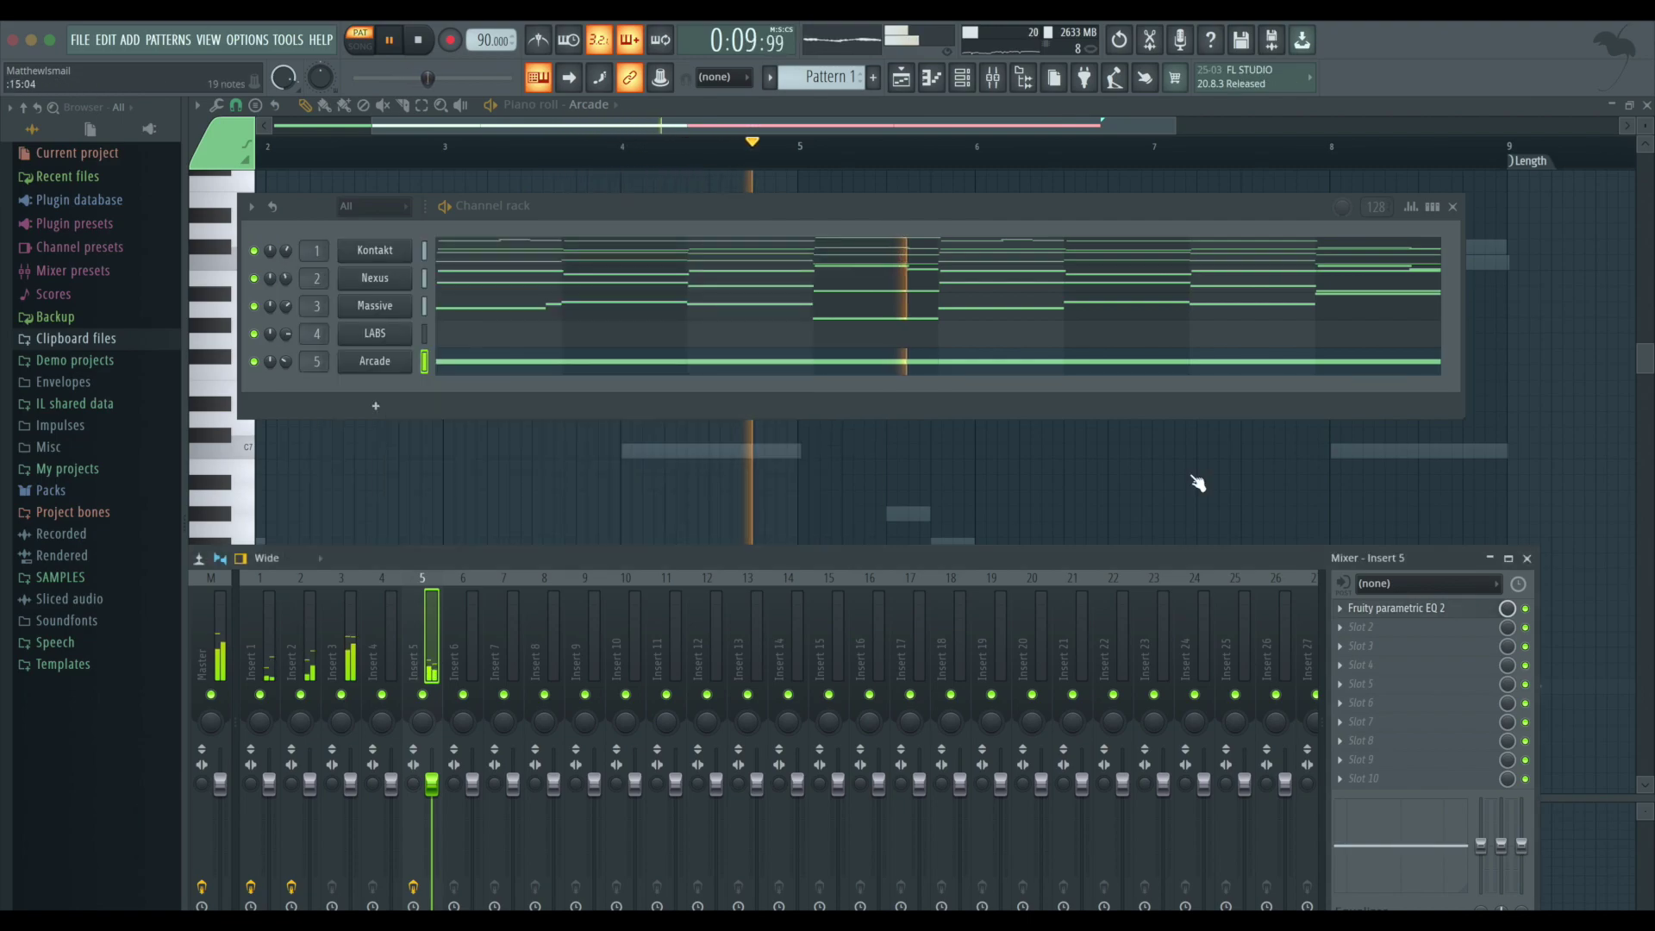
# - Add ValhallaRoom to Insert 5's second effect slot and reduce its mix to about 38%
pyautogui.click(1365, 626)
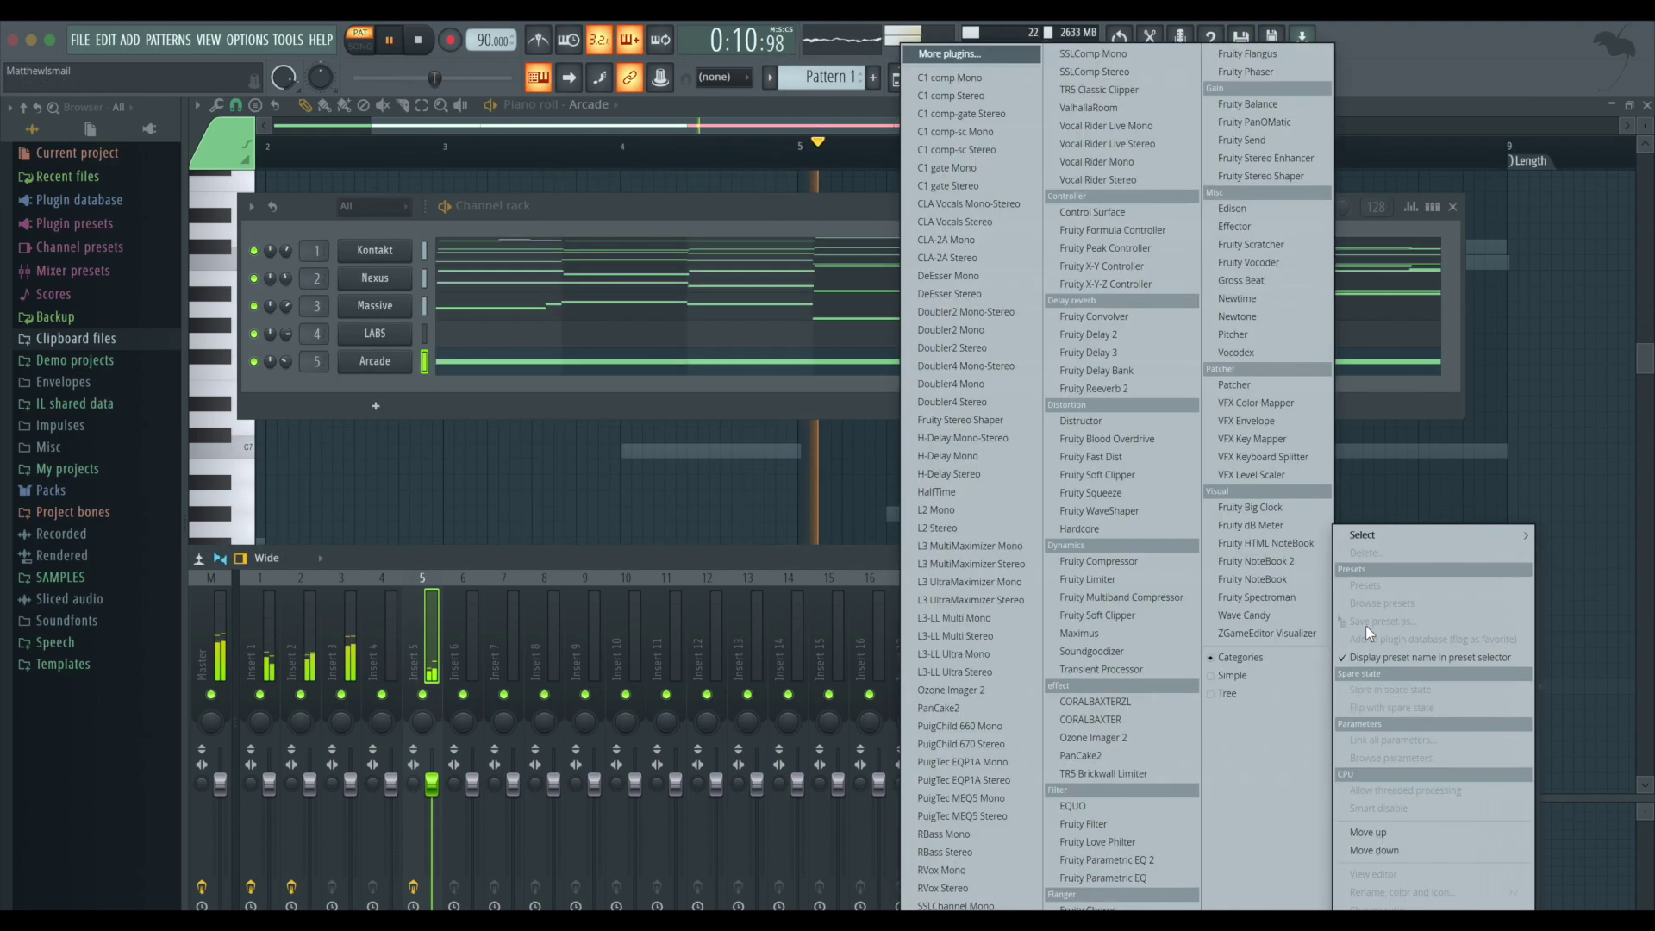
pyautogui.click(1088, 107)
pyautogui.moveTo(171, 406); pyautogui.dragTo(177, 418)
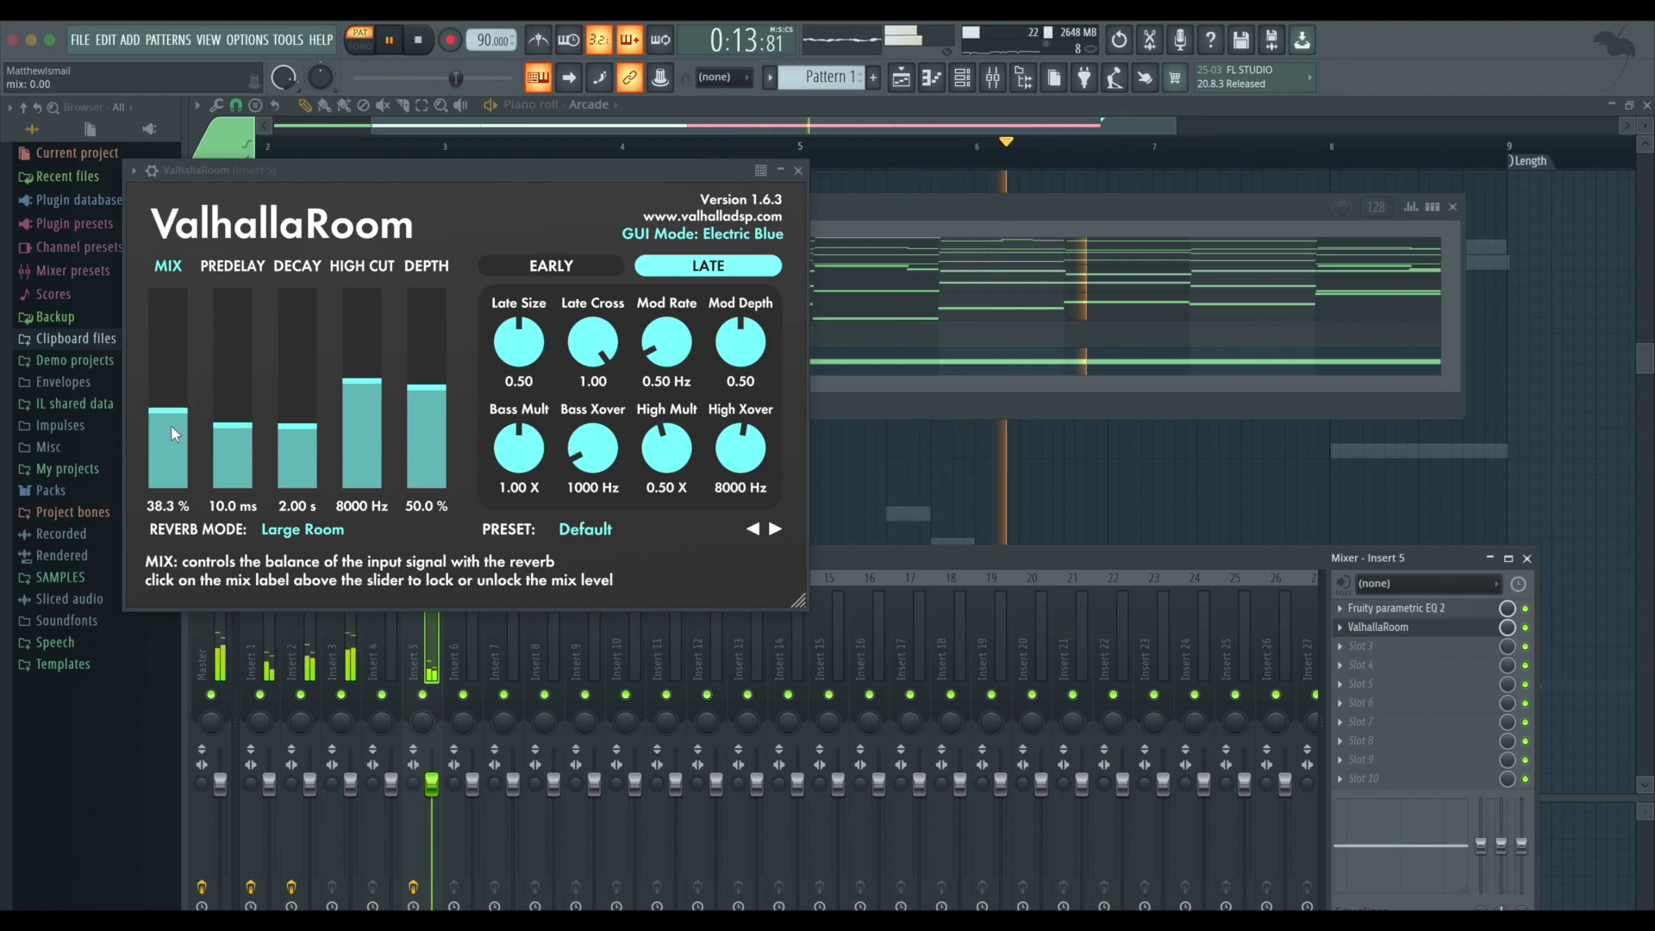
pyautogui.click(799, 170)
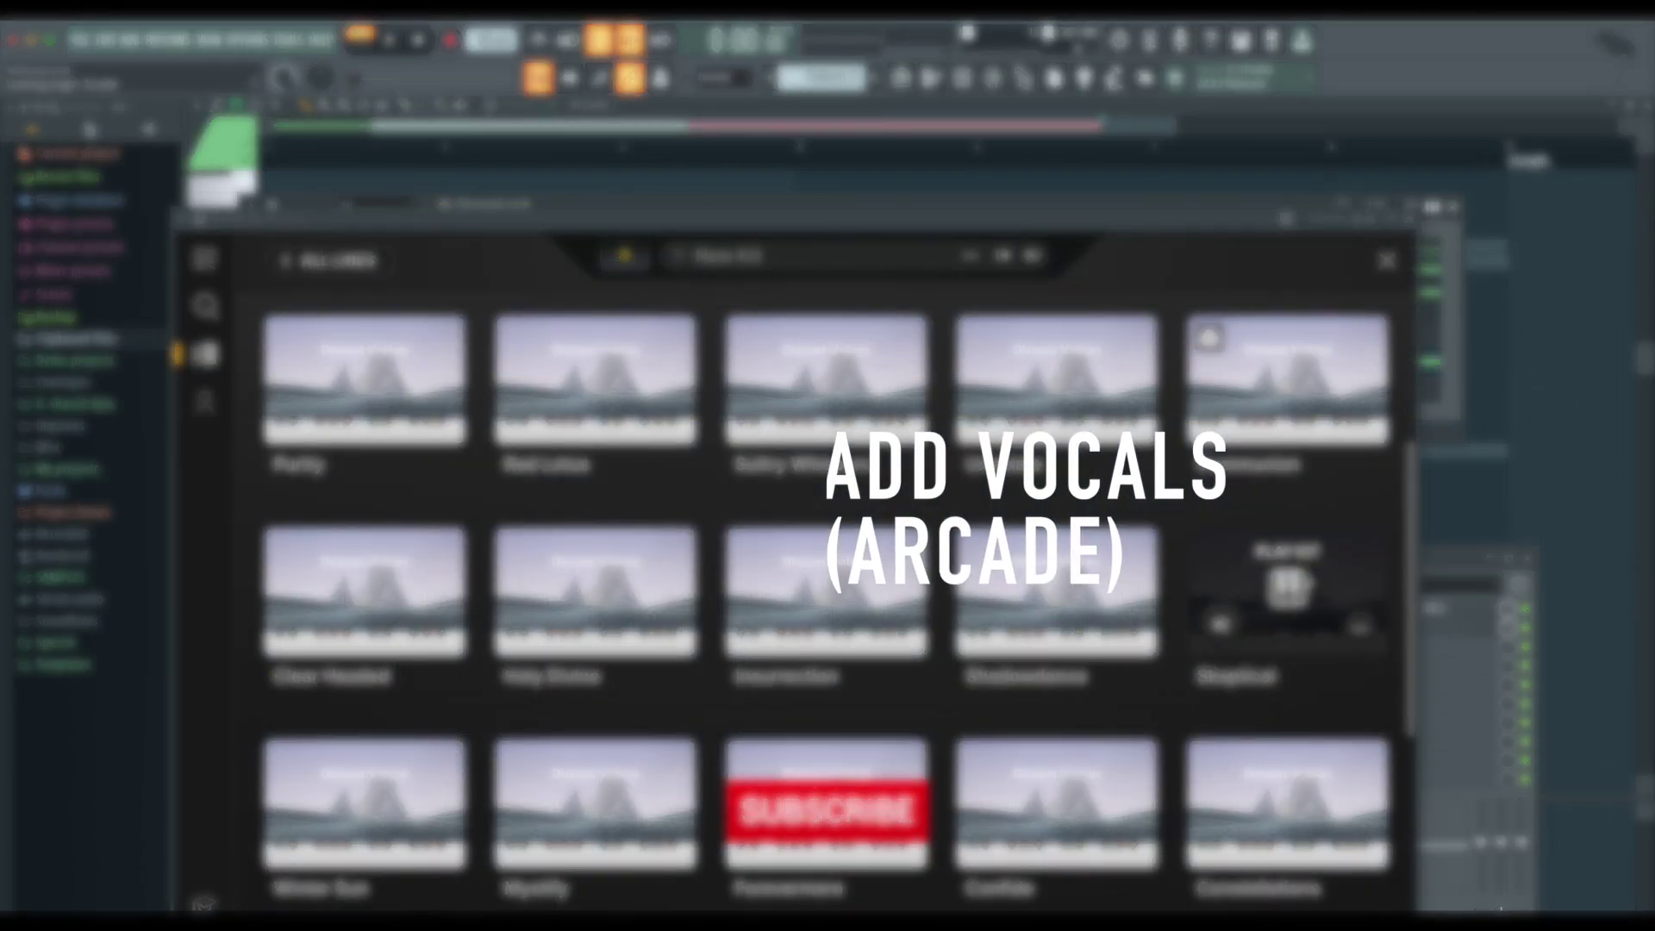
# - Audition the Skeptical vocal kit in Arcade #2, and switch to the Winter Sun kit from Distant Voices
pyautogui.click(1202, 638)
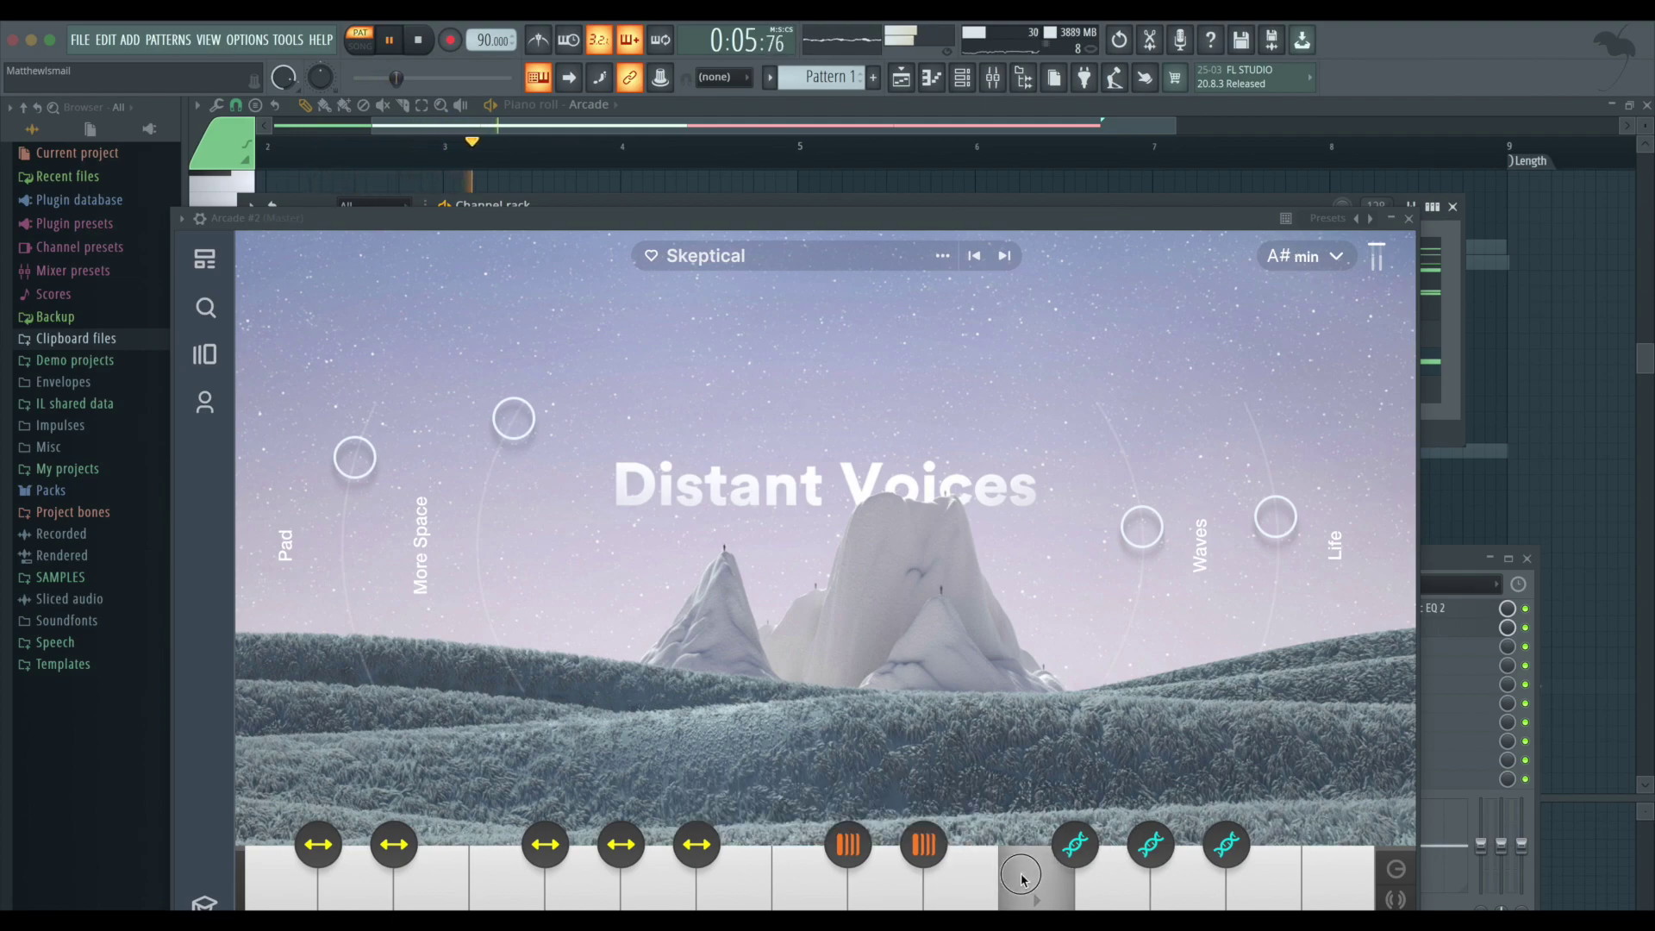
pyautogui.click(1105, 897)
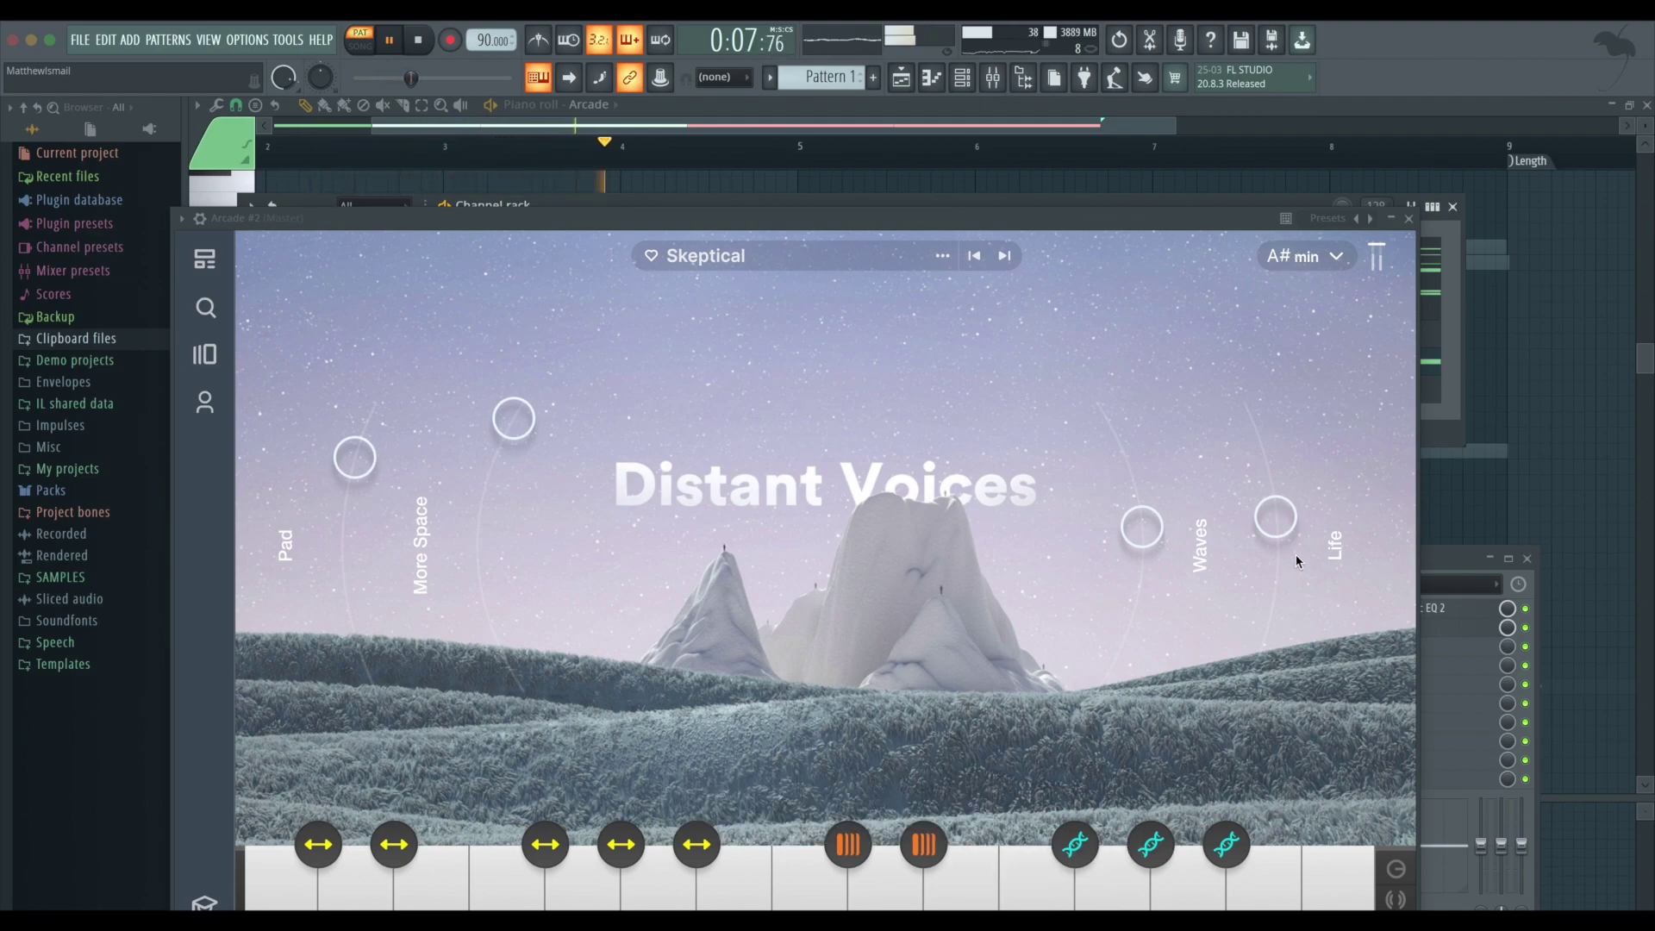
pyautogui.click(1006, 256)
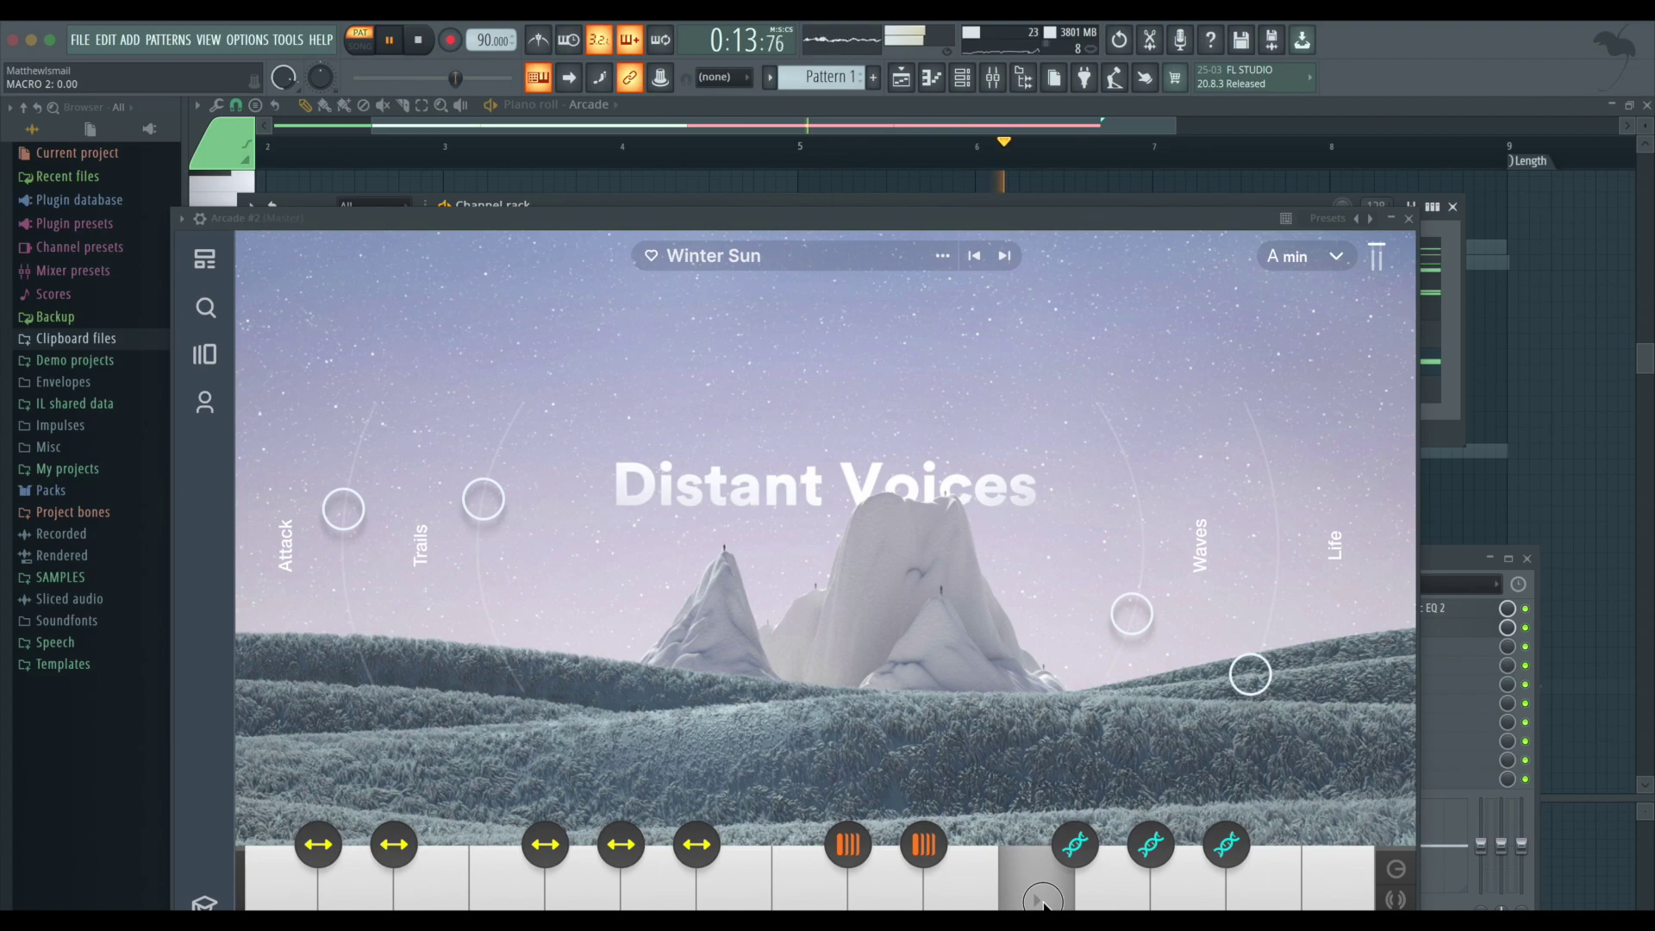
pyautogui.click(1043, 900)
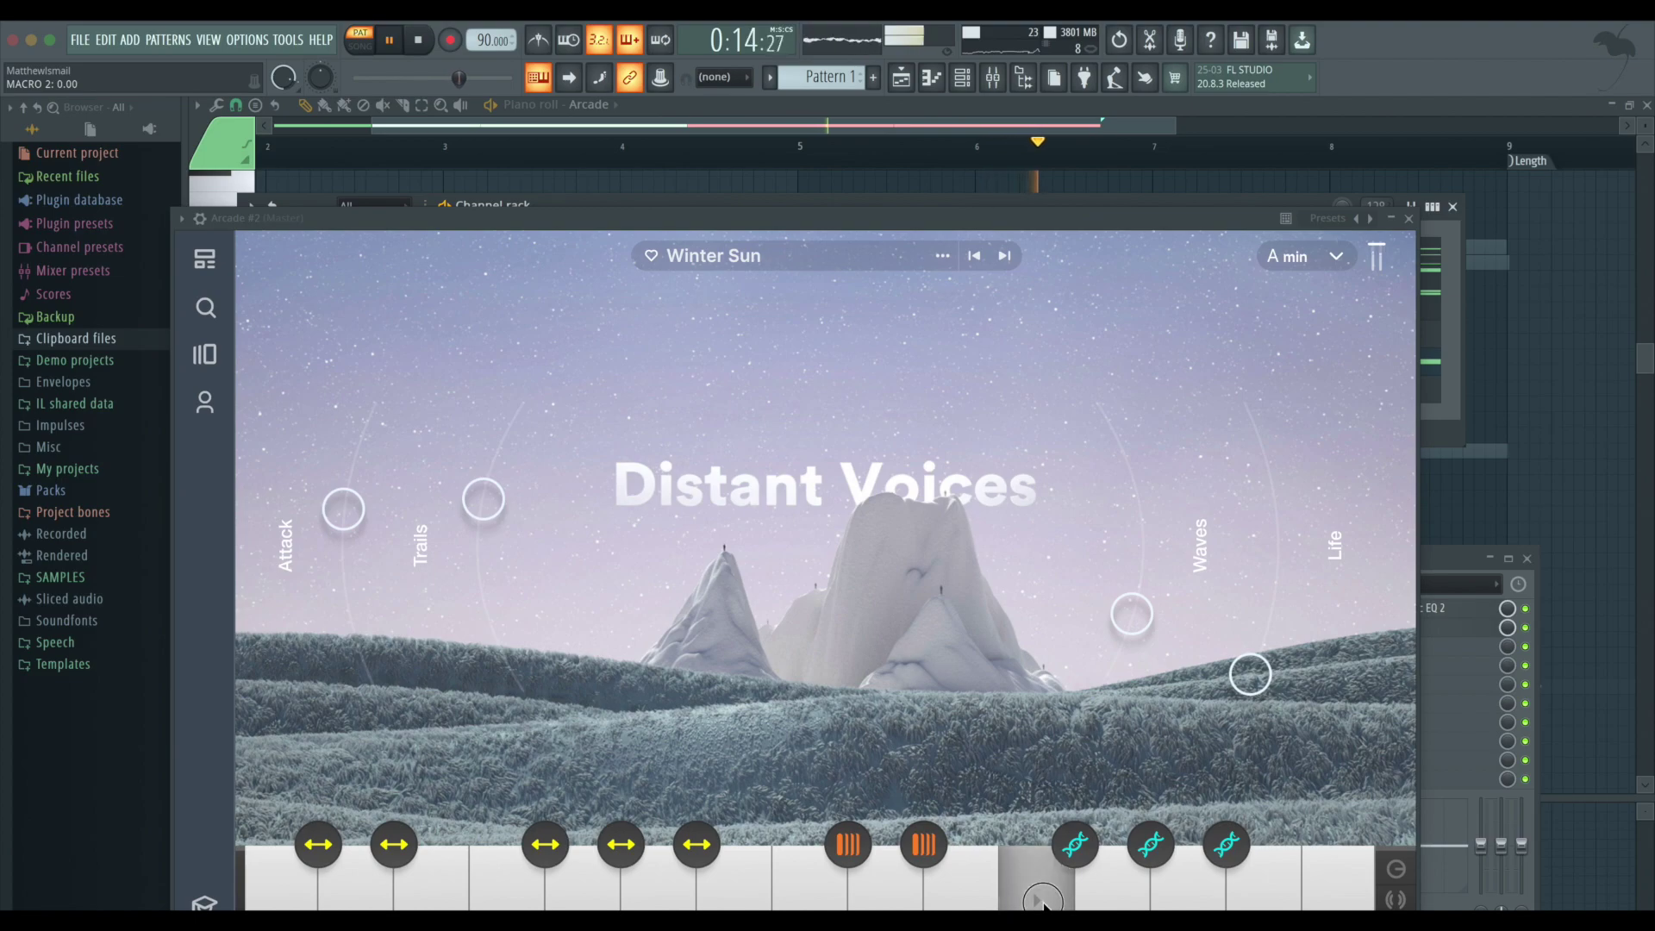
# - Set the Winter Sun kit's session key to A# min and play a vocal loop against the beat
pyautogui.click(1282, 268)
pyautogui.click(1228, 545)
pyautogui.click(1035, 875)
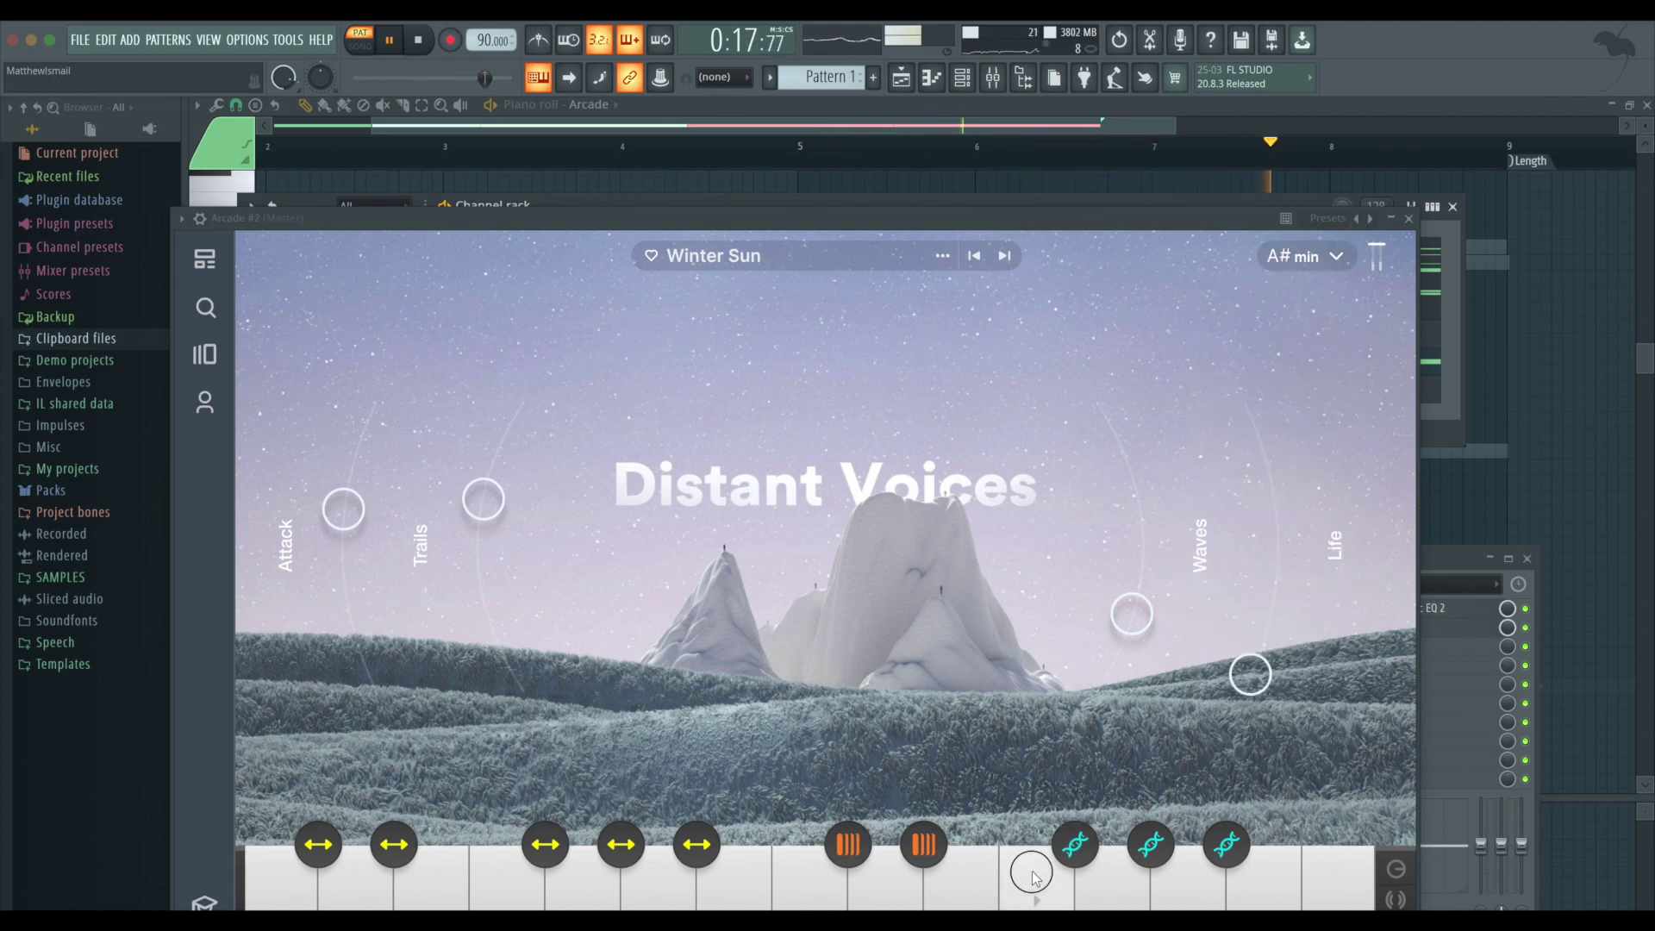
# - Audition more Winter Sun vocal loops against the beat and check the session key options
pyautogui.click(978, 883)
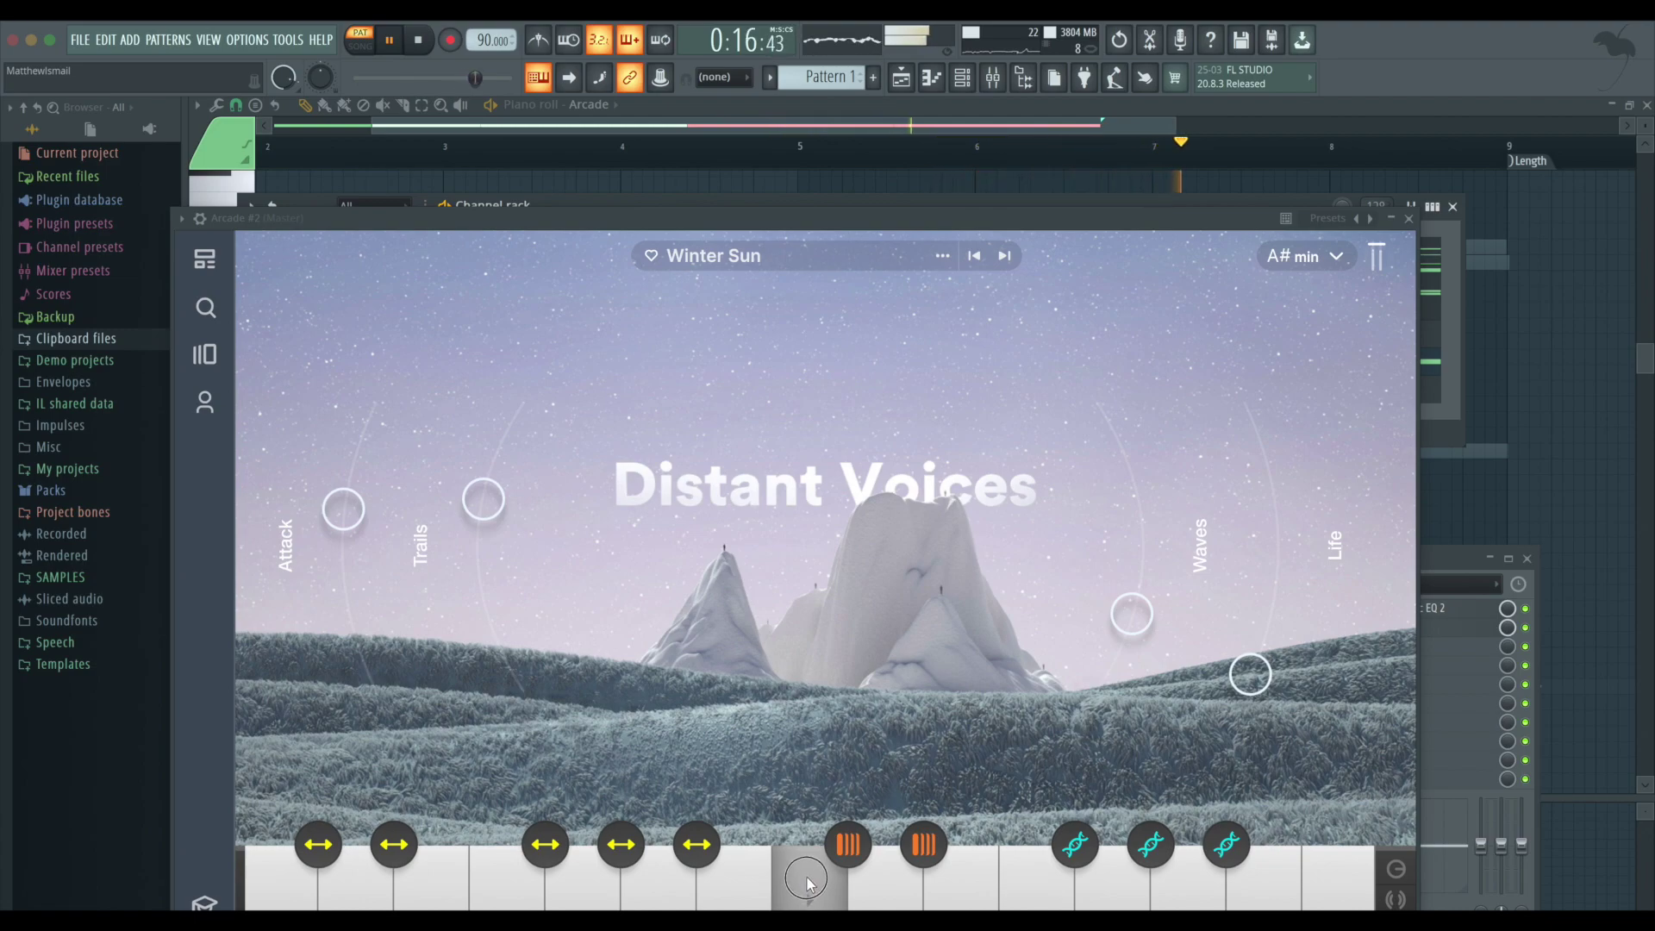
pyautogui.moveTo(807, 881); pyautogui.dragTo(808, 884)
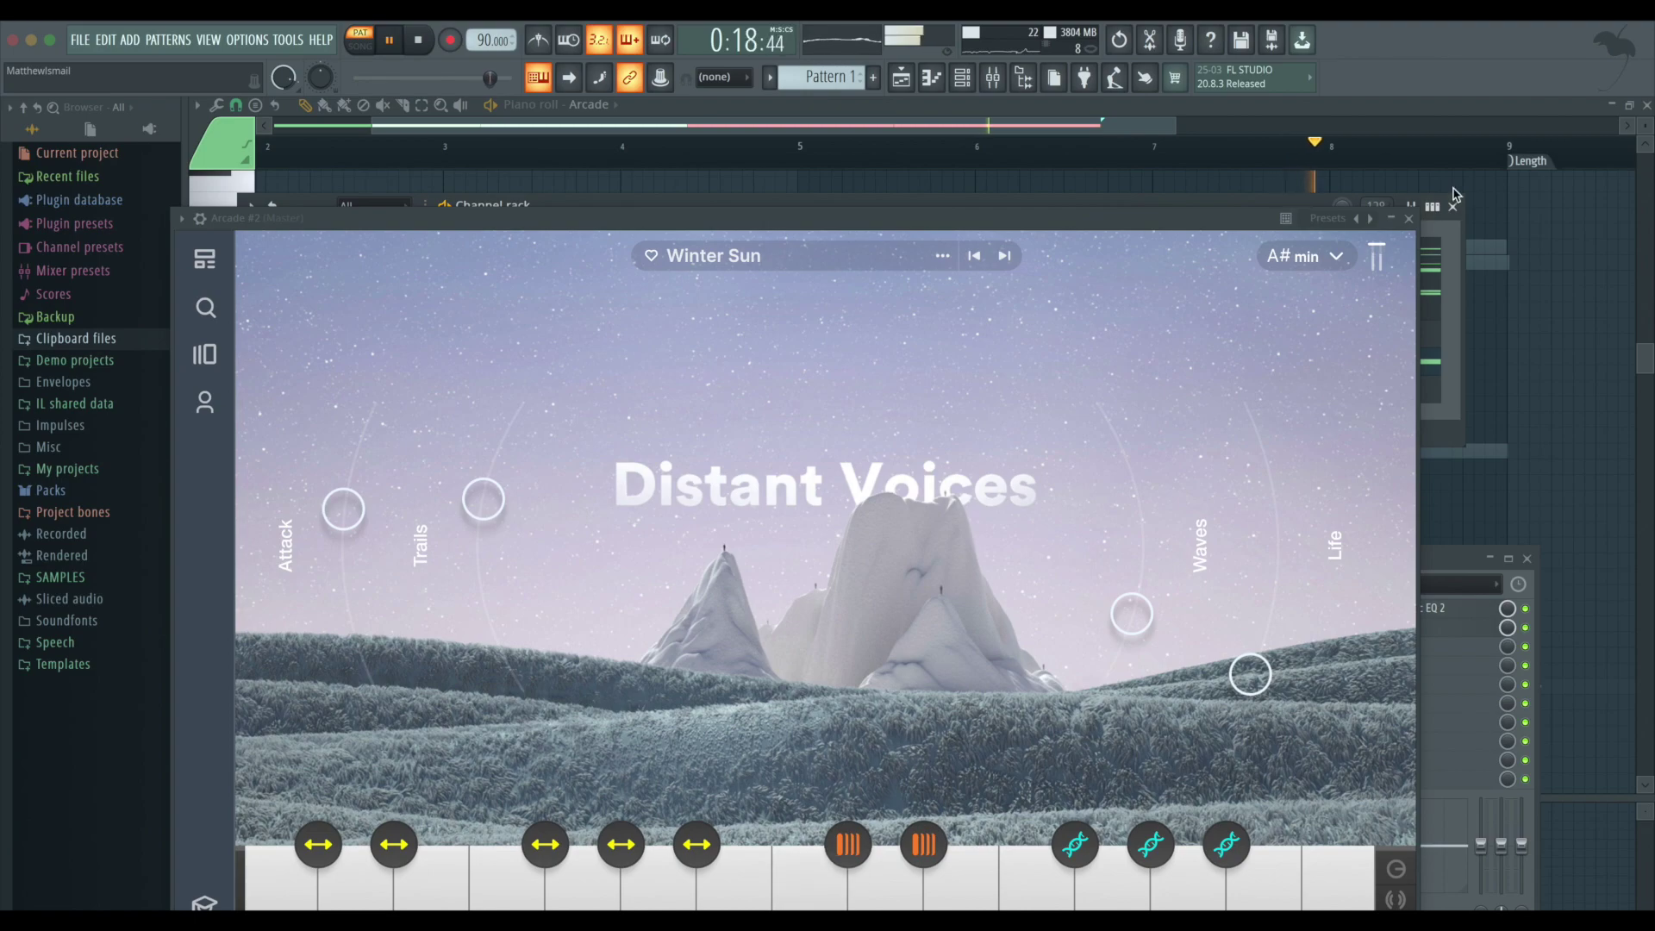
pyautogui.click(1306, 266)
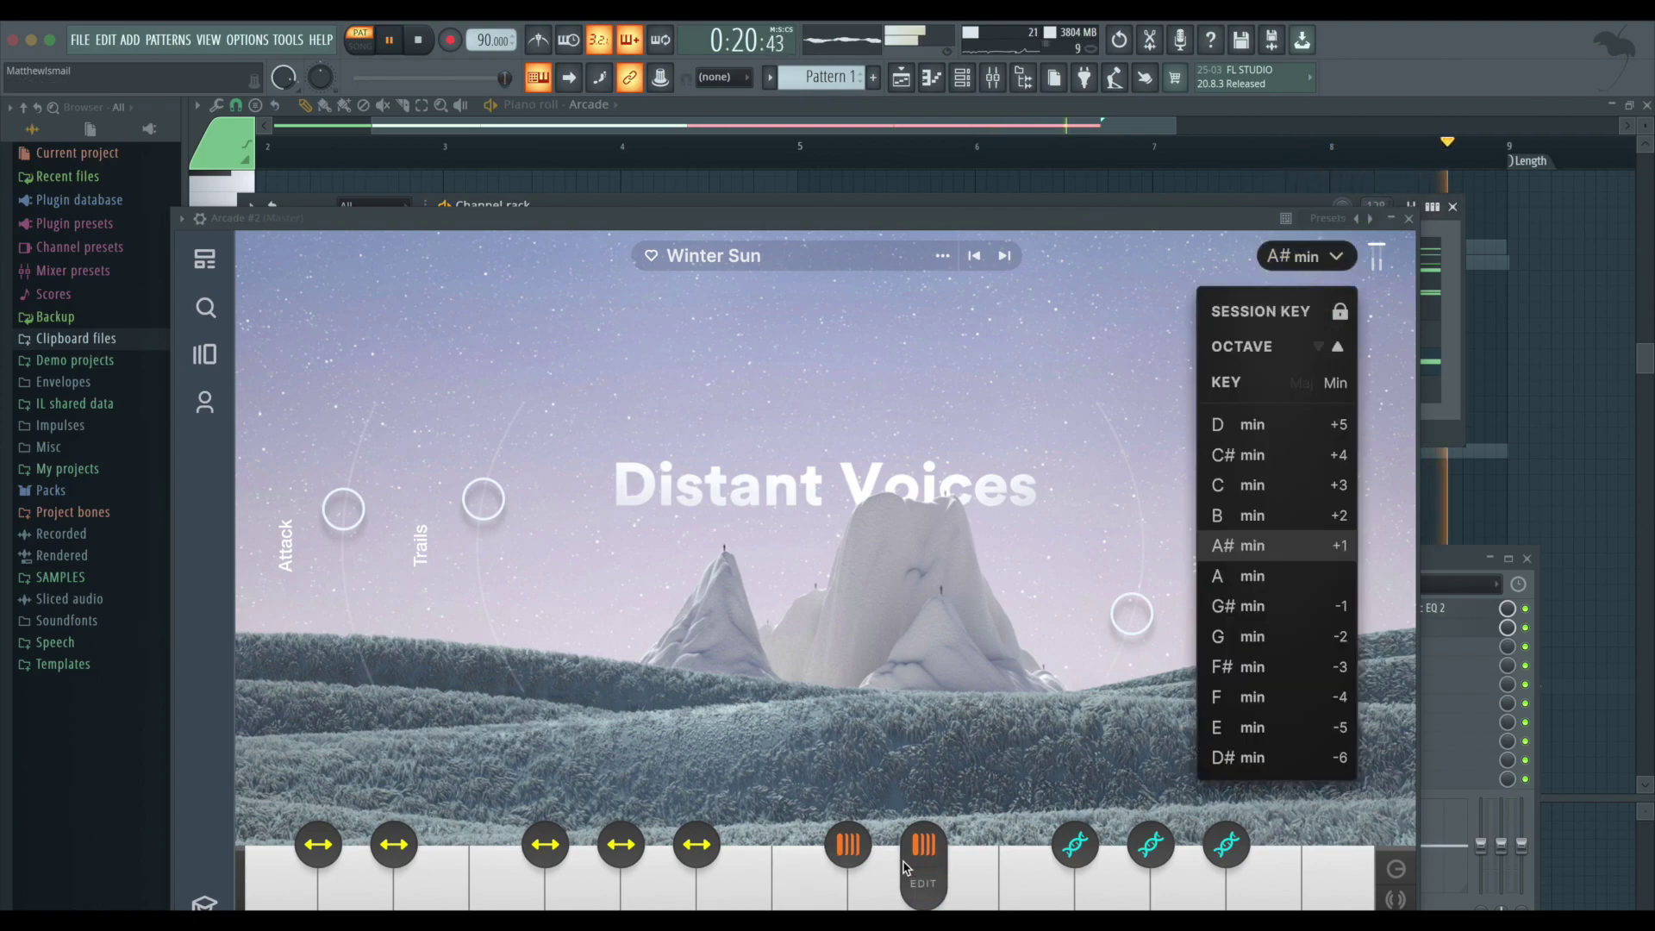
pyautogui.click(795, 896)
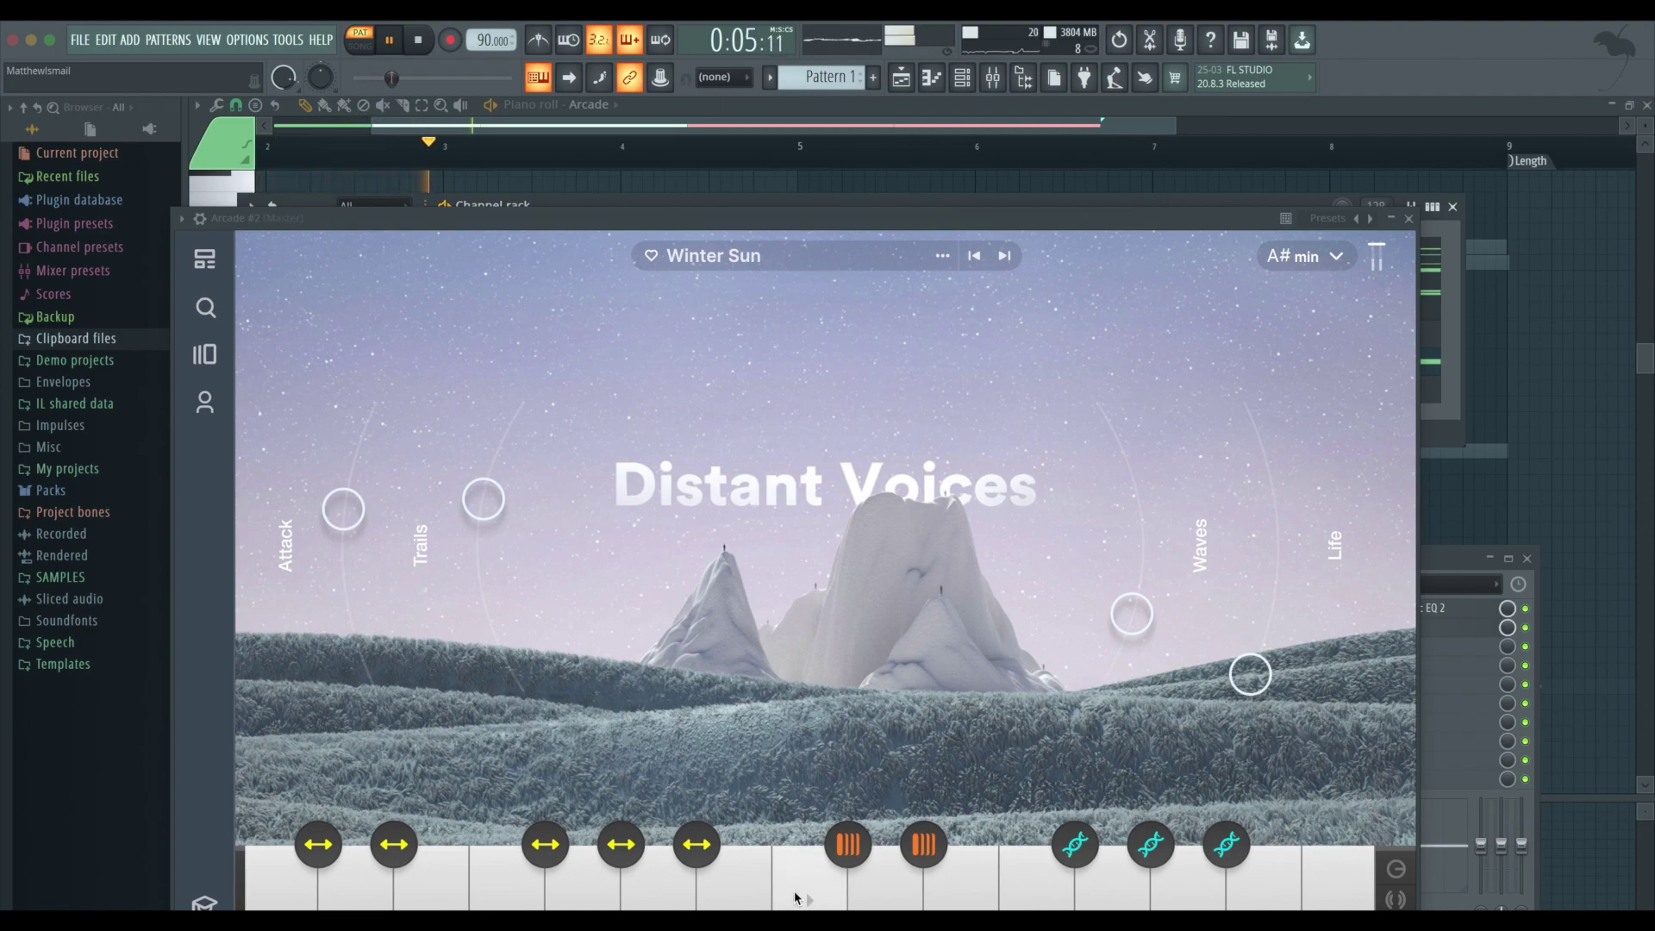
pyautogui.click(795, 897)
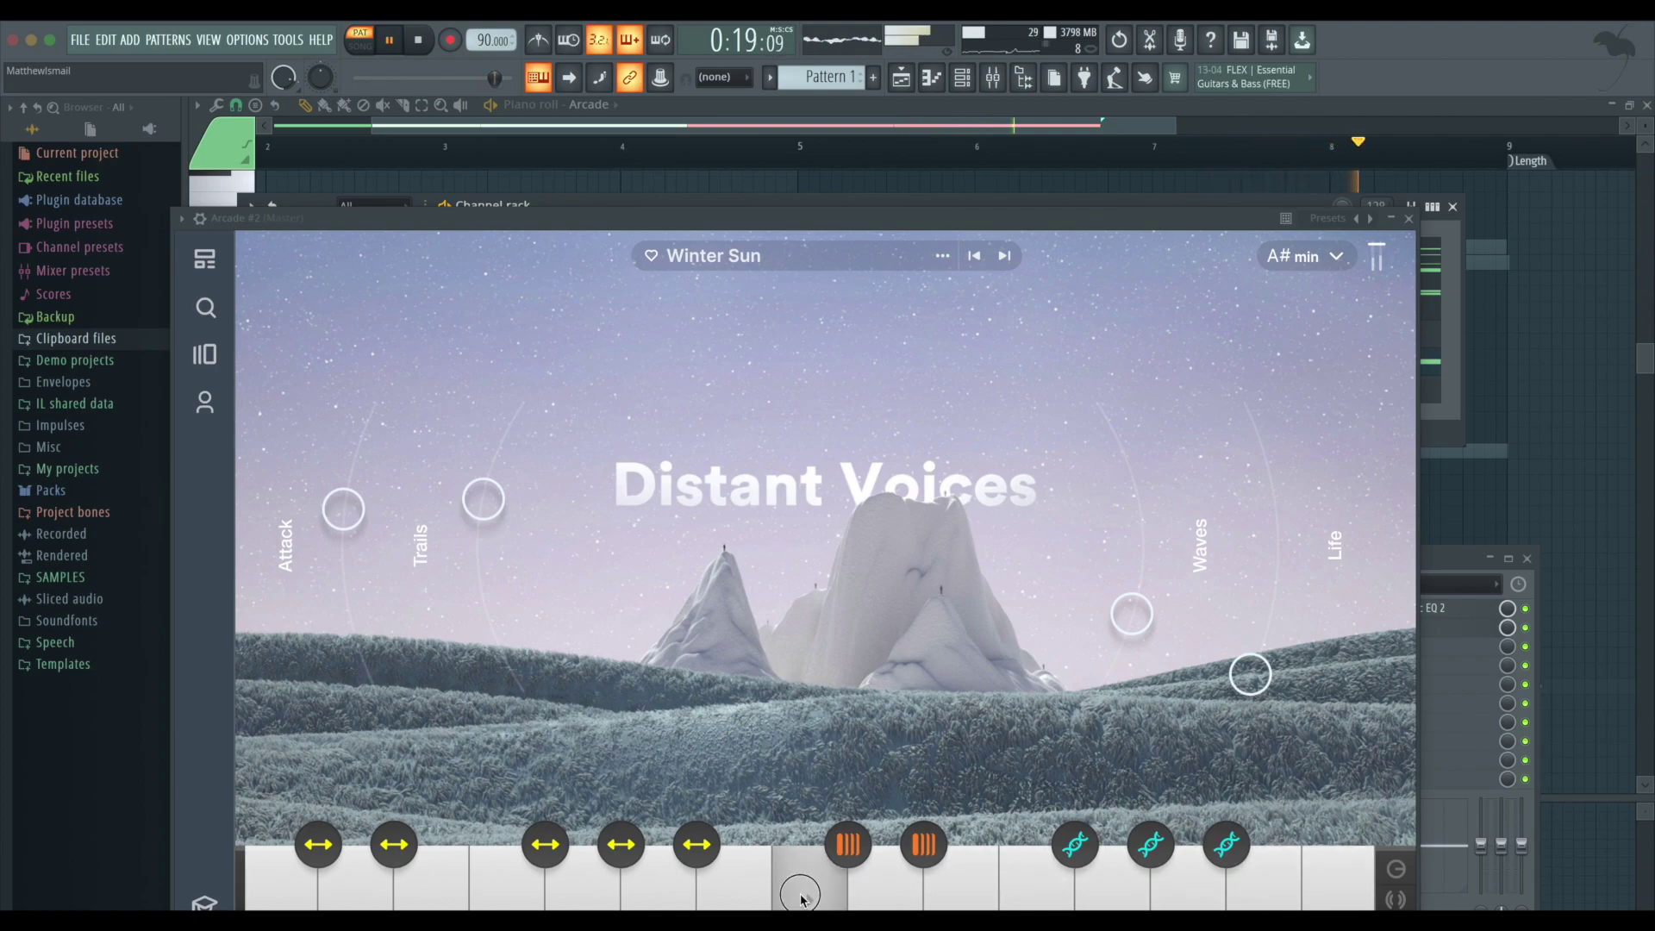
pyautogui.click(702, 888)
pyautogui.moveTo(702, 890); pyautogui.dragTo(809, 901)
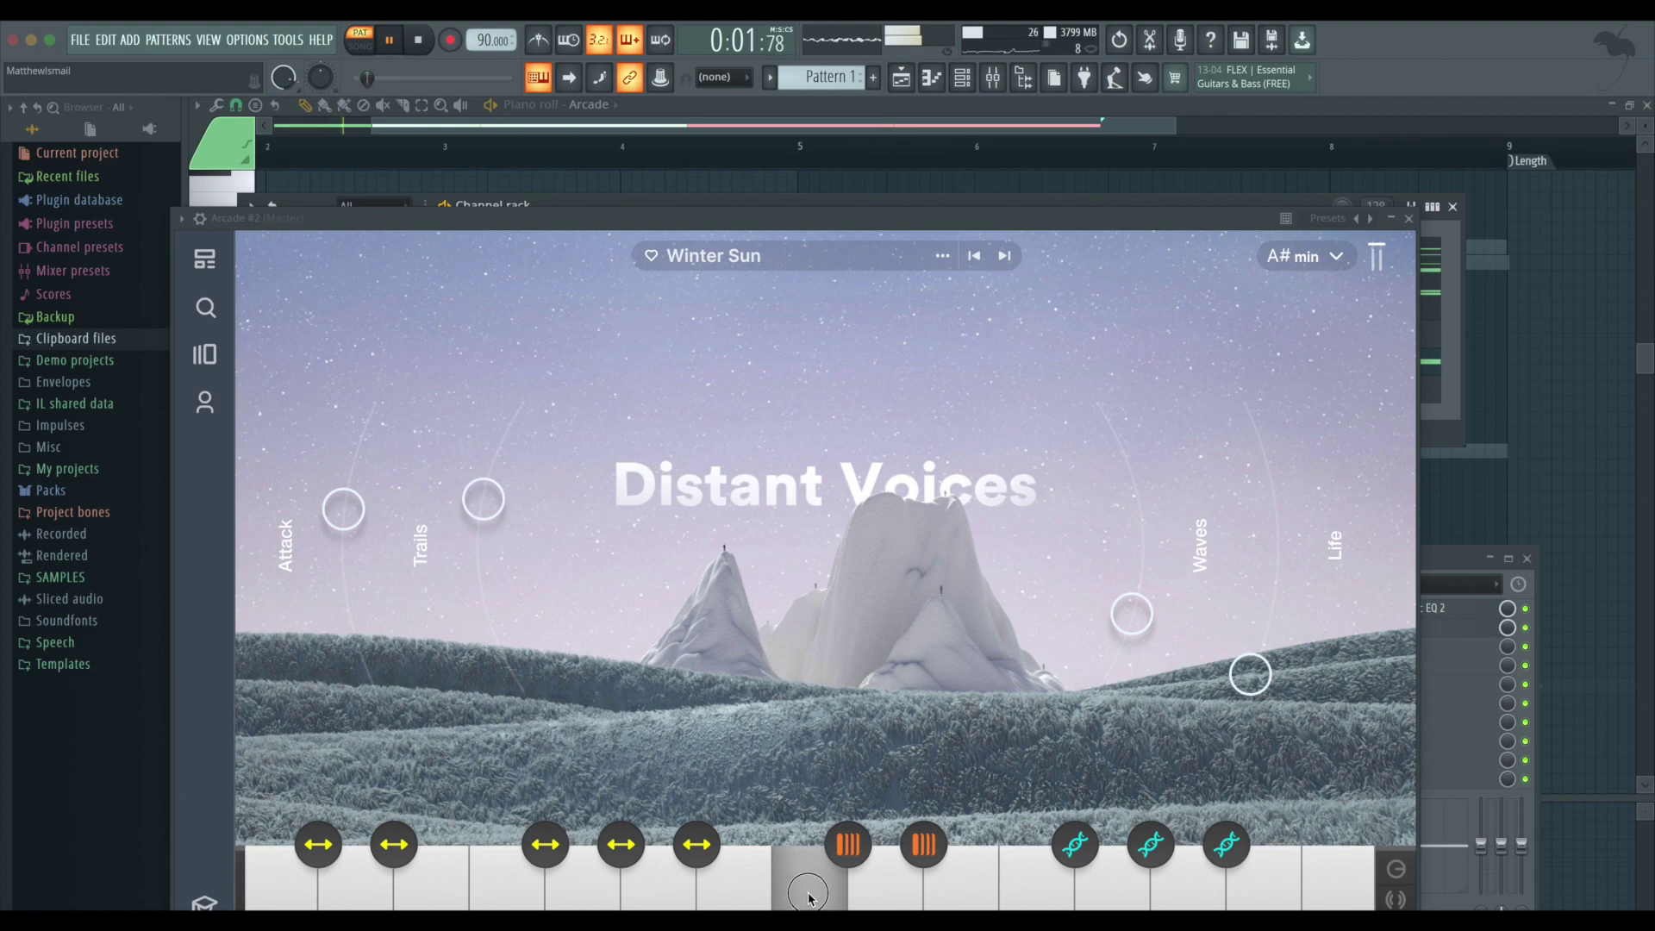
# - Draw a C5 note about 0.8 bar long at the start of bar 1 in the Arcade #2 piano roll
pyautogui.click(1408, 220)
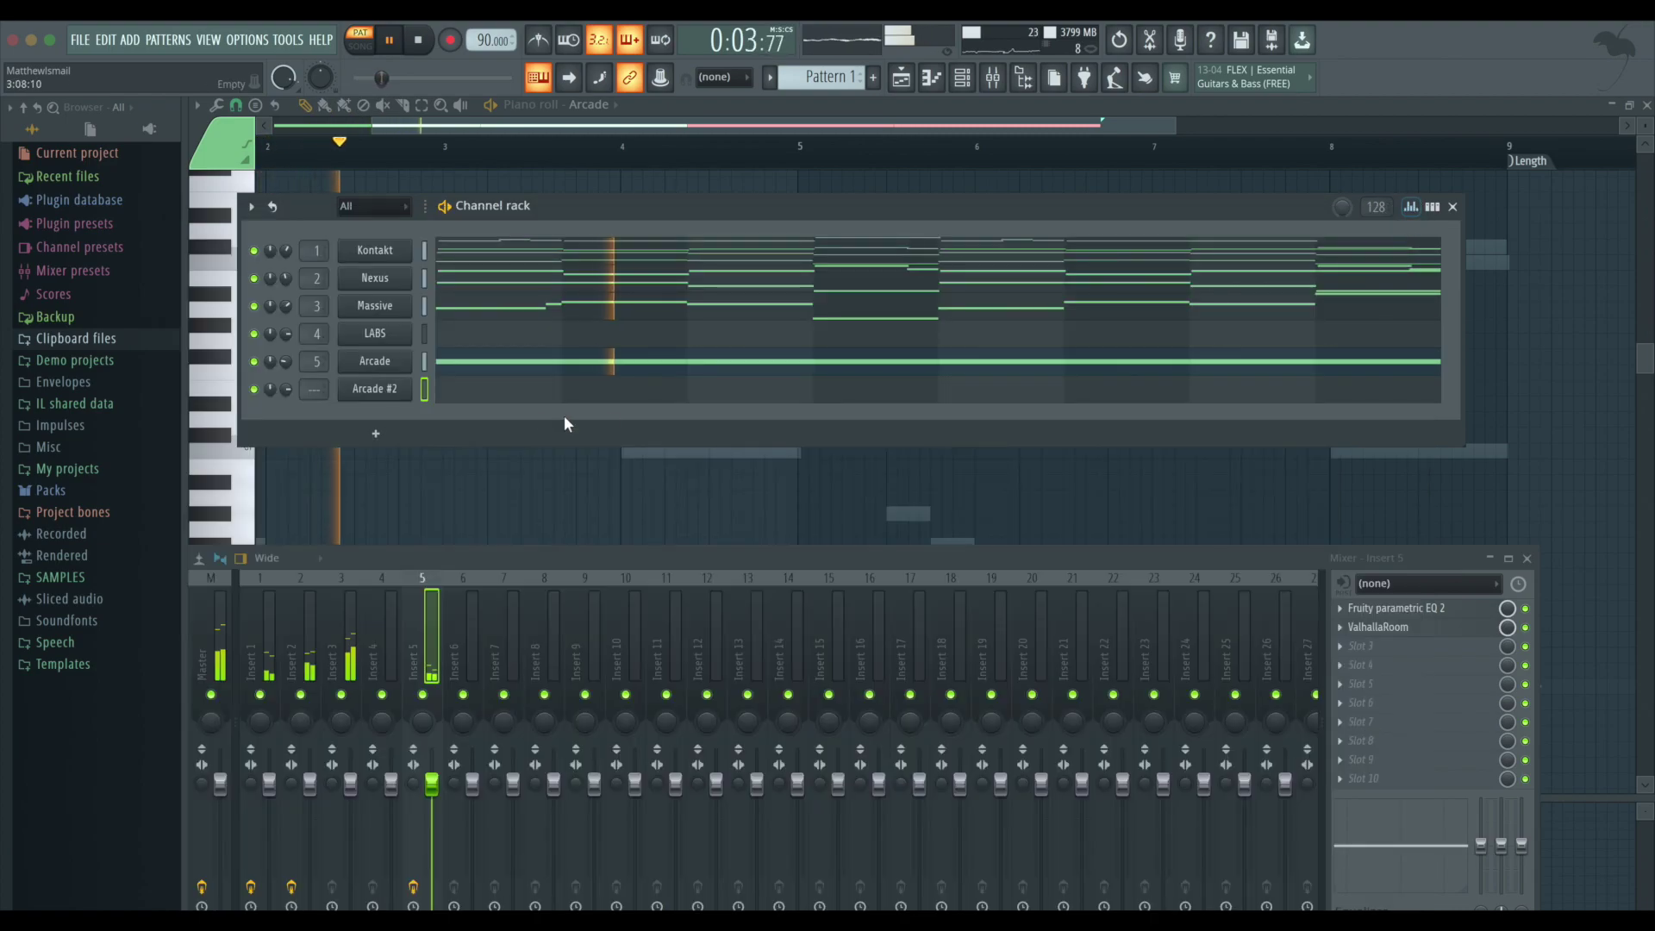
pyautogui.click(496, 389)
pyautogui.press('space')
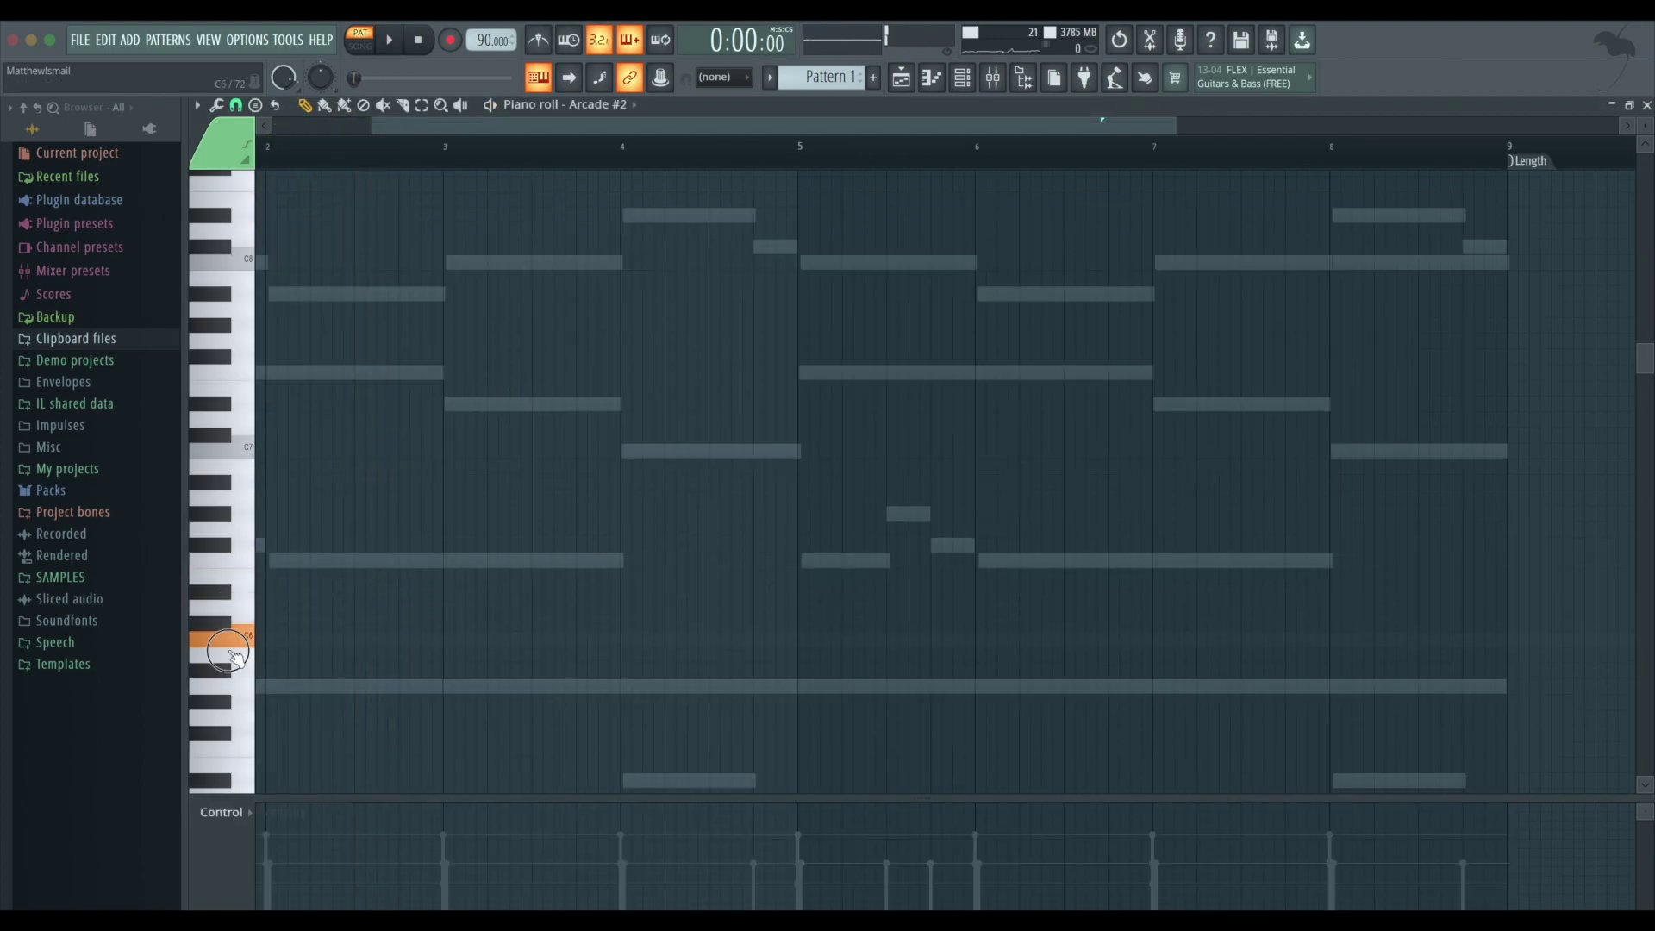
pyautogui.scroll(-3, 258, 766)
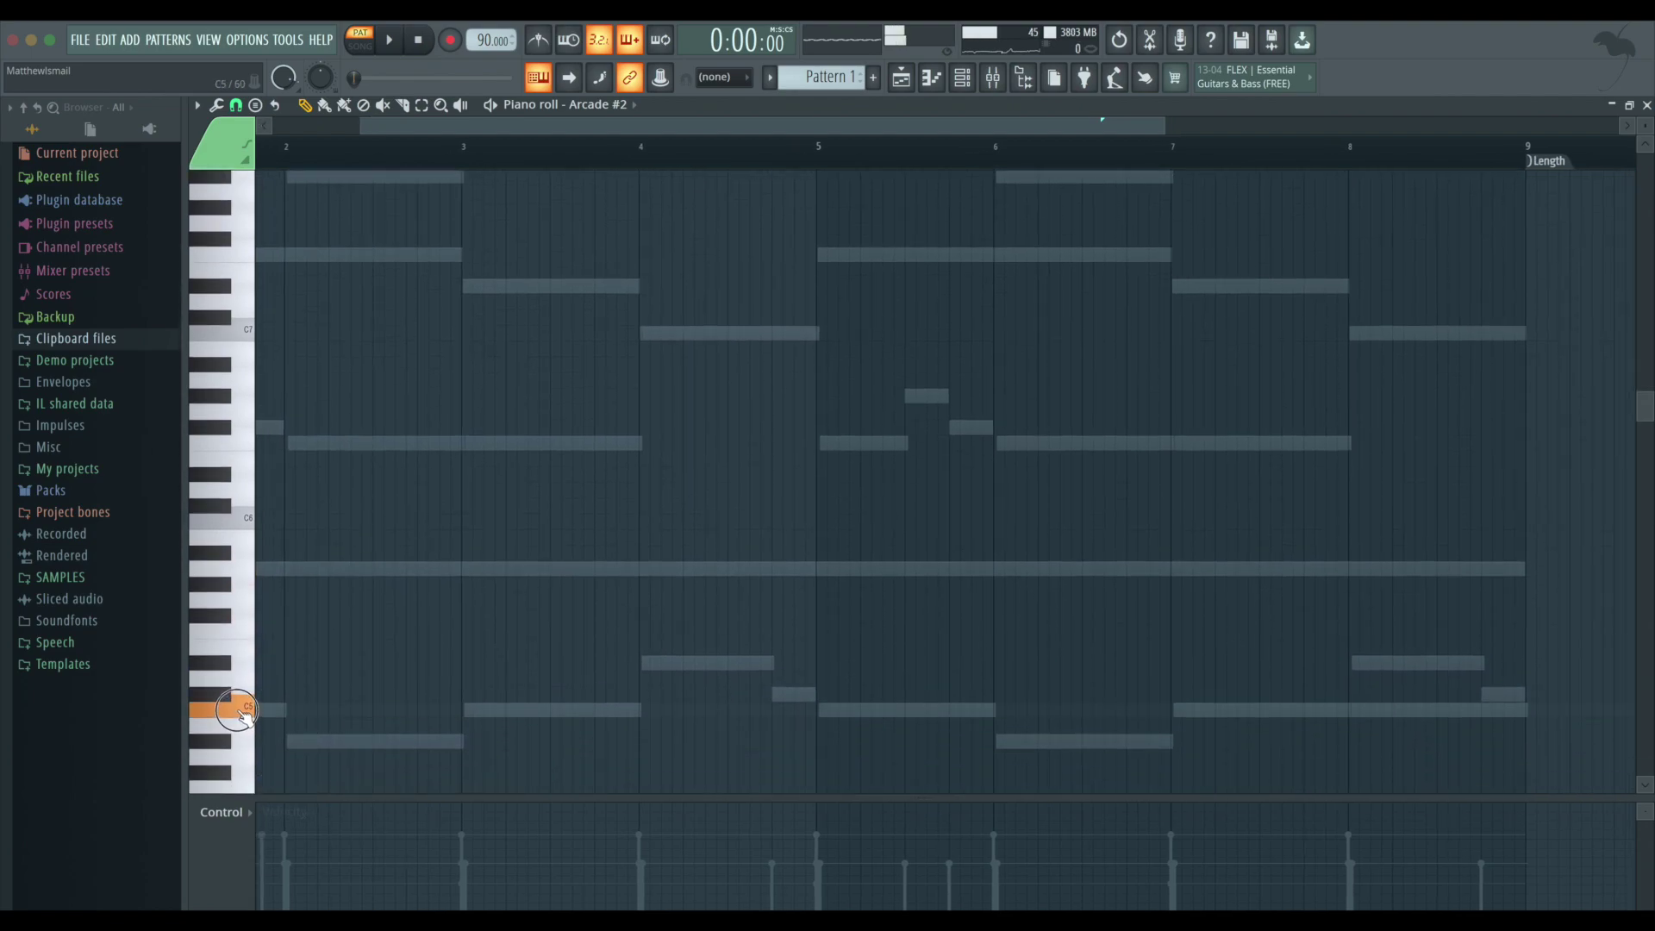
pyautogui.hscroll(-2, 278, 719)
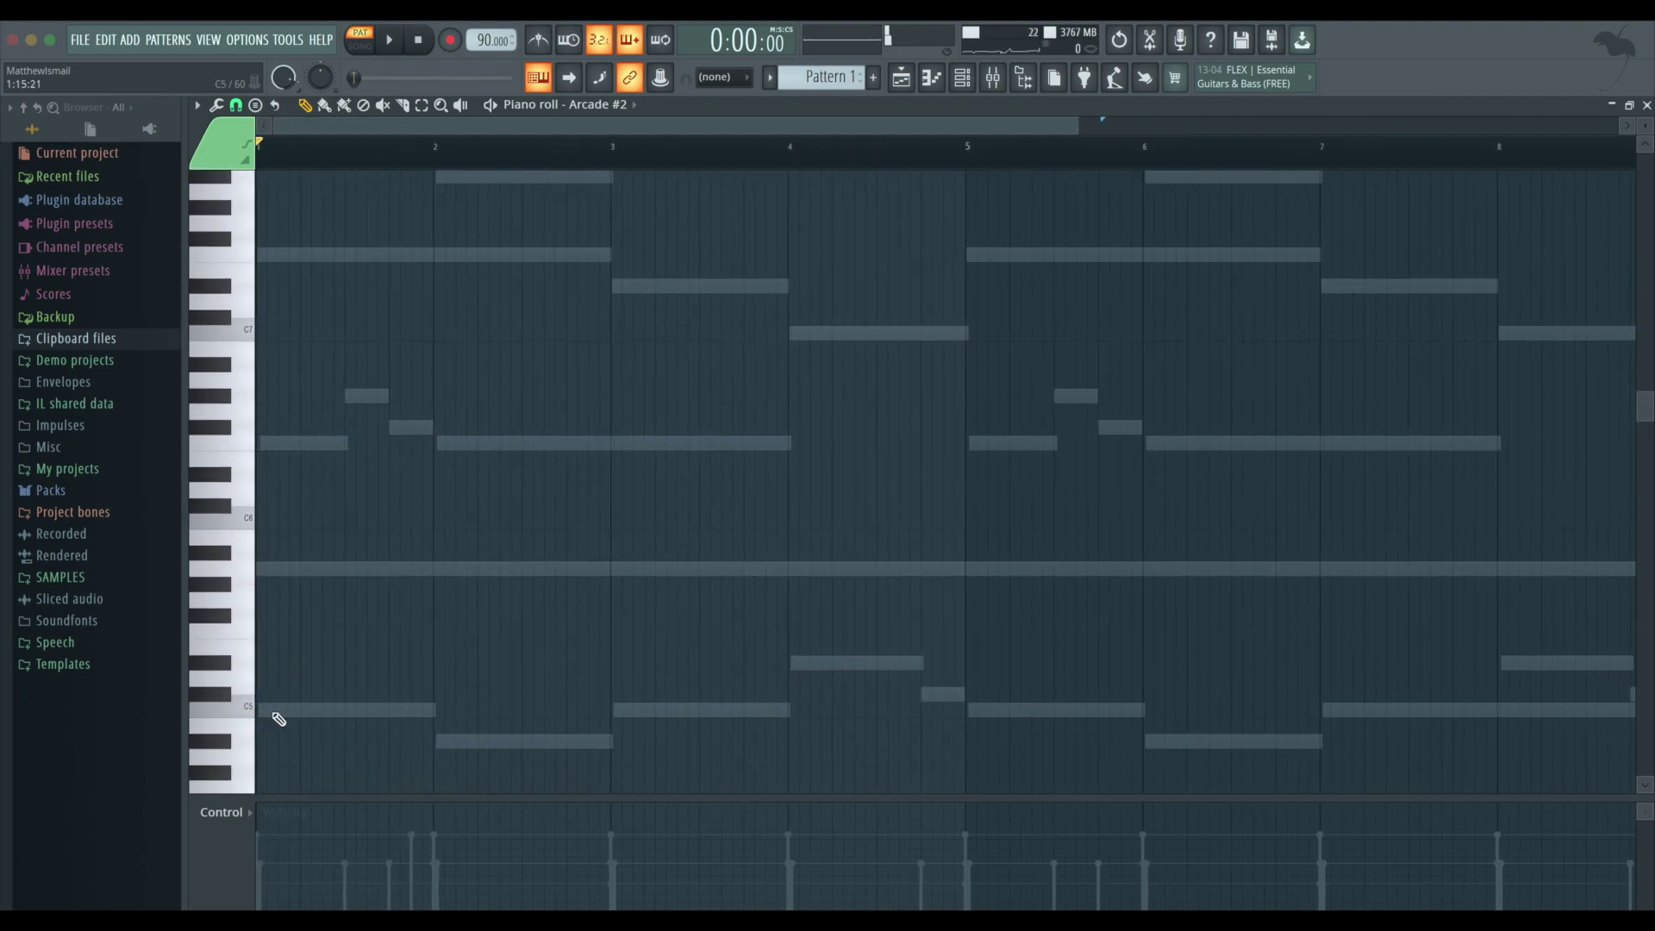
pyautogui.press('space')
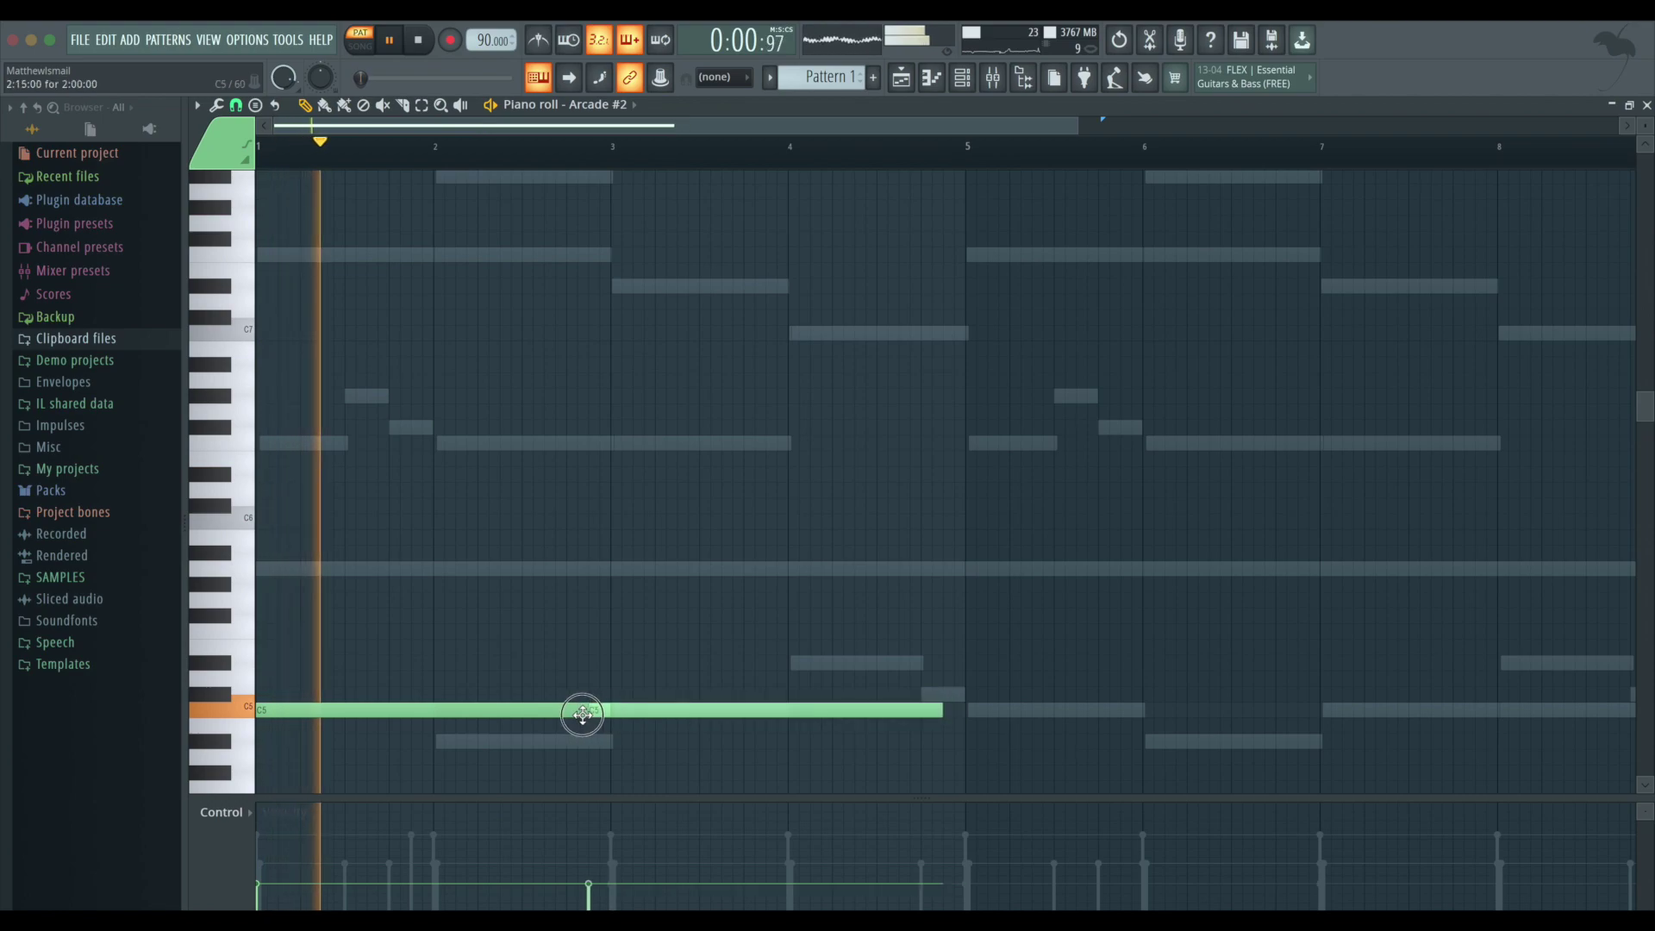
pyautogui.moveTo(596, 715); pyautogui.dragTo(402, 711)
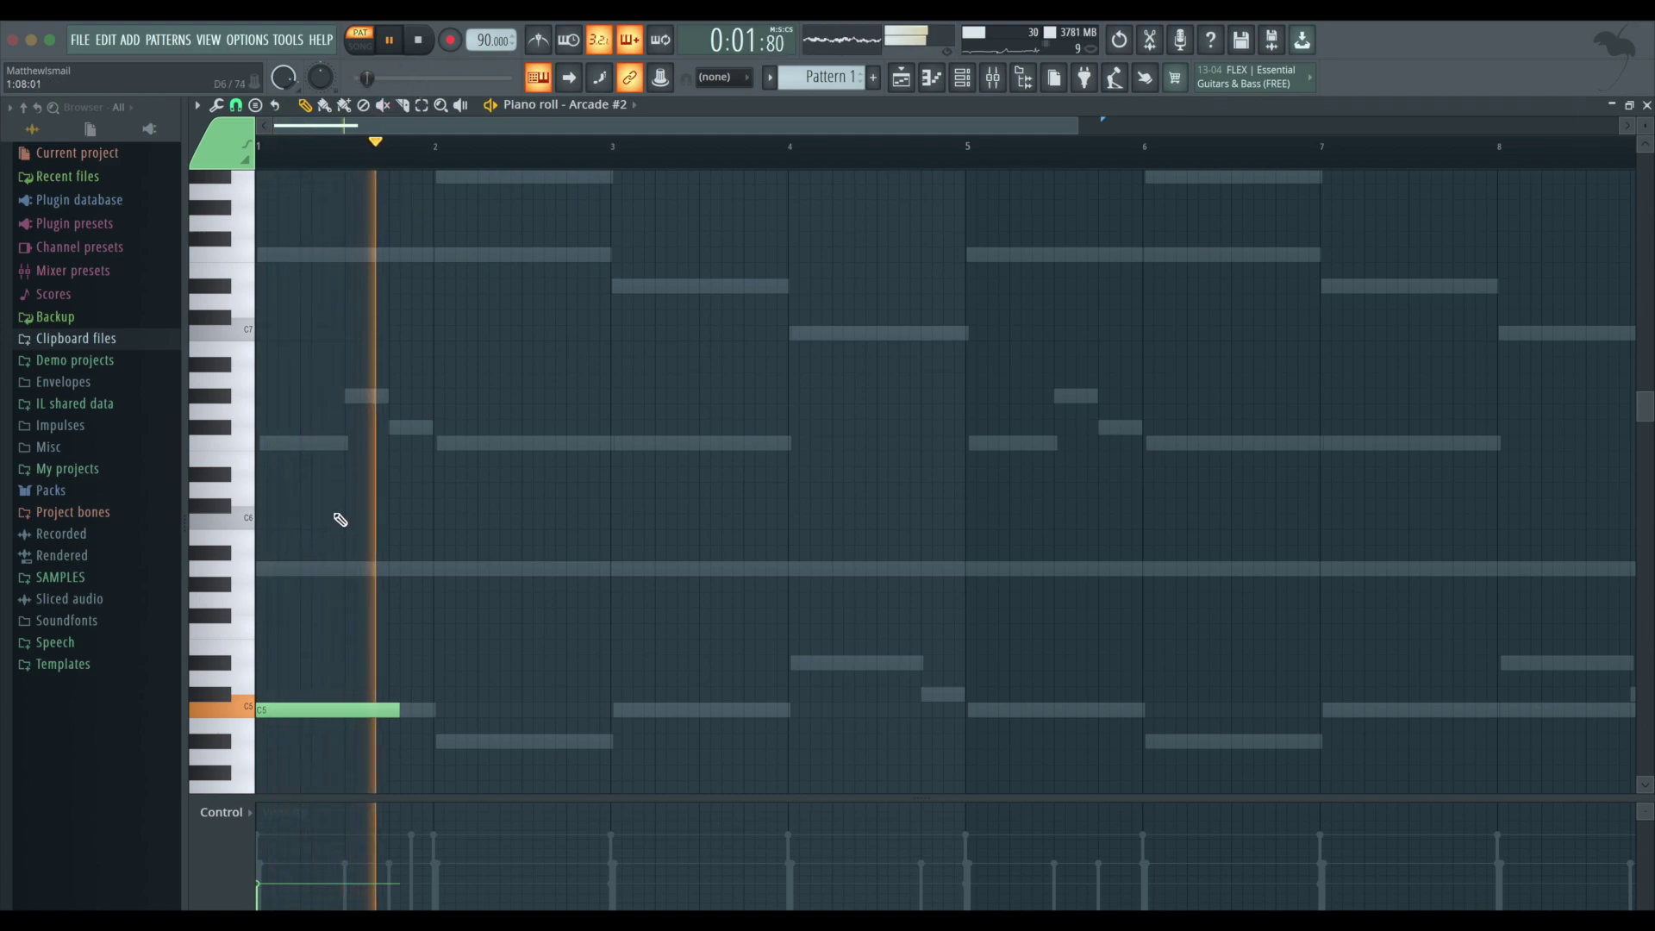
# - Add a two-bar C5 note at bar 3 and duplicate both C5 notes to start at bars 5 and 7
pyautogui.moveTo(336, 707); pyautogui.dragTo(271, 652)
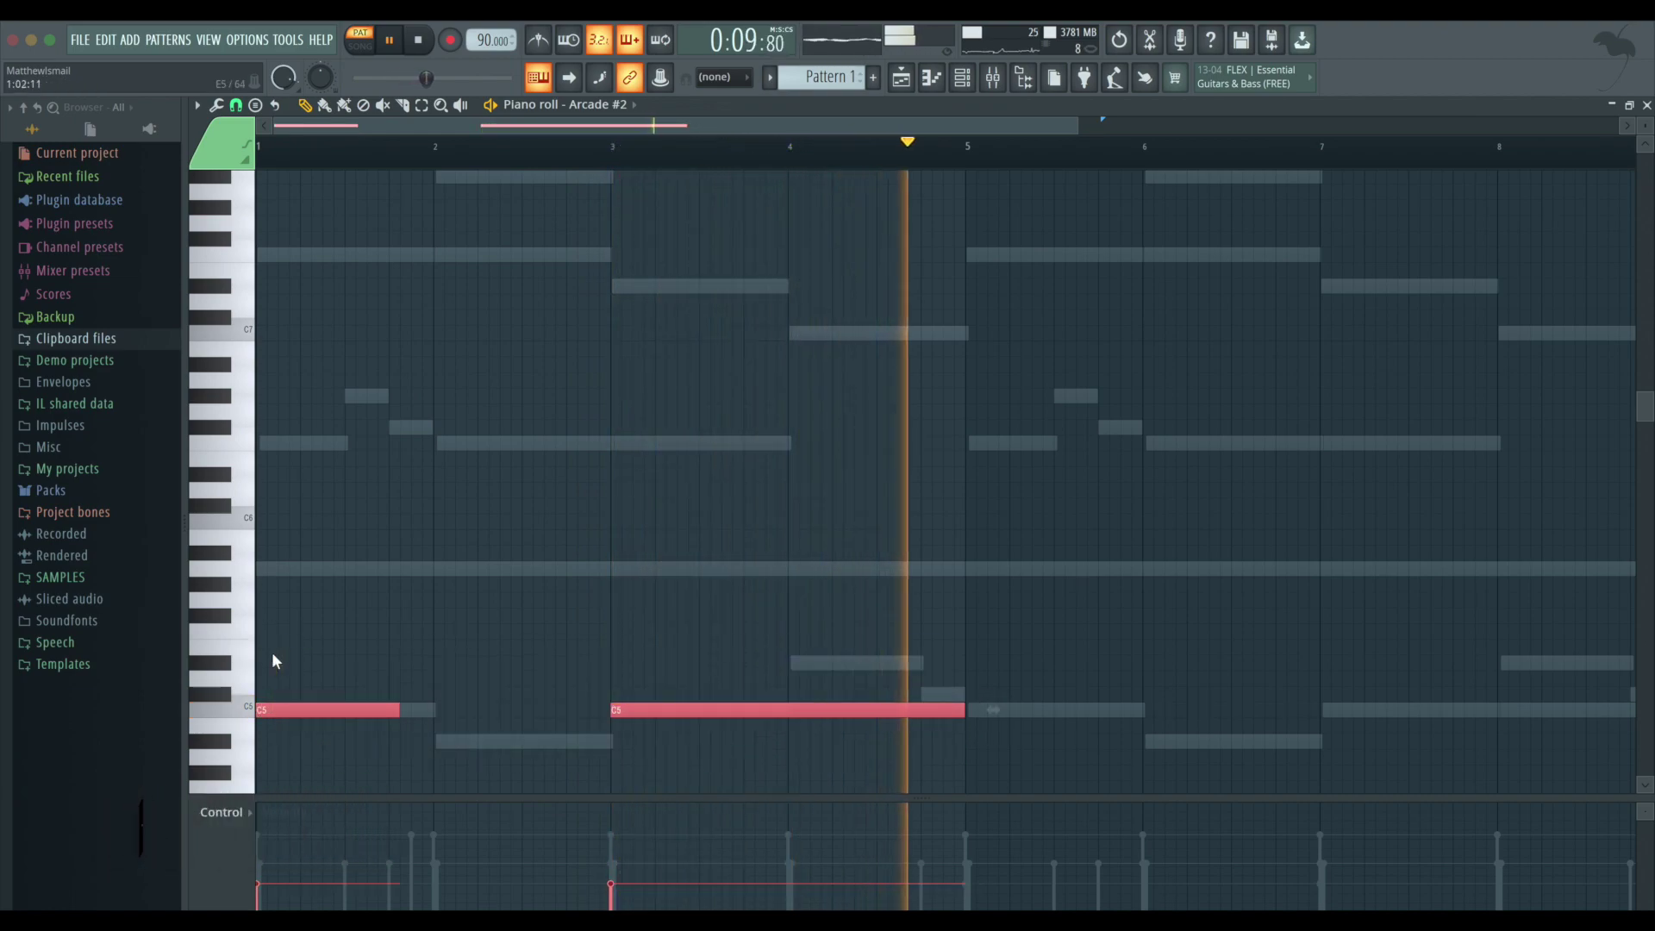
pyautogui.hotkey('ctrl', 'b')
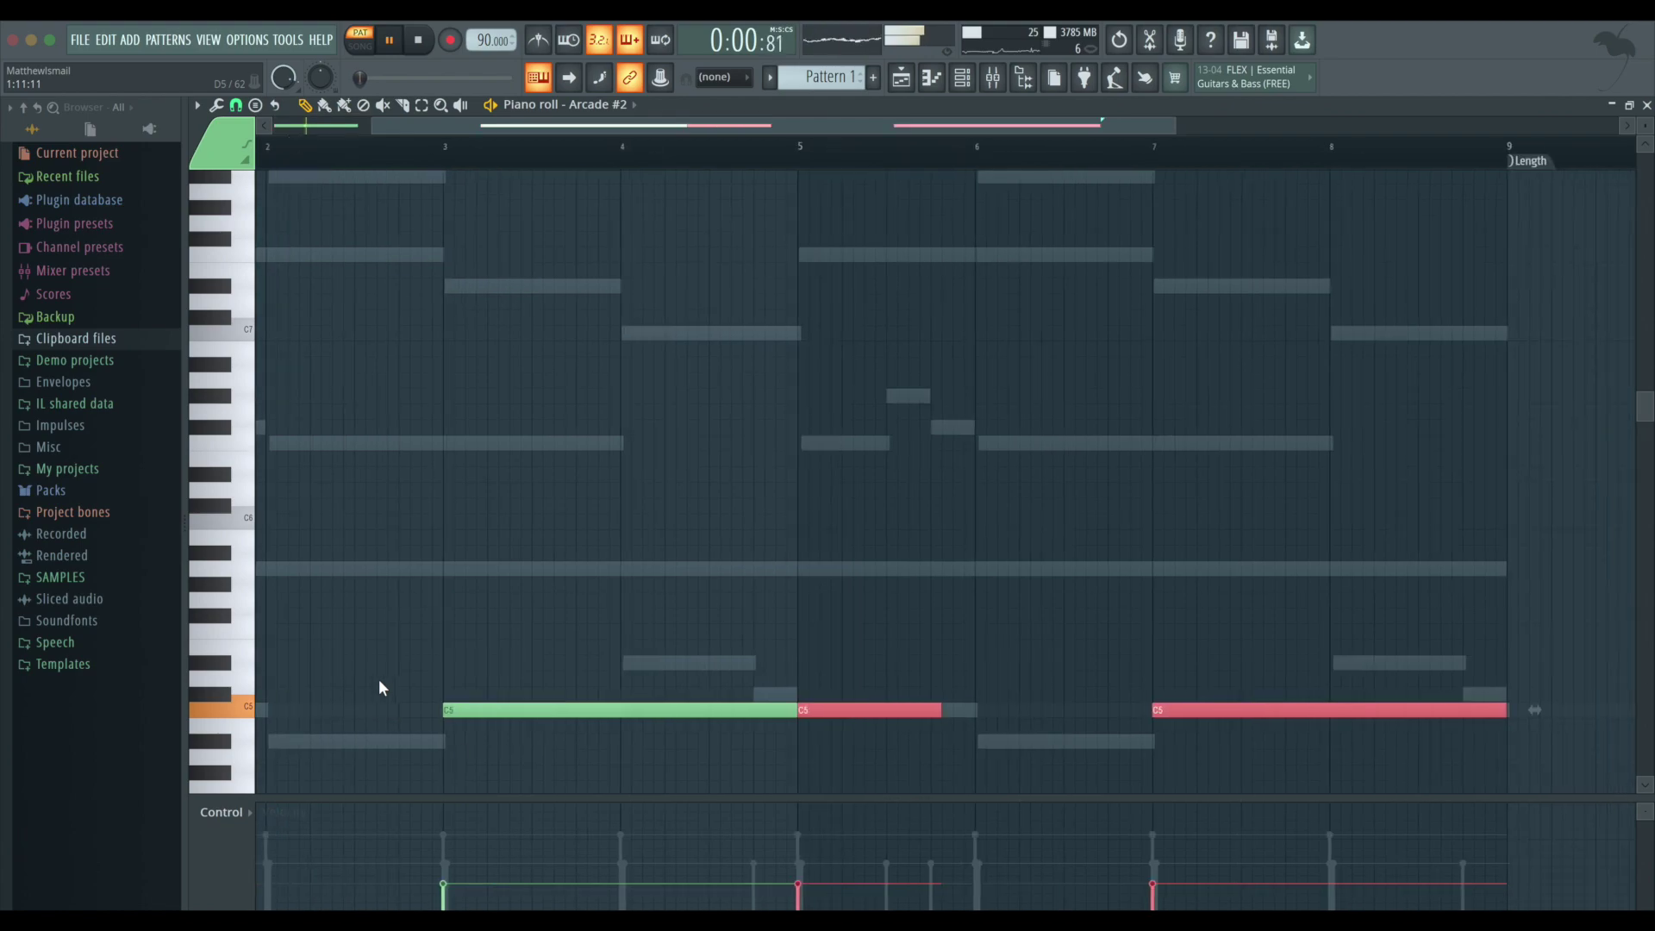
pyautogui.keyDown('ctrl'); pyautogui.click(793, 682); pyautogui.keyUp('ctrl')
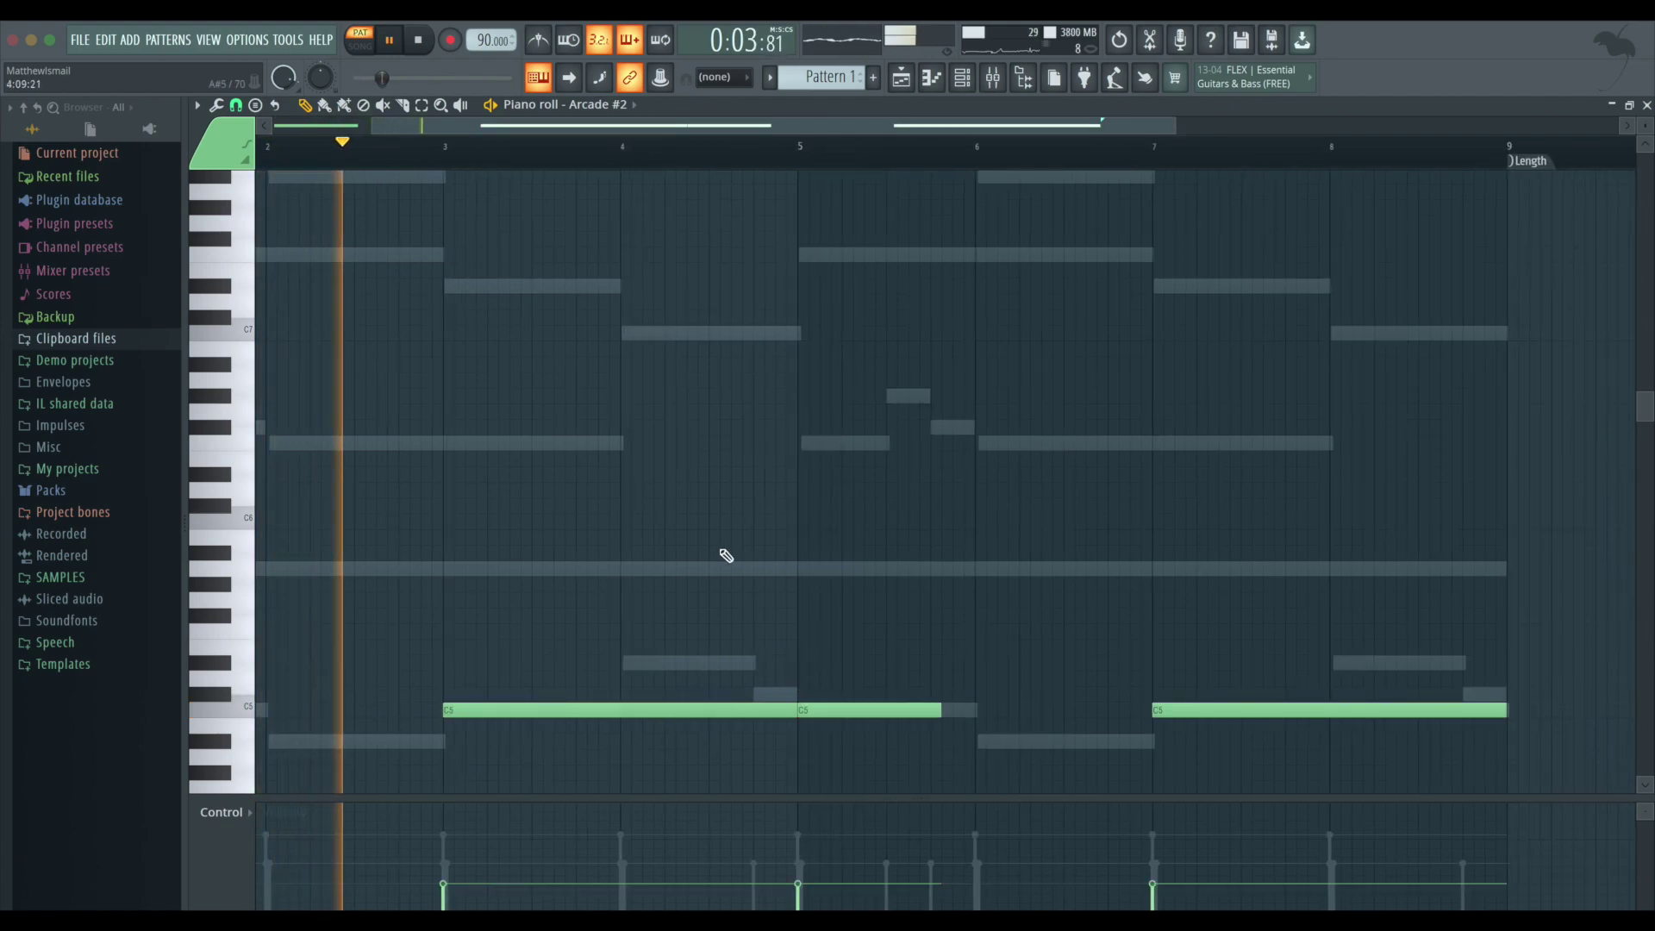
pyautogui.hscroll(-3, 725, 555)
pyautogui.scroll(-1, 725, 555)
pyautogui.scroll(-1, 726, 556)
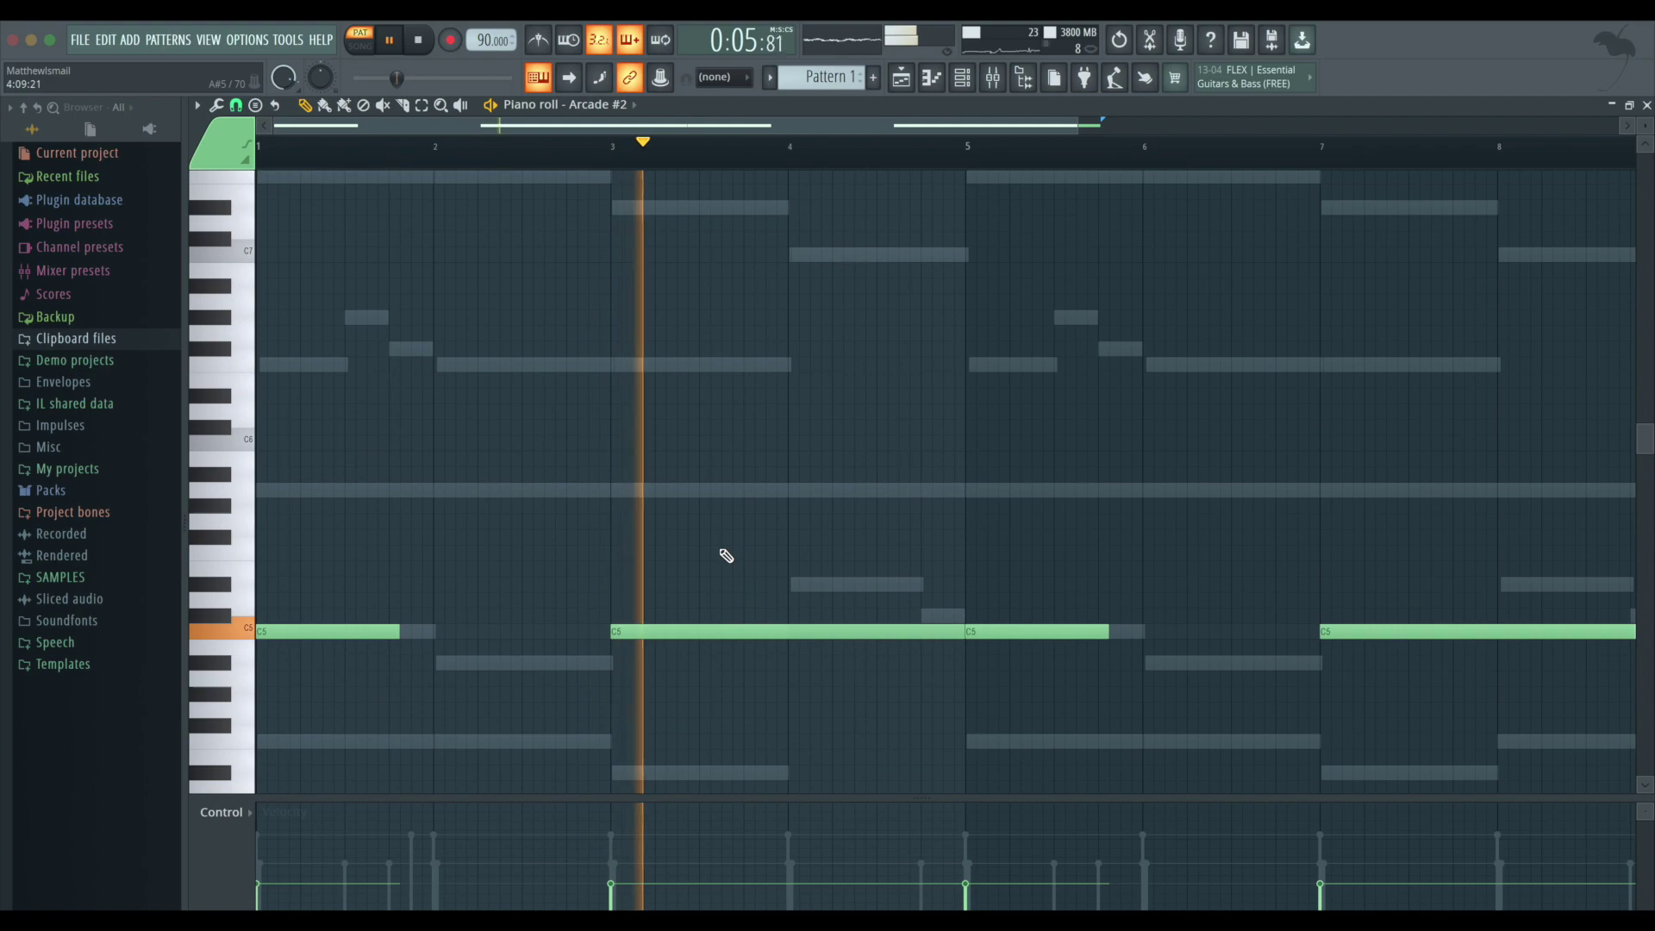
# - Route the Arcade #2 channel to mixer track 6
pyautogui.scroll(3, 726, 556)
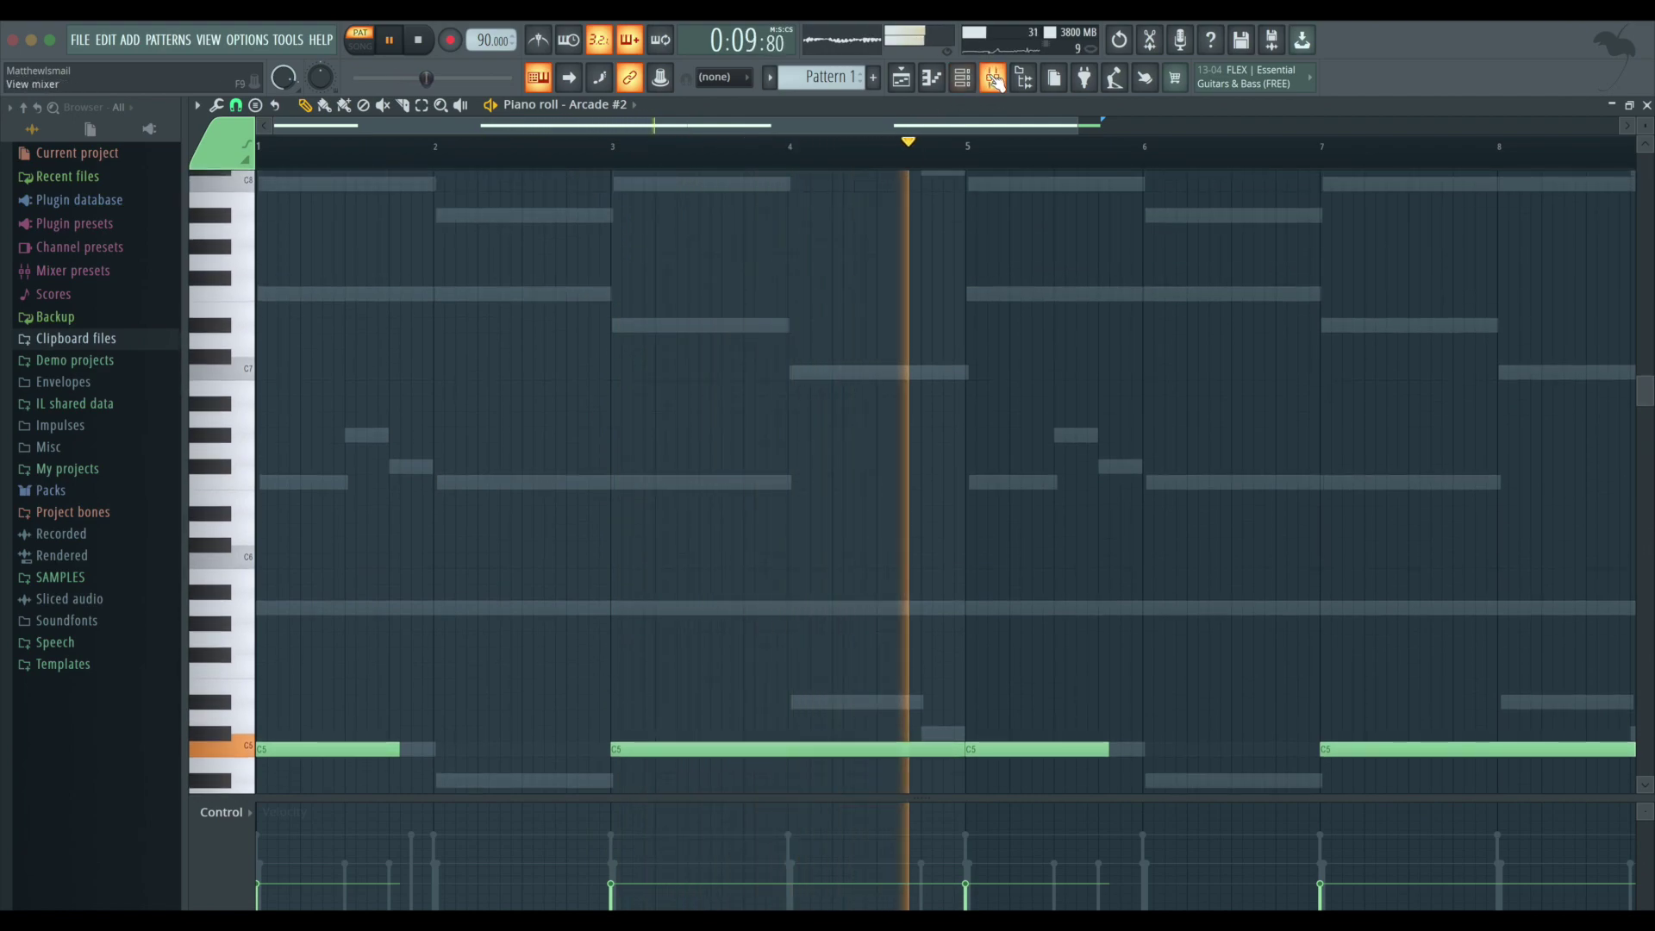
pyautogui.press('F9')
pyautogui.press('F6')
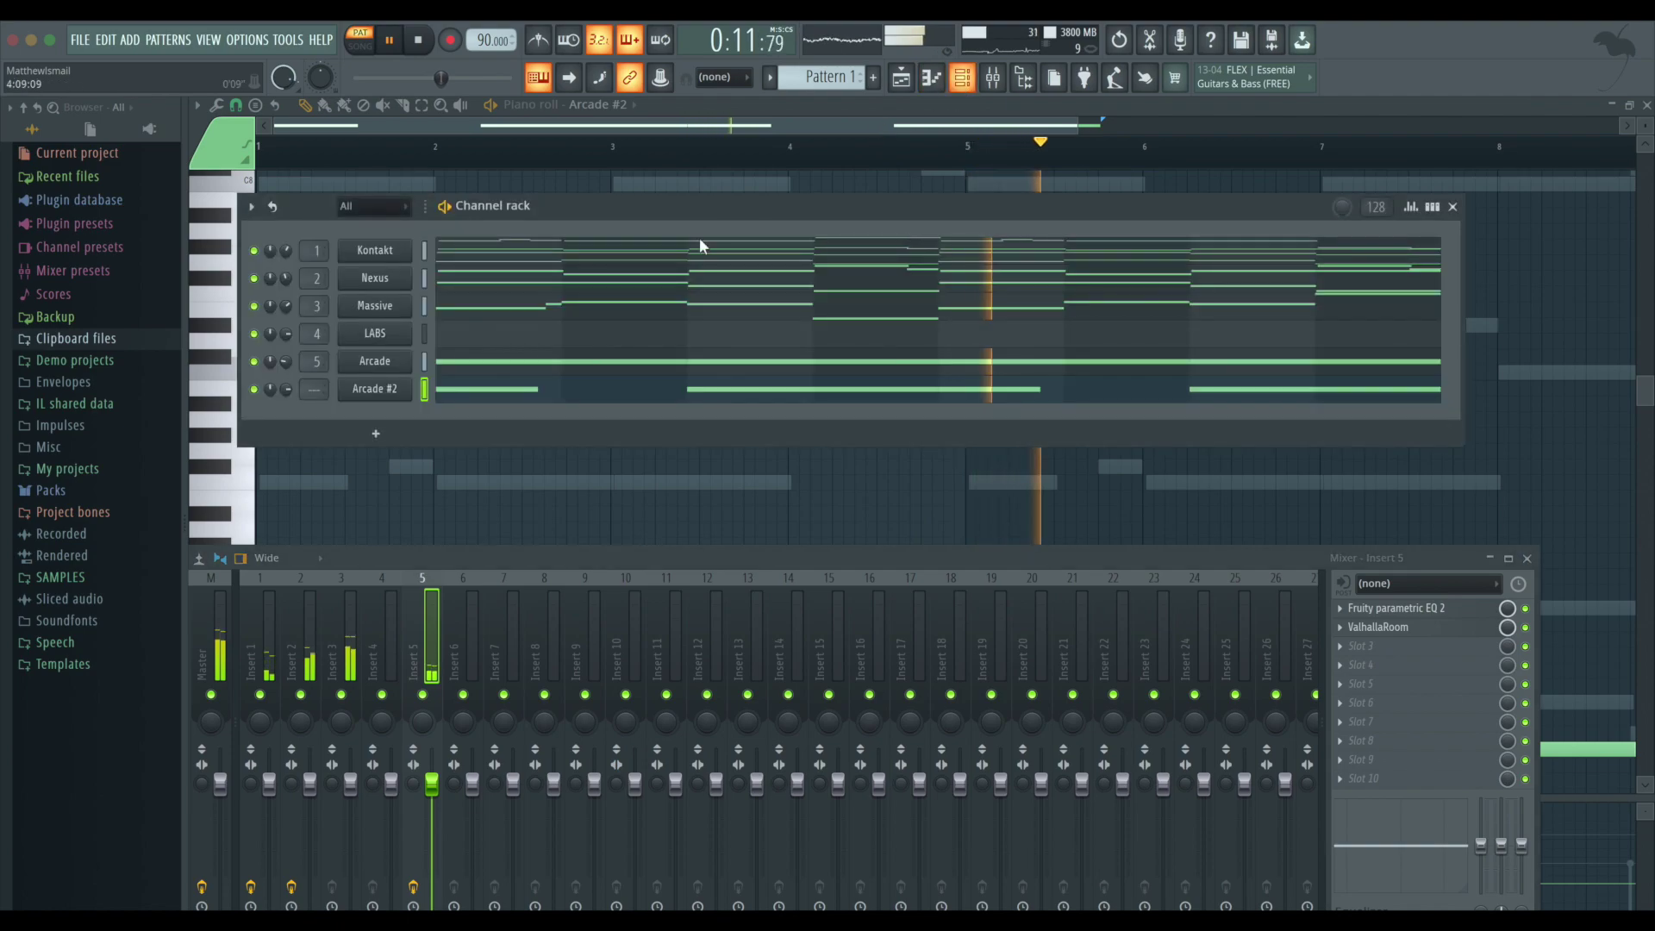
pyautogui.moveTo(313, 390); pyautogui.dragTo(313, 355)
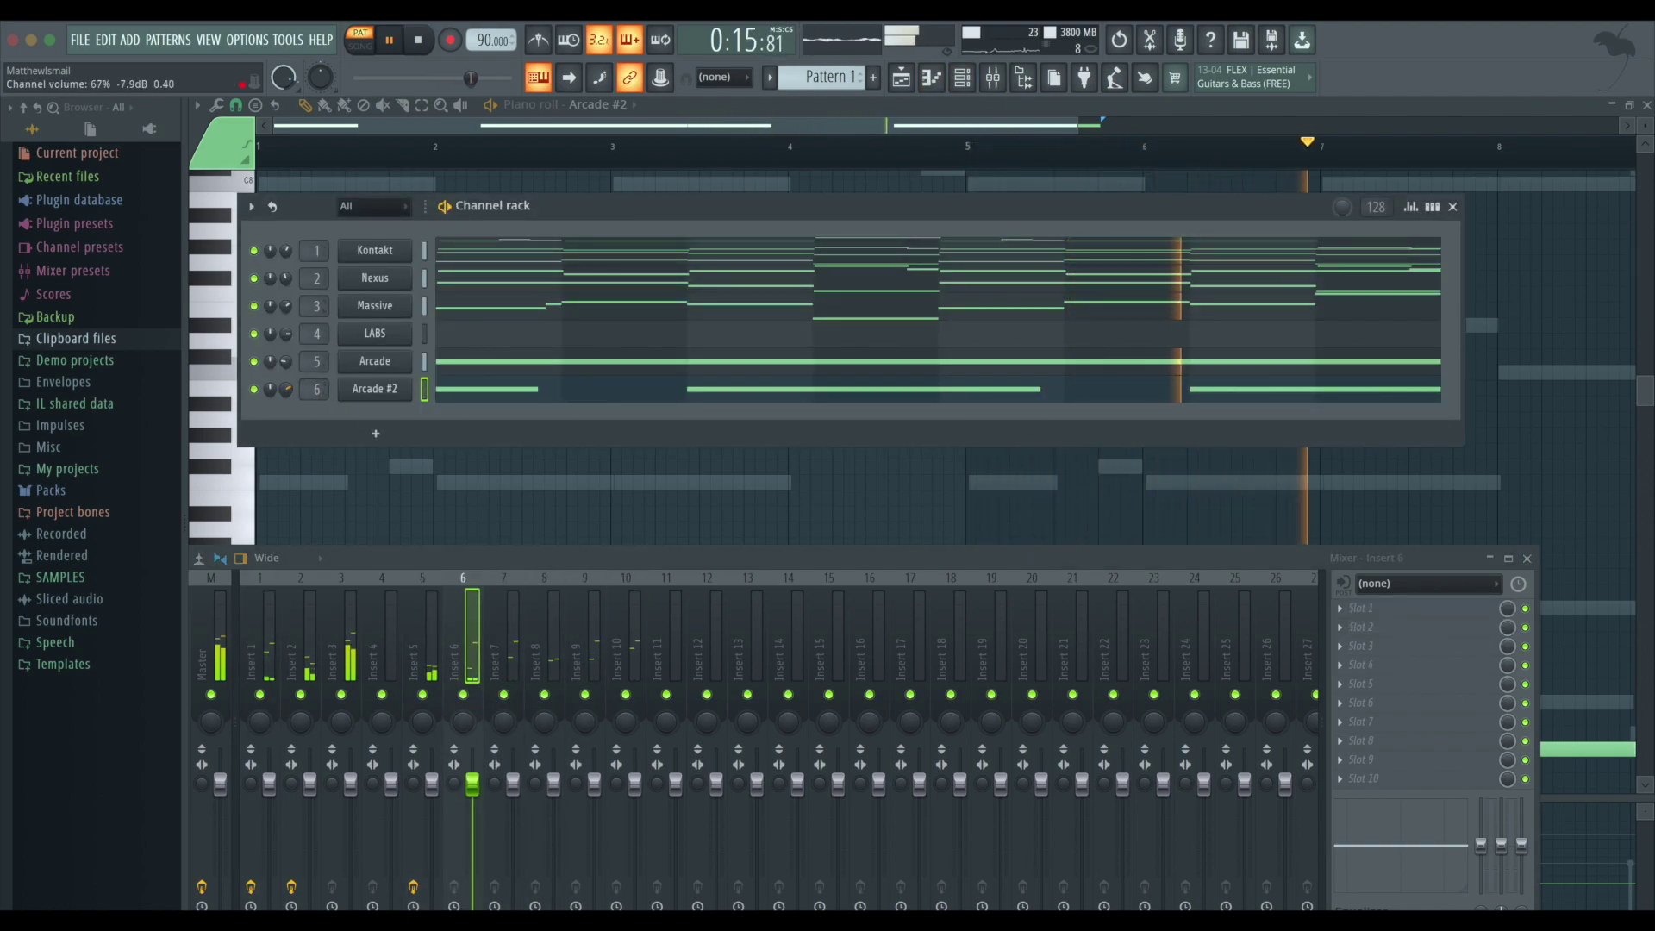
# - Add Fruity Parametric EQ 2 to Insert 6, cutting the lows by 18 dB at about 561 Hz and rolling off the highs
pyautogui.click(1383, 619)
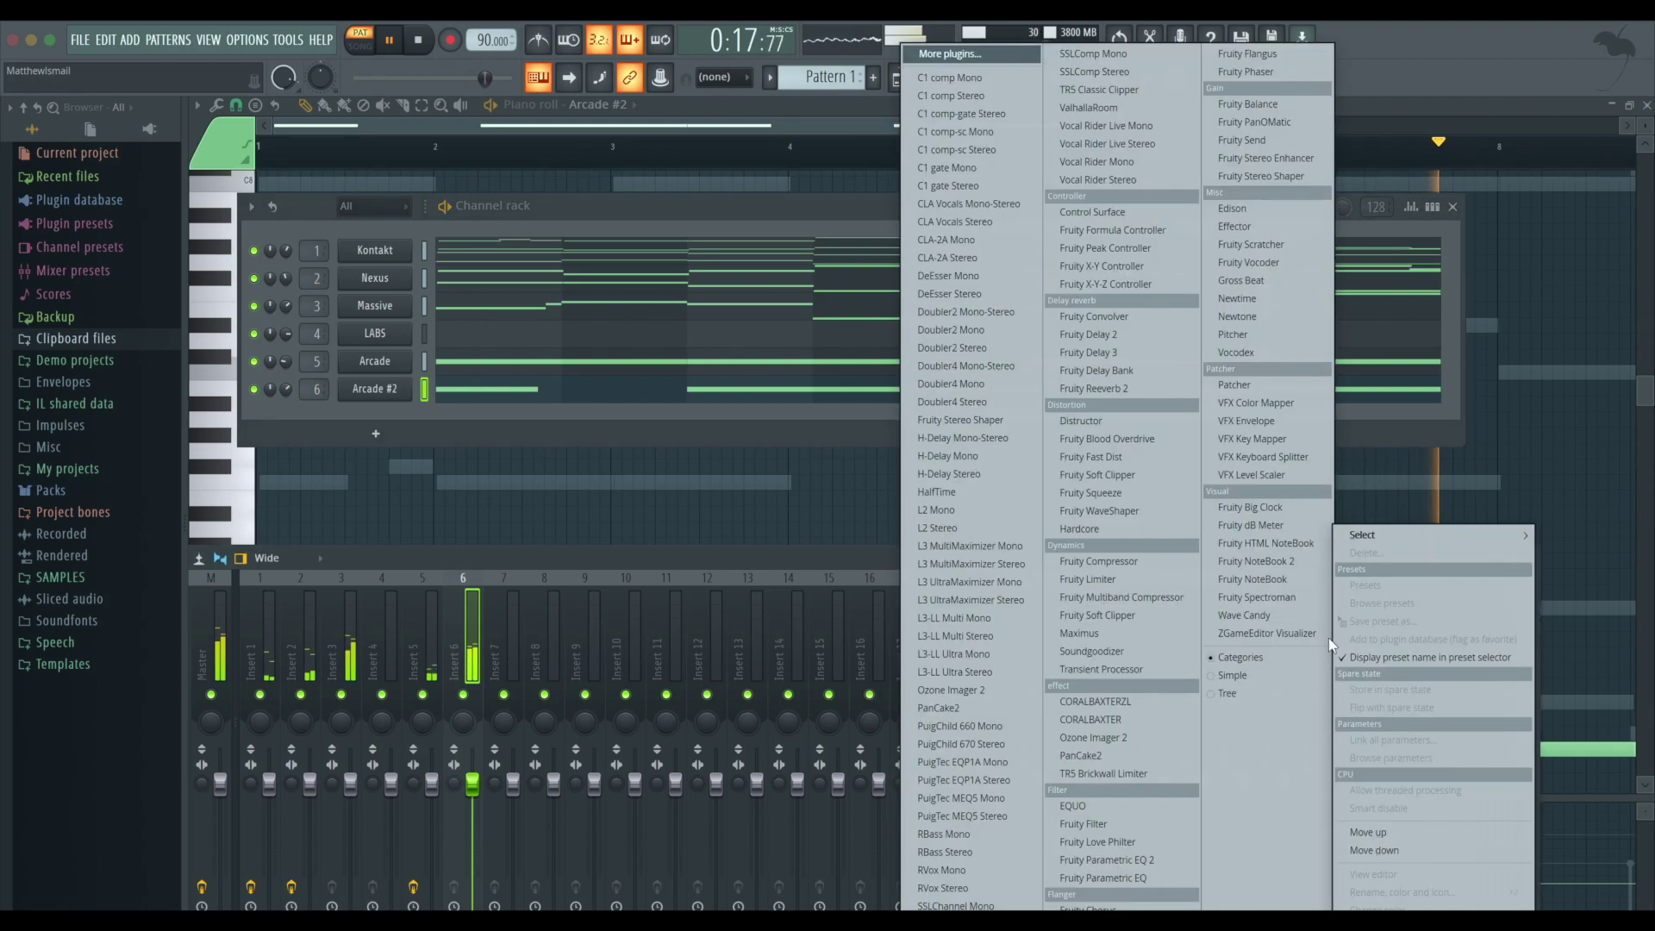
pyautogui.click(1094, 871)
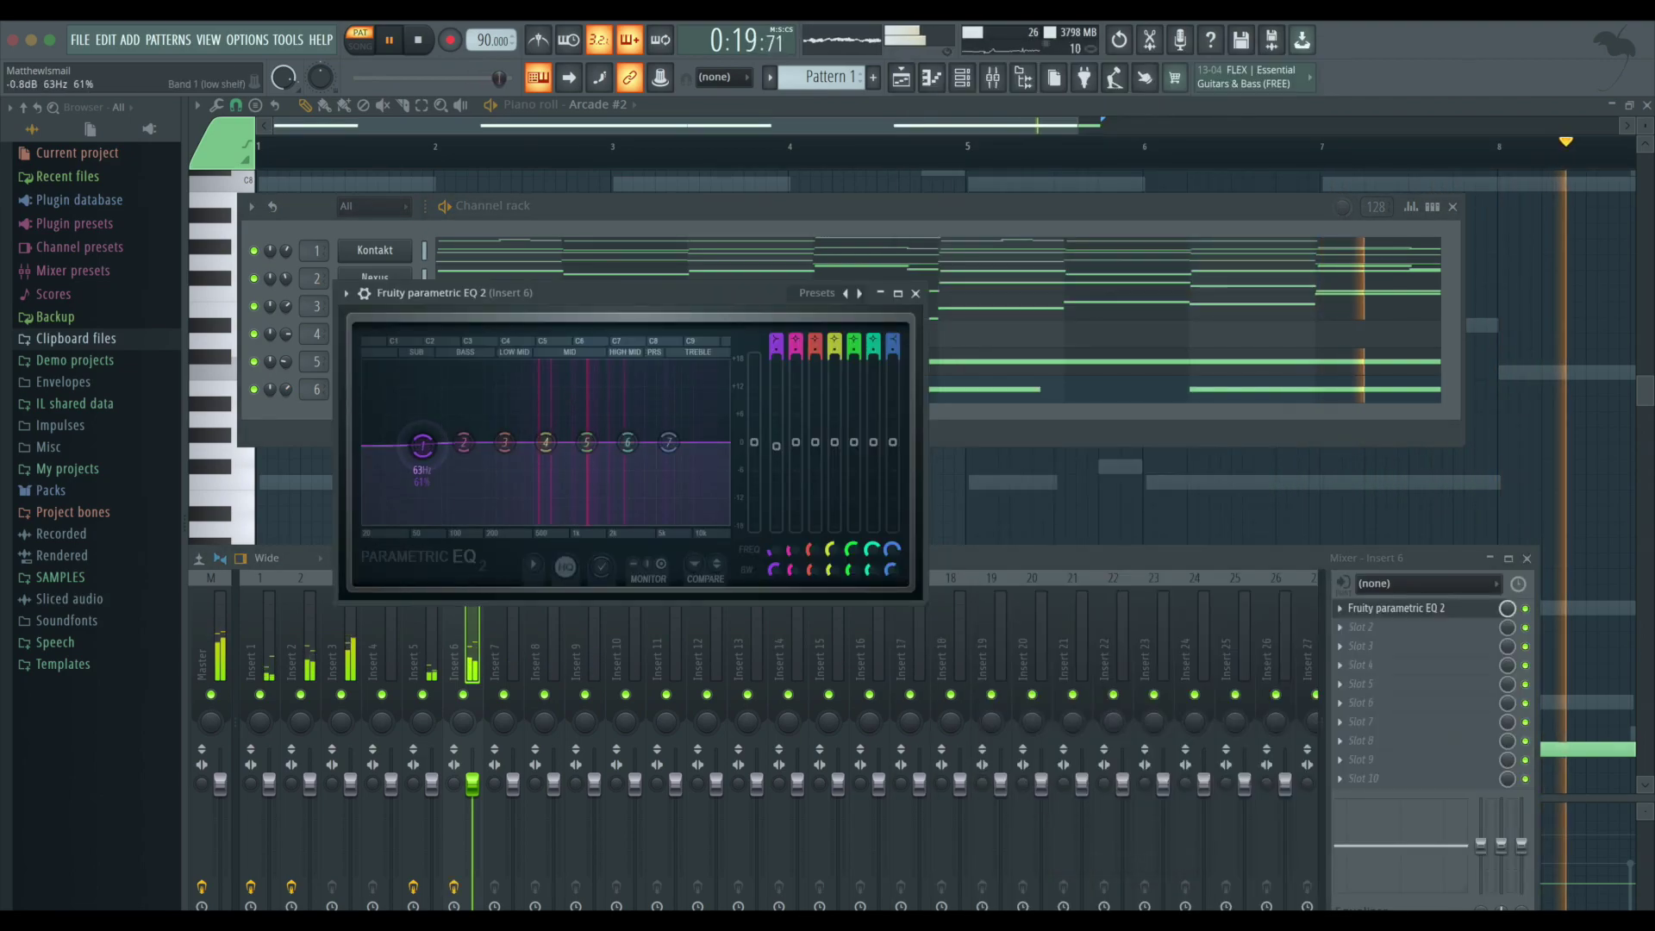
pyautogui.moveTo(422, 443); pyautogui.dragTo(535, 522)
pyautogui.moveTo(669, 442); pyautogui.dragTo(653, 519)
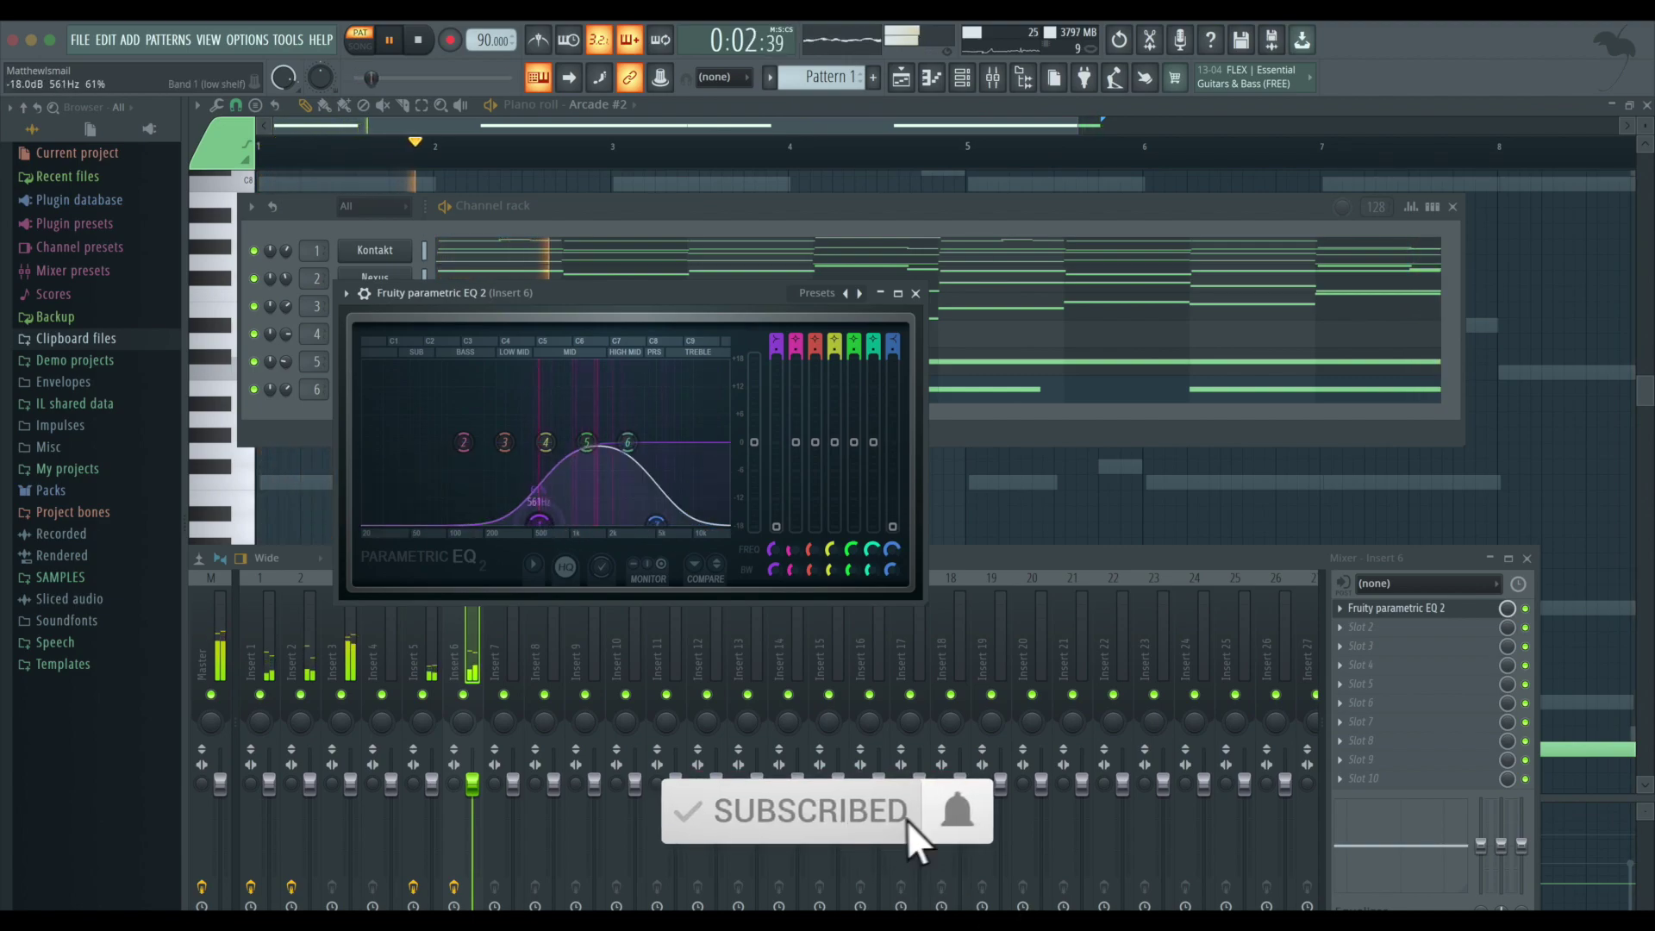
pyautogui.click(915, 293)
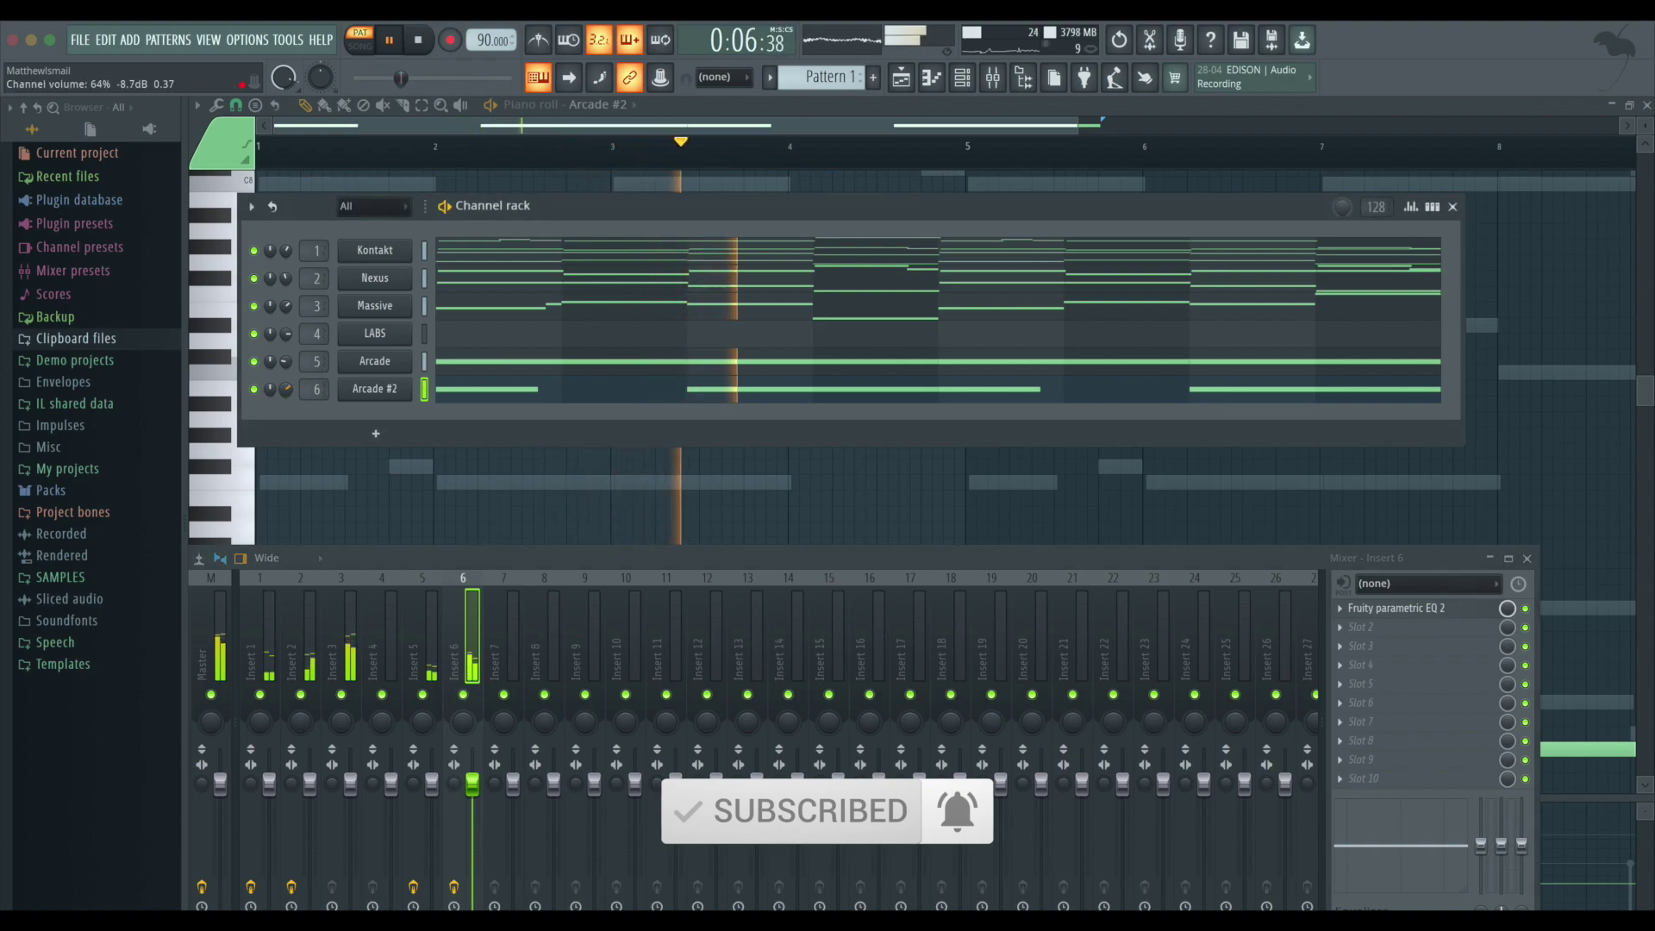
# - Clone the Arcade #2 channel and check the session key options in the cloned Arcade
pyautogui.rightClick(379, 393)
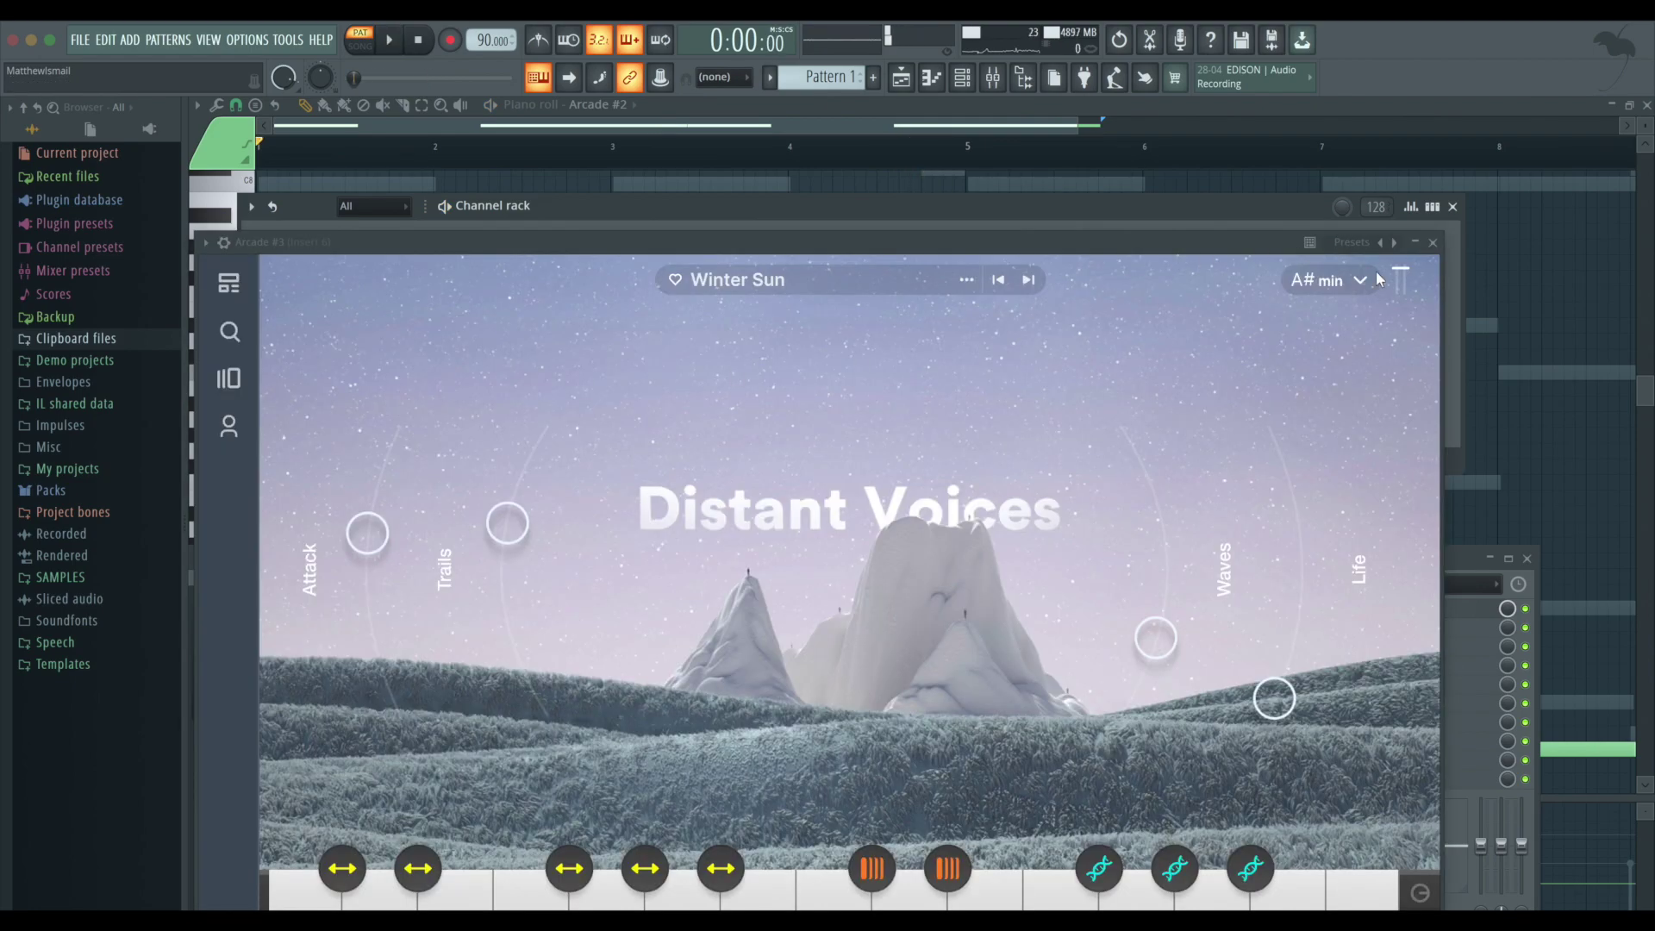
pyautogui.click(1345, 281)
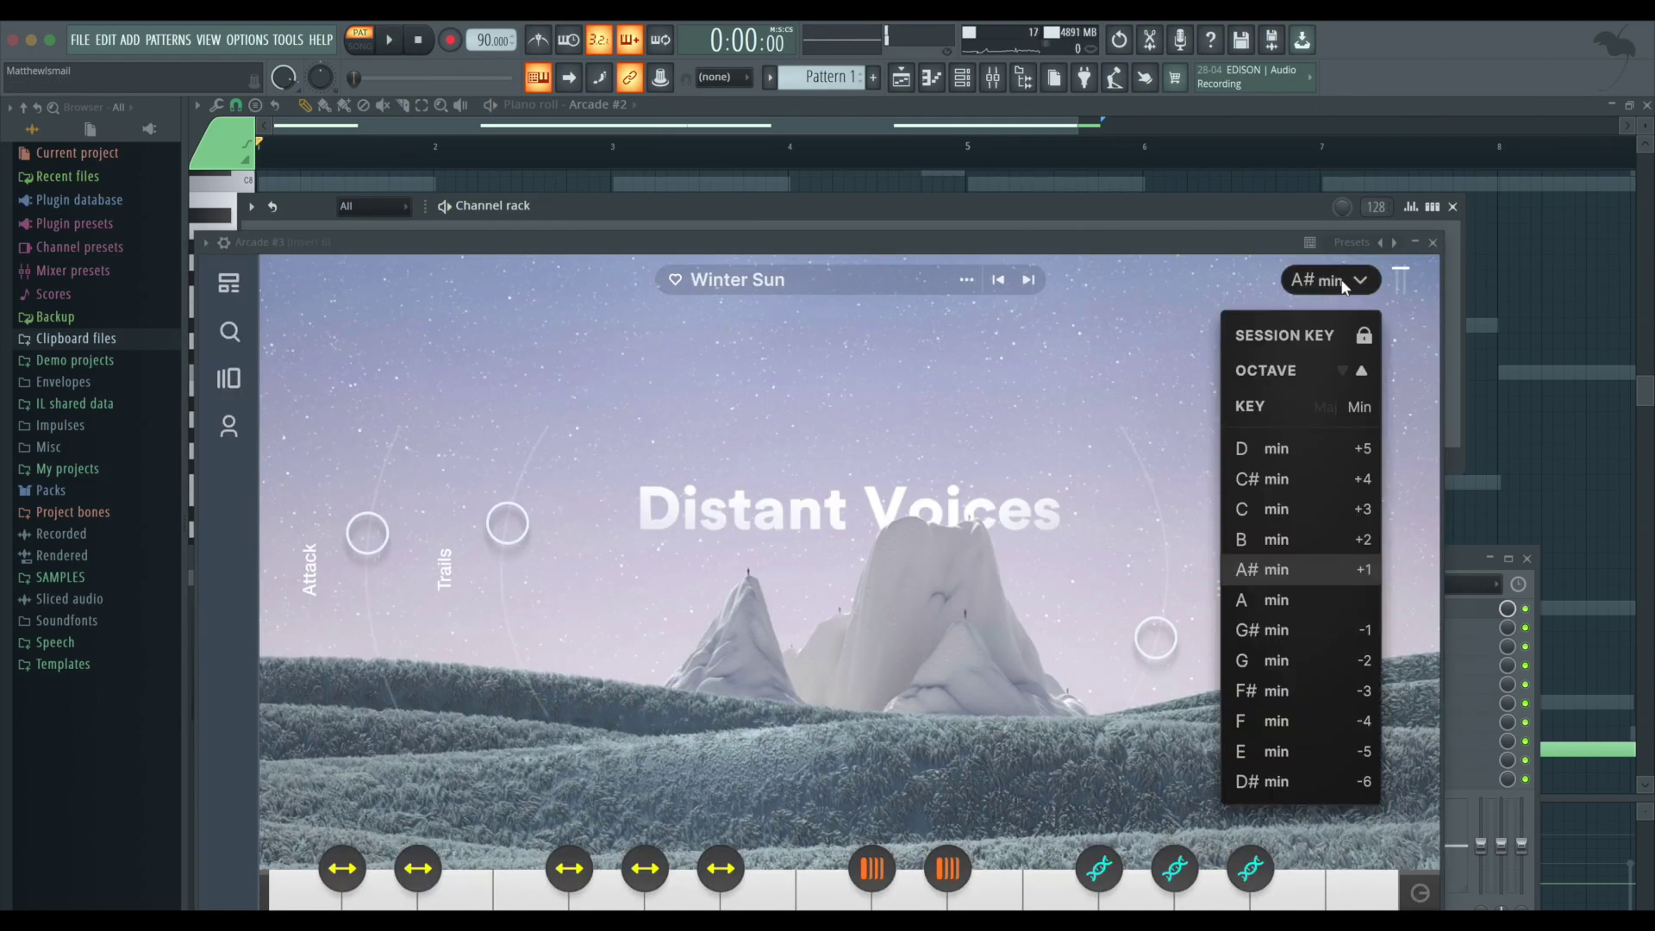
pyautogui.click(1433, 244)
pyautogui.rightClick(374, 417)
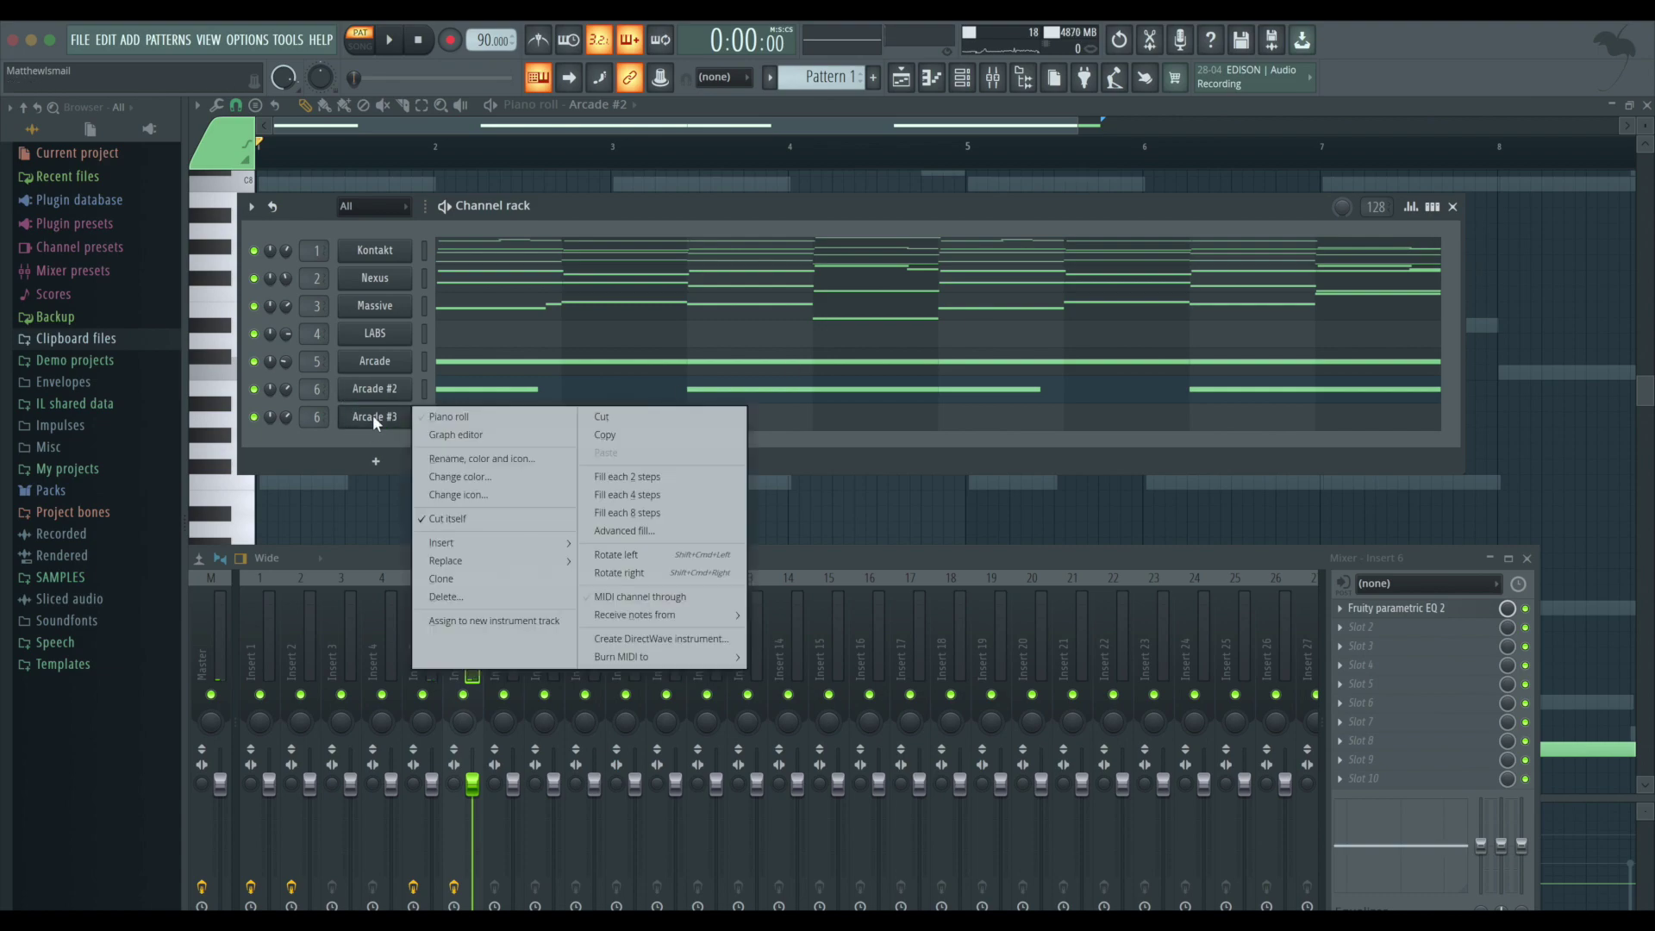
pyautogui.click(369, 375)
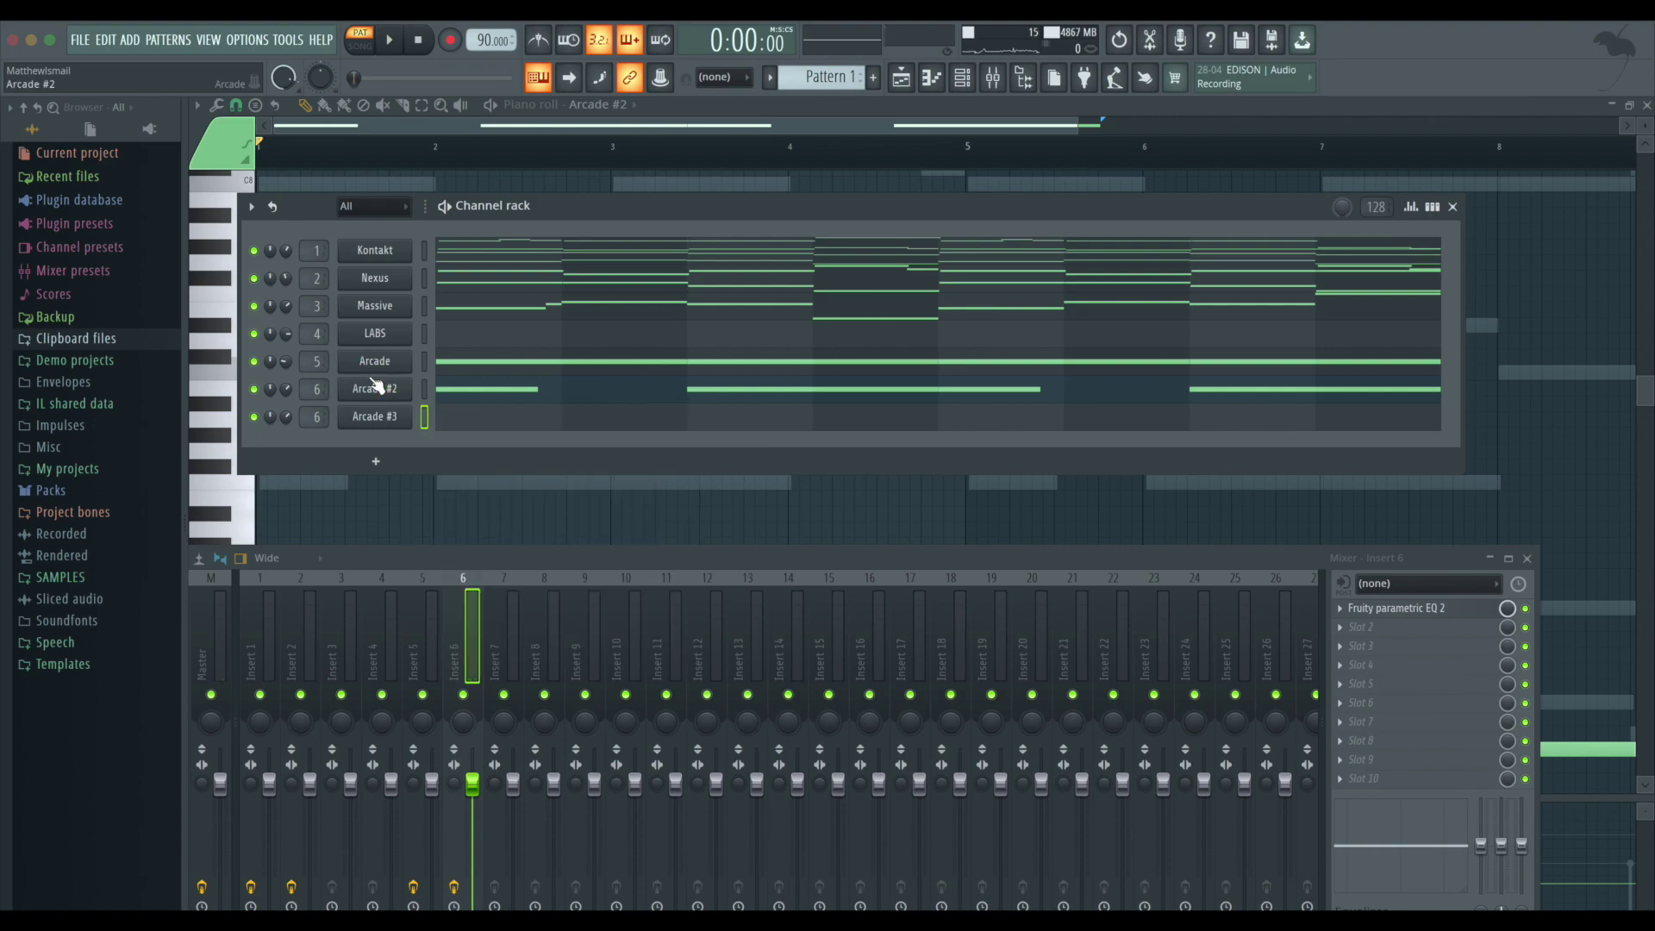
pyautogui.rightClick(378, 386)
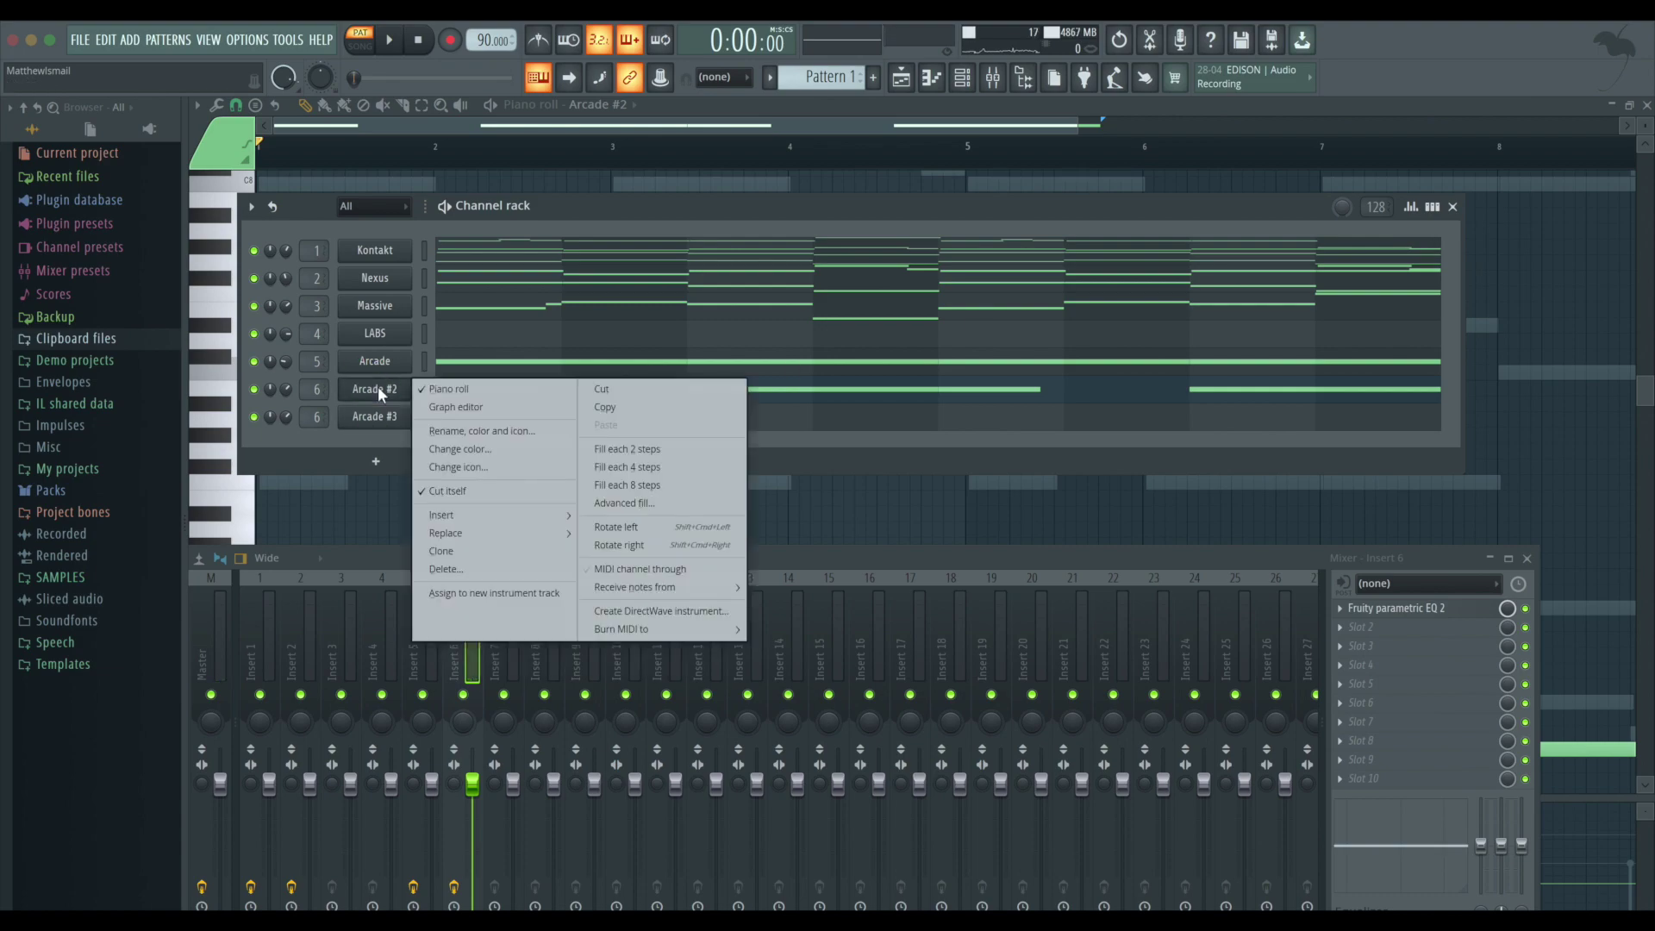
pyautogui.click(593, 386)
pyautogui.press('super+z')
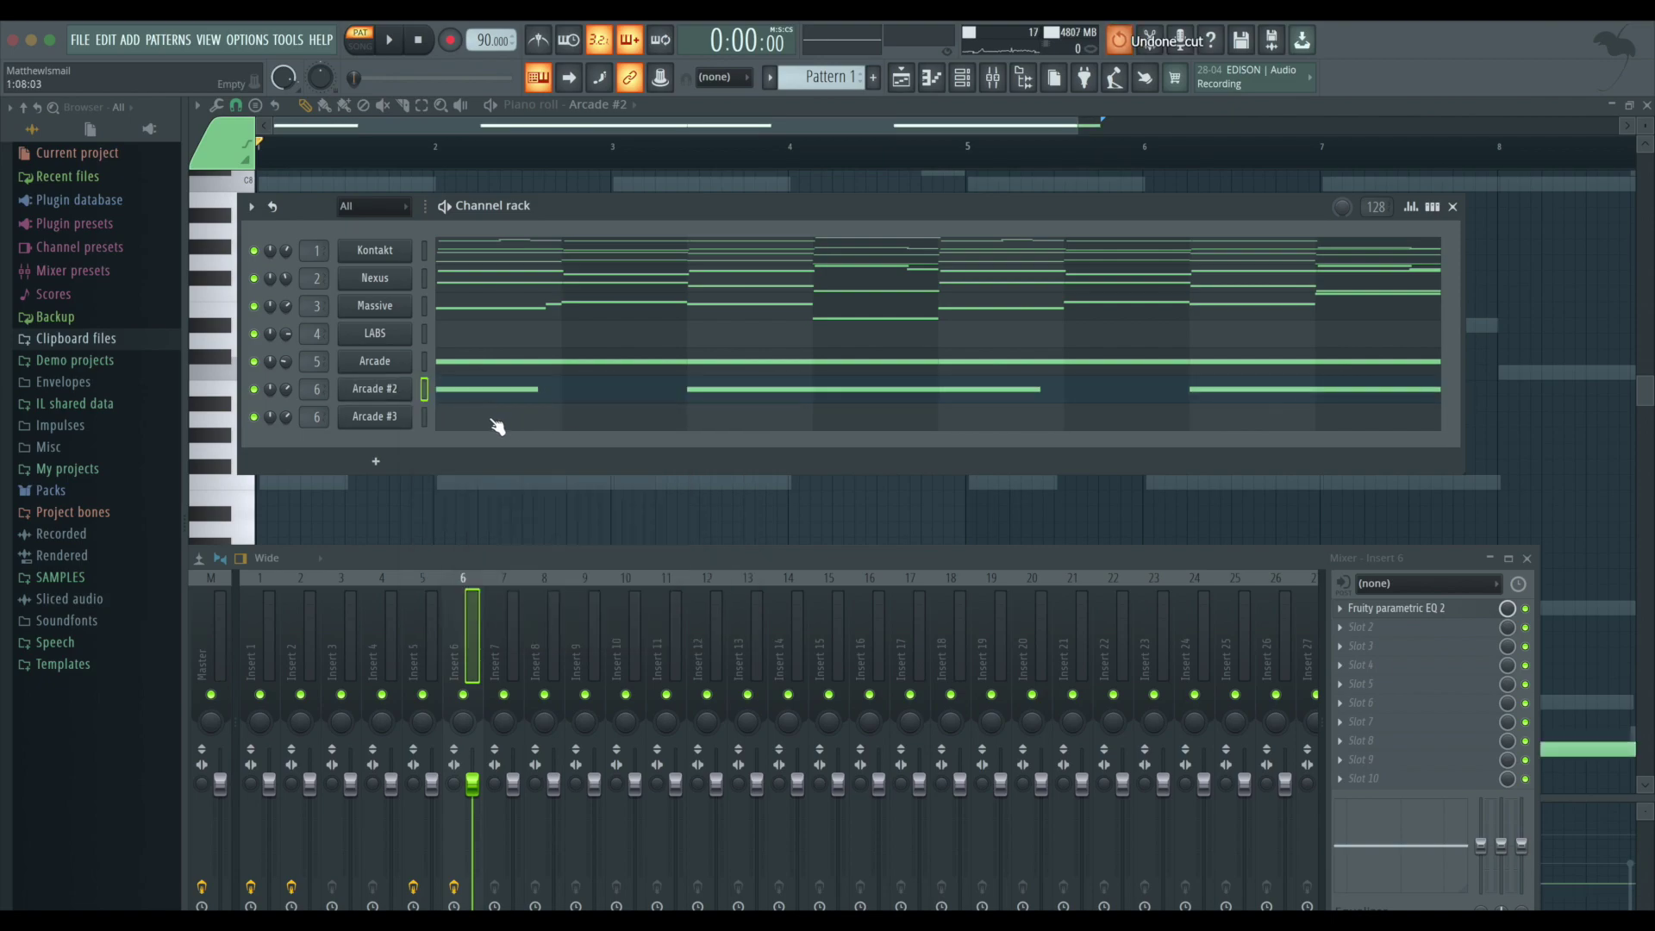
# - Copy the notes of the Arcade #2 channel and paste them into Arcade #3
pyautogui.rightClick(402, 390)
pyautogui.click(651, 409)
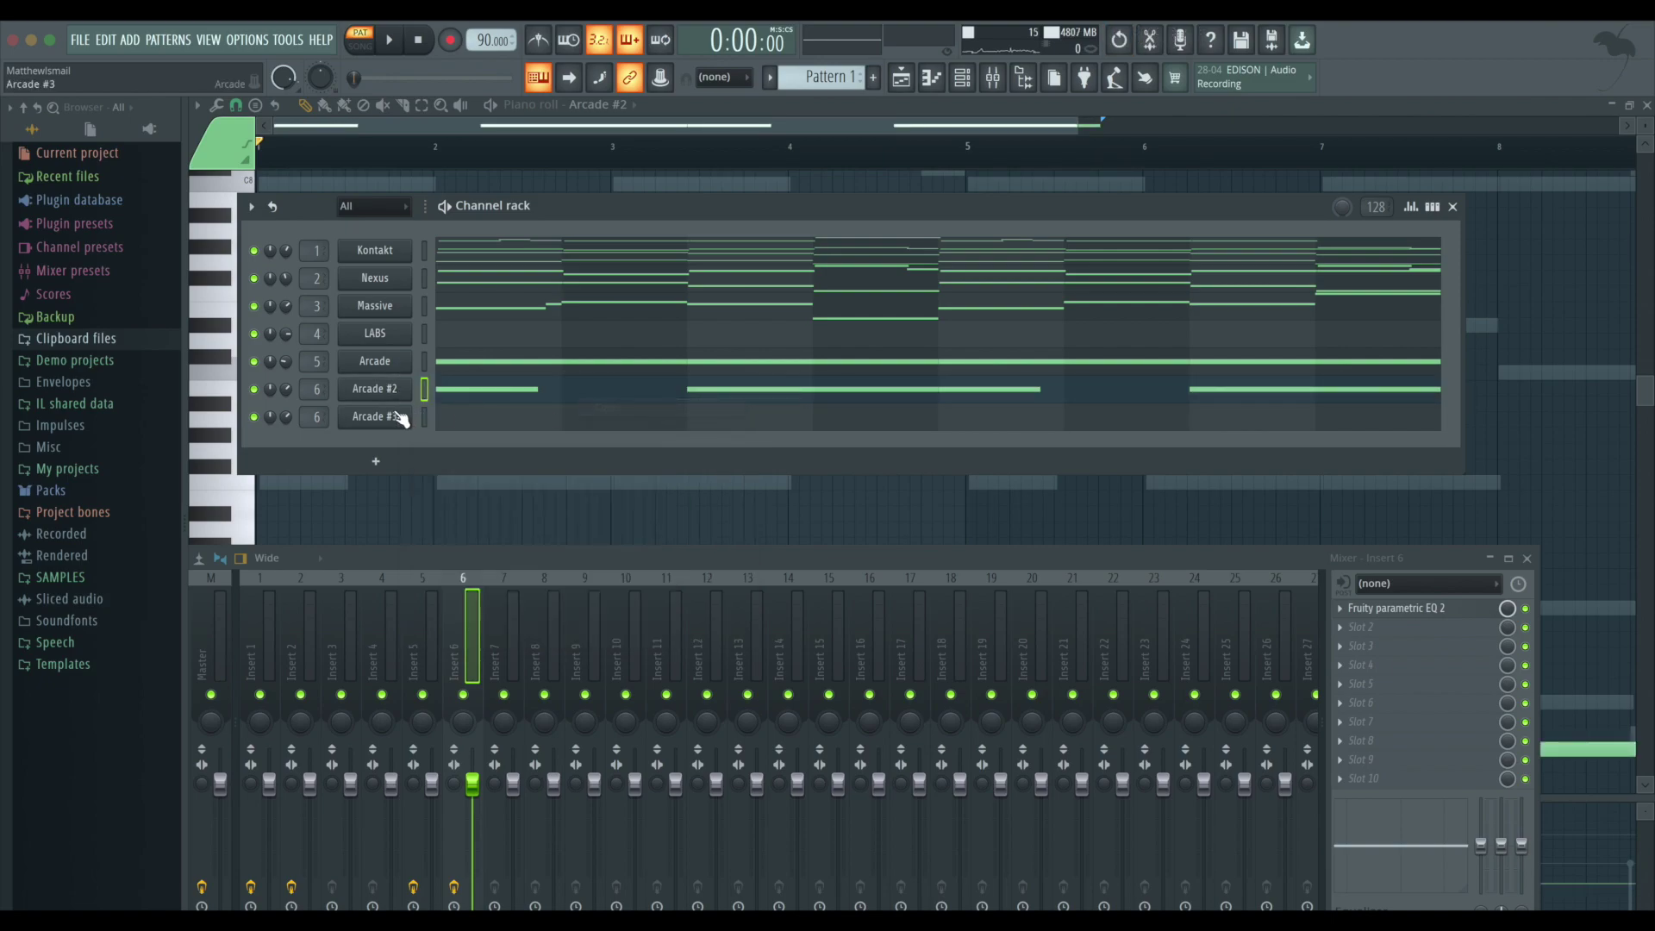
pyautogui.rightClick(398, 416)
pyautogui.click(633, 455)
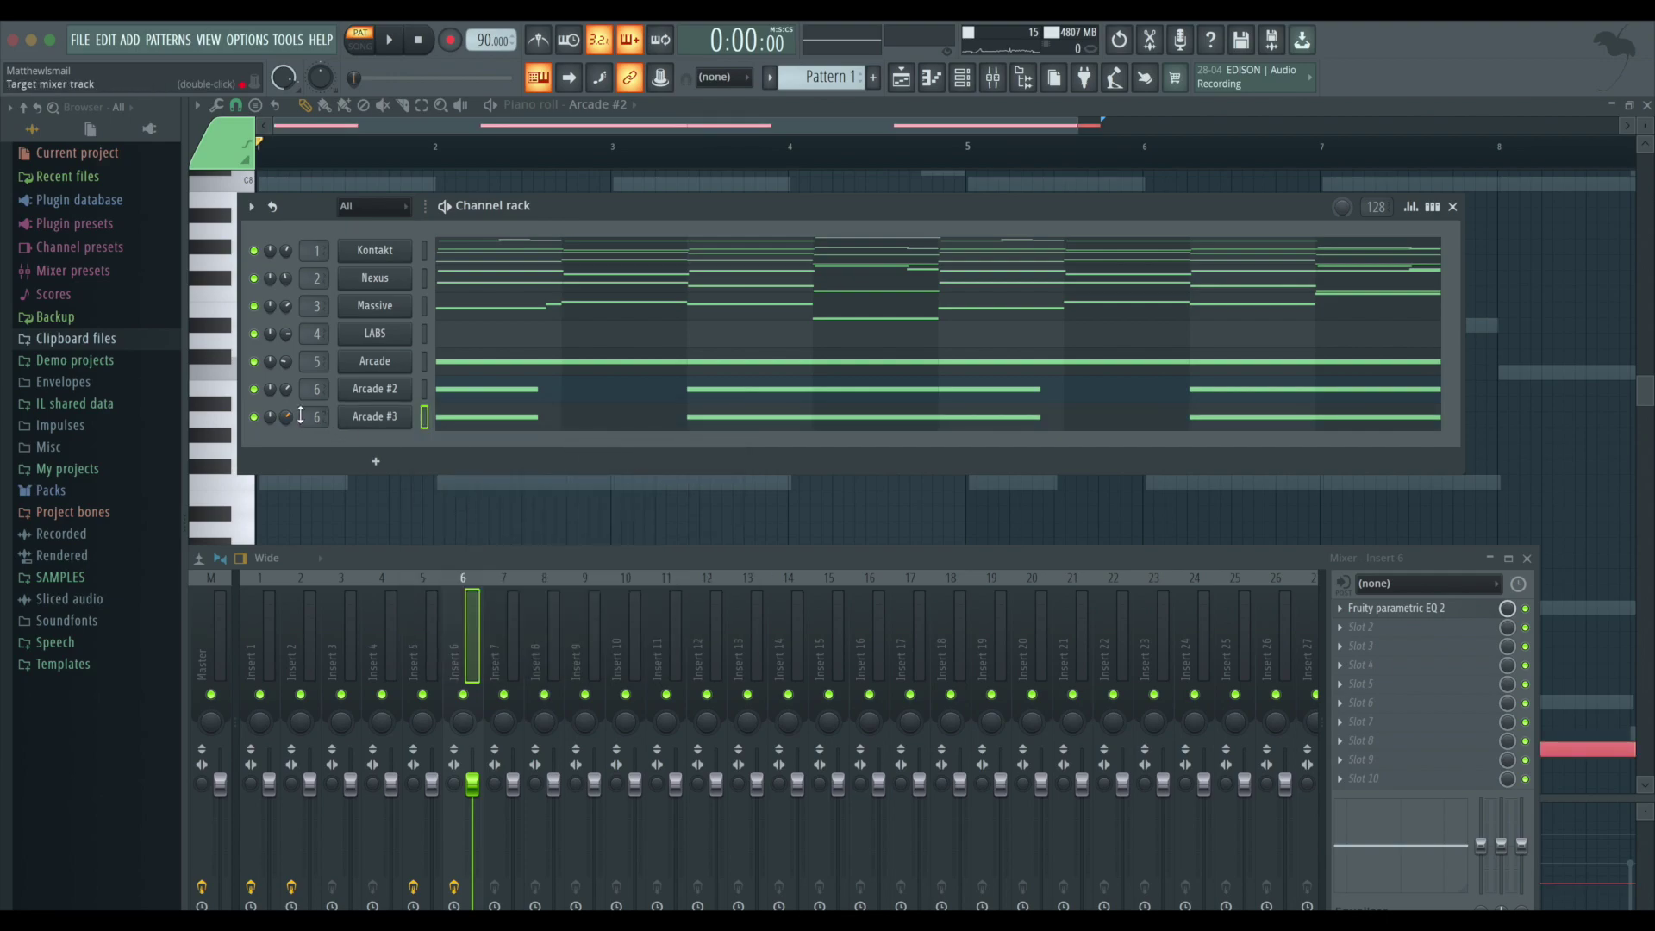
# - Delete the C5 notes in bars 1 to 4 of Arcade #3 and those from bar 5 onward in Arcade #2
pyautogui.click(436, 420)
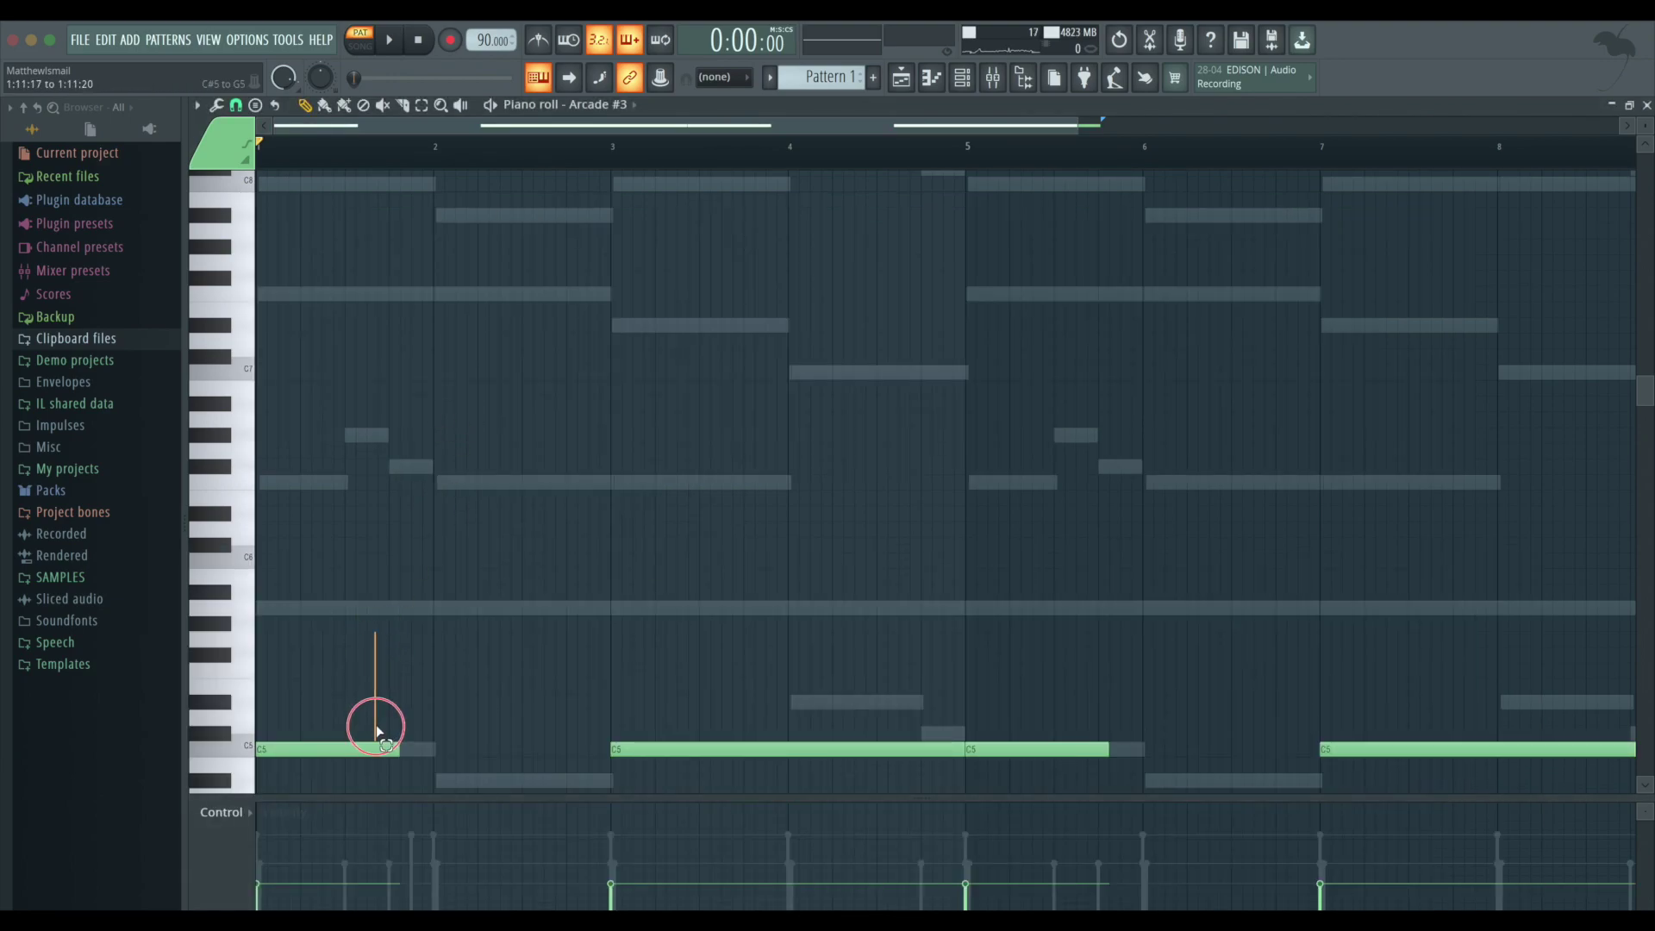
pyautogui.moveTo(376, 733); pyautogui.dragTo(905, 796)
pyautogui.press('F6')
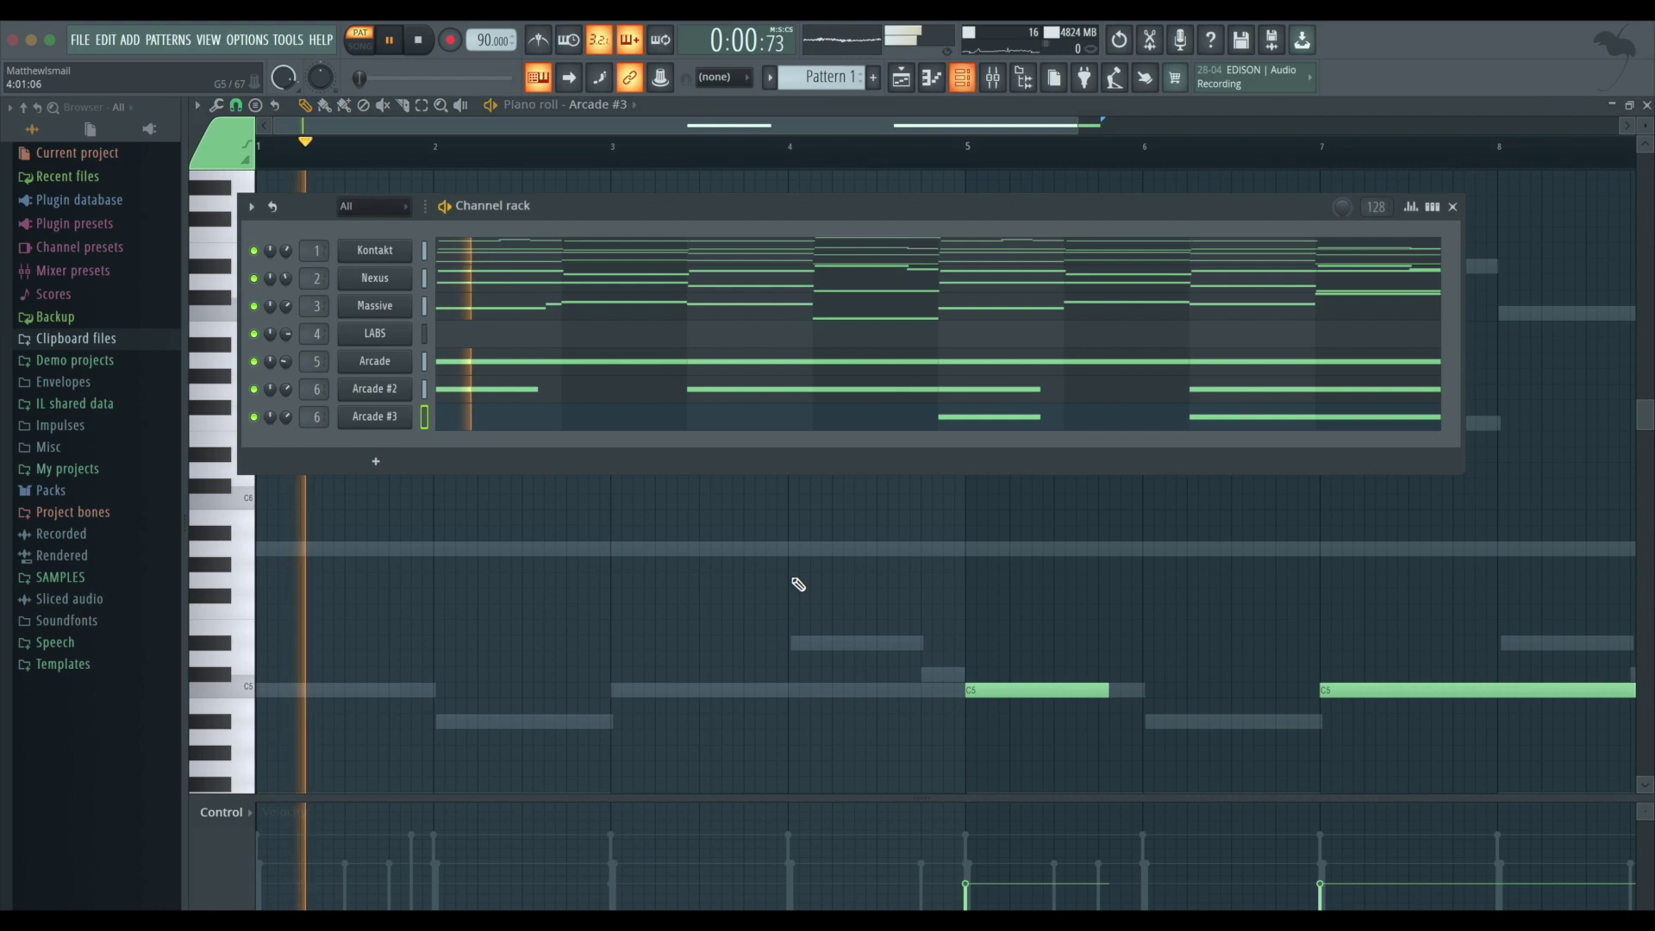
pyautogui.click(737, 401)
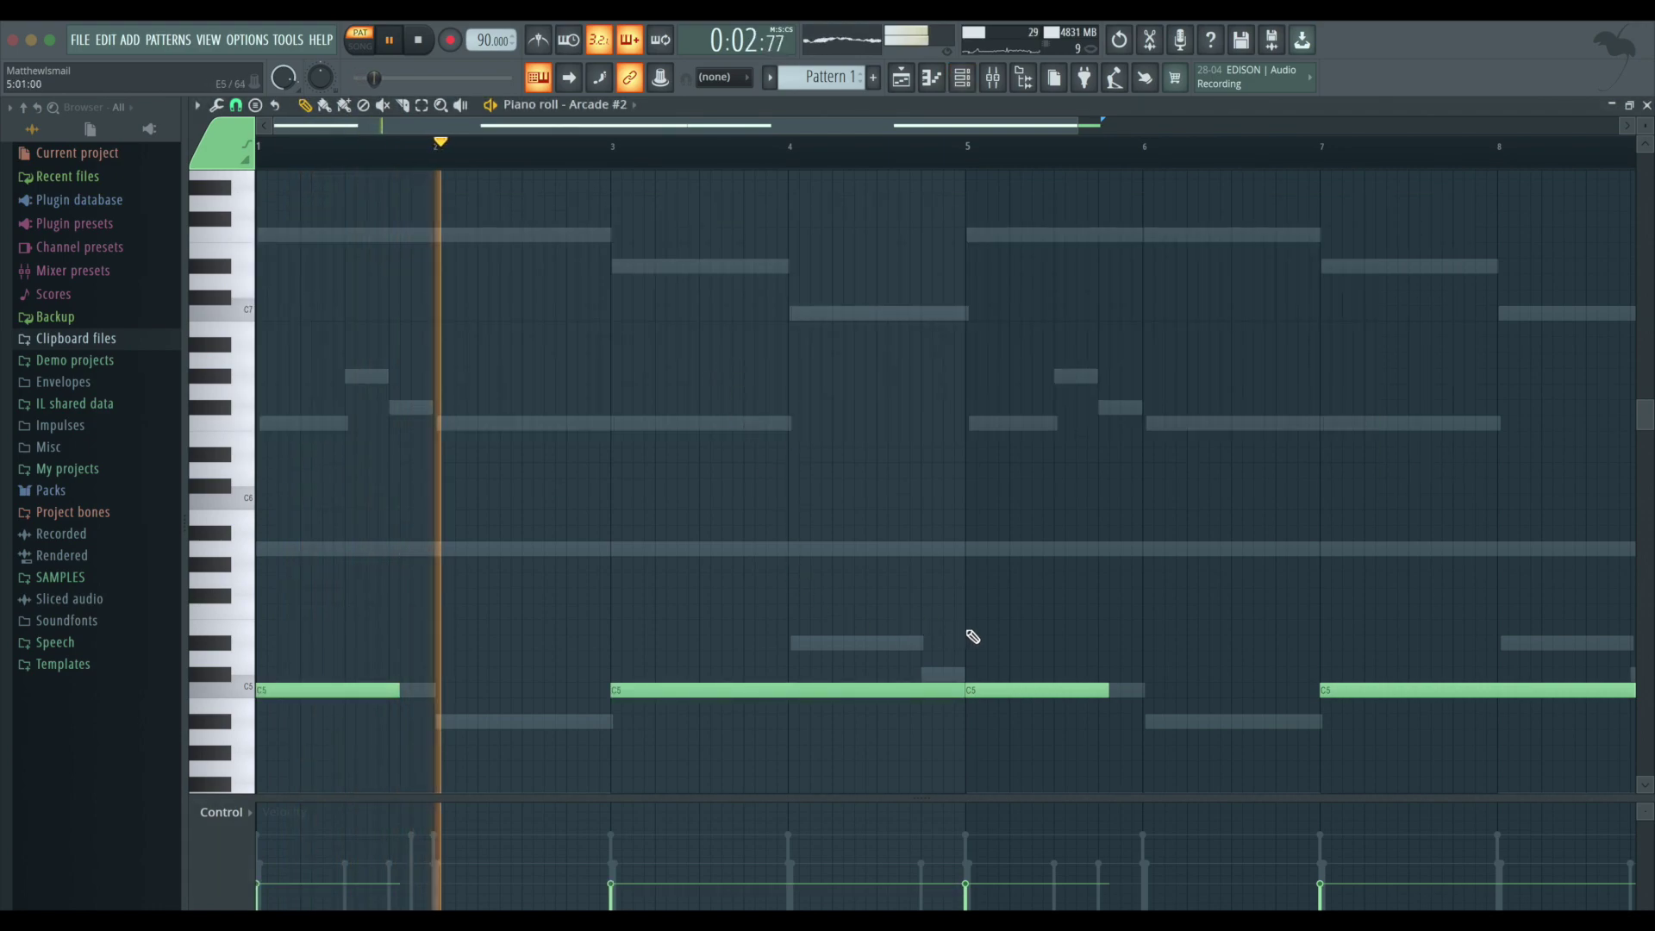
pyautogui.moveTo(968, 614); pyautogui.dragTo(1451, 776)
pyautogui.press('Delete')
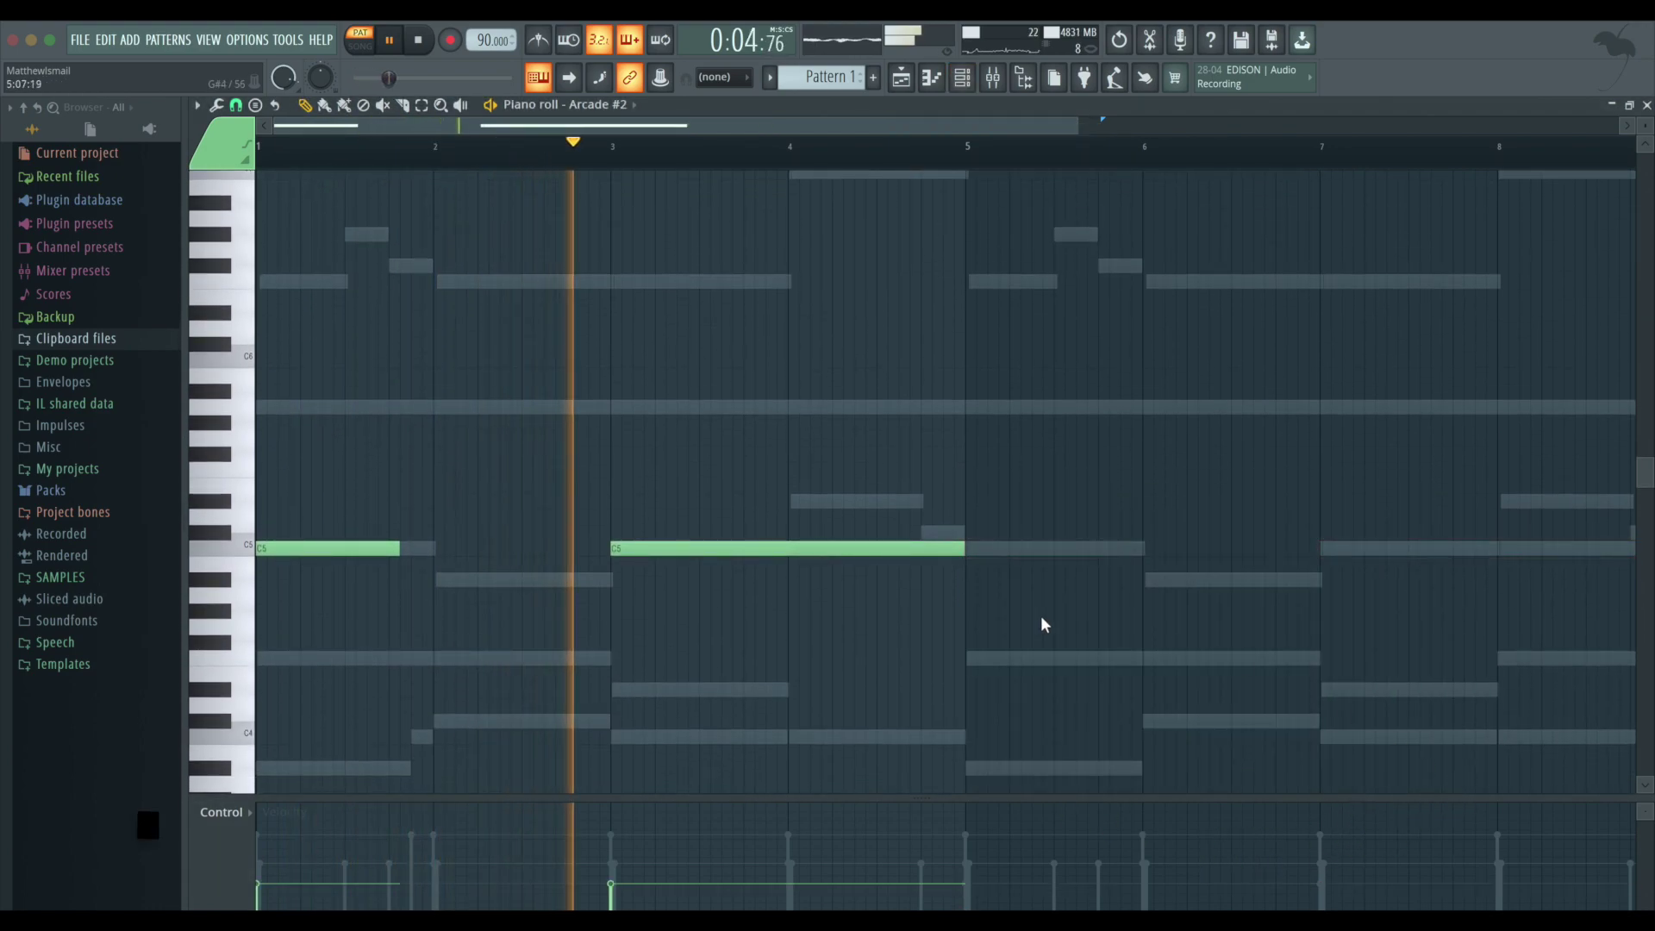
# - Mute the Arcade channel in the channel rack
pyautogui.press('F6')
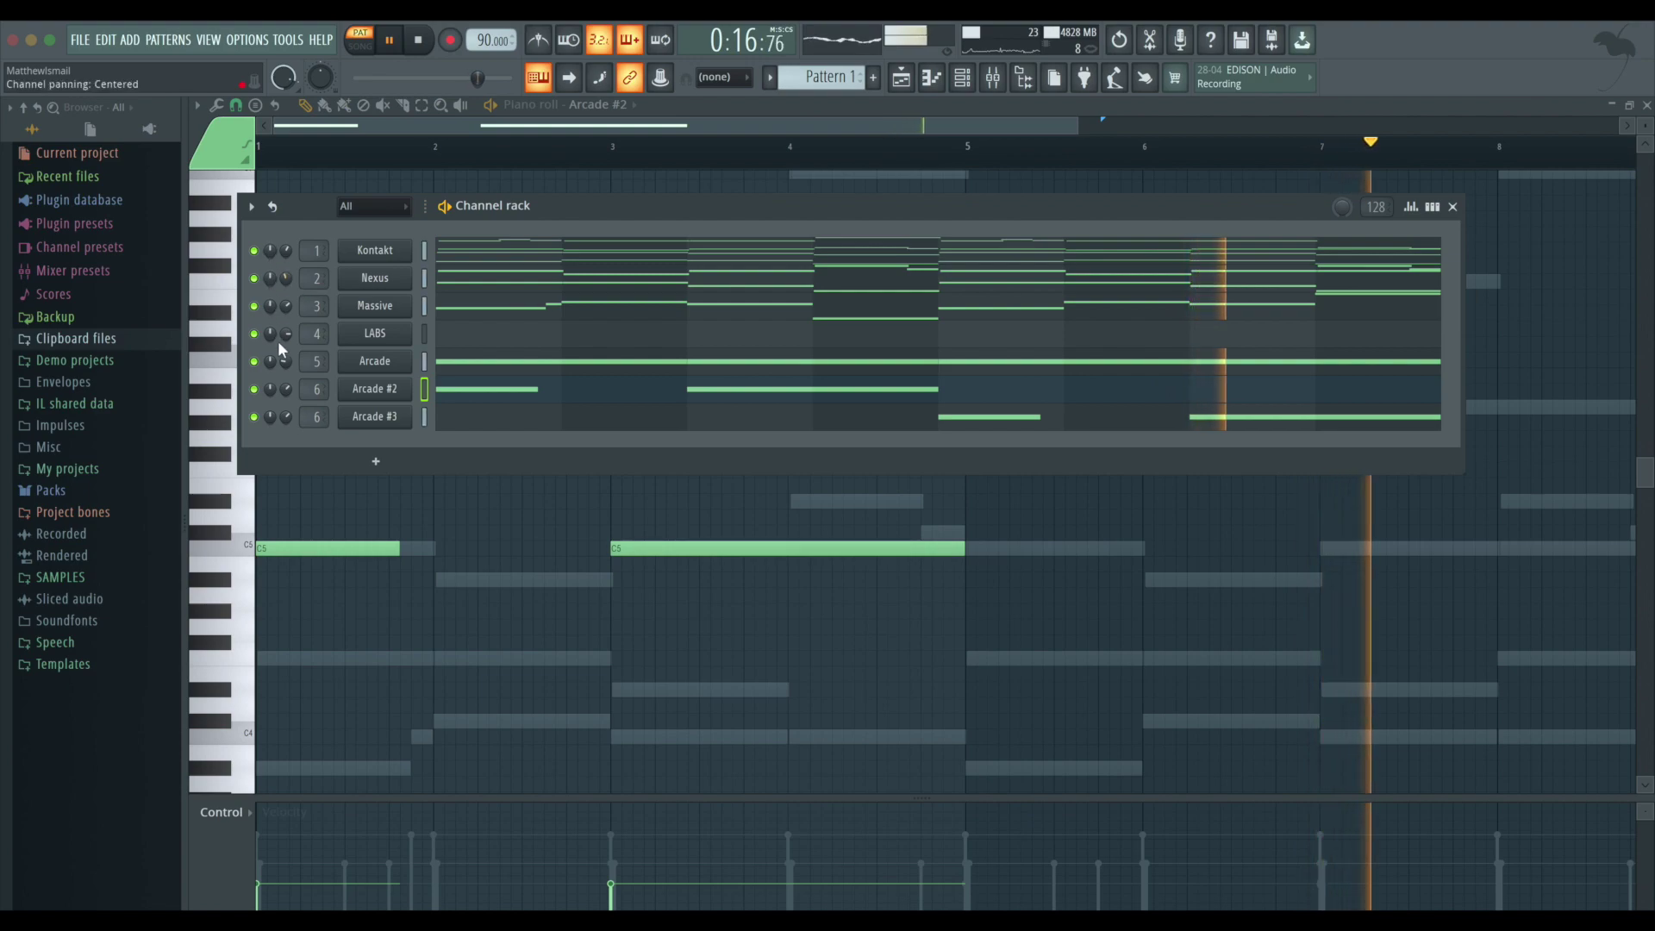
pyautogui.click(254, 361)
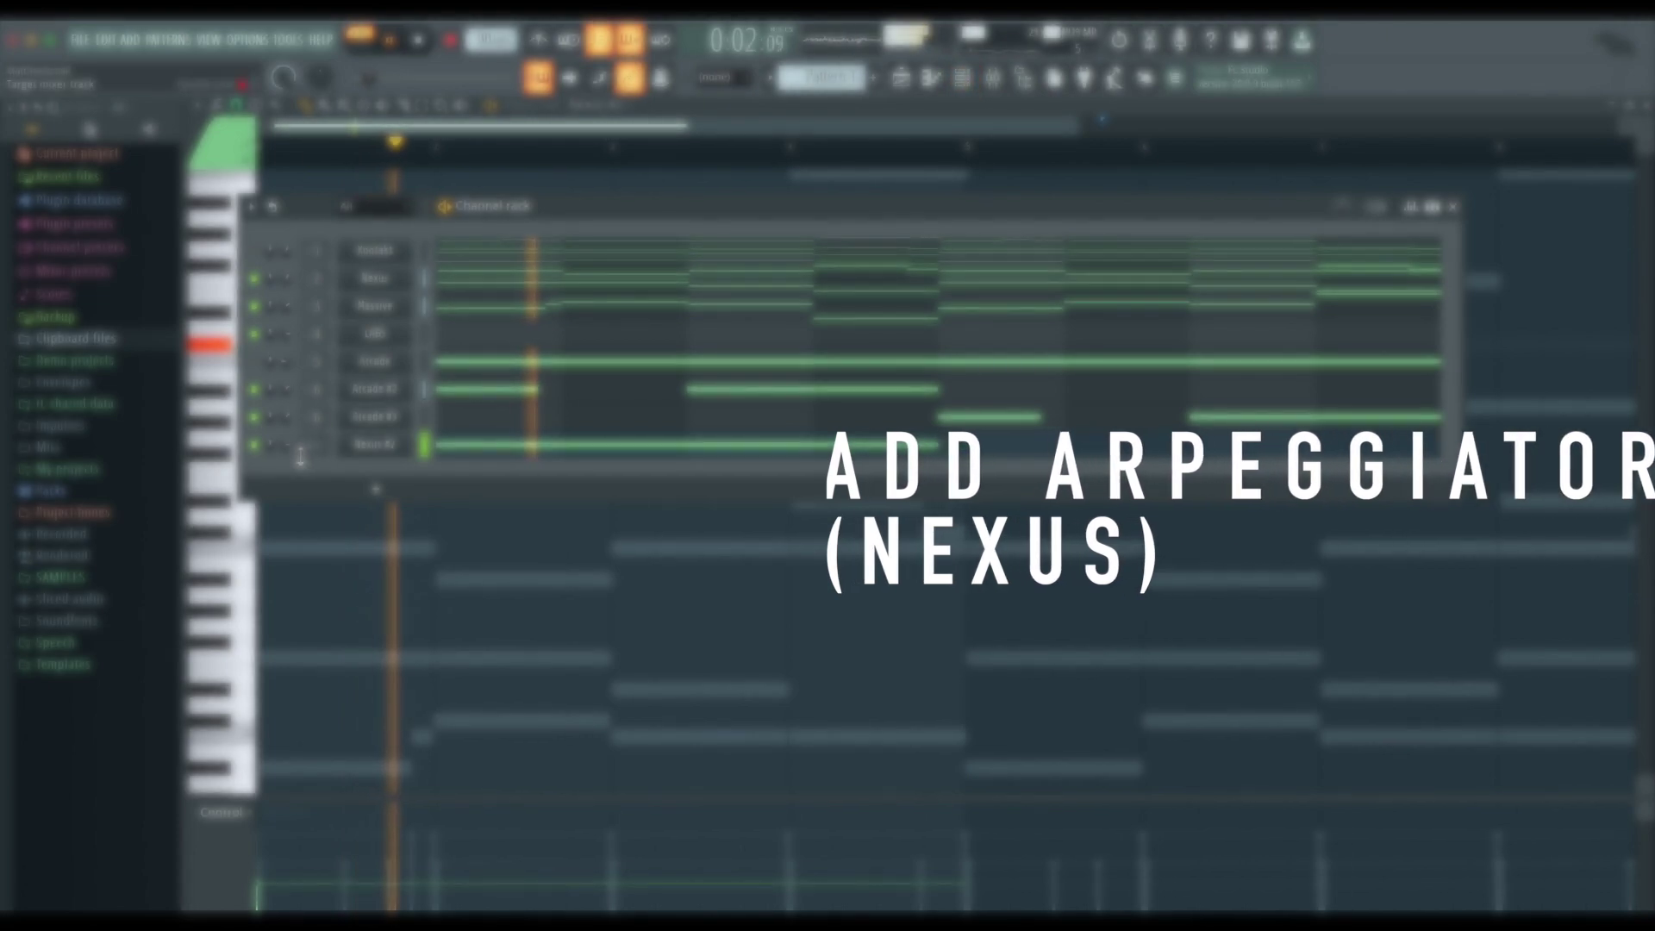
# - Route the Nexus #2 arpeggio to mixer track 7 and add HalfTime to that track with the loop length set to 1/2
pyautogui.moveTo(314, 445)
pyautogui.mouseDown()
pyautogui.moveTo(314, 410)
pyautogui.moveTo(315, 450)
pyautogui.mouseUp()
pyautogui.click(995, 80)
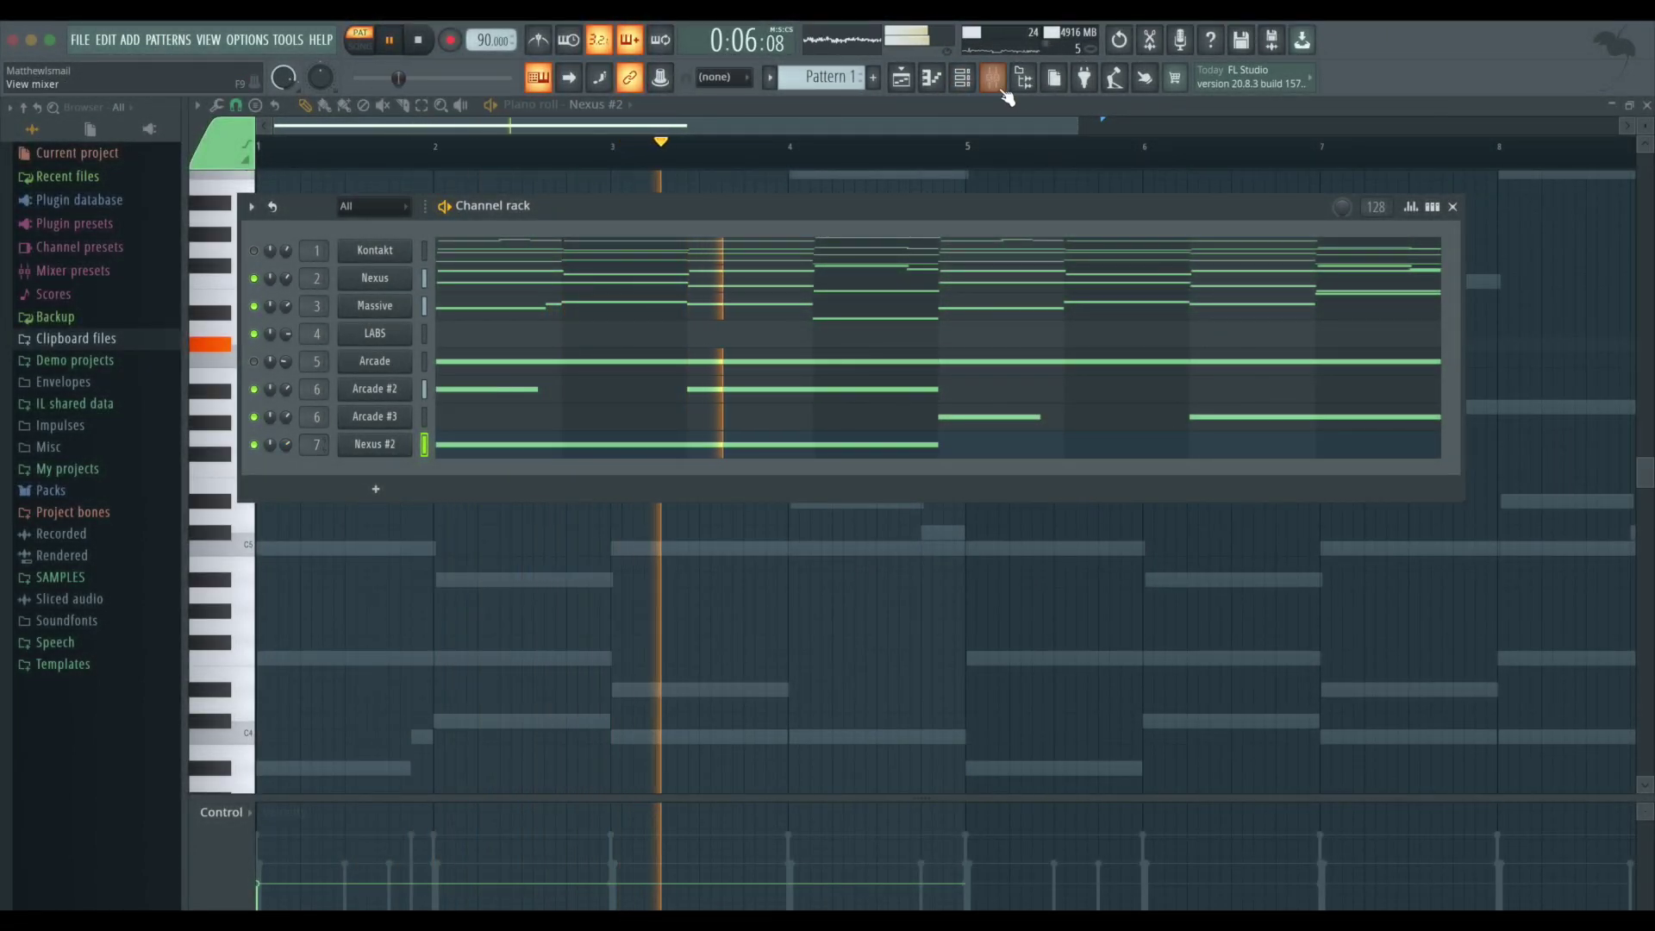
pyautogui.click(1391, 614)
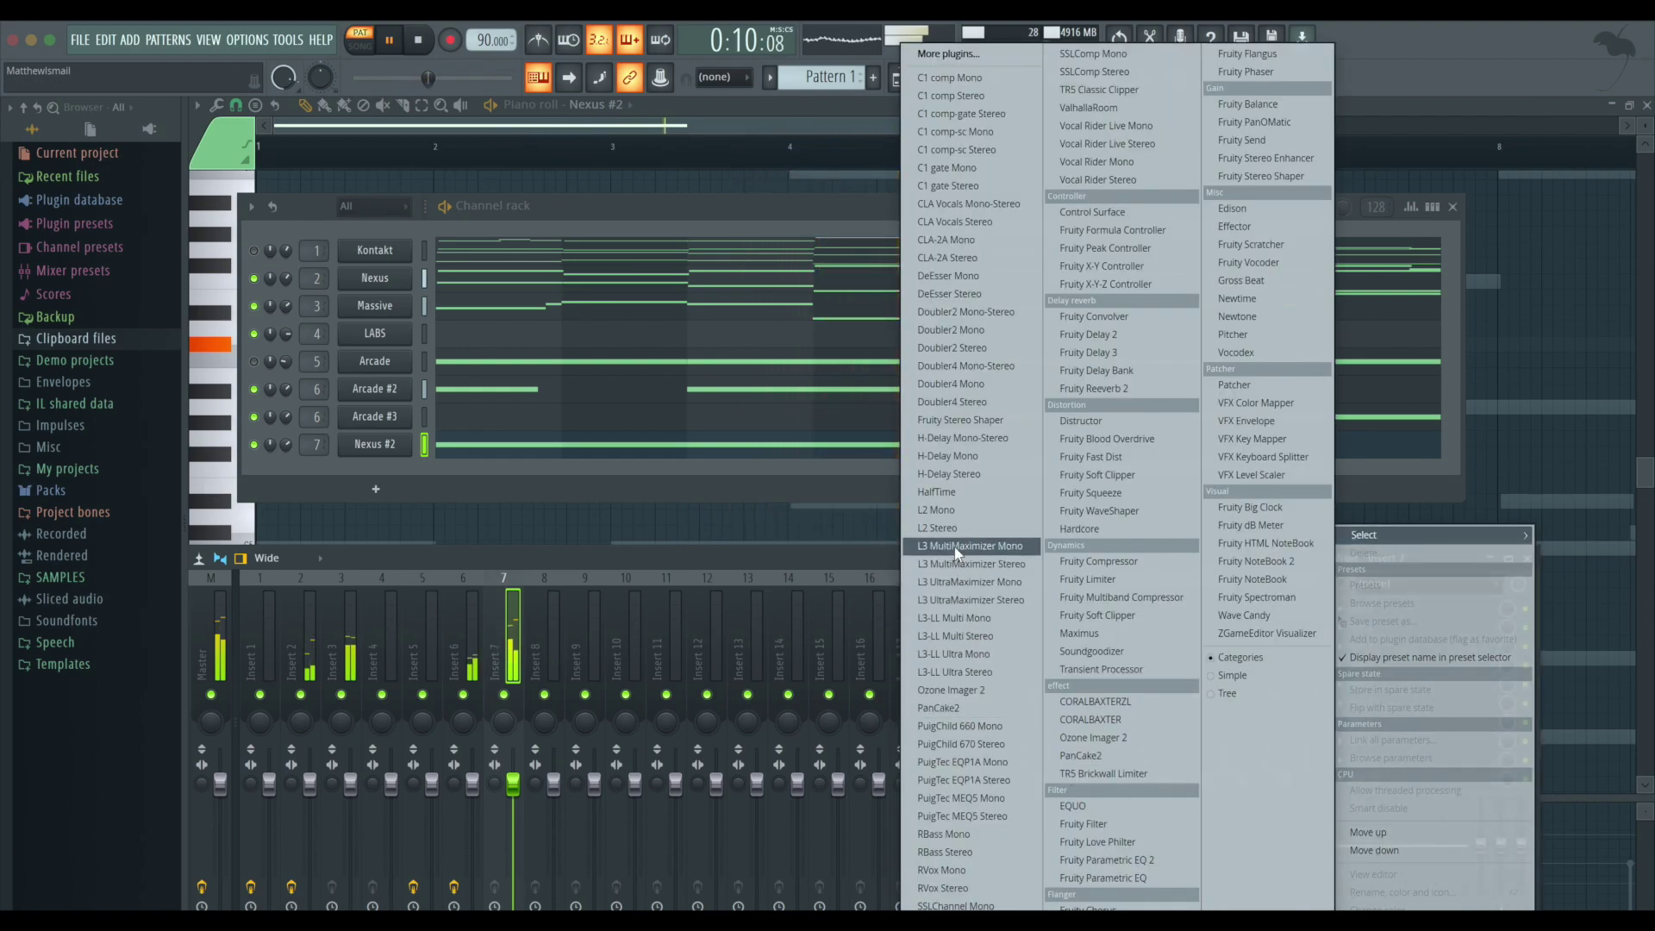
pyautogui.click(936, 493)
pyautogui.click(217, 138)
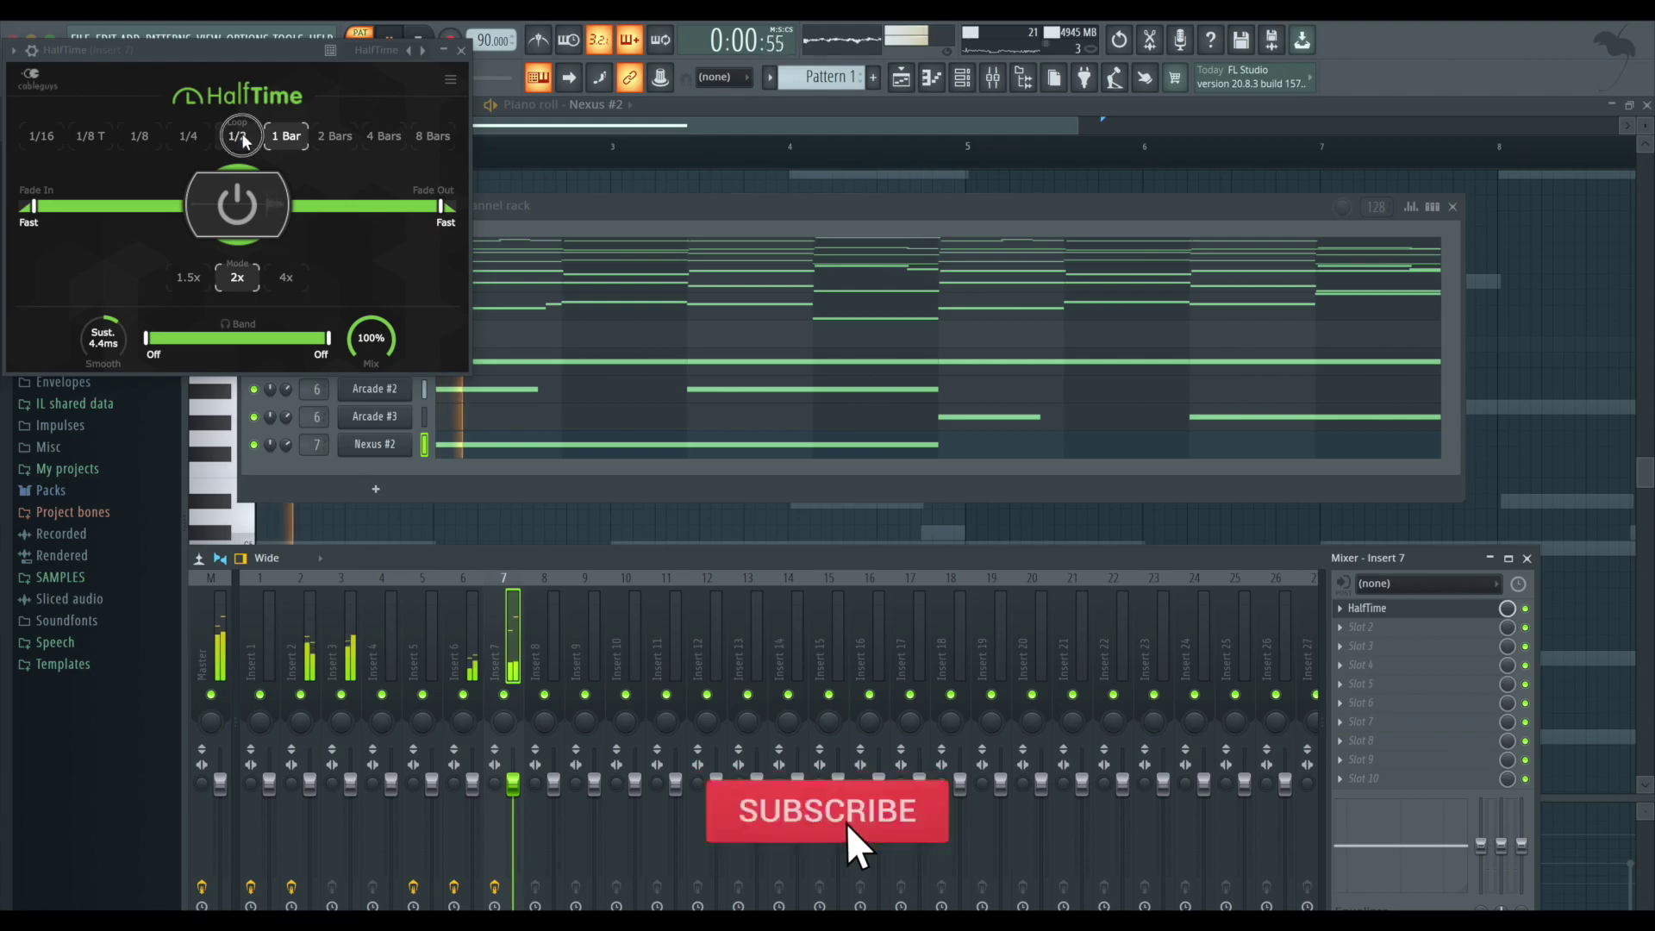